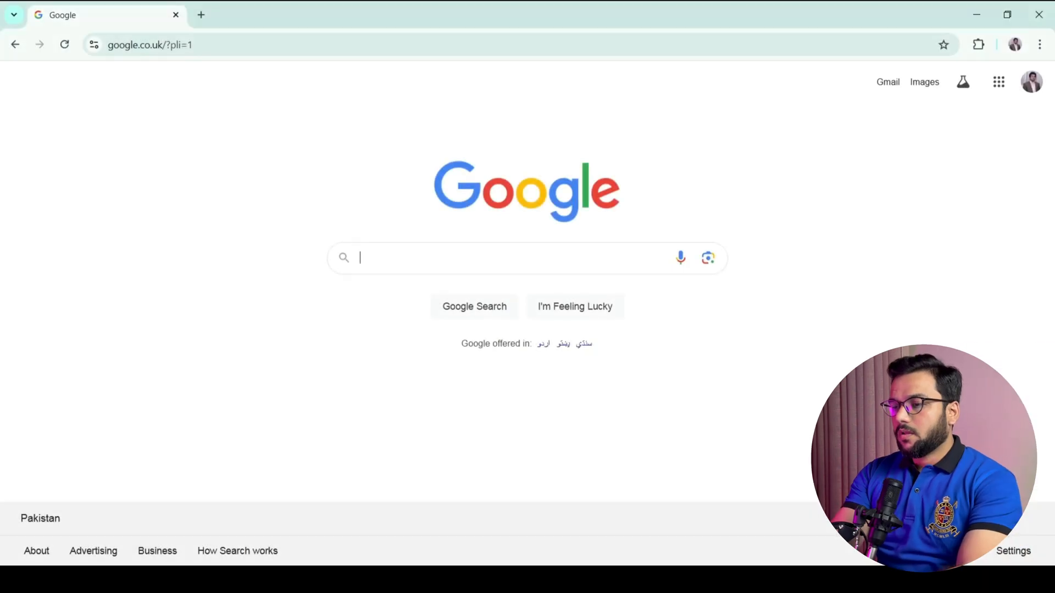
Search Google for "gravity ai", open the GravityWrite site, and log in to its dashboard, dismissing the sale offer
text(gravity)
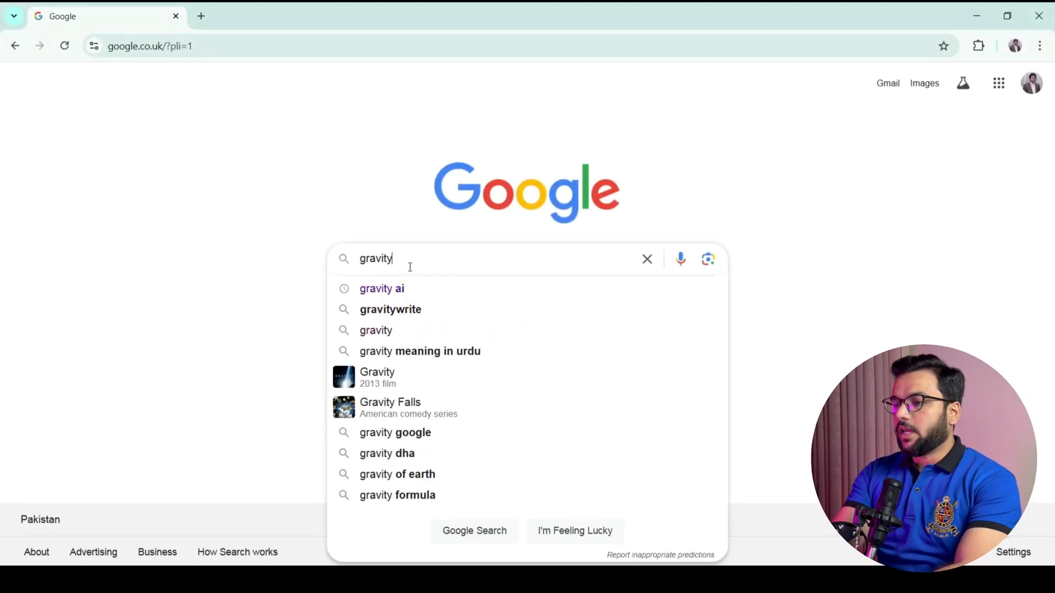
key(Down)
key(Return)
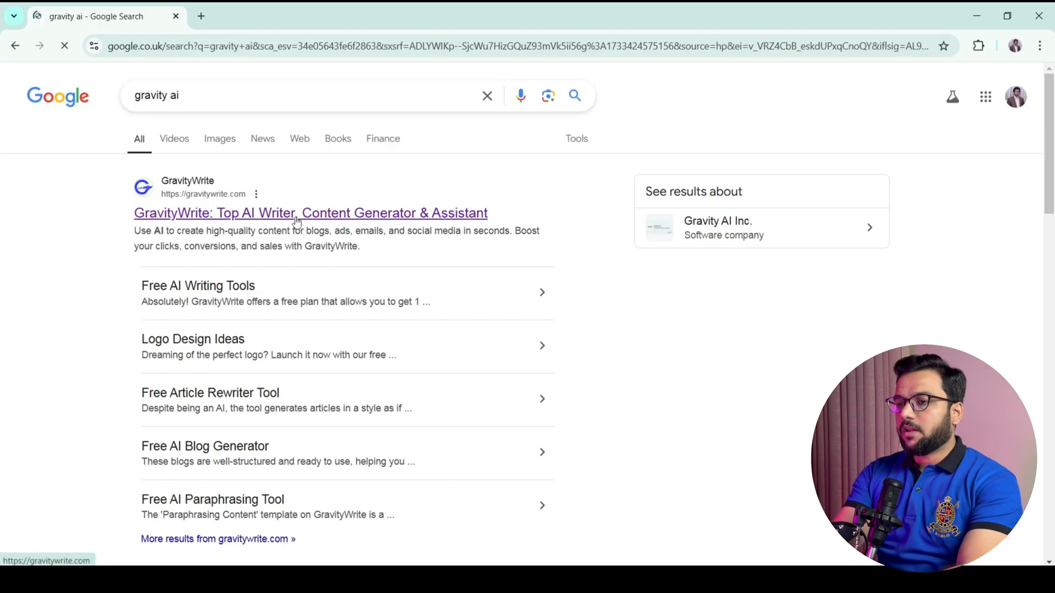
click(297, 220)
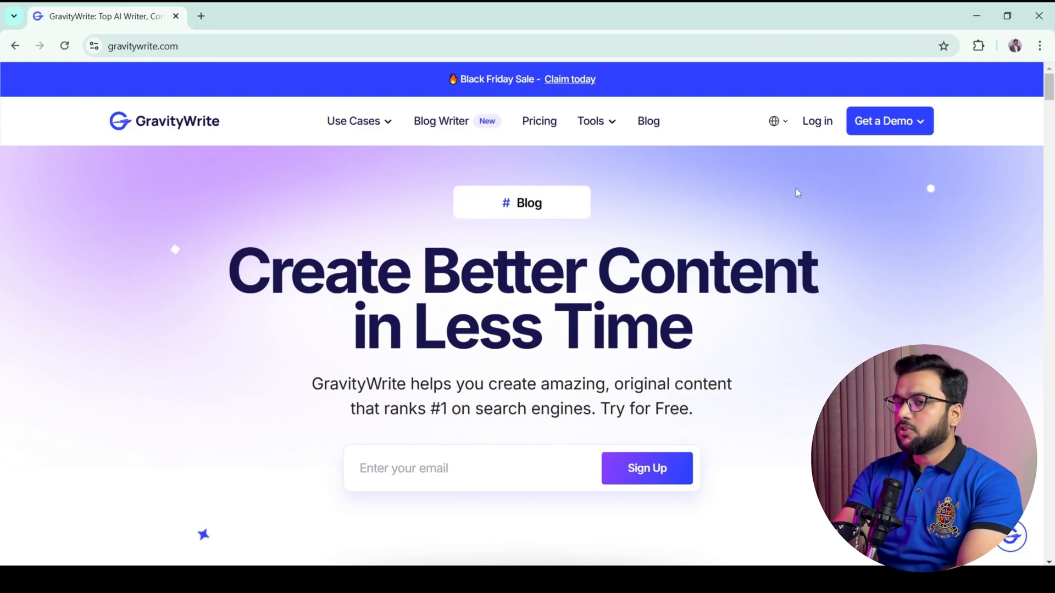
click(815, 121)
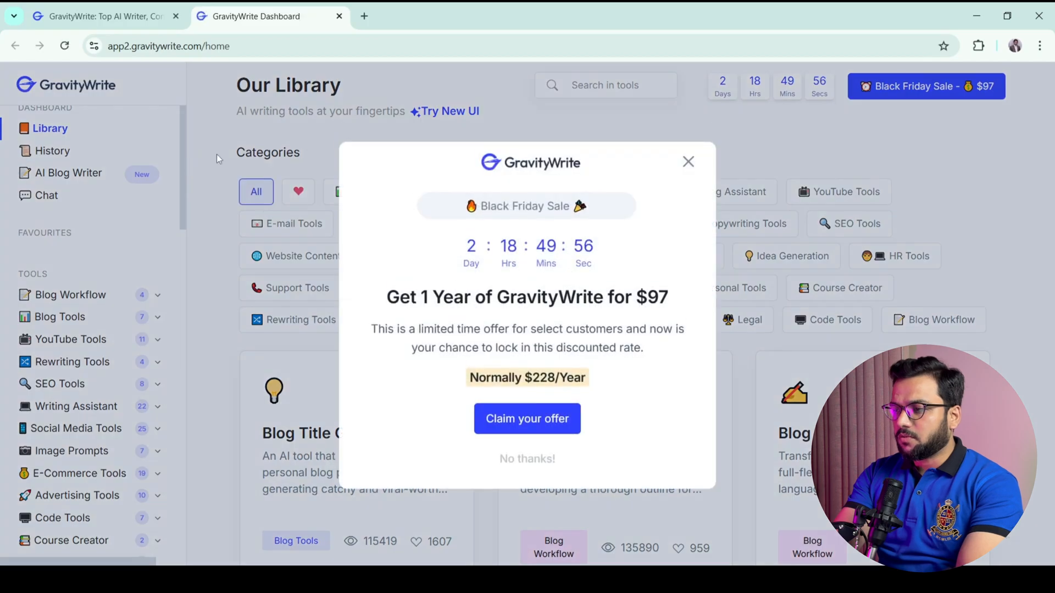
click(687, 160)
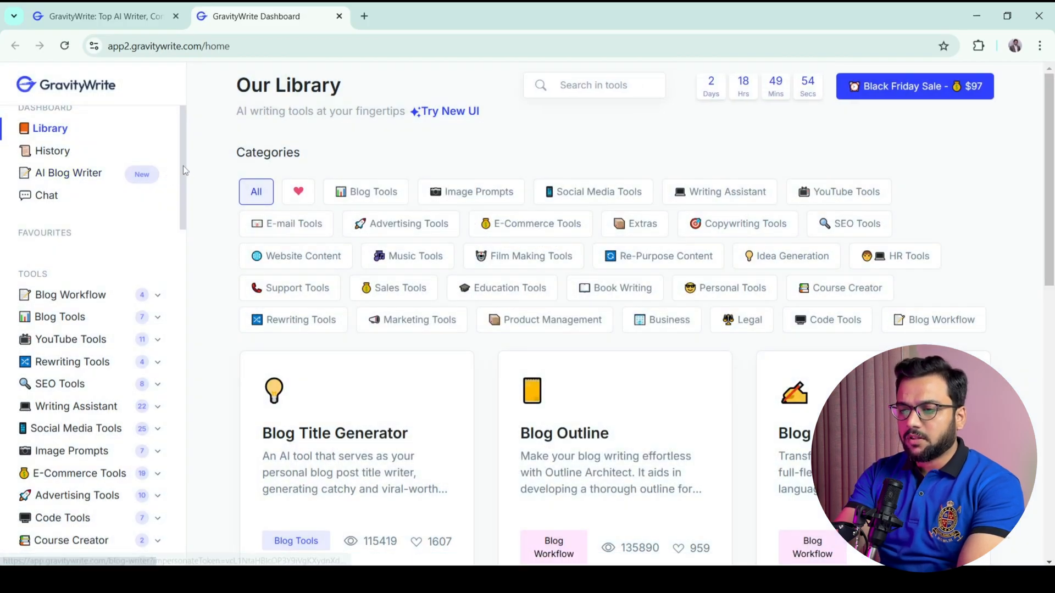
Generate blog topic ideas for the niche "freelancing" with the Blog Topic Ideas tool of Blog Workflow
scroll(182, 171, down, 3)
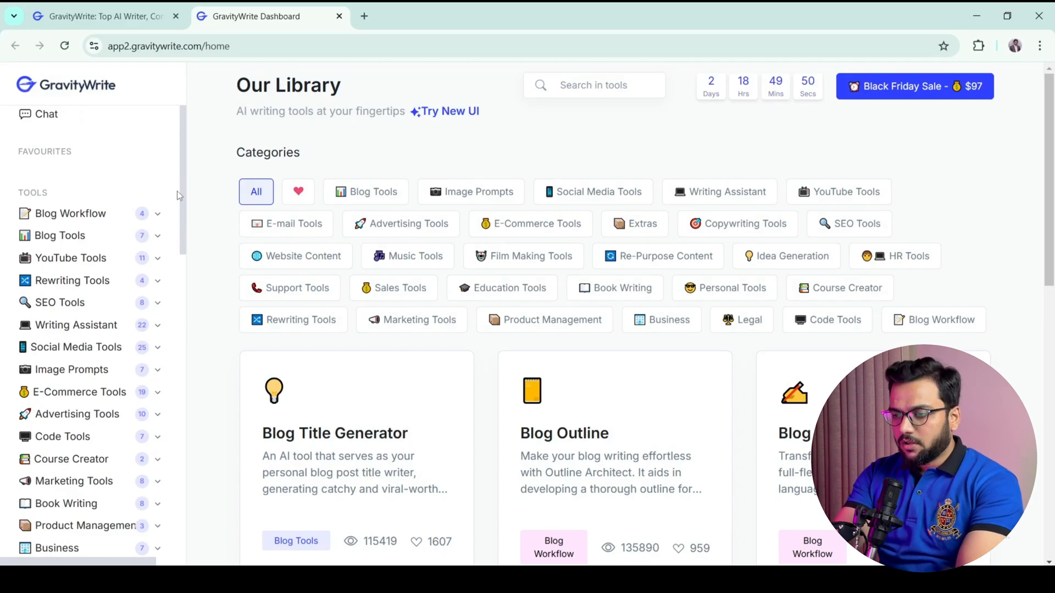
click(159, 216)
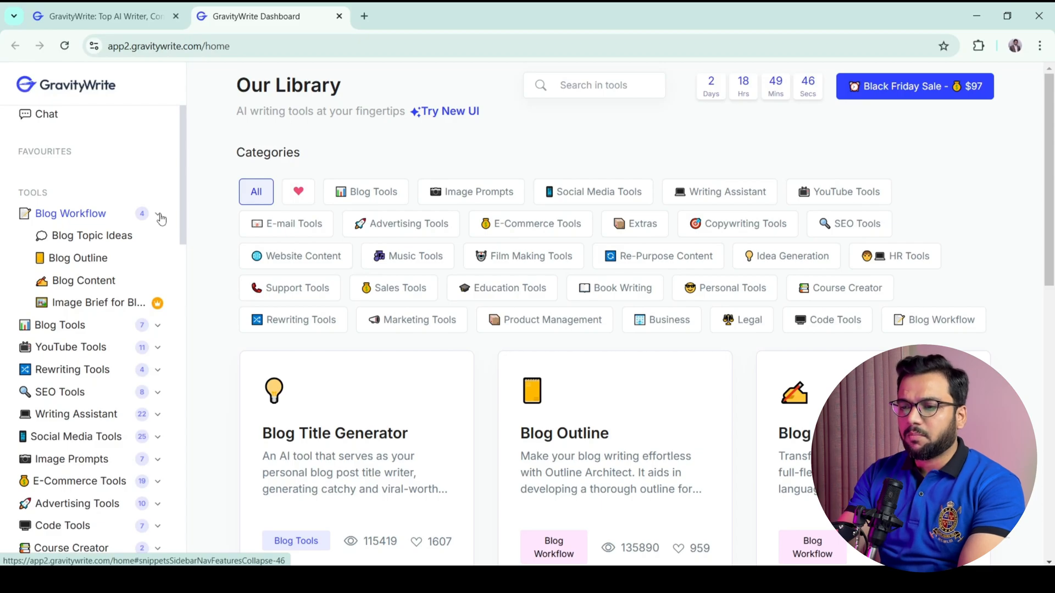
click(117, 240)
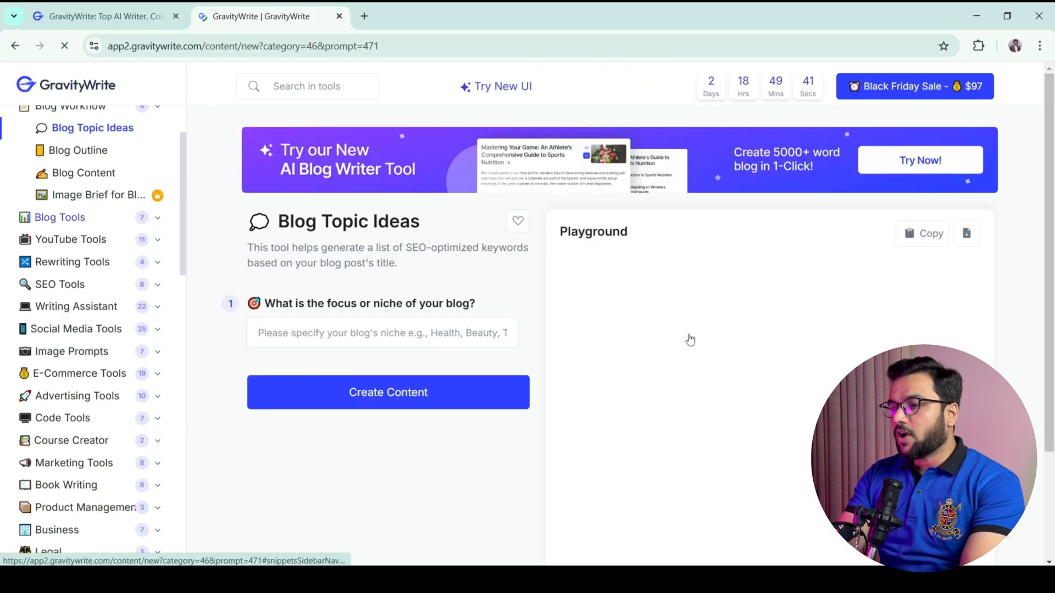
click(289, 333)
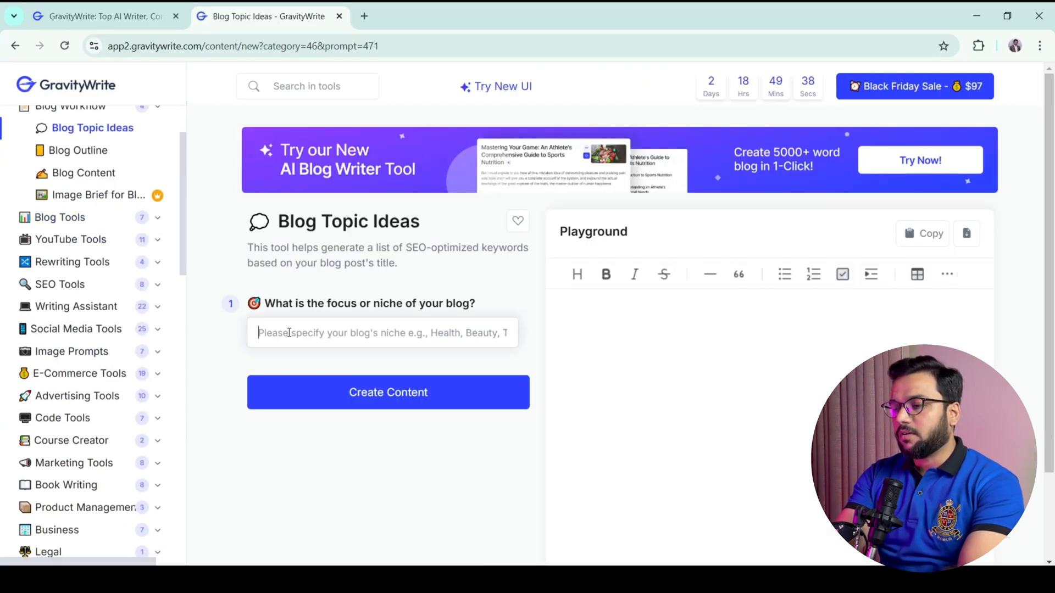
text(fre)
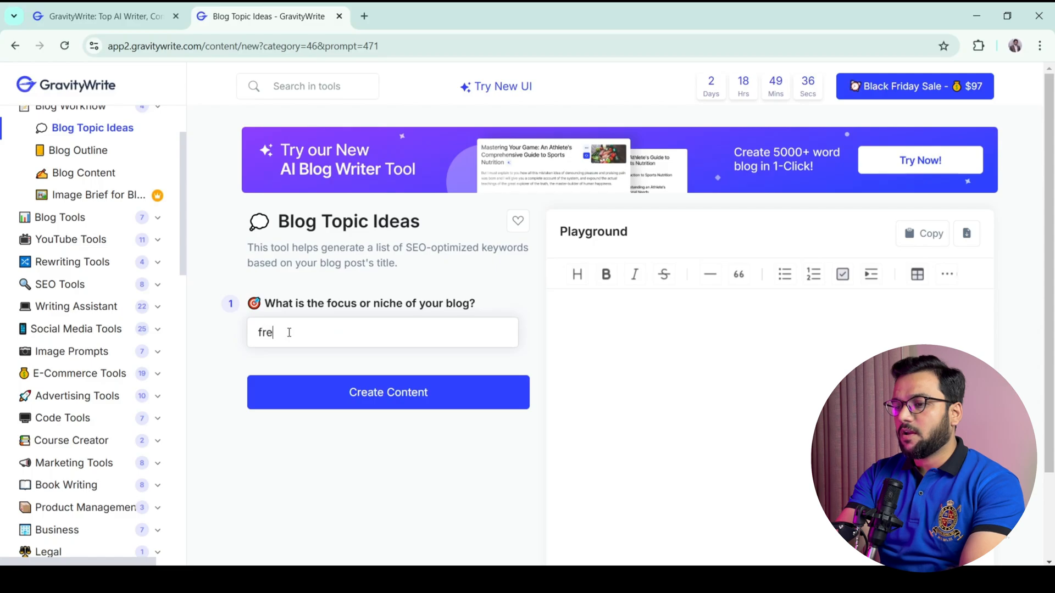
text(elancing)
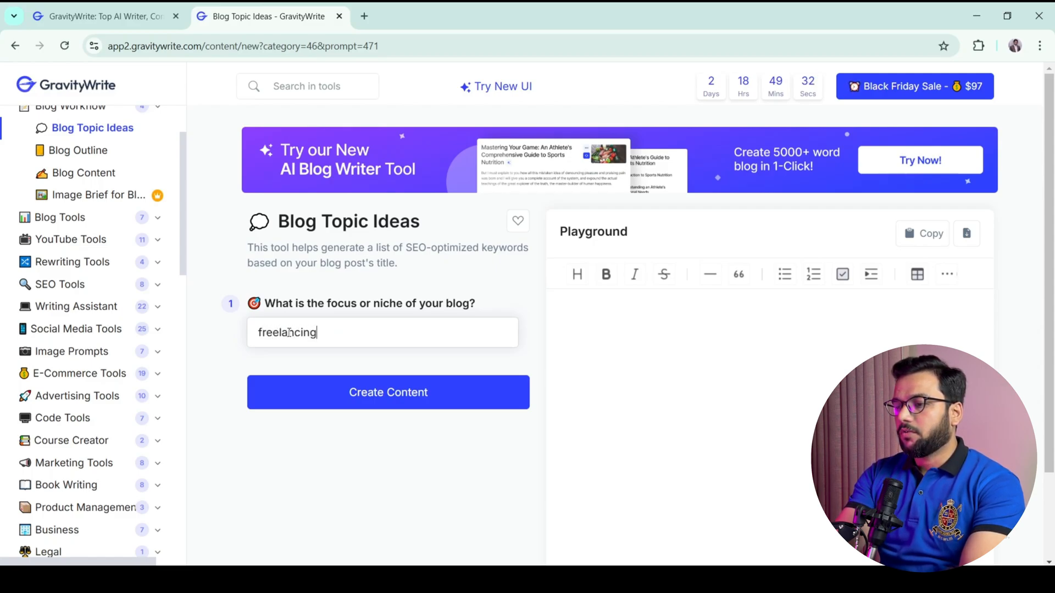
click(350, 393)
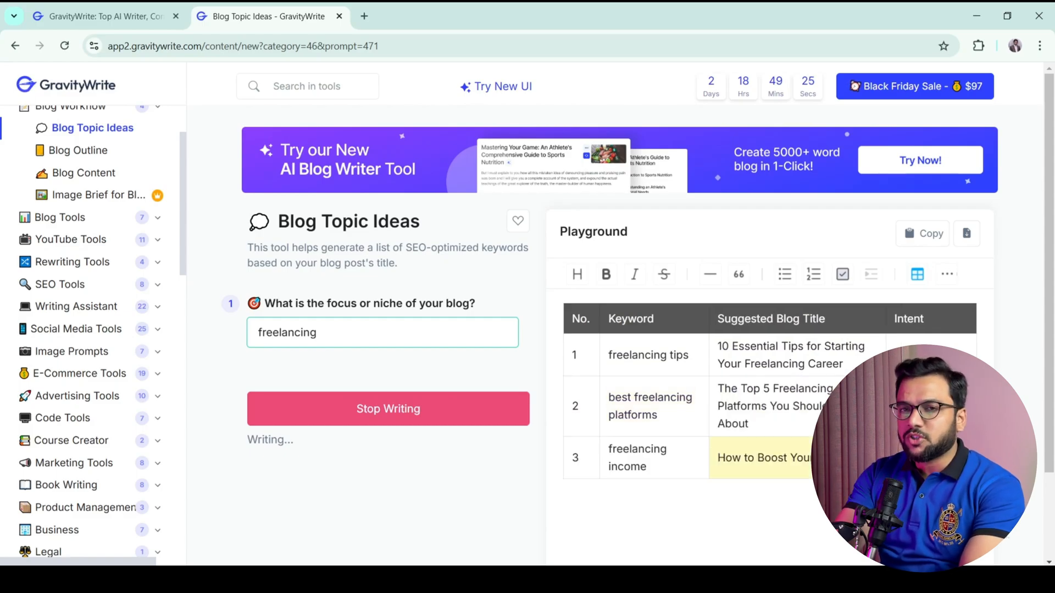
Copy the keyword "freelance time management" from row 9 of the generated topic table
drag(1052, 243, 1052, 303)
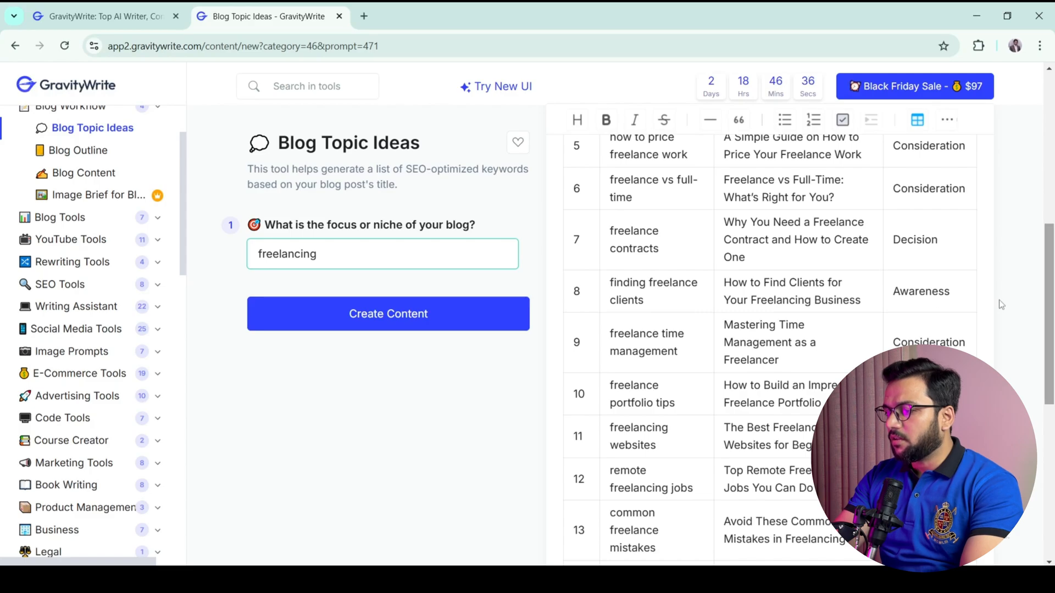
drag(693, 358, 609, 335)
key(ctrl+c)
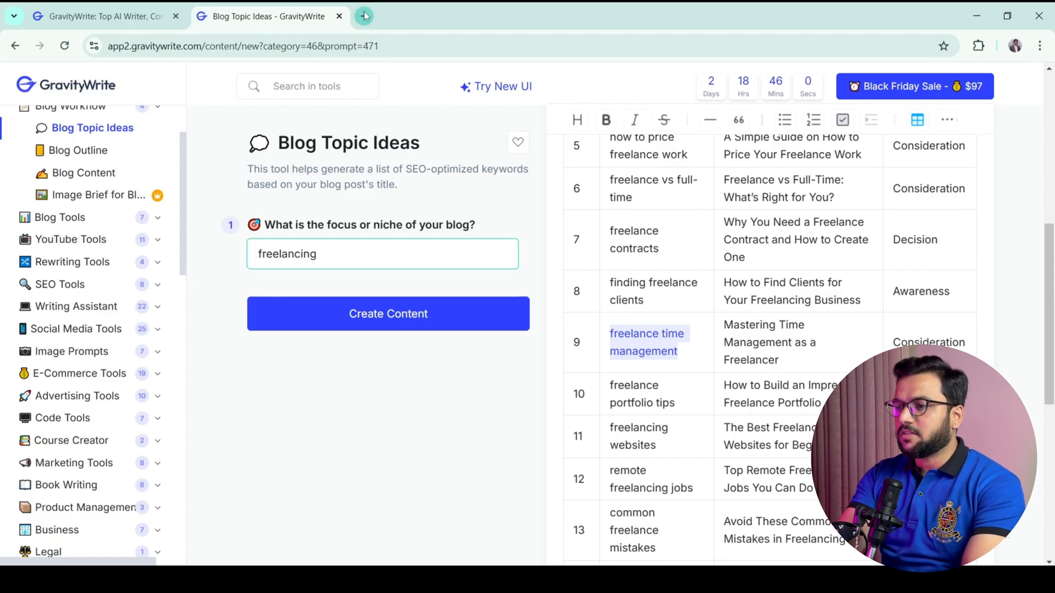
Create a blank spreadsheet in Google Sheets in a new browser tab
key(ctrl+t)
click(999, 108)
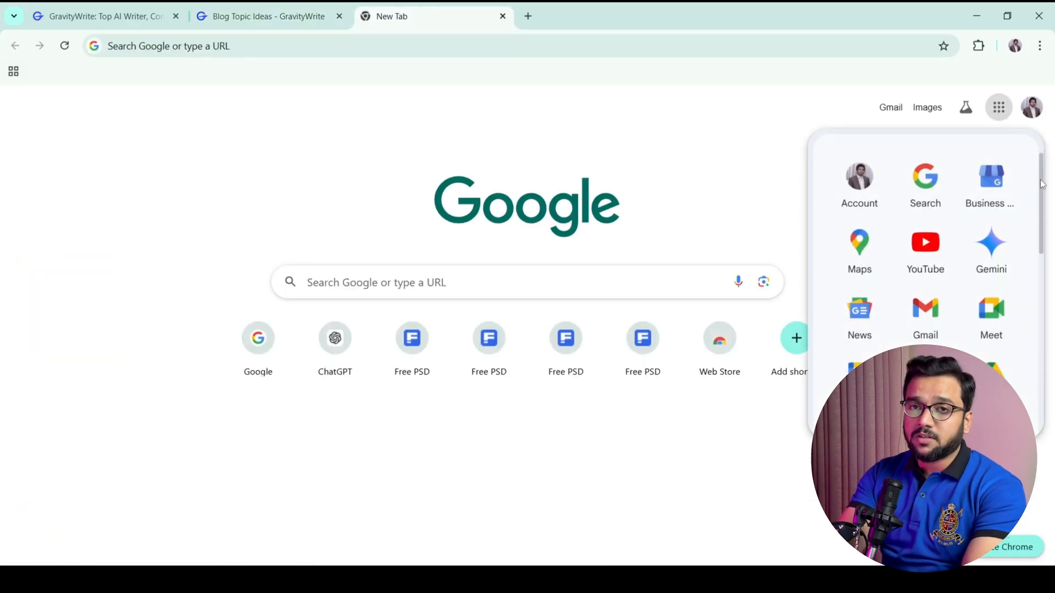
drag(1042, 184, 1046, 276)
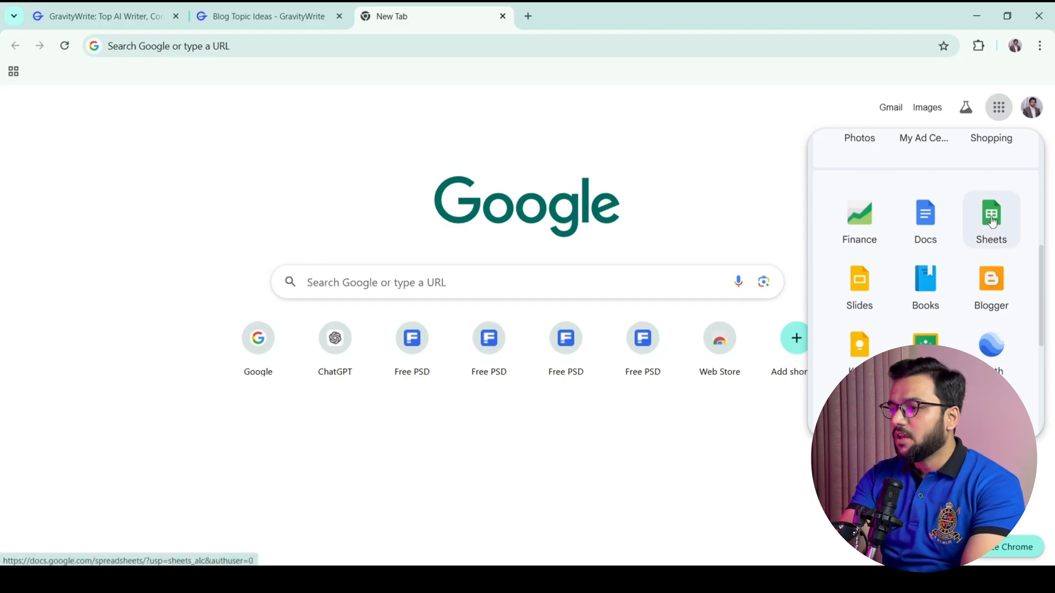
click(992, 221)
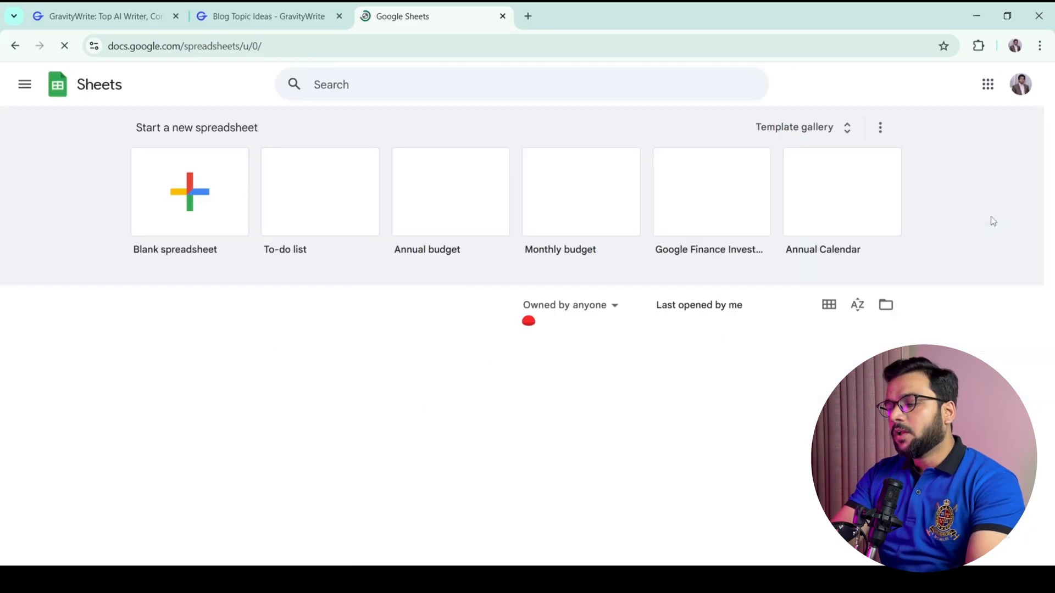
click(219, 189)
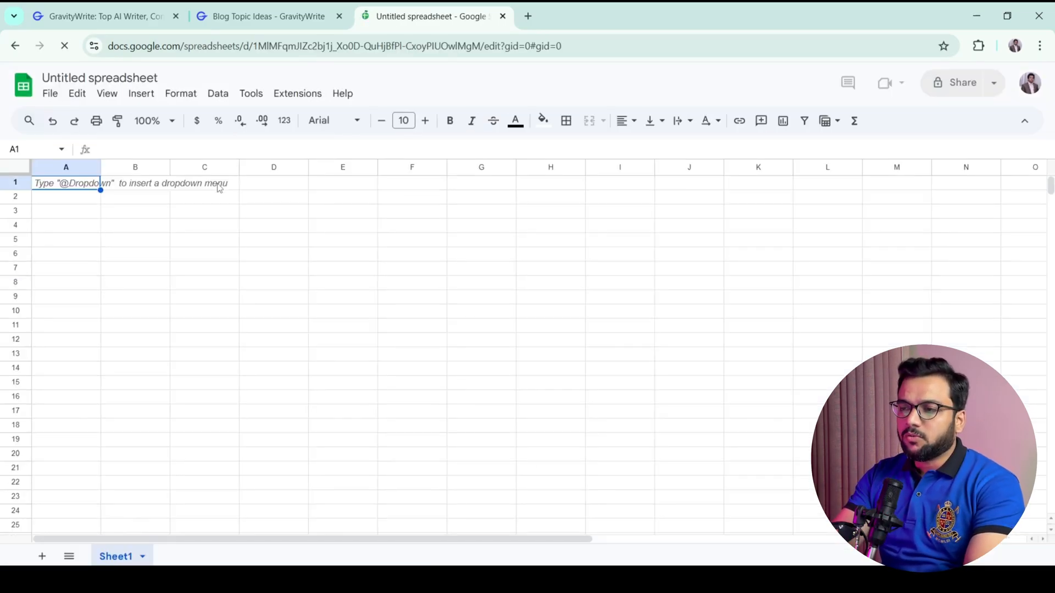
Enter the heading "Primary Keyword" in cell B3
click(153, 231)
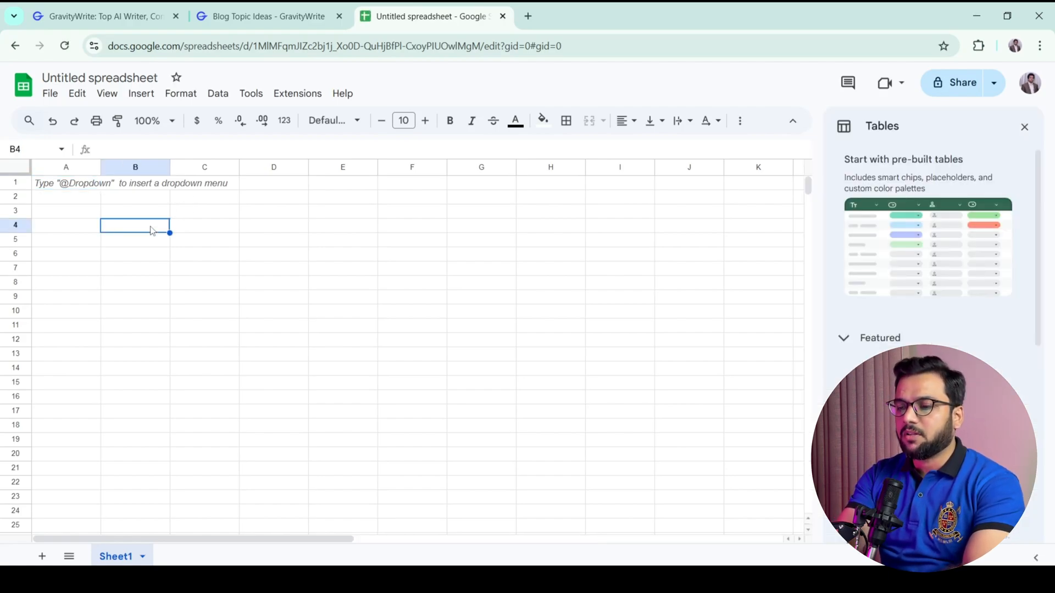
key(Up)
text(Prima)
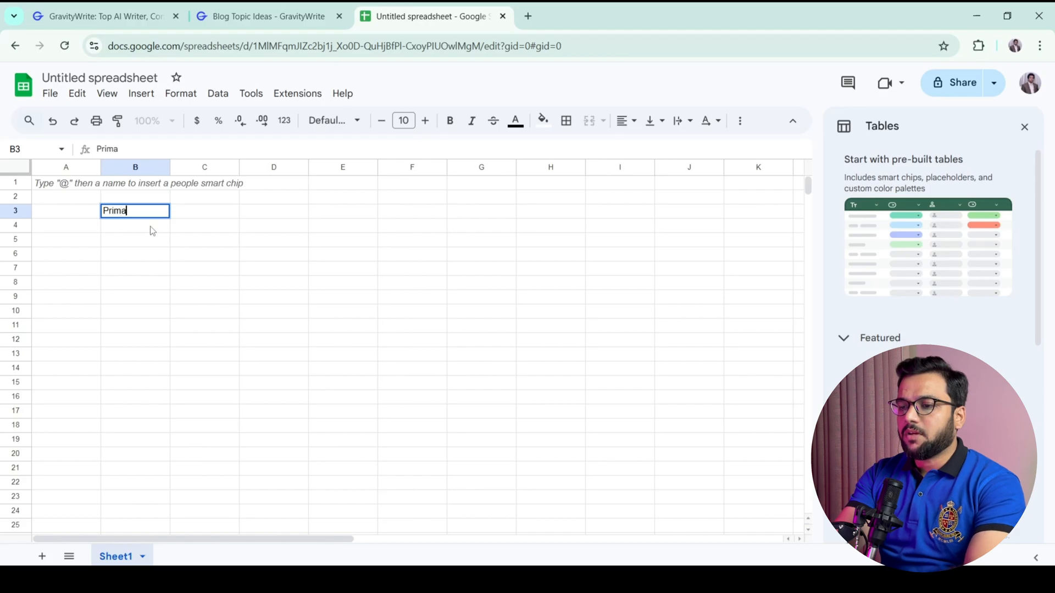
text(ry Keyword)
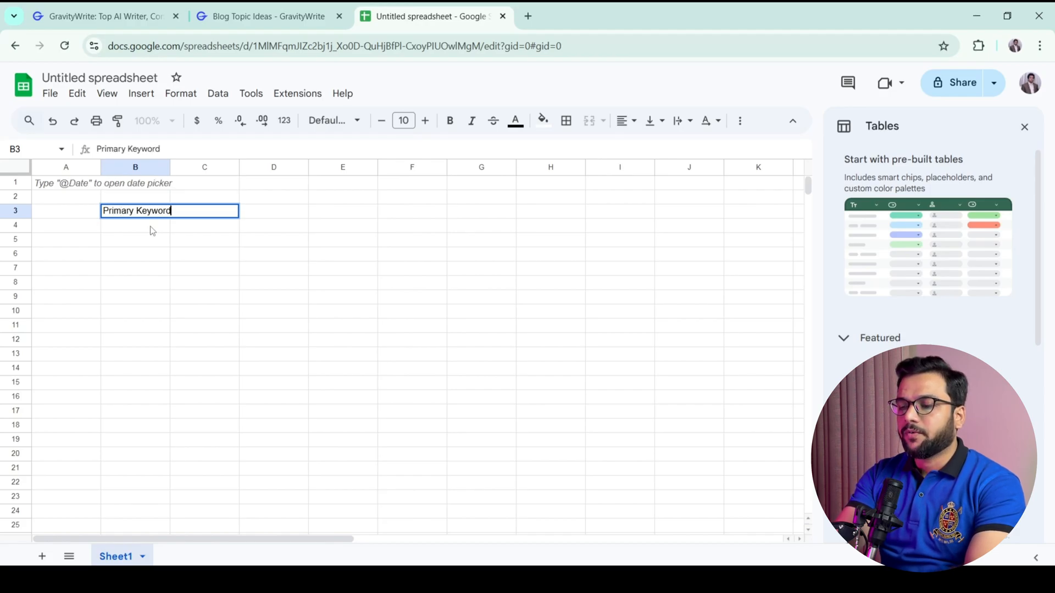
key(Return)
Paste the copied keyword "freelance time management" into cell B5 below the heading
double_click(151, 226)
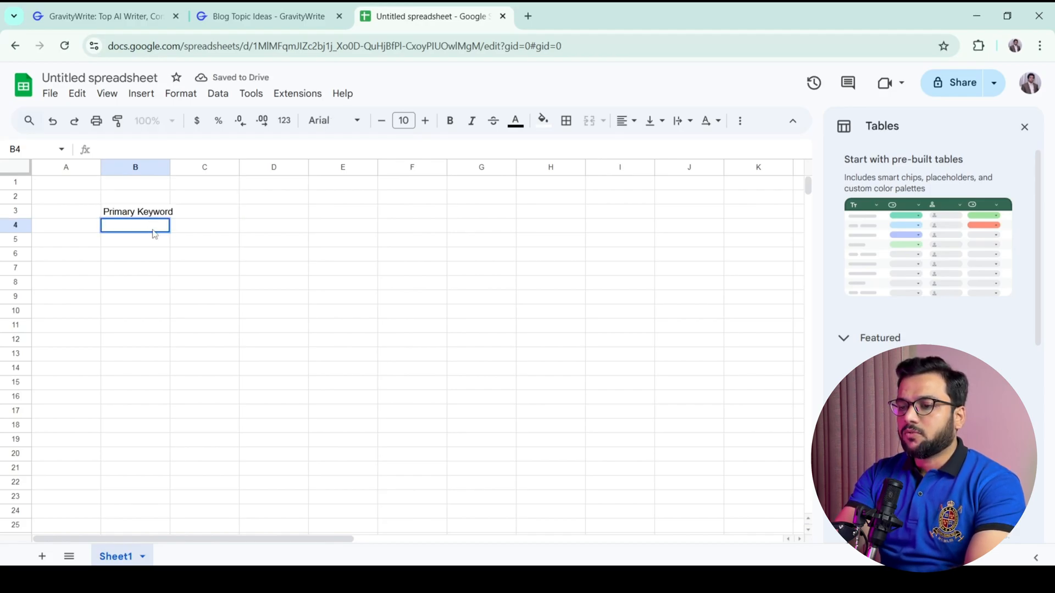
double_click(153, 239)
key(ctrl+v)
key(Return)
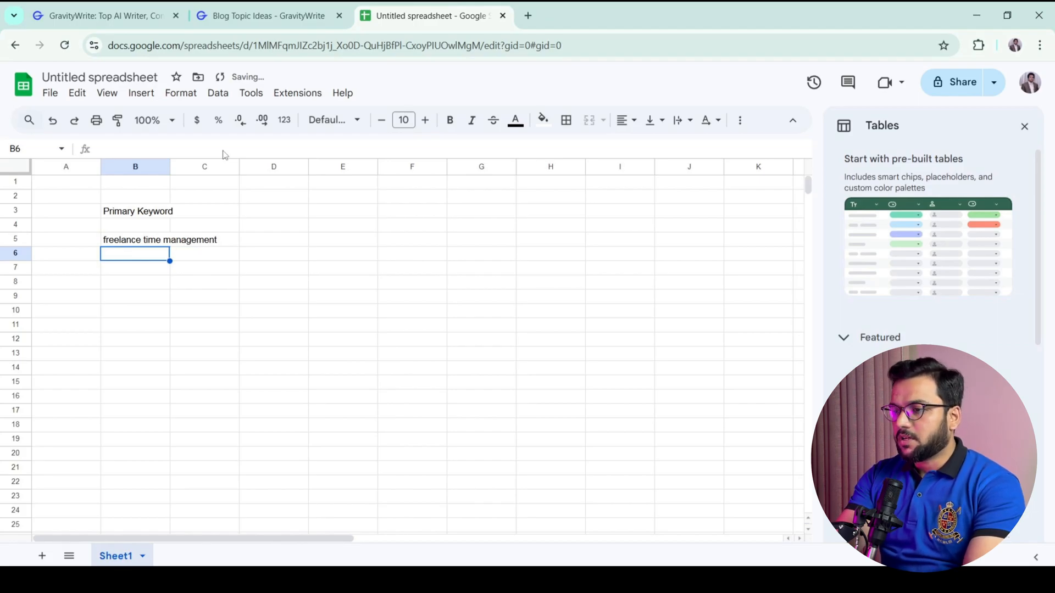
Copy the suggested blog title "Mastering Time Management as a Freelancer" from row 9 of the GravityWrite topic table
click(277, 19)
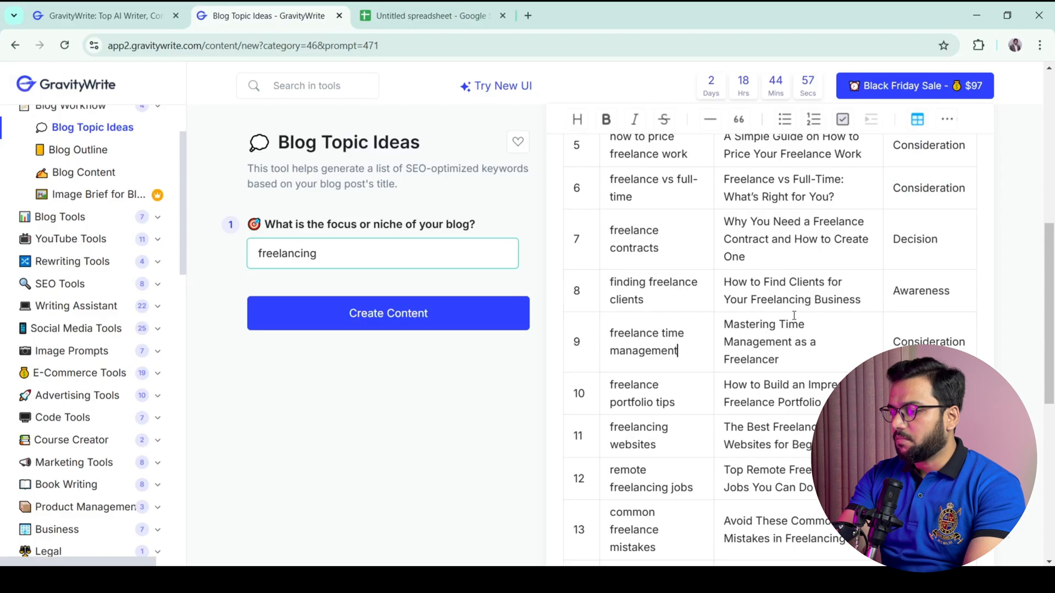
triple_click(785, 358)
key(ctrl+c)
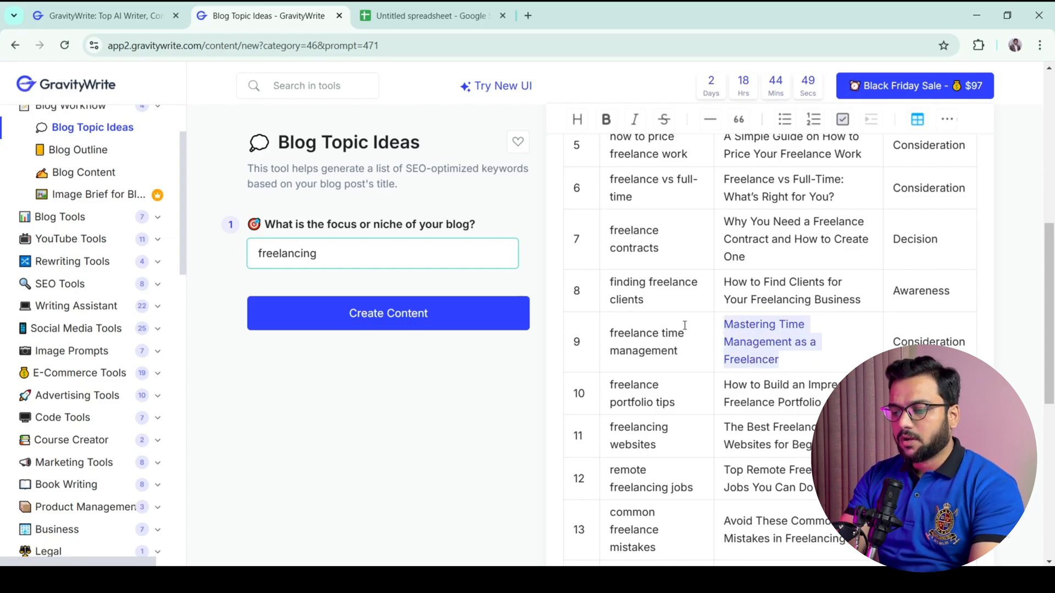
Return to the Google Sheets spreadsheet and enter the heading "Blog Title" in cell C3
key(ctrl+Tab)
click(273, 209)
text(B)
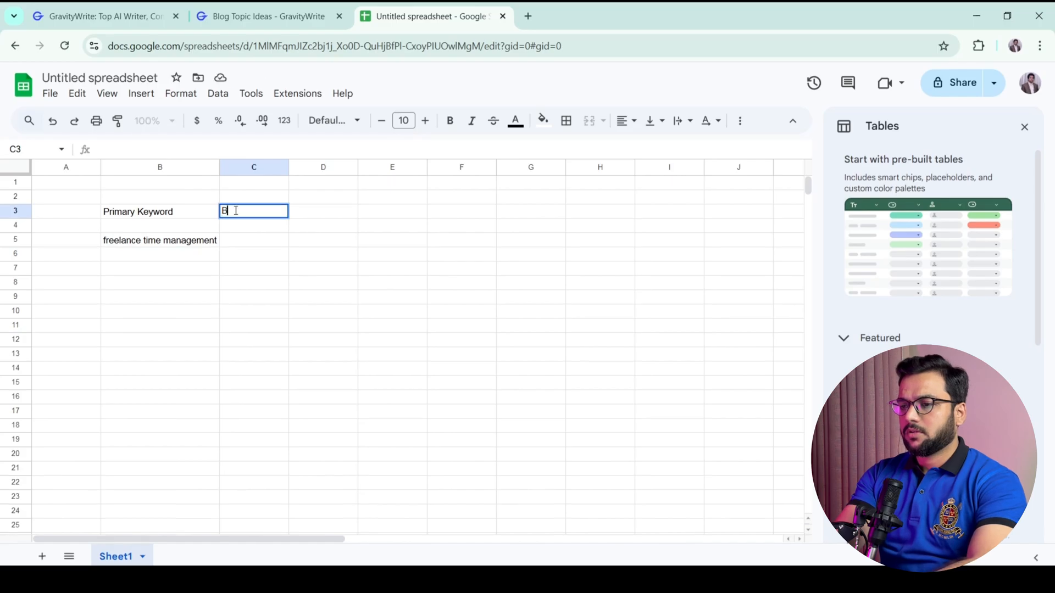
text(log Tit)
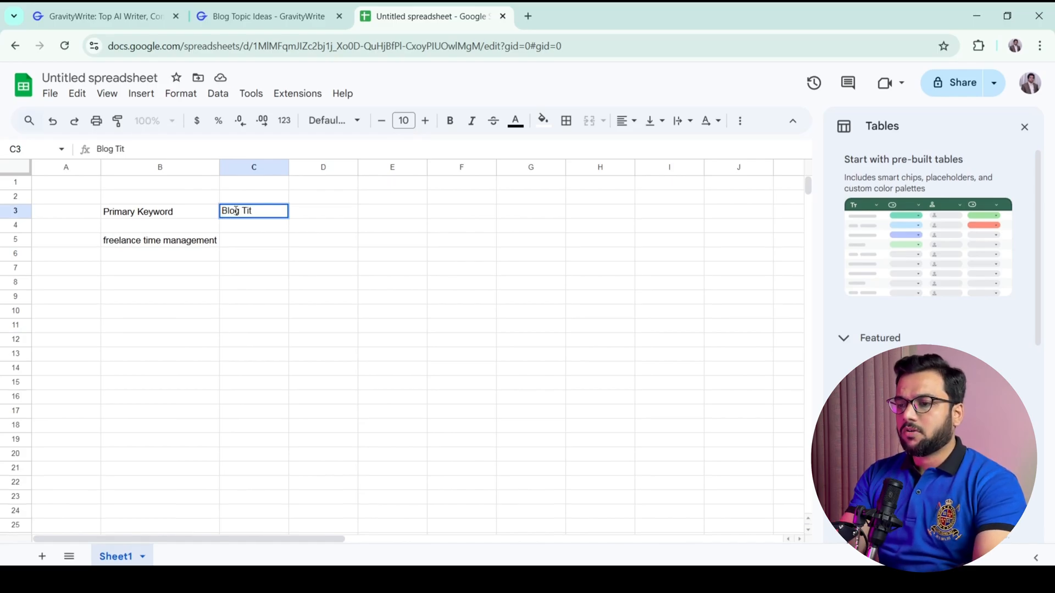
text(le)
key(Return)
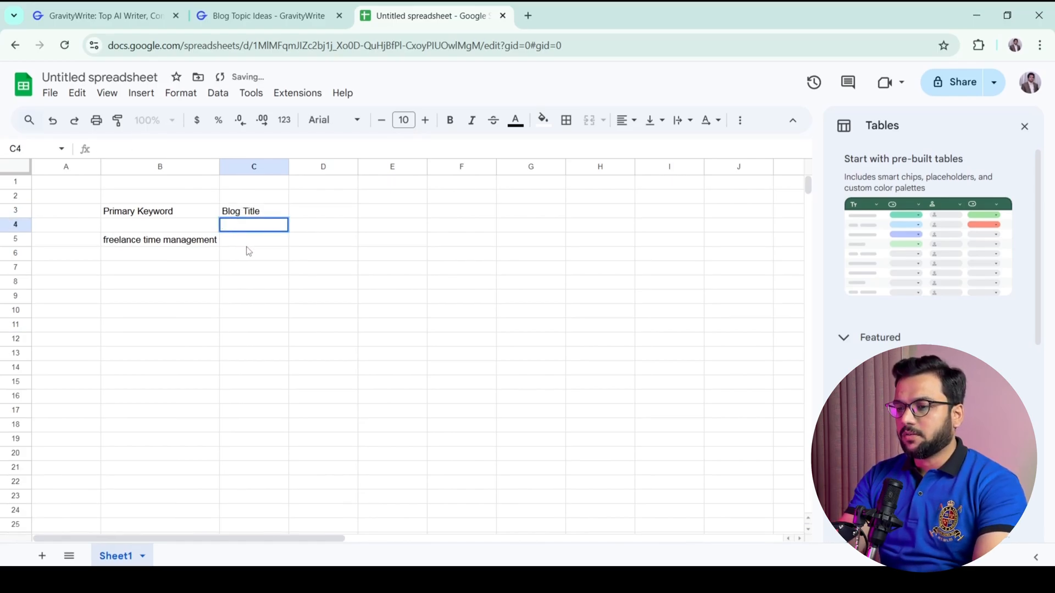
Paste the title "Mastering Time Management as a Freelancer" into cell C5 and fit column C to its content
click(248, 240)
key(ctrl+v)
key(Return)
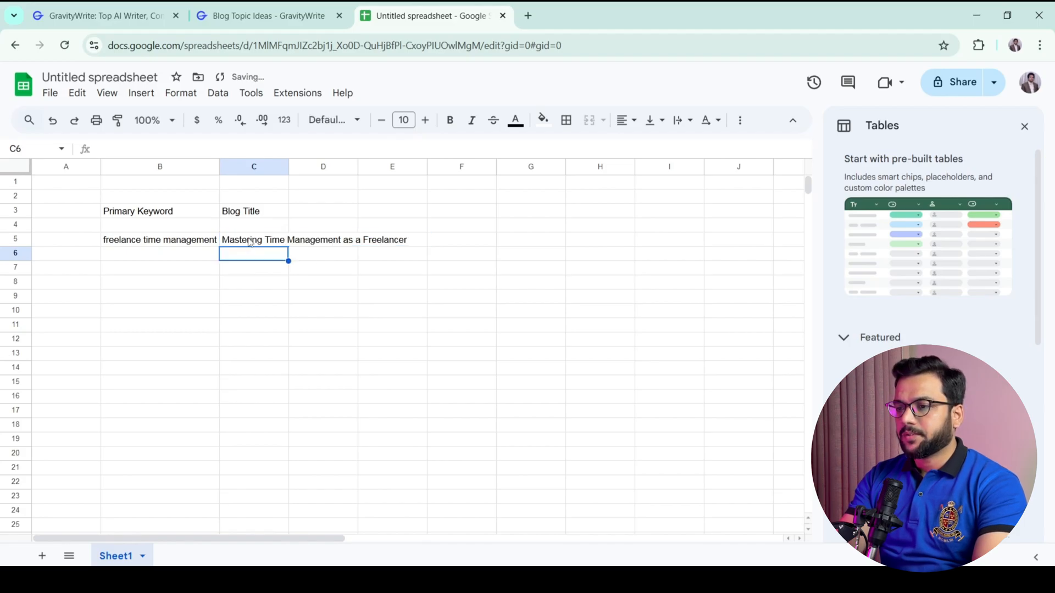
double_click(289, 166)
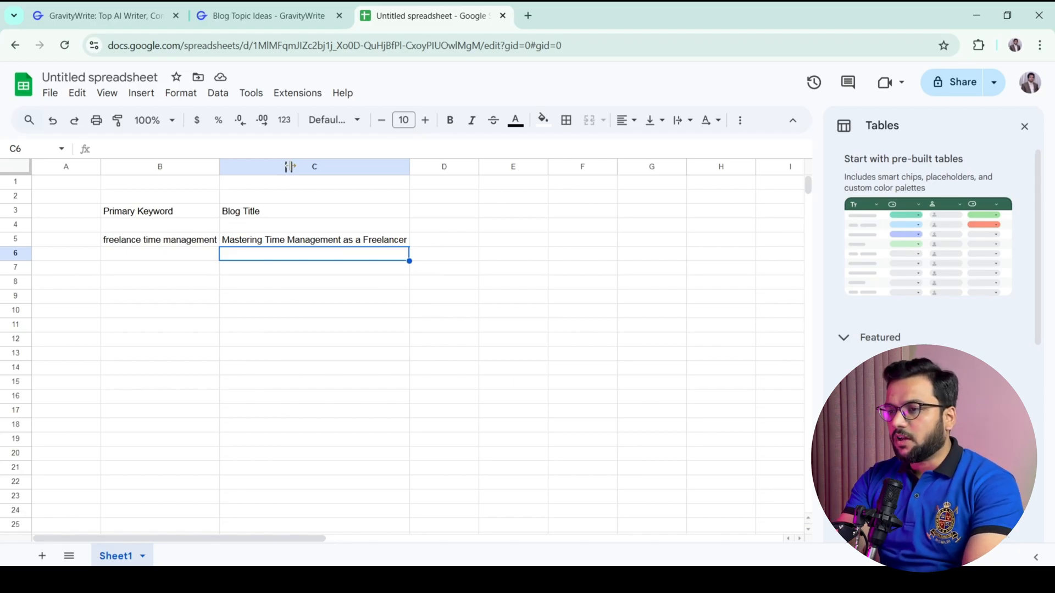
Switch back to GravityWrite and open the Long-tail Keyword Generator from the SEO Tools
click(295, 7)
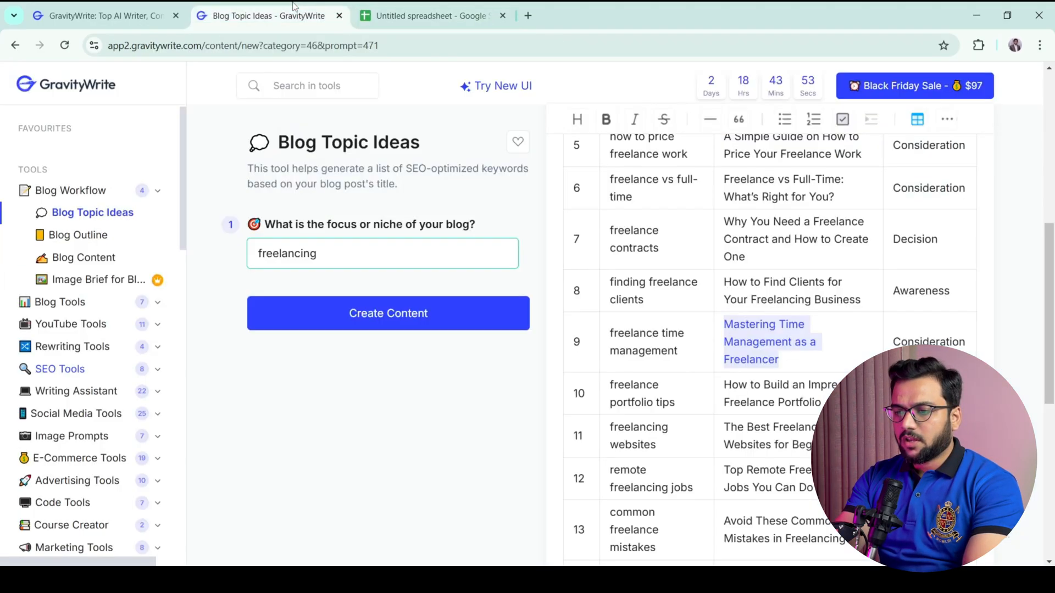
click(157, 373)
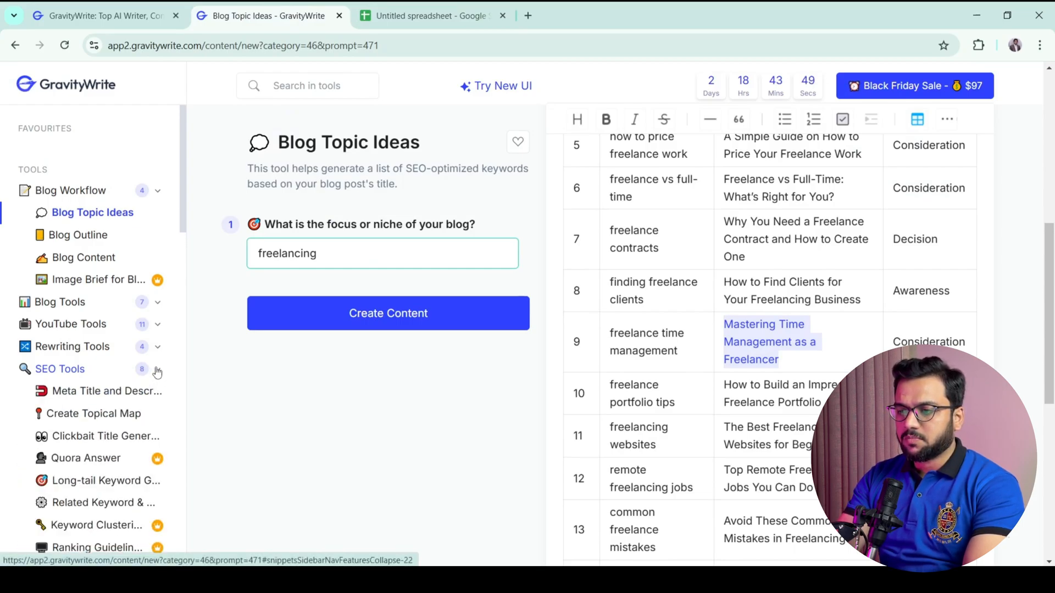
scroll(185, 220, down, 2)
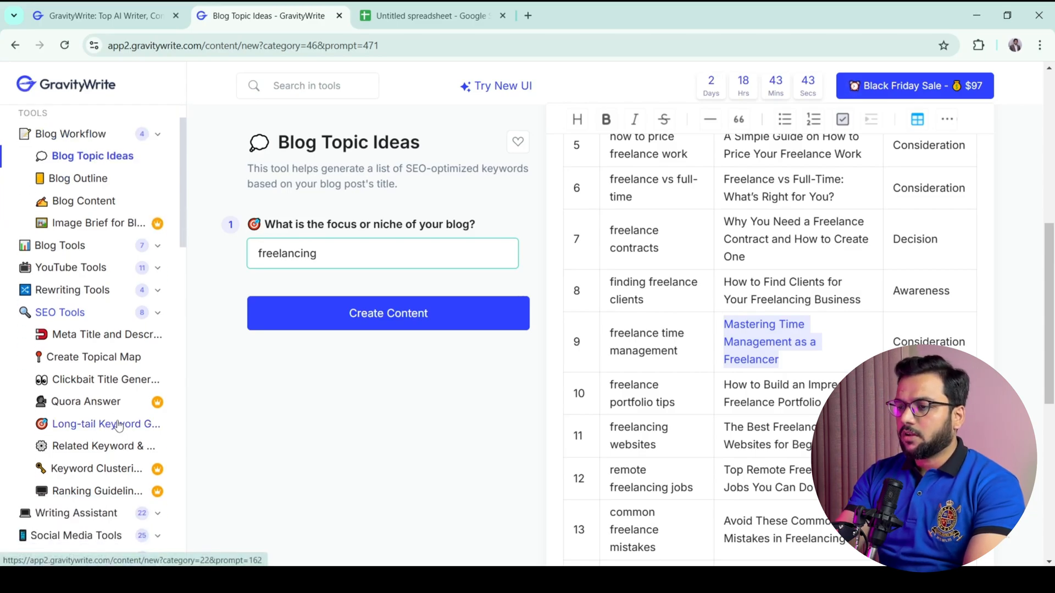
click(118, 426)
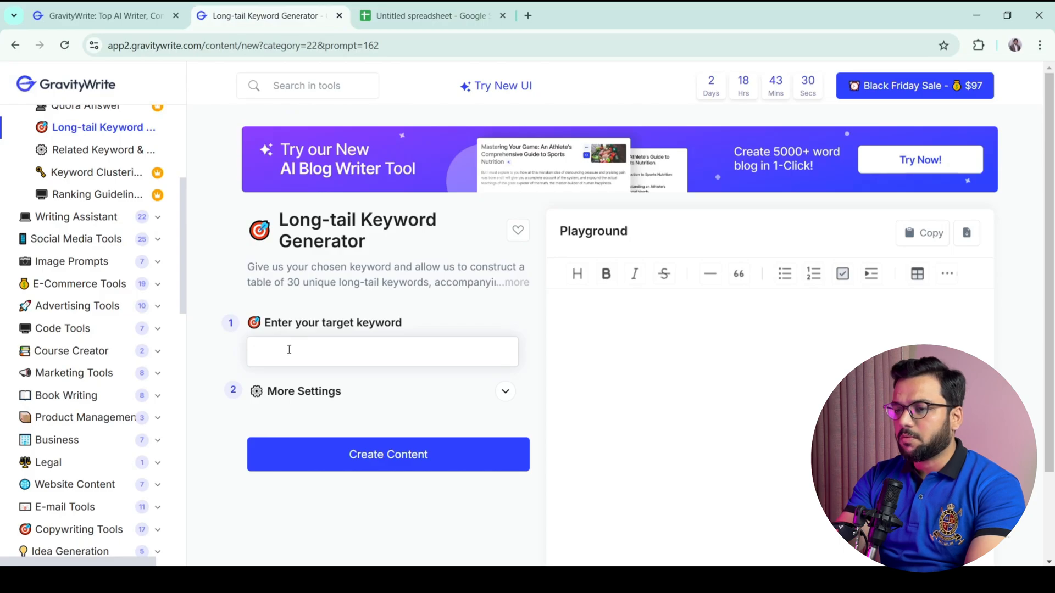
Generate long-tail keywords for the target keyword "freelance time management" and look through the resulting table
text(freelance time management)
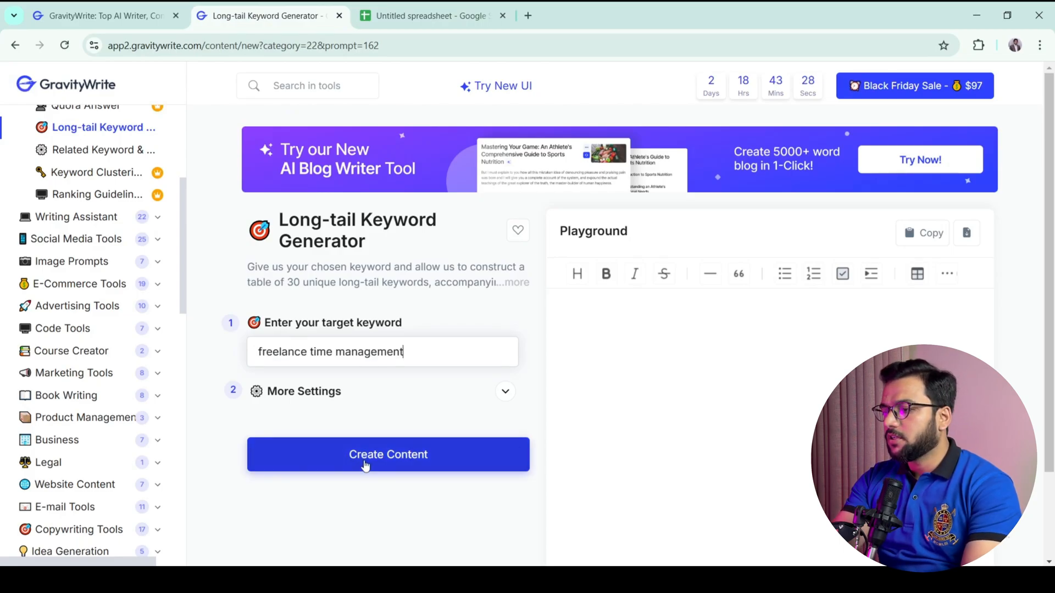
click(366, 466)
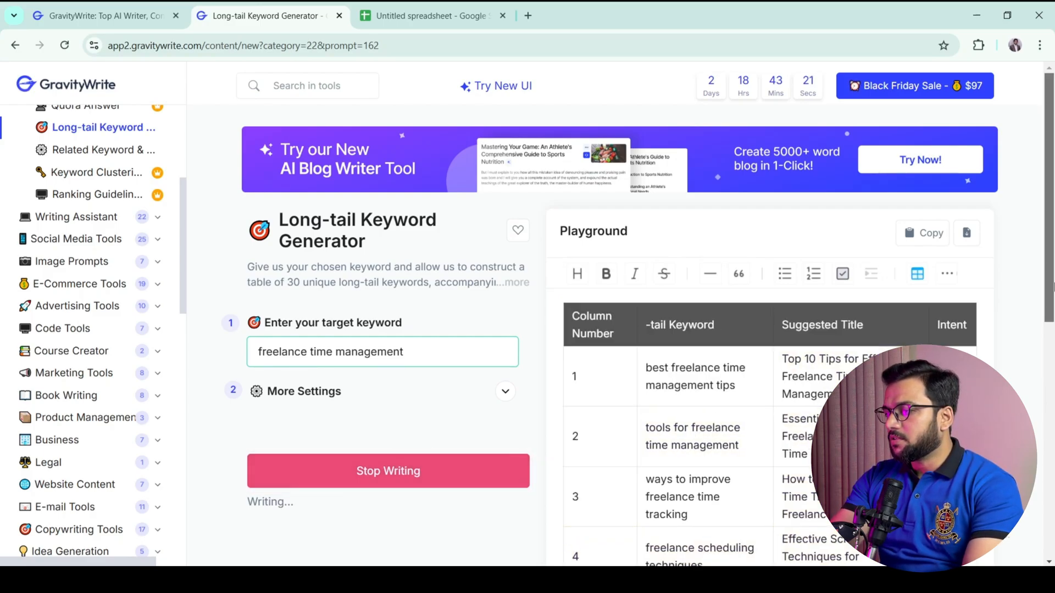
drag(1053, 286, 1045, 467)
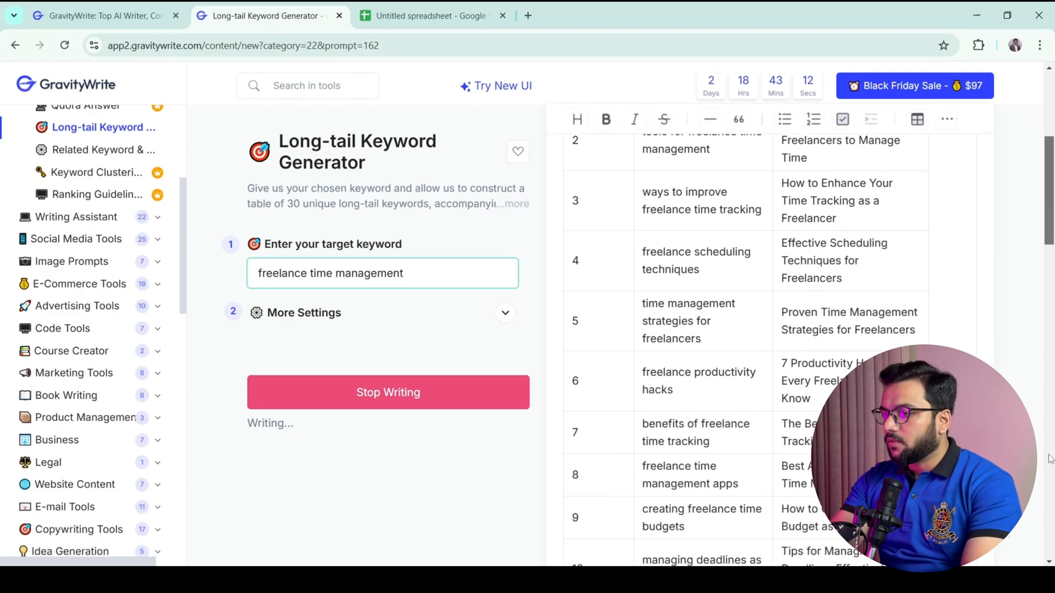
Return to the Google Sheets spreadsheet and enter the heading "Secondary Keyword/ Long Tail Keyword" in cell D3
click(434, 16)
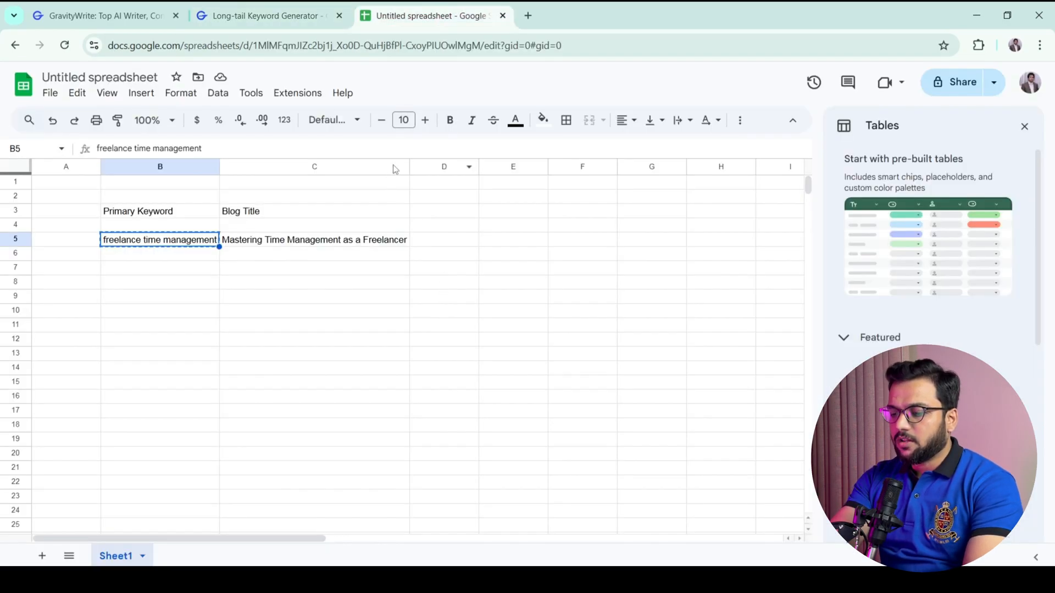
click(446, 211)
text(Secondary )
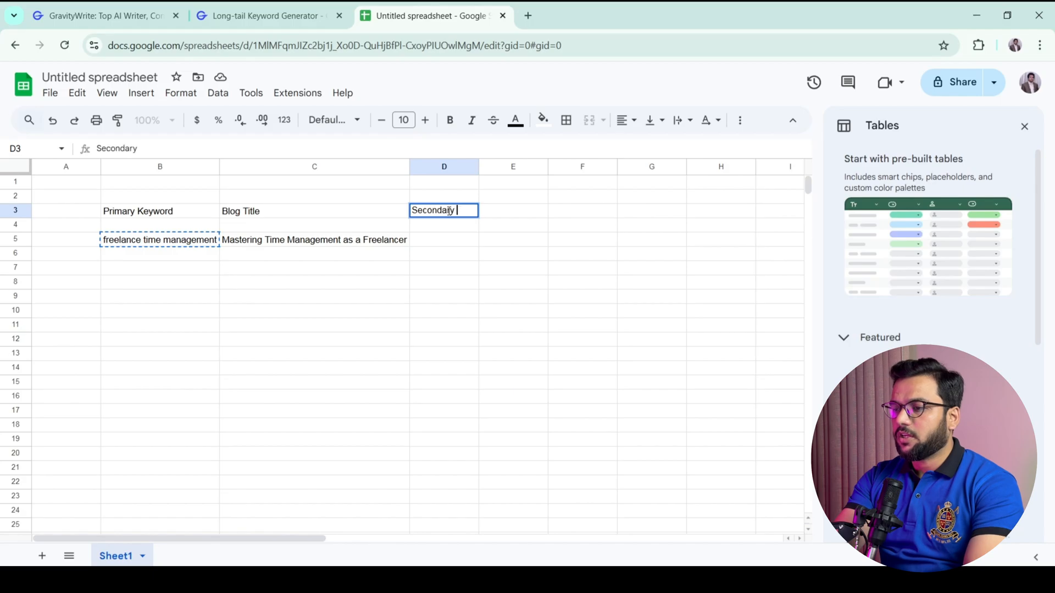
text(Keyword)
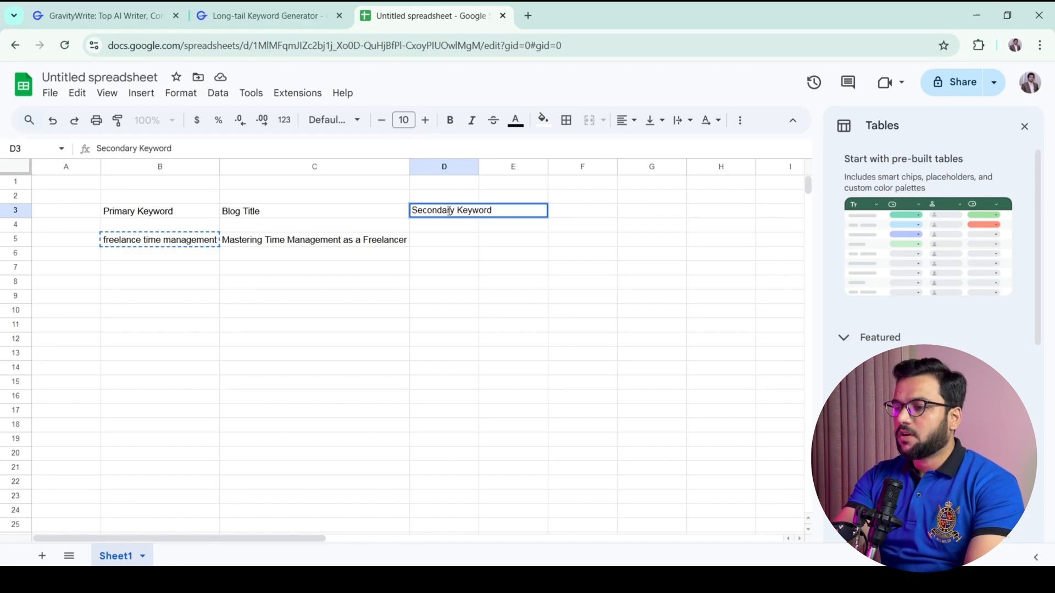
text(/ Long Tail Keyword)
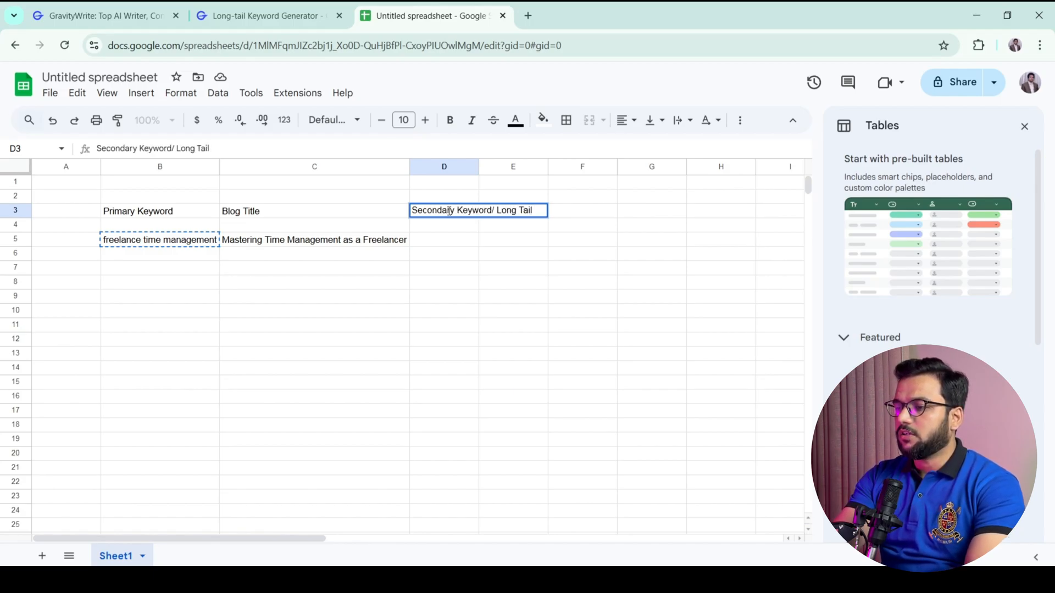
key(Return)
Fit column D to its heading and close the pre-built tables sidebar
double_click(478, 167)
click(1025, 127)
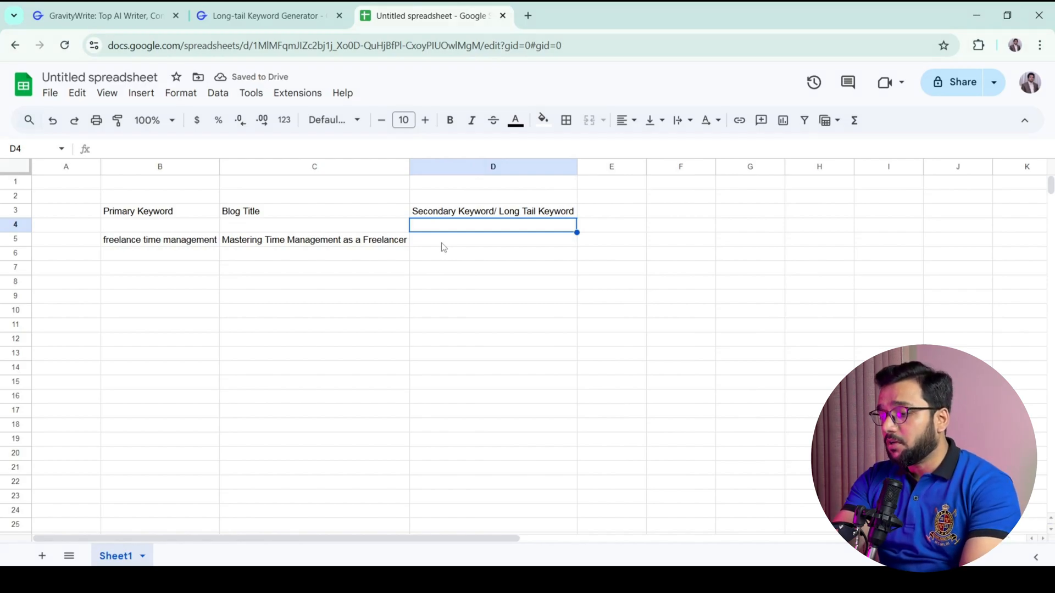
click(547, 217)
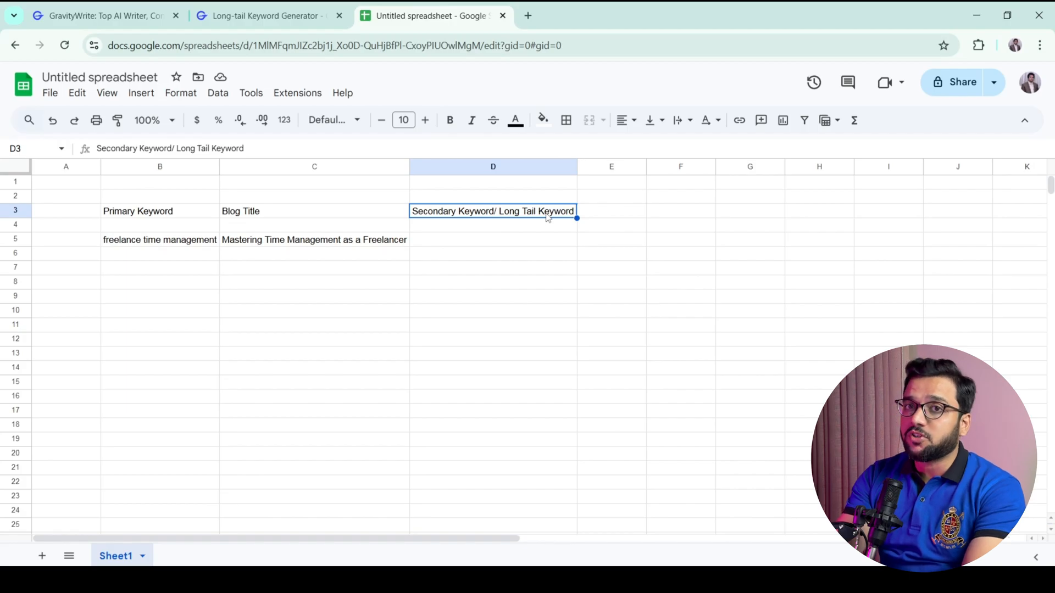
double_click(548, 216)
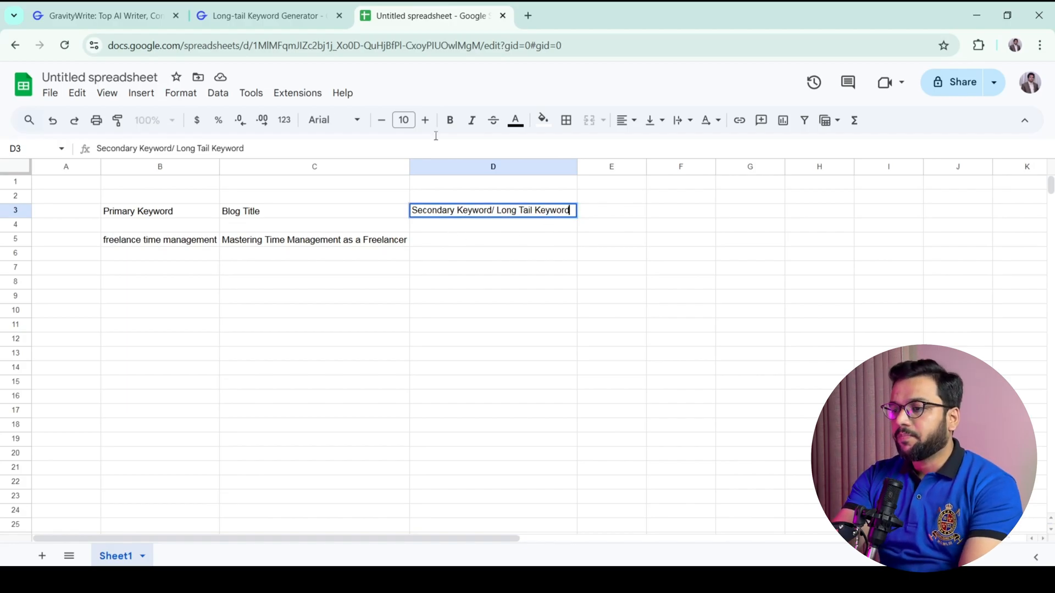
Copy the keyword "tools for freelance time management" from row 2 of the GravityWrite long-tail table into spreadsheet cell D5
click(268, 16)
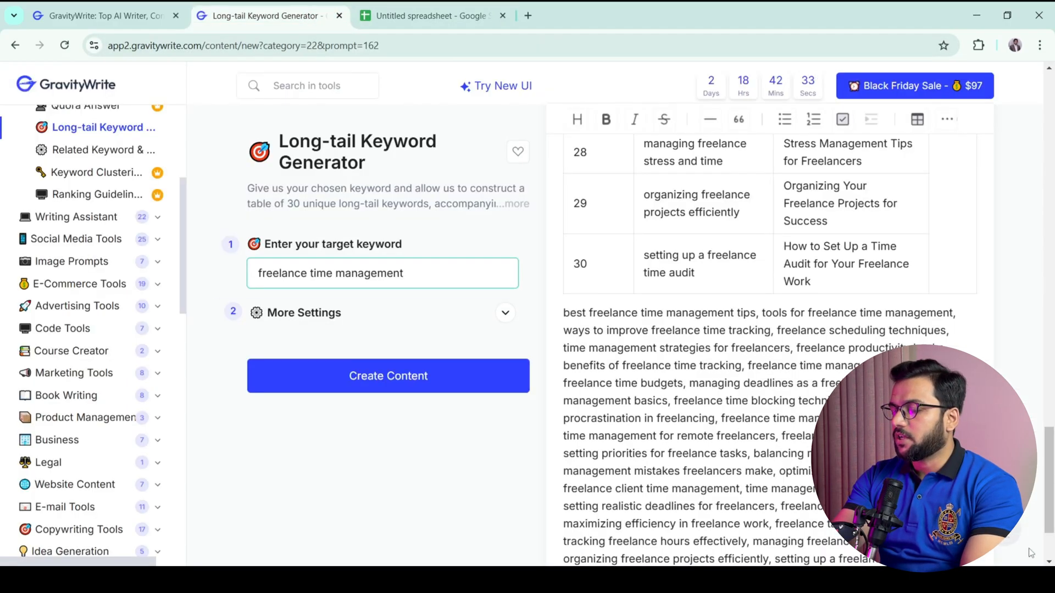
drag(1050, 487, 1052, 179)
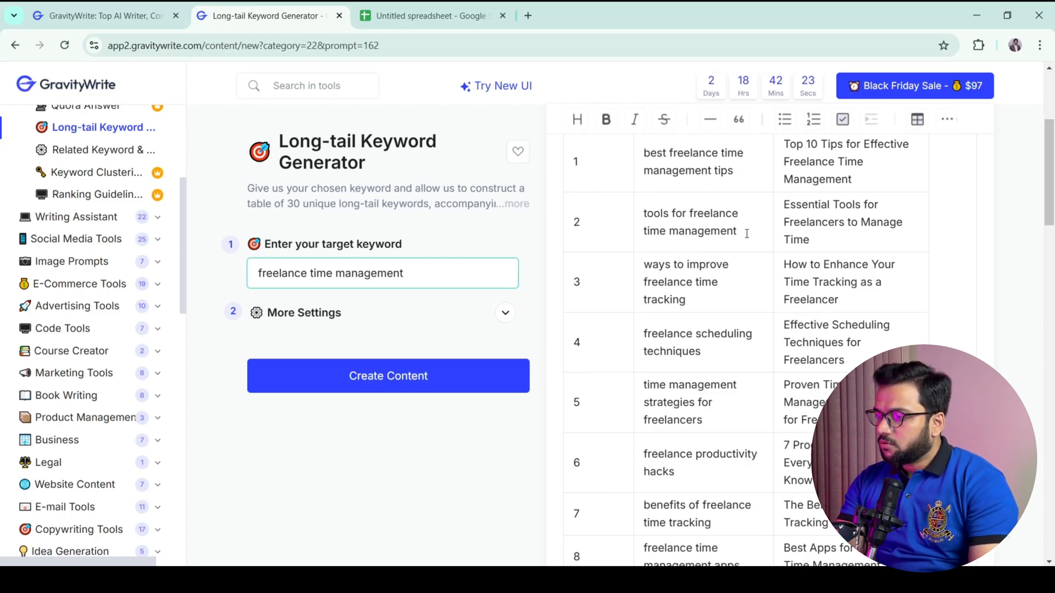
drag(739, 233, 646, 219)
key(ctrl+c)
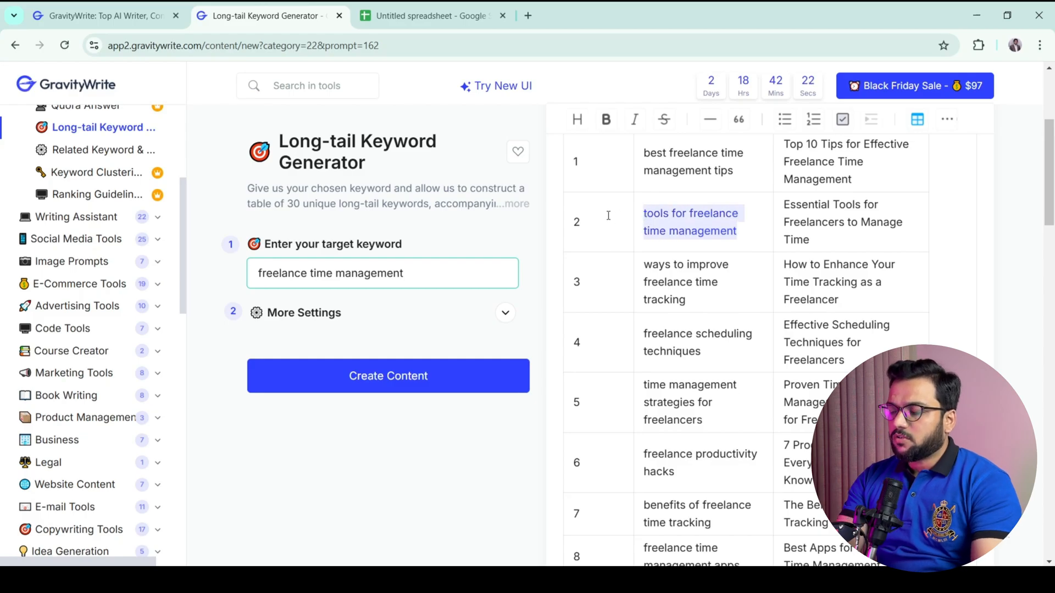
click(428, 15)
double_click(463, 244)
key(ctrl+v)
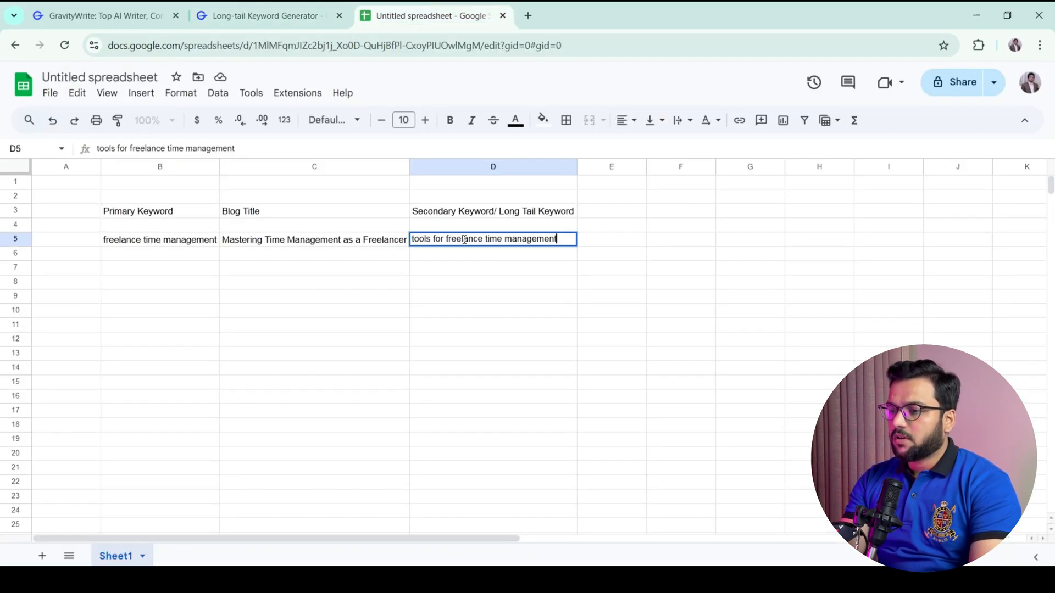
key(Return)
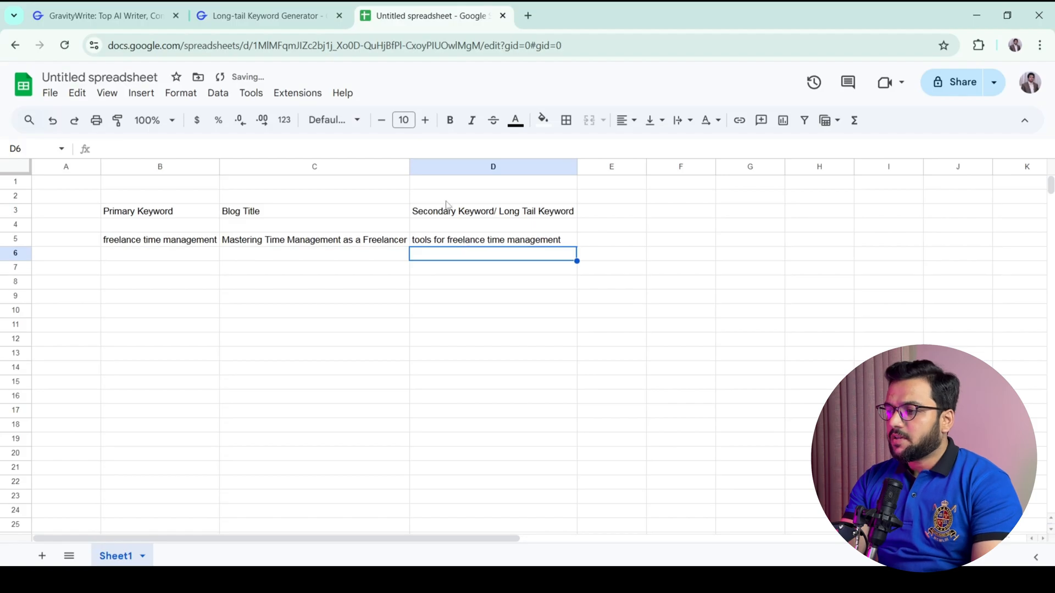
Copy the row 2 suggested title "Essential Tools for Freelancers to Manage Time" from GravityWrite into spreadsheet cell E5
click(303, 14)
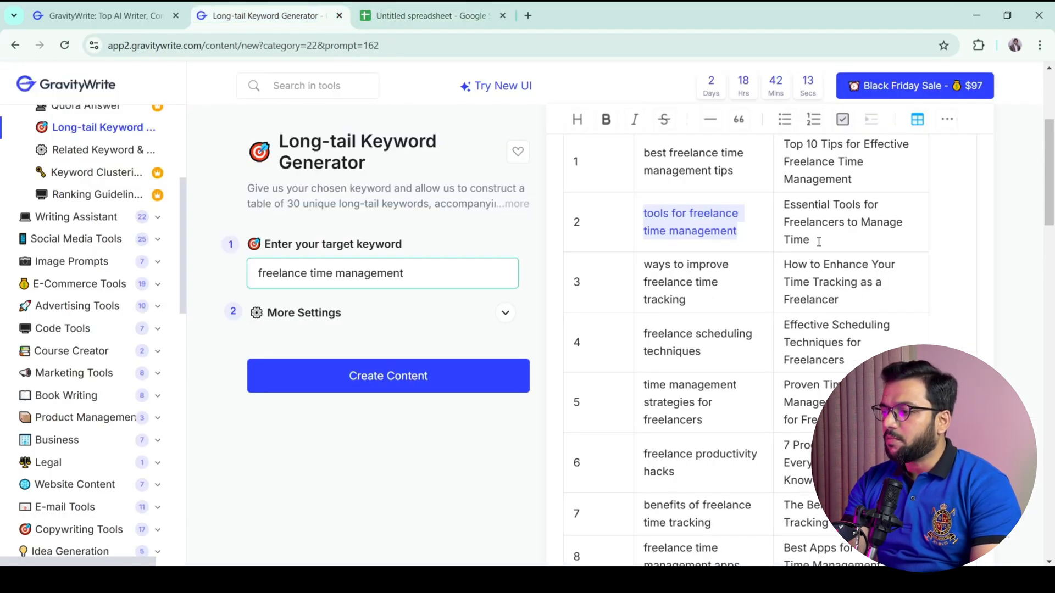
drag(819, 241, 784, 205)
key(ctrl+c)
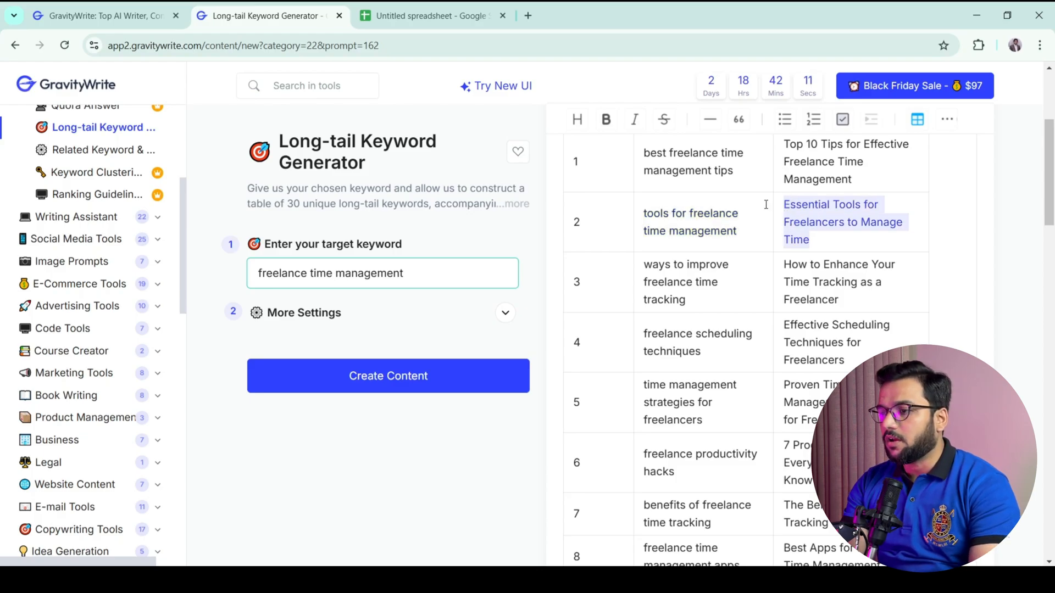
click(452, 11)
double_click(605, 240)
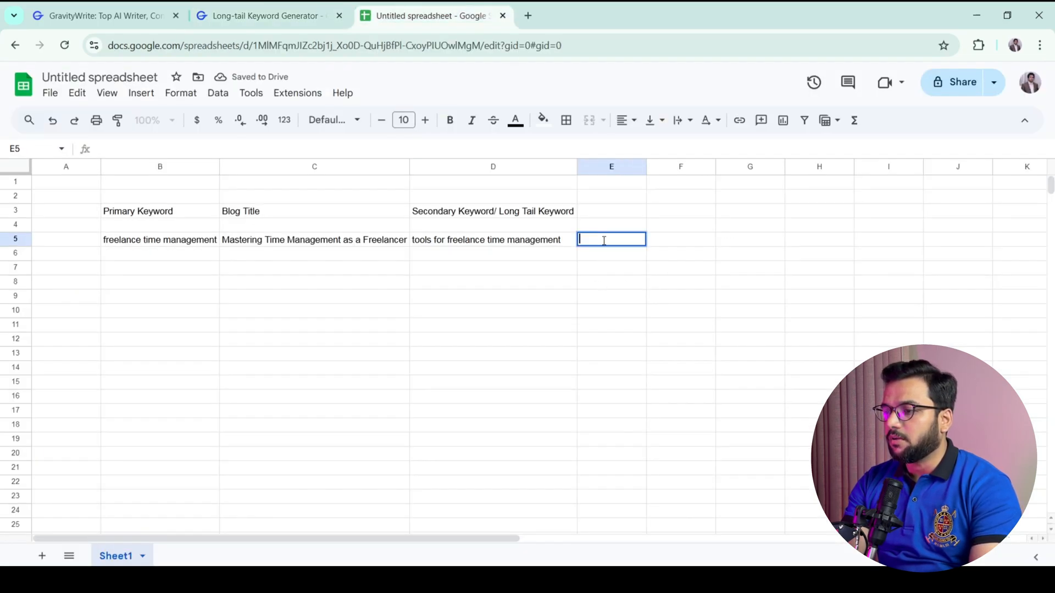
key(ctrl+v)
key(Return)
Copy the keyword "time management strategies for freelancers" from row 5 of the GravityWrite table into spreadsheet cell D6
click(296, 15)
scroll(651, 382, down, 1)
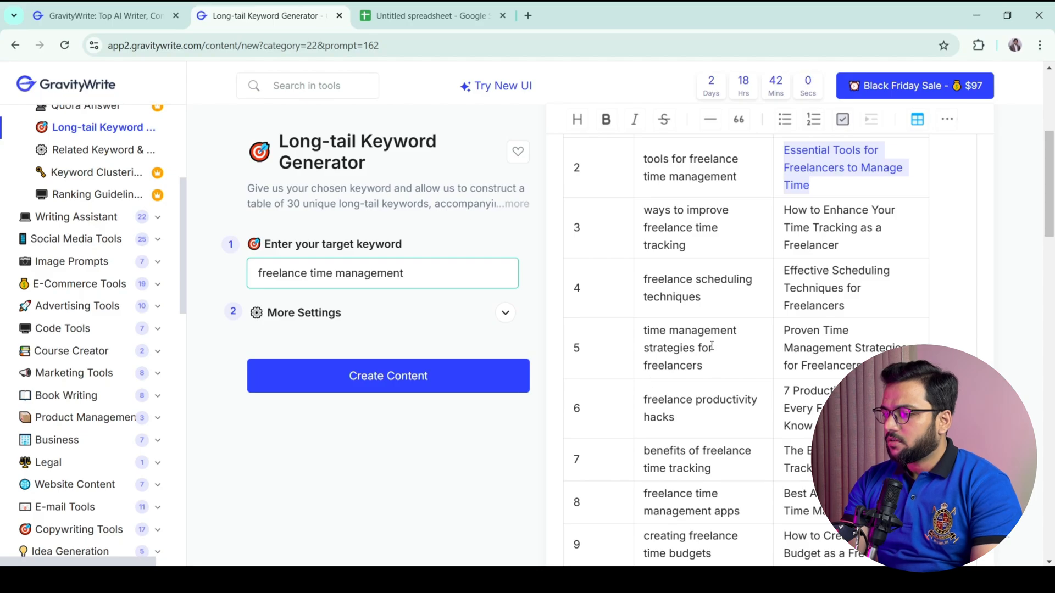
drag(702, 299, 644, 279)
drag(703, 366, 644, 330)
click(440, 15)
double_click(516, 254)
text(time management strategies for freelancers)
key(Return)
Copy the row 5 suggested title "Proven Time Management Strategies for Freelancers" from GravityWrite into spreadsheet cell E6
click(274, 15)
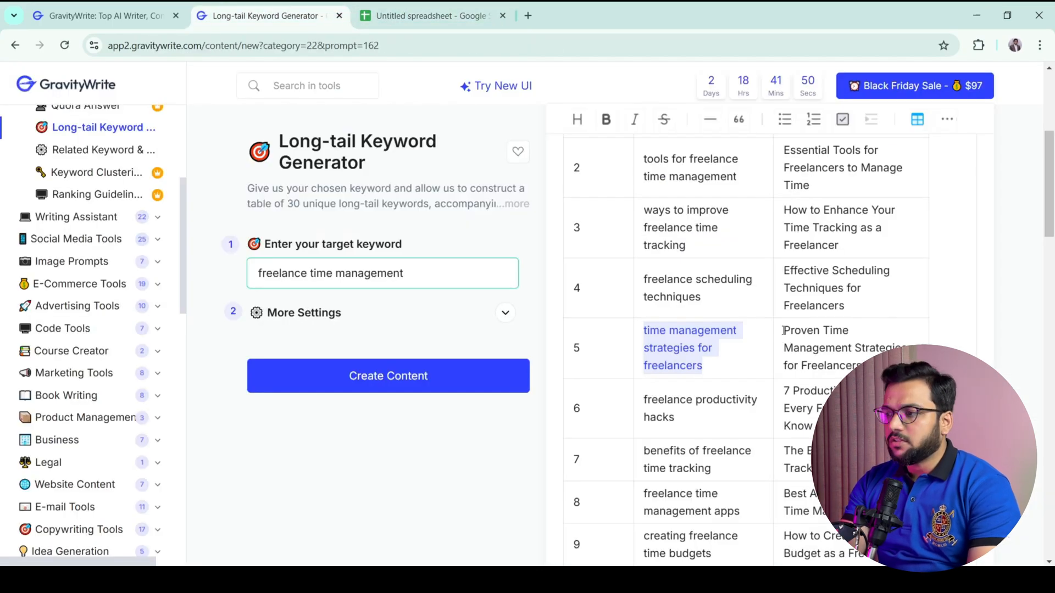
drag(783, 330, 861, 366)
click(440, 15)
double_click(632, 254)
text(Proven Time Management Strategies for Freelancers)
key(Return)
Copy the keyword "freelance productivity hacks" from row 6 of the GravityWrite table into spreadsheet cell D7
click(275, 16)
scroll(687, 299, down, 3)
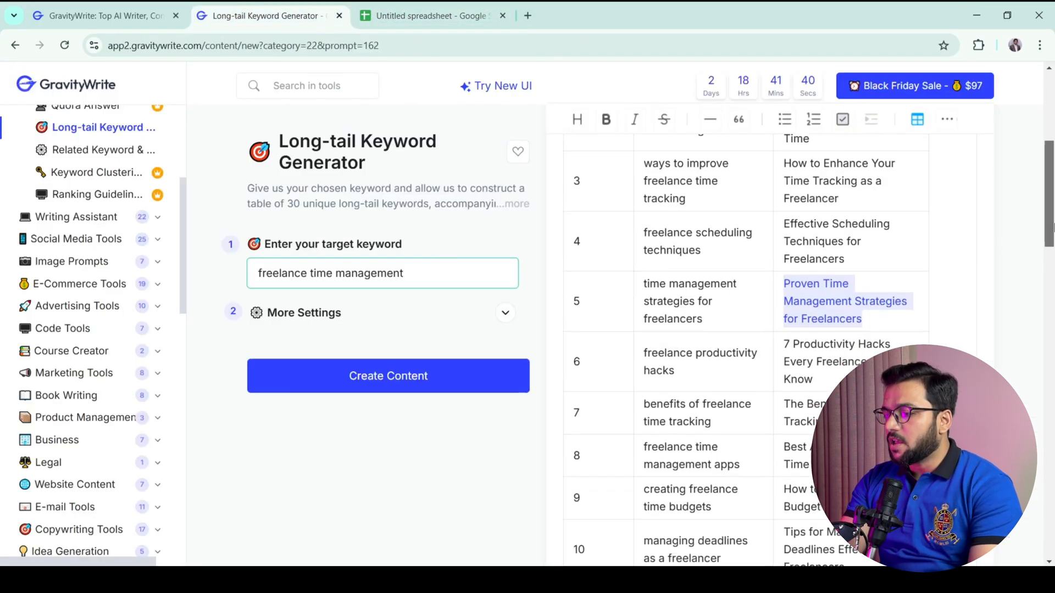
drag(676, 269, 644, 251)
click(428, 17)
double_click(620, 269)
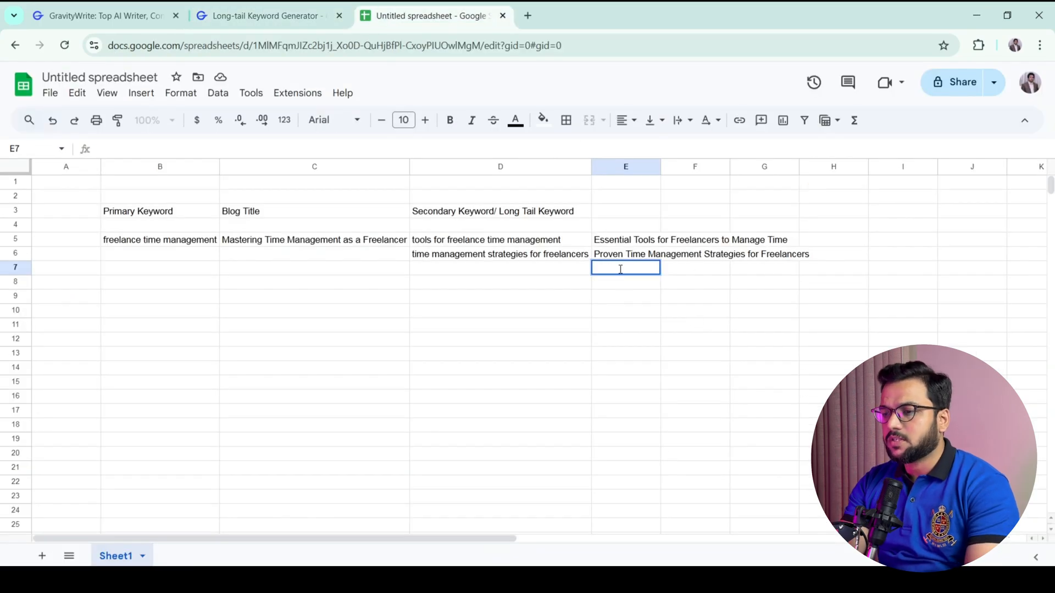
double_click(522, 268)
text(freelance productivity hacks)
key(Return)
Copy the row 6 suggested title "7 Productivity Hacks Every Freelancer Should Know" from GravityWrite into spreadsheet cell E7
click(275, 15)
drag(813, 278, 784, 241)
click(417, 16)
double_click(616, 269)
text(7 Productivity Hacks Every Freelancer Should Know)
key(Return)
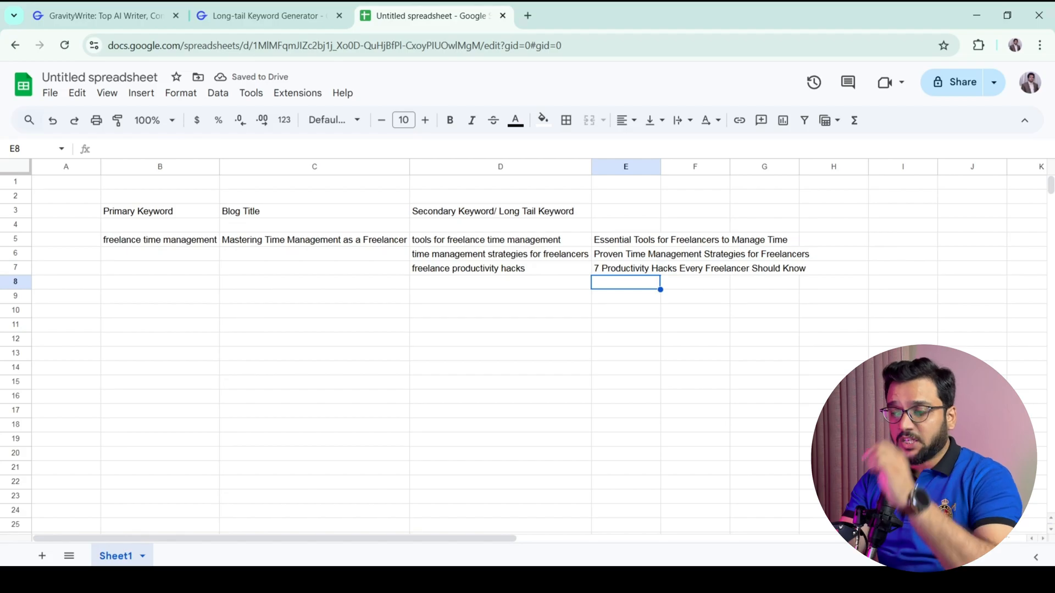
Copy the keyword "benefits of freelance time tracking" from row 7 of the GravityWrite table into spreadsheet cell D8
click(258, 16)
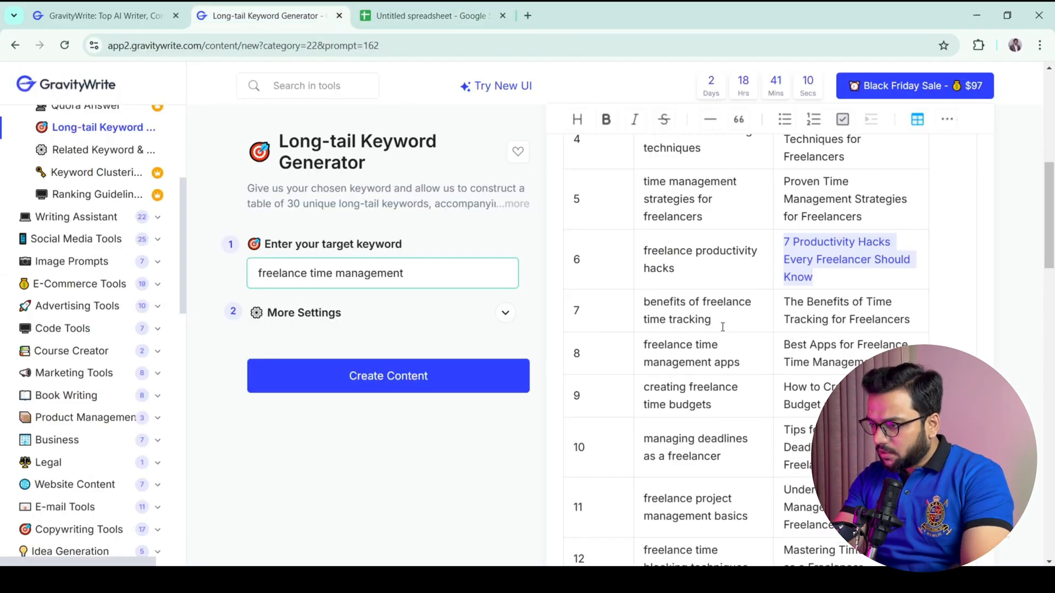
drag(713, 320, 642, 302)
key(ctrl+c)
click(386, 17)
double_click(483, 281)
key(ctrl+v)
Copy the row 7 suggested title "The Benefits of Time Tracking for Freelancers" from GravityWrite into spreadsheet cell E8
click(310, 16)
drag(911, 320, 781, 303)
key(ctrl+c)
click(406, 17)
double_click(631, 283)
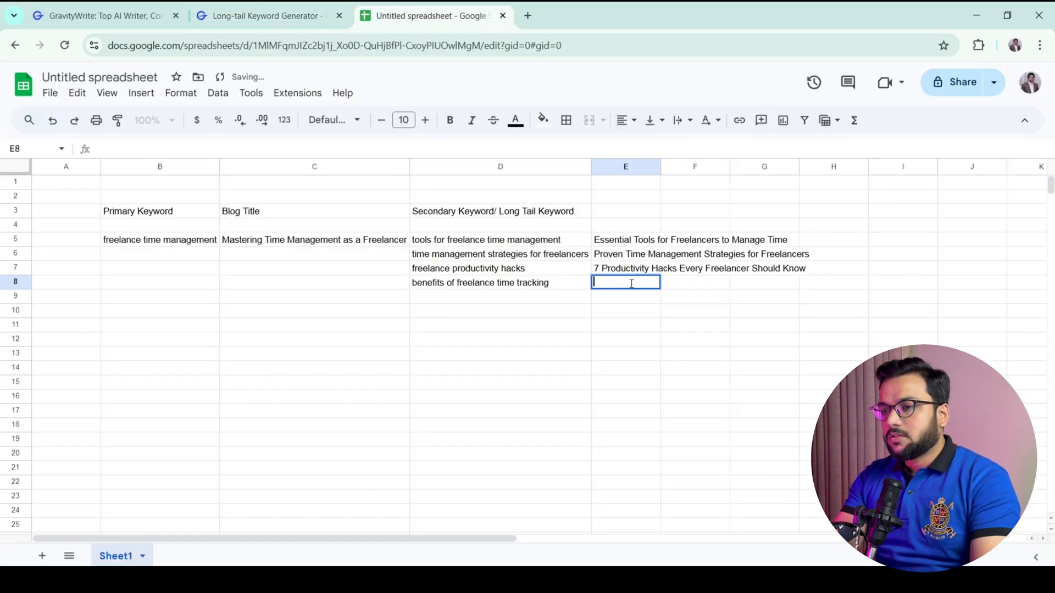
key(ctrl+v)
Copy the keyword "setting priorities for freelance tasks" from row 17 of the GravityWrite table into spreadsheet cell D9
click(274, 17)
drag(1049, 230, 1053, 359)
drag(728, 329, 643, 307)
key(ctrl+c)
click(386, 16)
double_click(461, 298)
key(ctrl+v)
Copy the row 17 suggested title "How to Set Priorities in Your Freelance Work" from GravityWrite into spreadsheet cell E9
click(274, 16)
drag(903, 330, 782, 303)
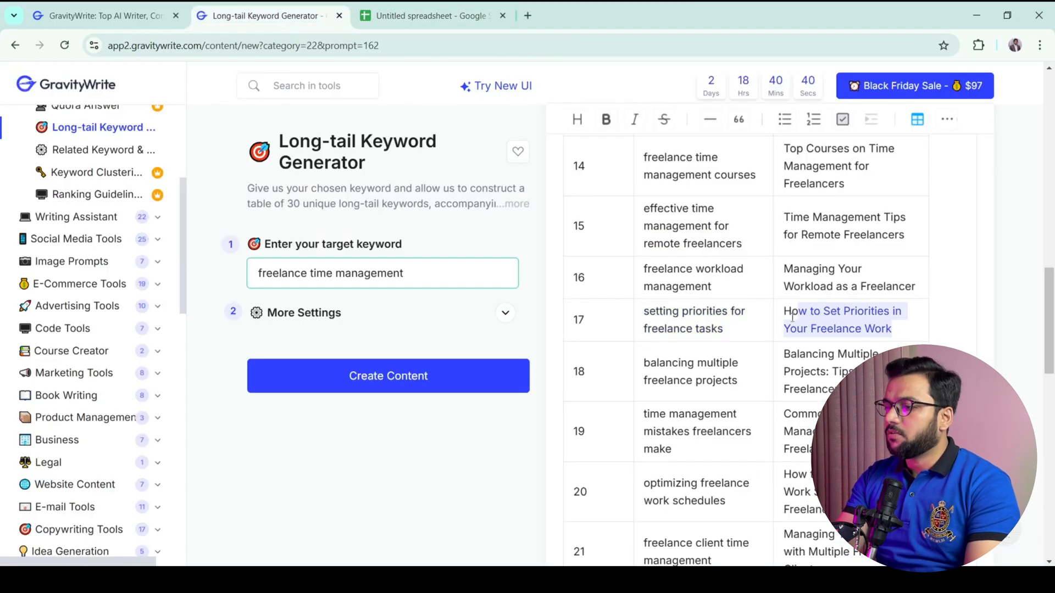
key(ctrl+c)
click(406, 16)
double_click(629, 297)
key(ctrl+v)
key(Return)
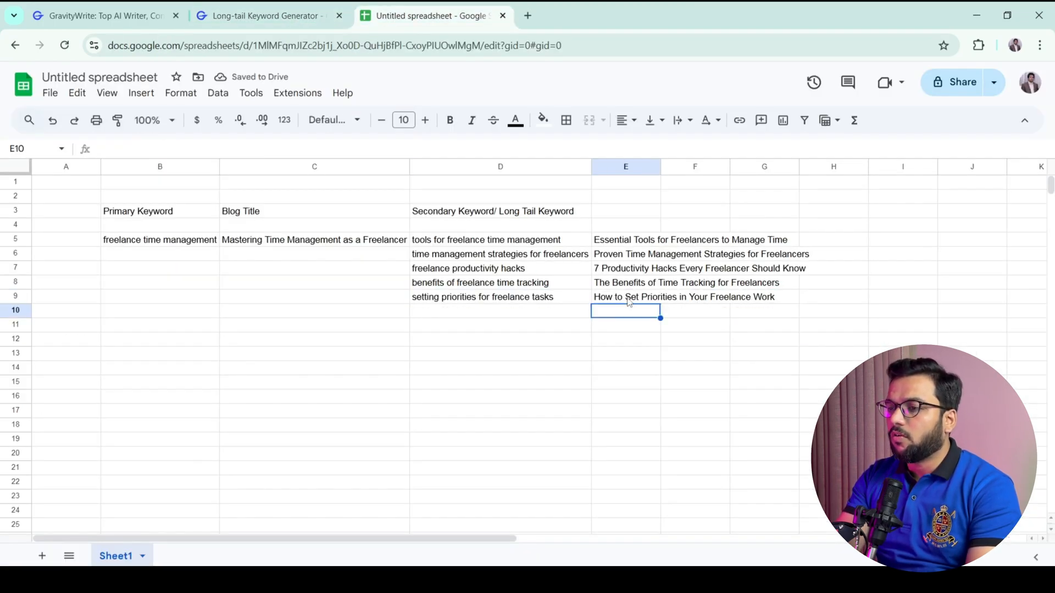
Fit column E to its content and give the heading cells B3:E3 a dark blue fill with white text
double_click(661, 166)
drag(122, 214, 613, 217)
click(644, 241)
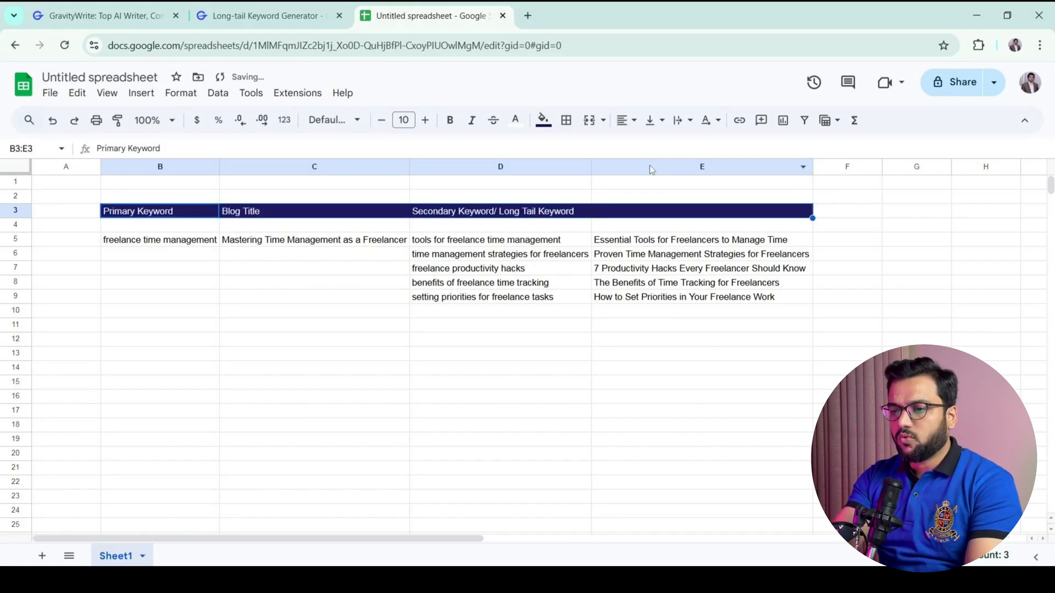
click(124, 242)
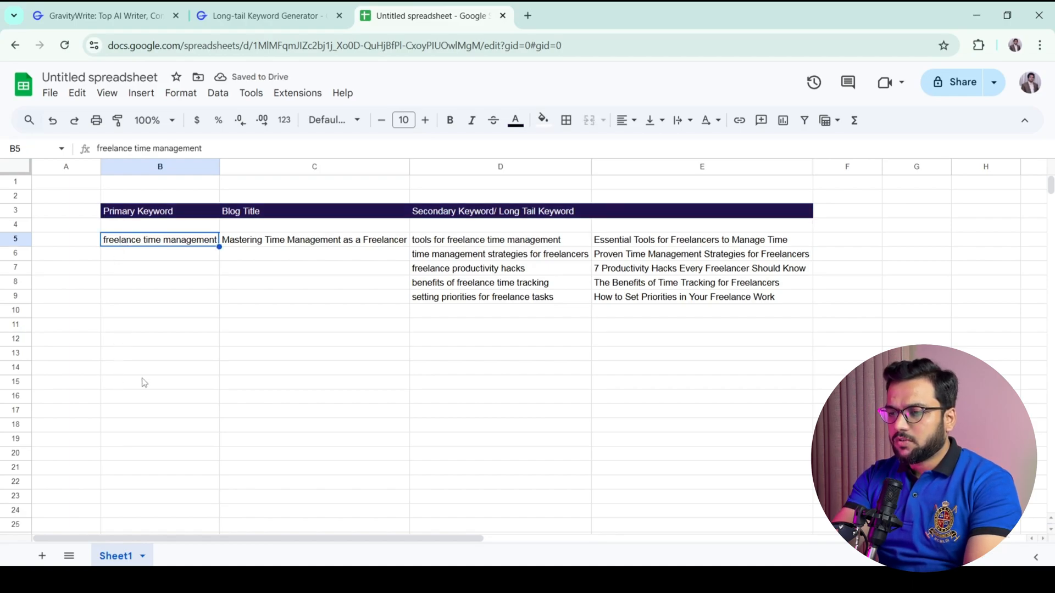
Widen columns B, C and D slightly to leave space after their text
click(223, 166)
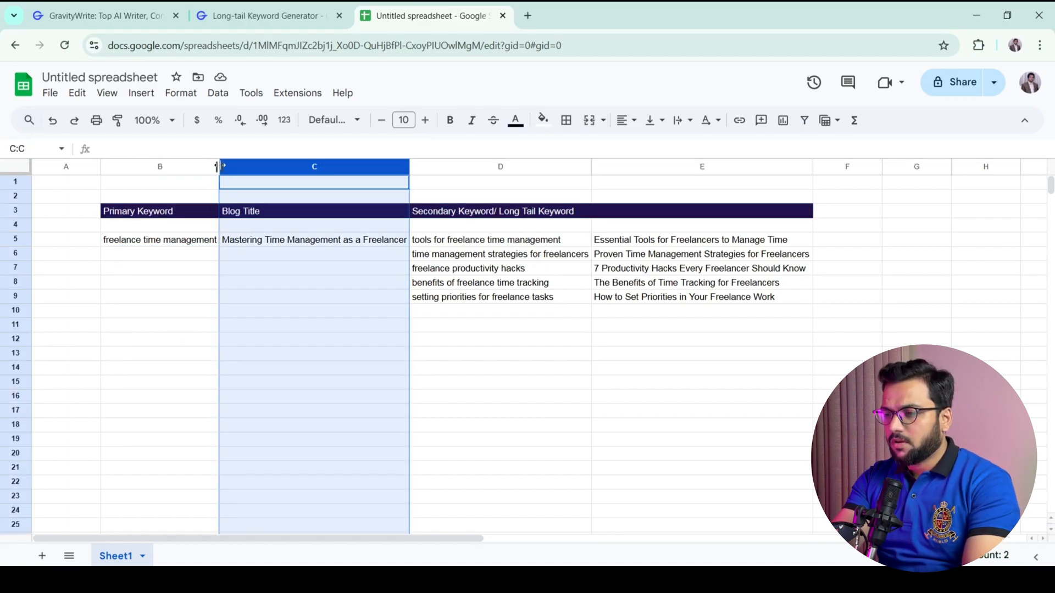
drag(219, 165, 229, 165)
drag(420, 166, 438, 166)
drag(618, 166, 631, 166)
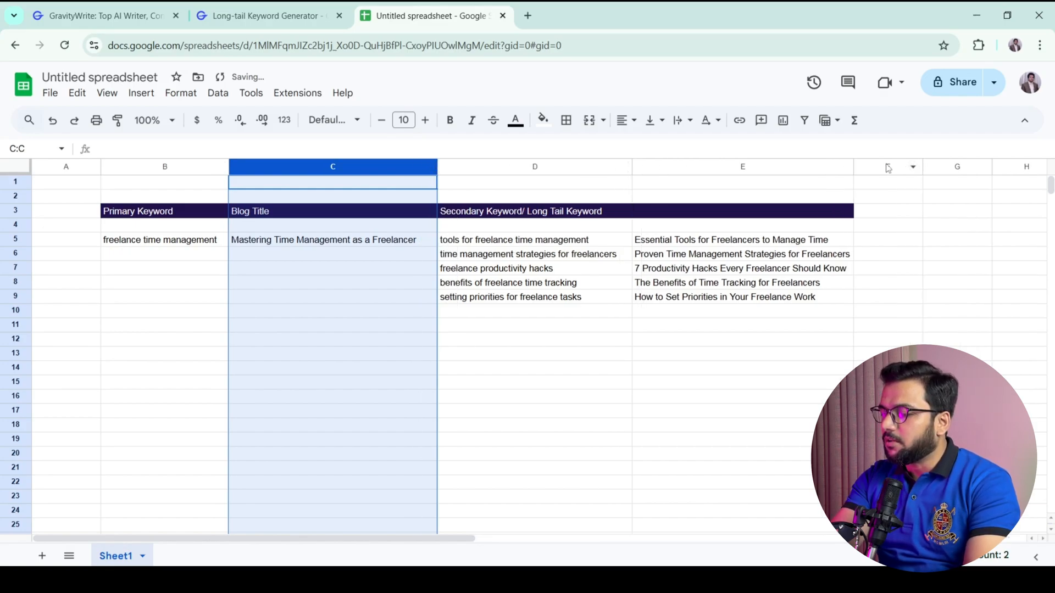
Widen column E slightly and delete empty row 2 above the table headings
drag(853, 167, 860, 166)
click(654, 397)
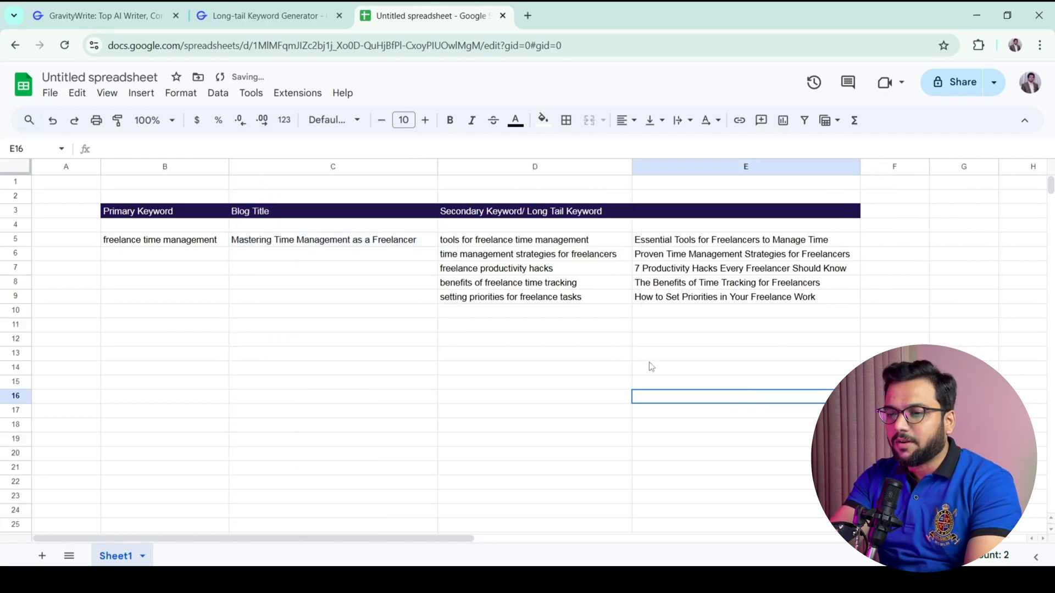
click(17, 199)
key(ctrl+alt+minus)
click(360, 300)
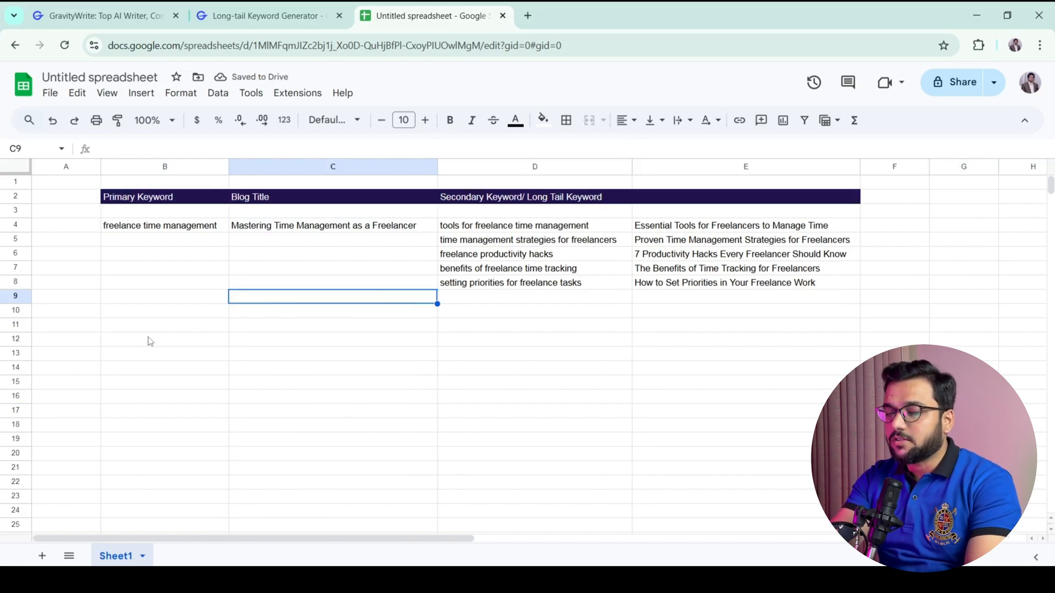
Switch to GravityWrite and open the Blog Outline tool from the Blog Workflow category
click(285, 16)
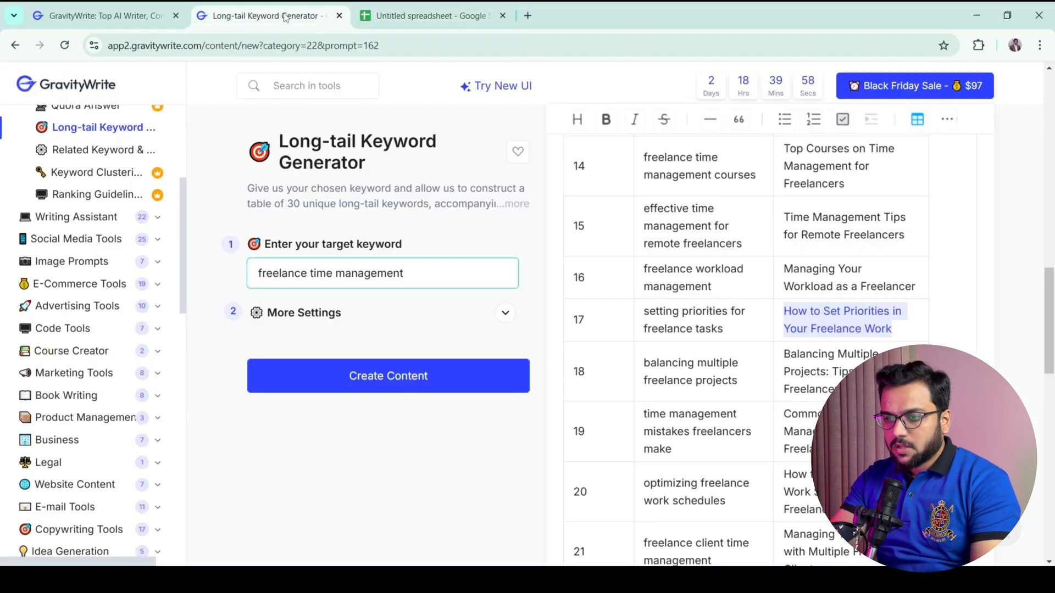
scroll(183, 215, up, 1)
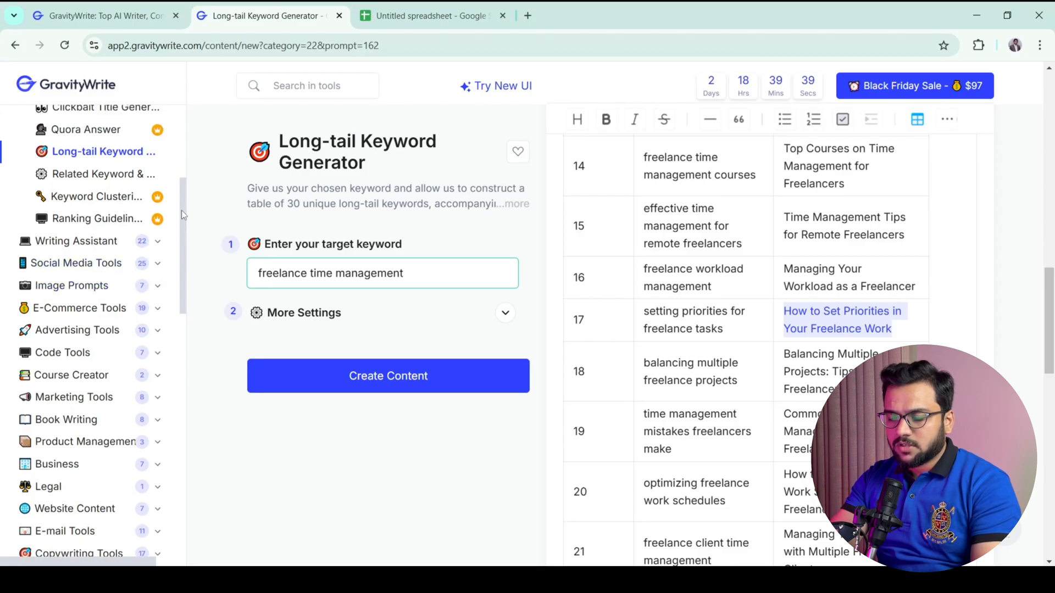
scroll(183, 216, up, 5)
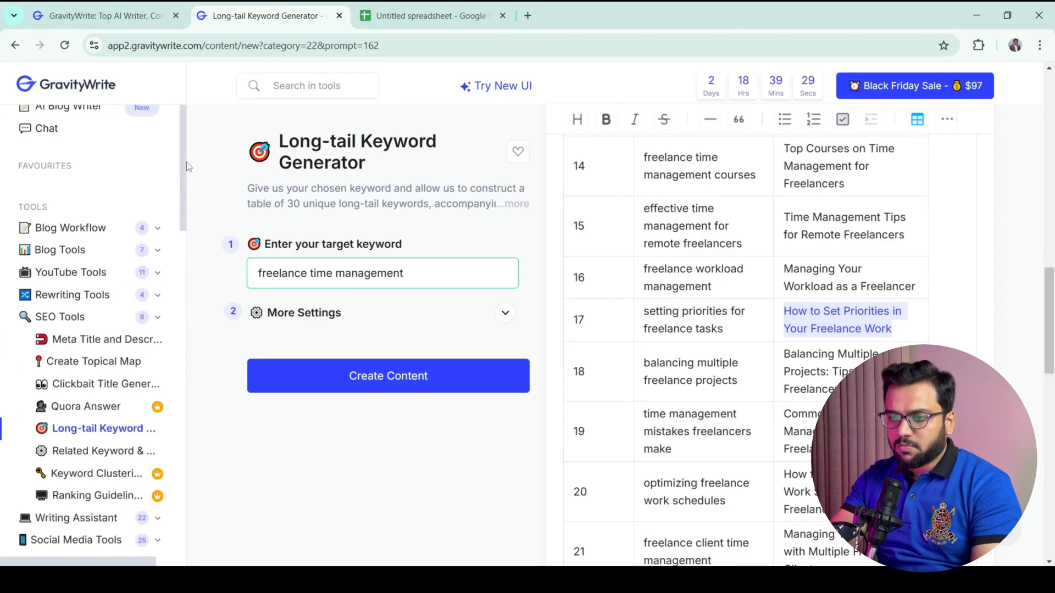
click(158, 228)
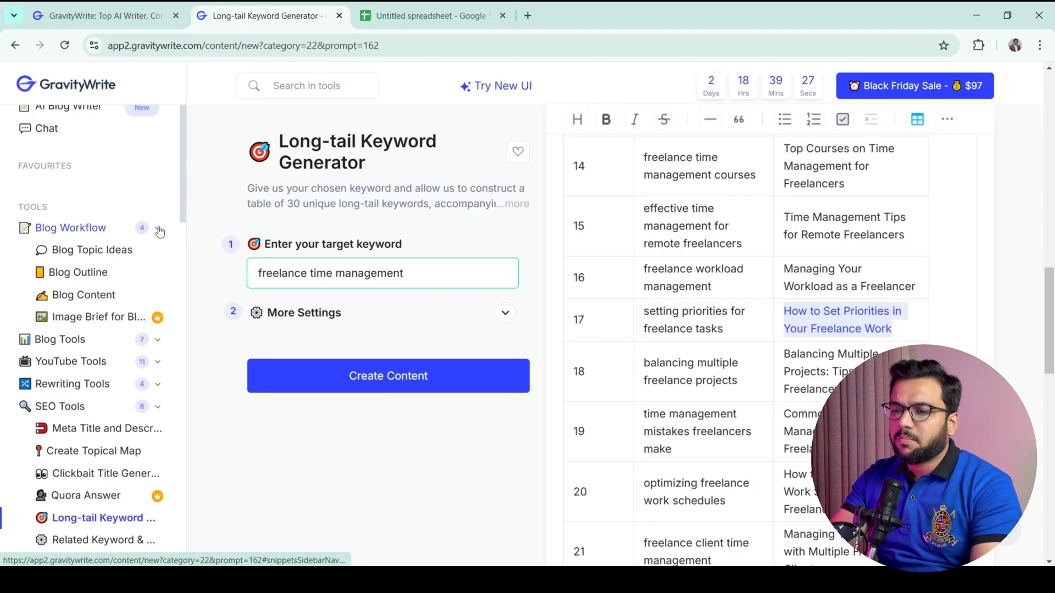
click(98, 275)
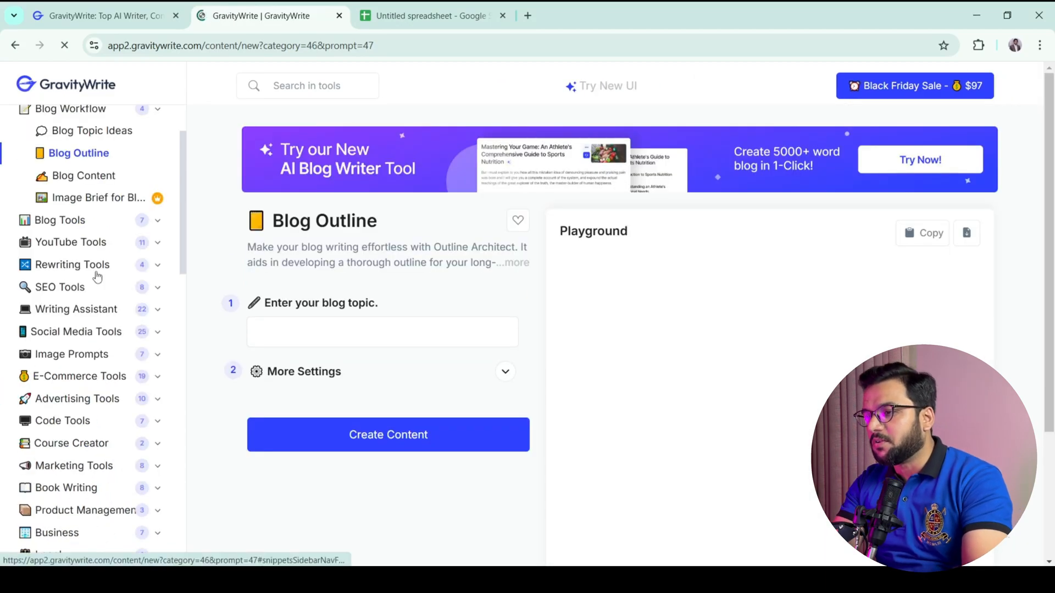
Copy the blog title "Mastering Time Management as a Freelancer" from spreadsheet cell C4 into GravityWrite's blog topic and generate the outline
click(401, 12)
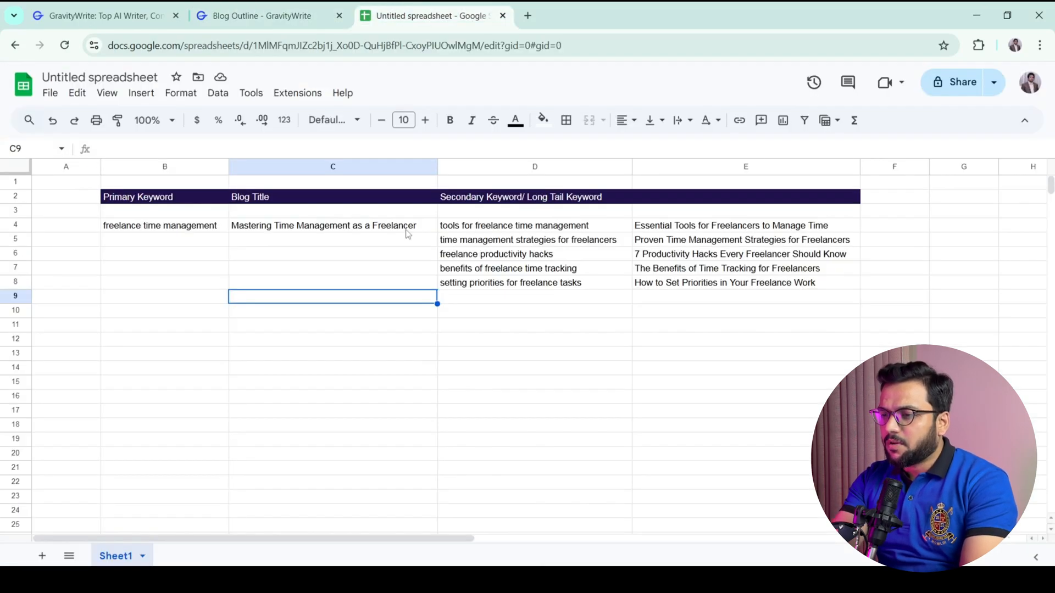
click(358, 232)
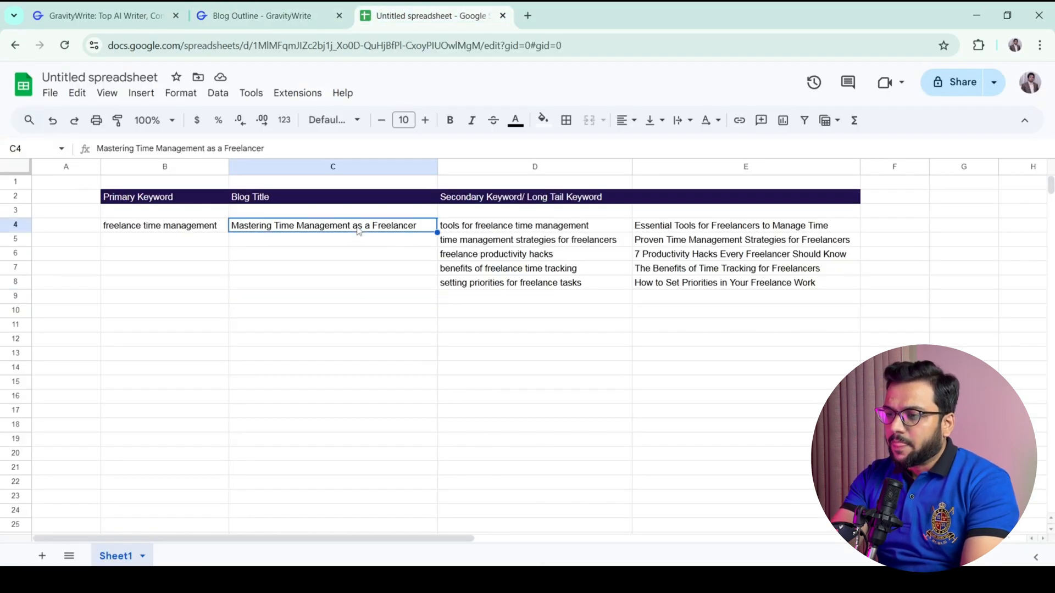
click(281, 12)
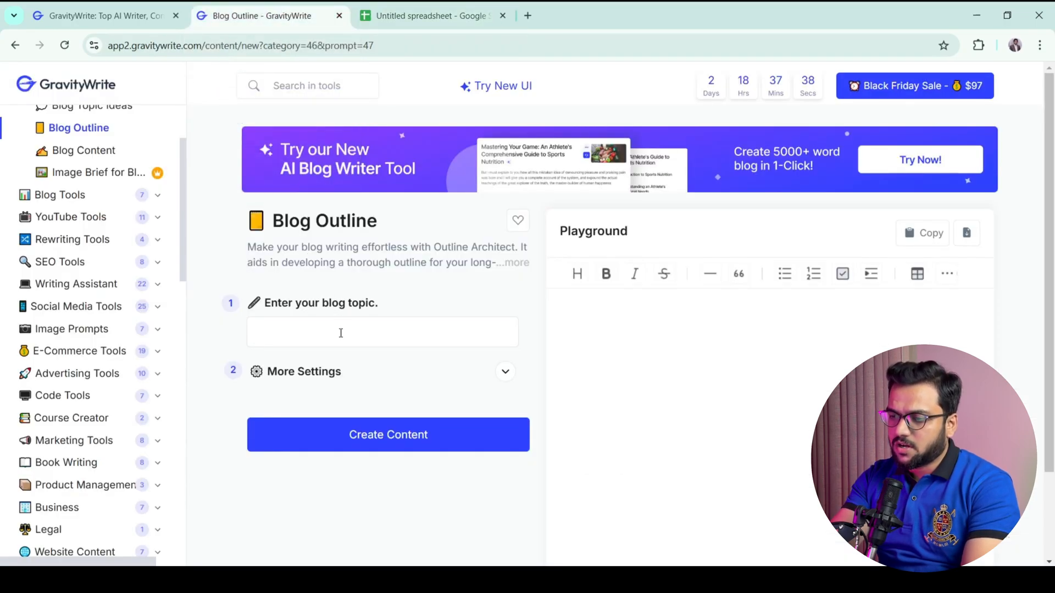
click(340, 334)
text(Mastering Time Management as a Freelancer)
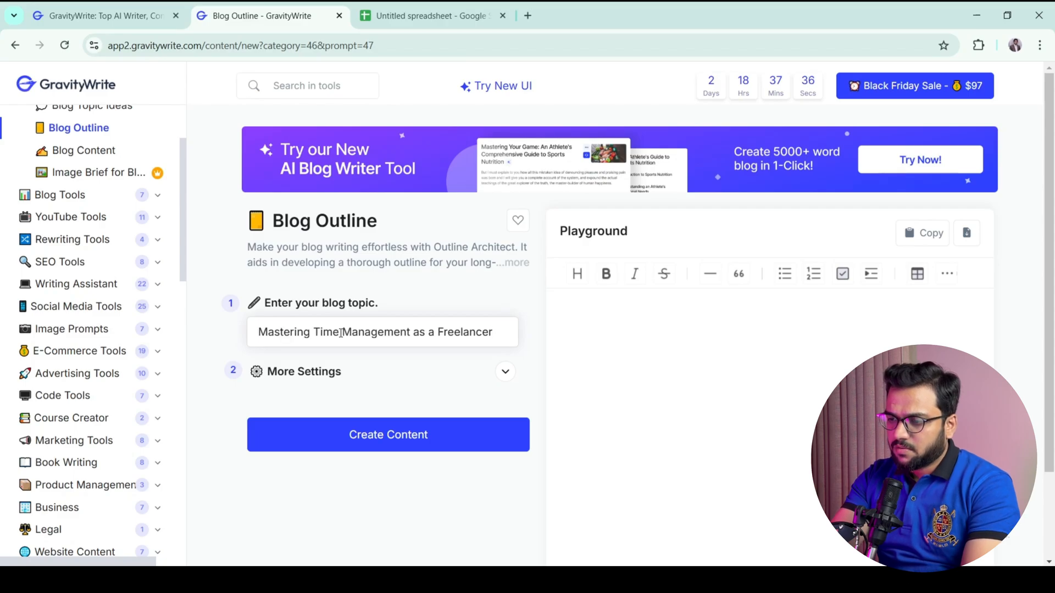
click(341, 372)
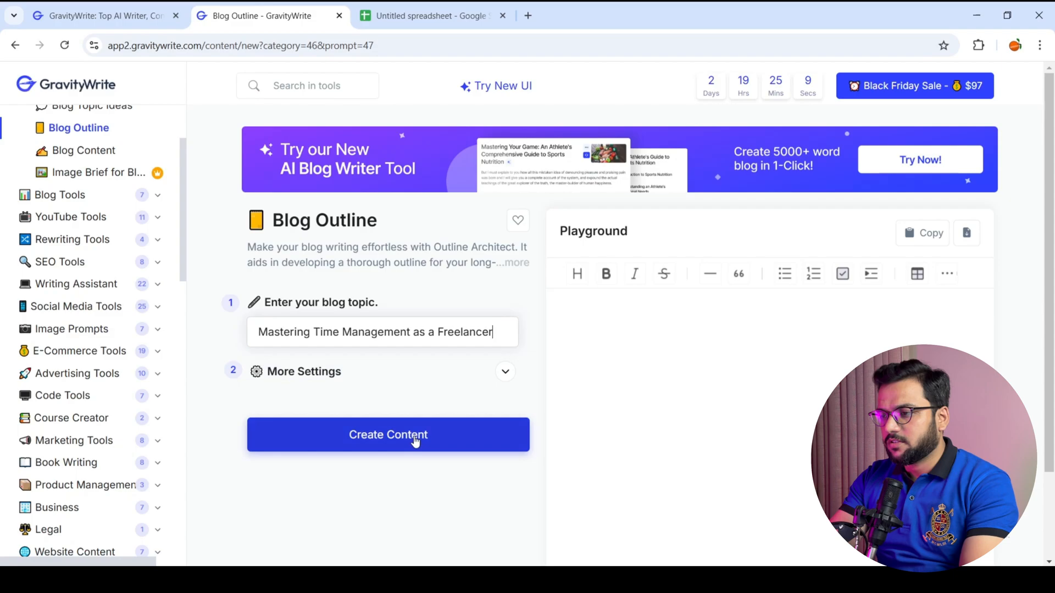
click(413, 439)
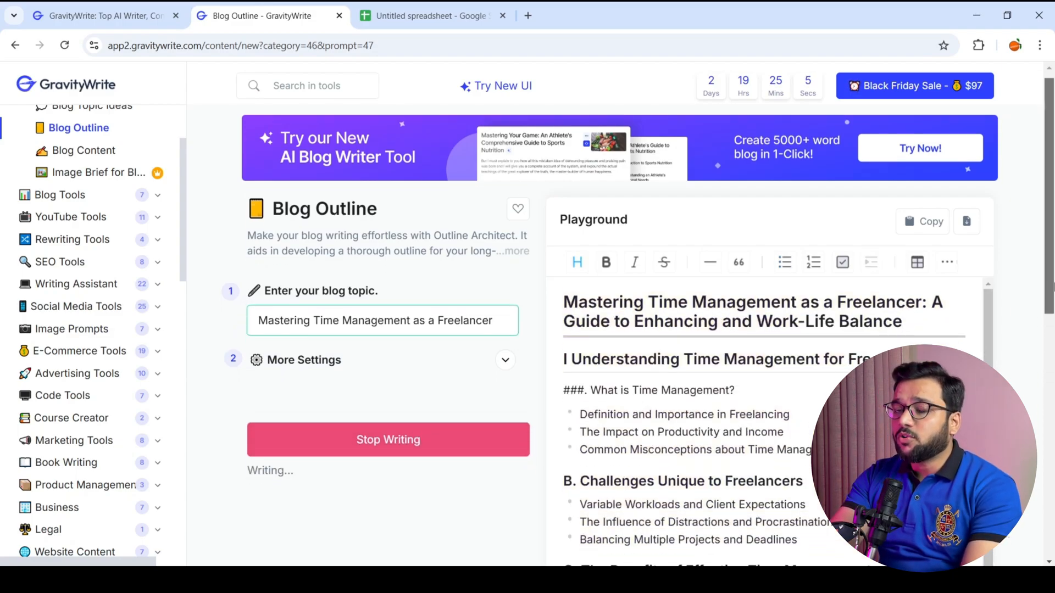
Review the generated blog outline through to the FAQs and copy the whole outline
scroll(1050, 357, down, 2)
scroll(1052, 351, down, 3)
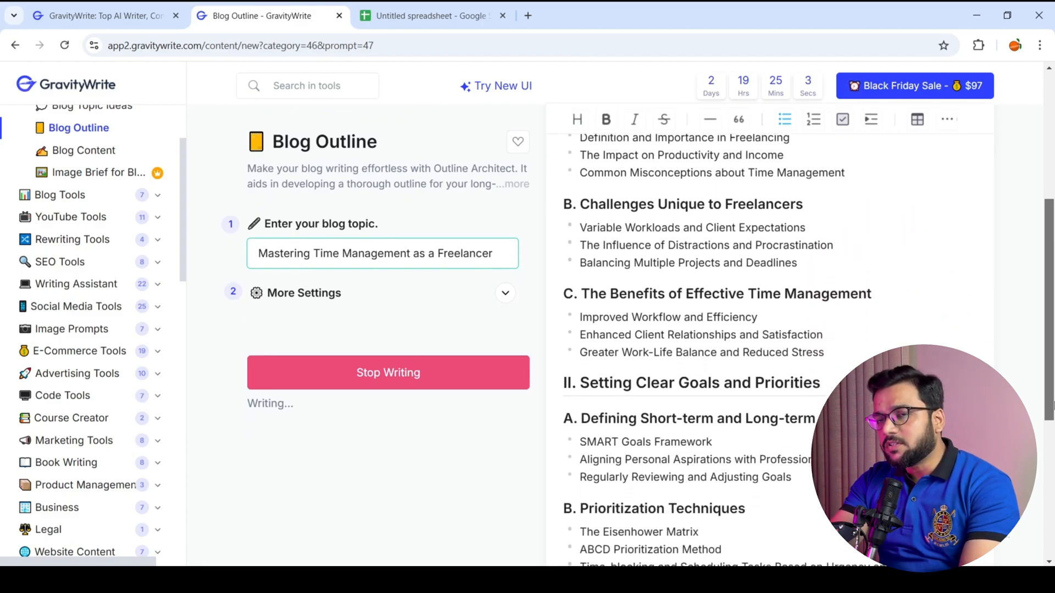
scroll(1052, 327, down, 15)
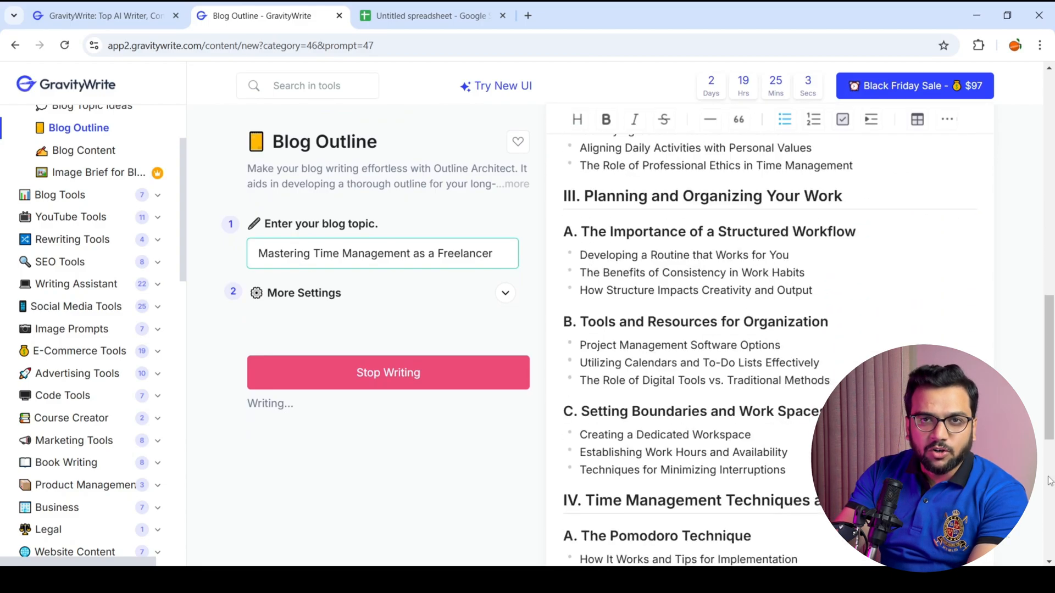
scroll(1040, 557, down, 4)
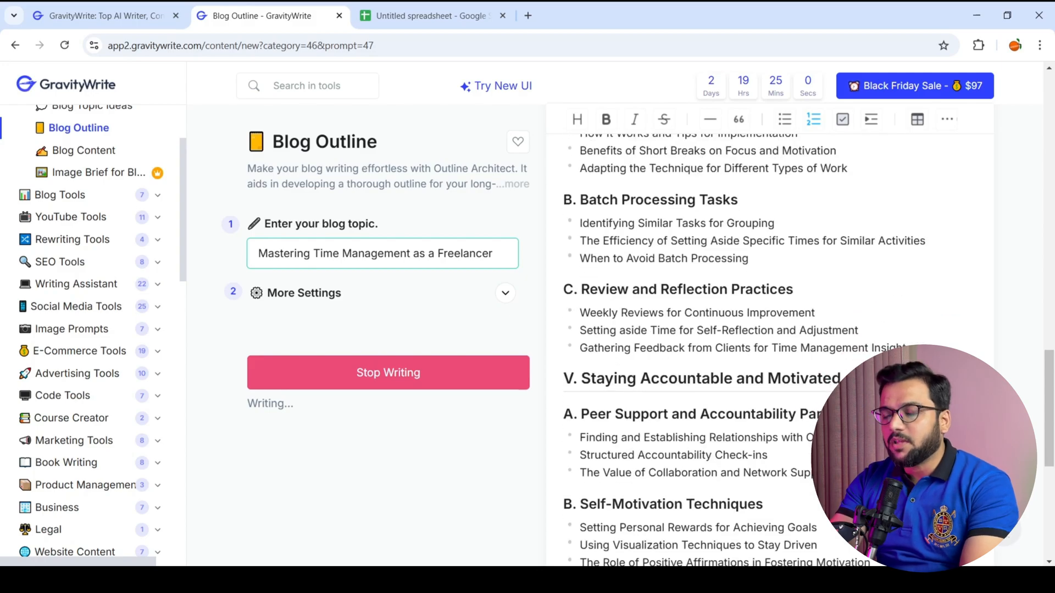
scroll(1053, 517, down, 7)
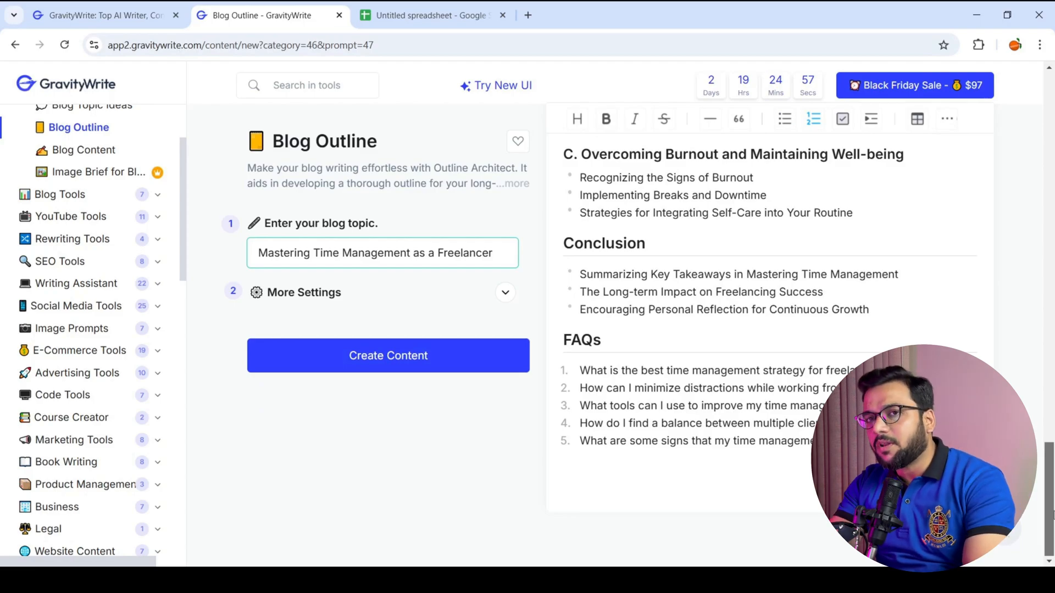
scroll(1052, 516, up, 12)
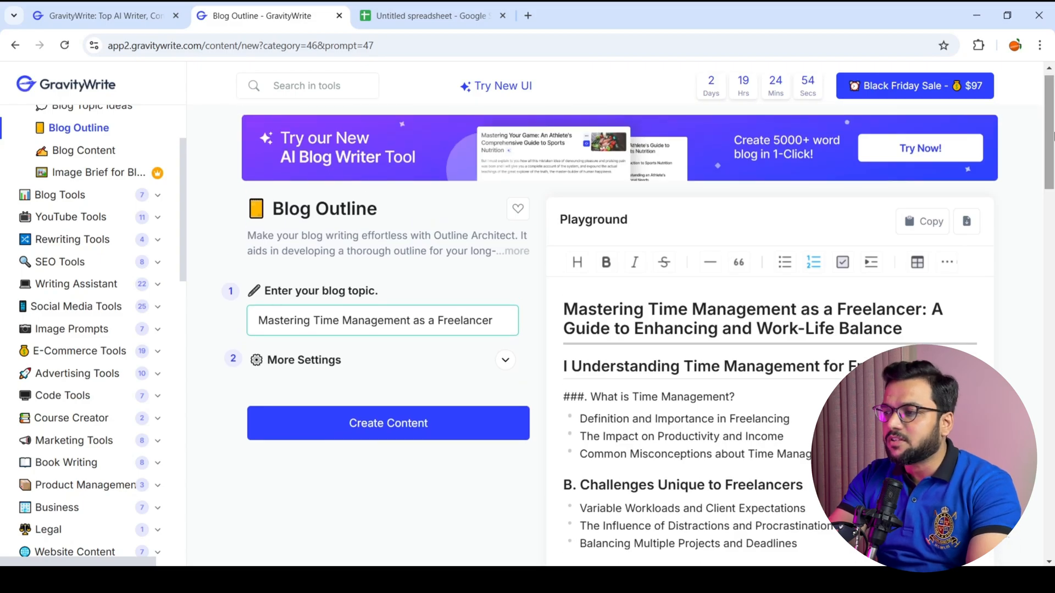
click(923, 224)
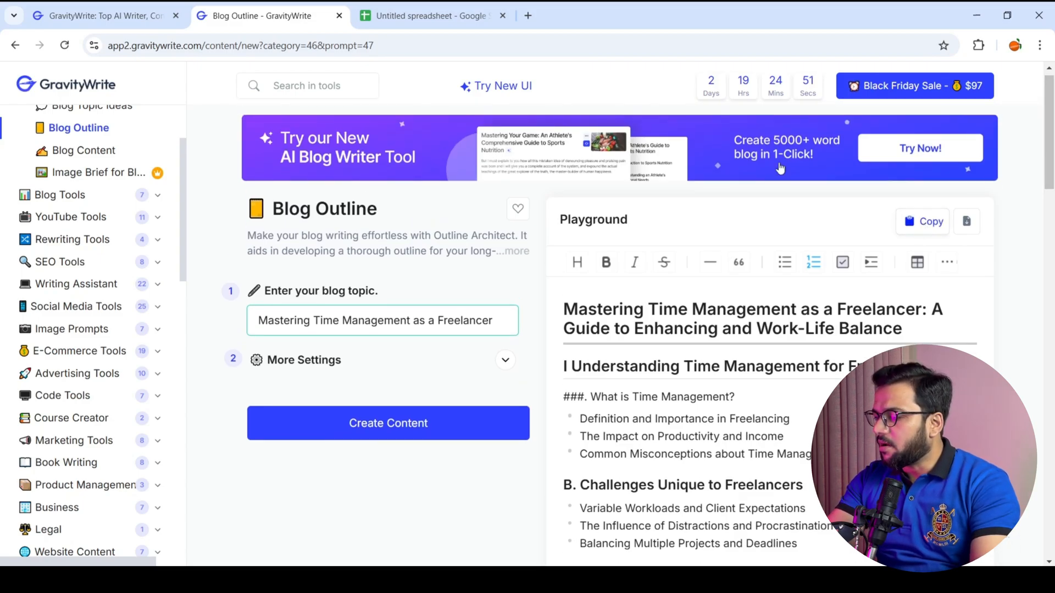
Create a blank Google Docs document, paste the copied outline into it and dismiss the document tabs tip
click(528, 15)
click(999, 84)
drag(1041, 196, 1041, 285)
click(925, 207)
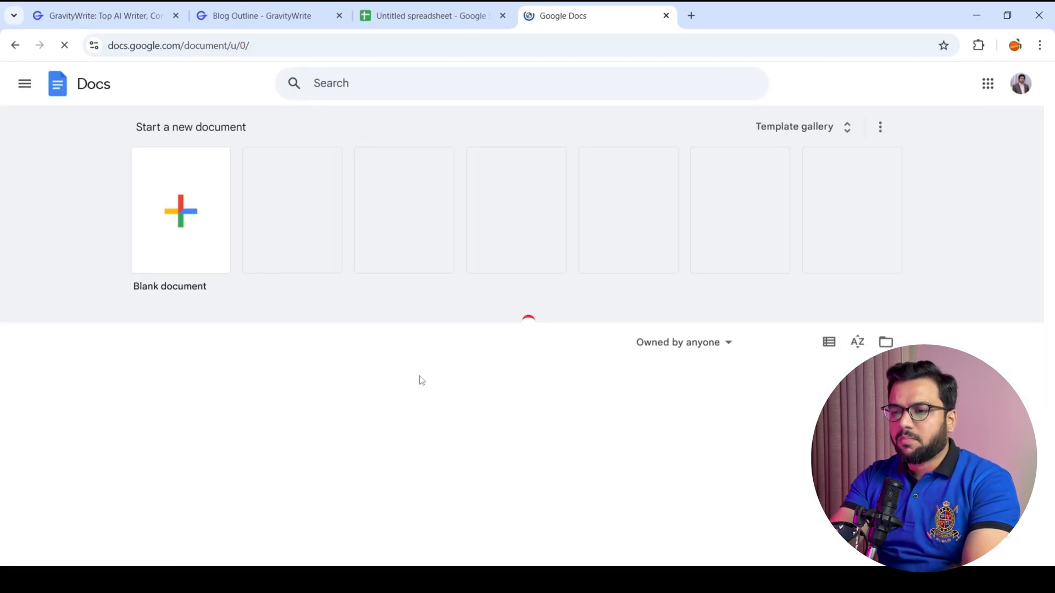
click(180, 210)
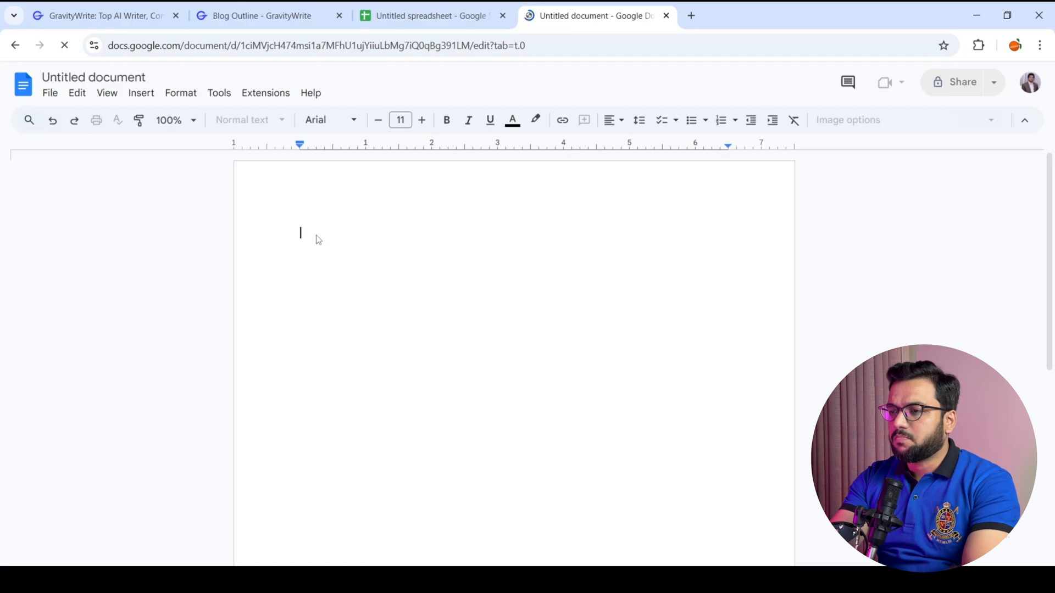
key(ctrl+v)
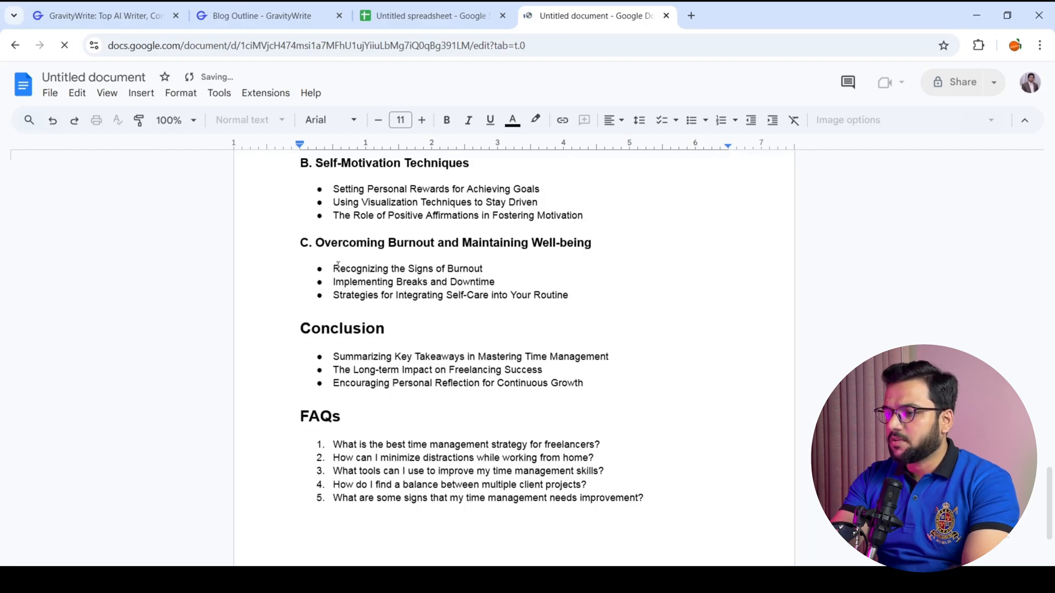
scroll(1049, 496, up, 6)
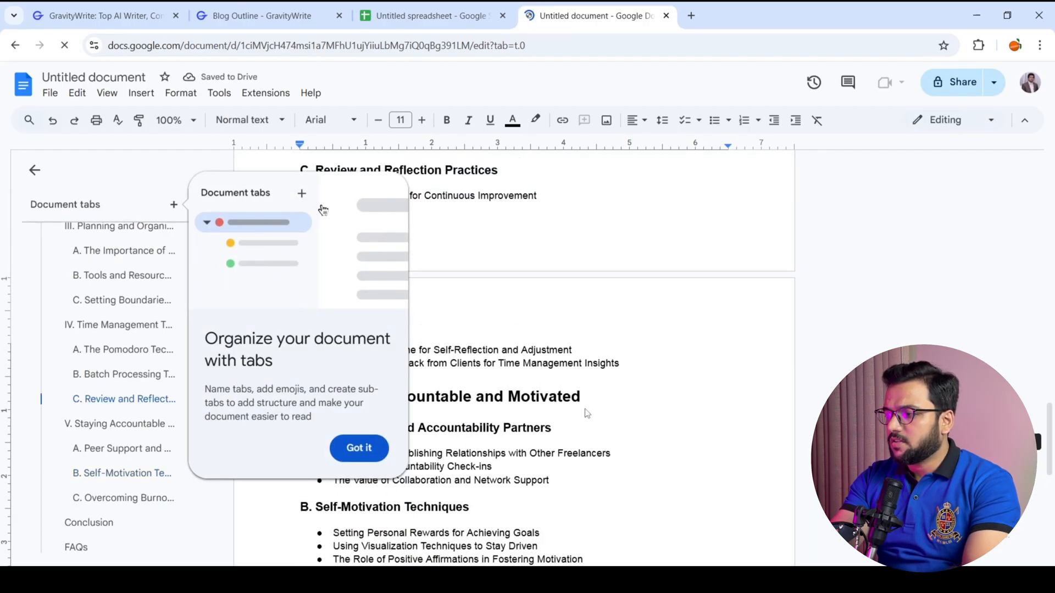
click(365, 449)
Replace the "###" before "What is Time Management?" with "A" and format the line as a bold size 13 subheading
drag(1050, 439, 1047, 219)
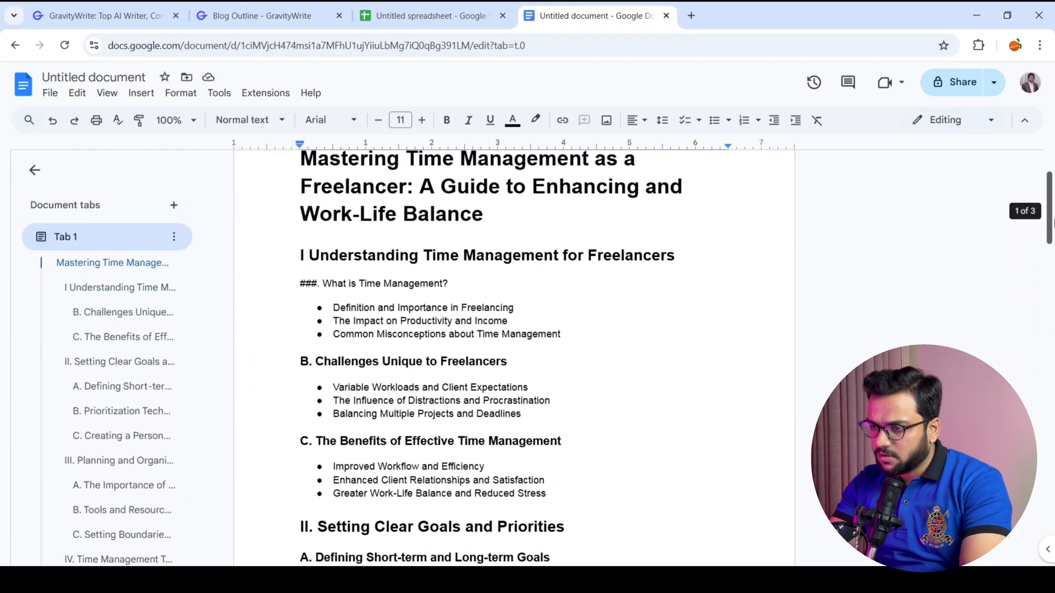
click(302, 284)
key(Delete)
key(Delete)
key(Delete)
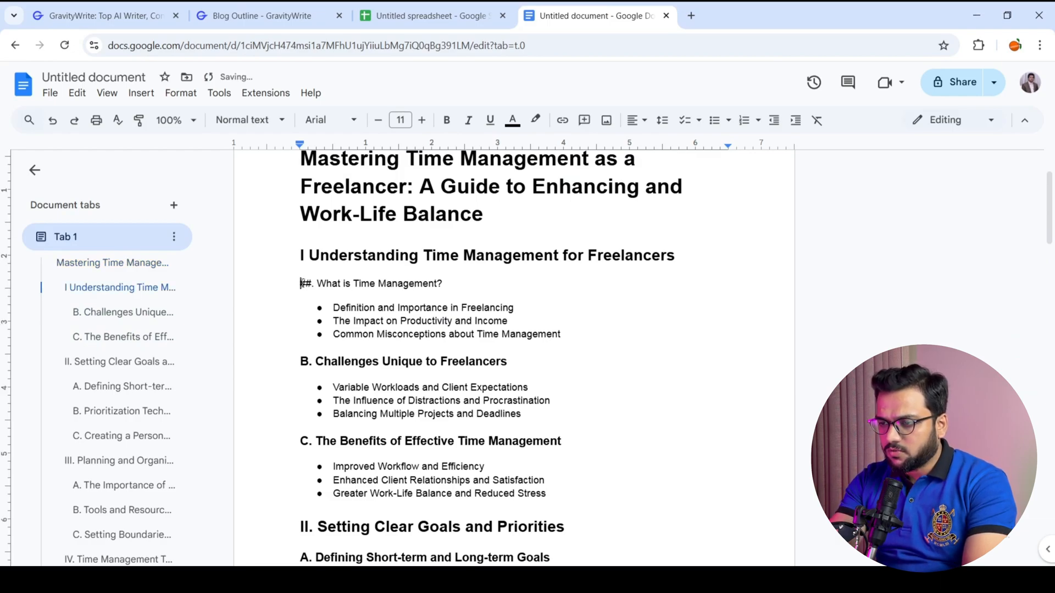
text(A)
key(Down)
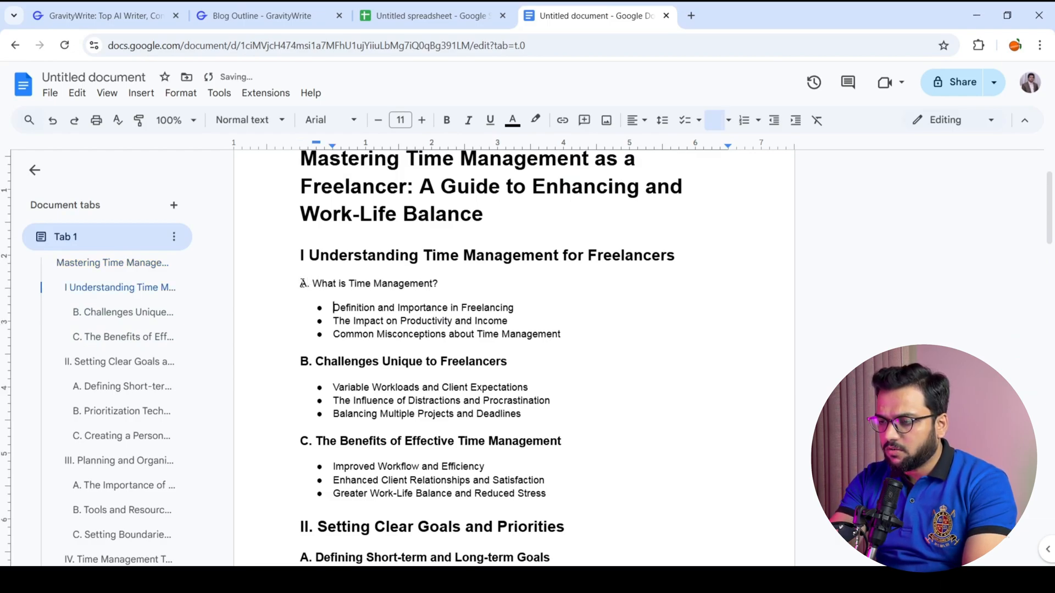
triple_click(302, 284)
key(ctrl+alt+3)
click(459, 364)
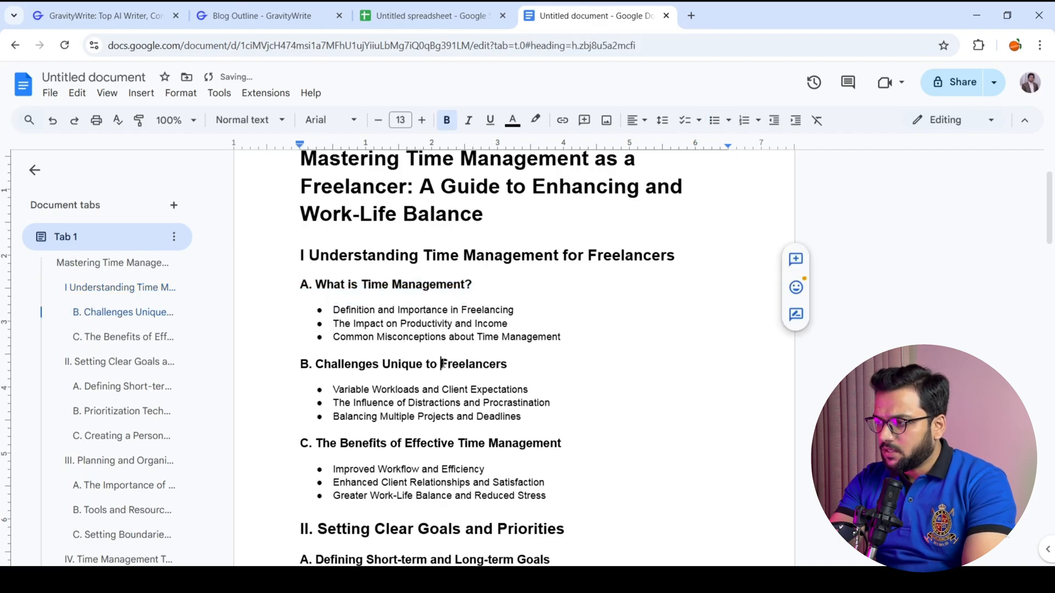
Copy the secondary title "Essential Tools for Freelancers to Manage Time" from cell E4 of the spreadsheet
scroll(1051, 219, down, 2)
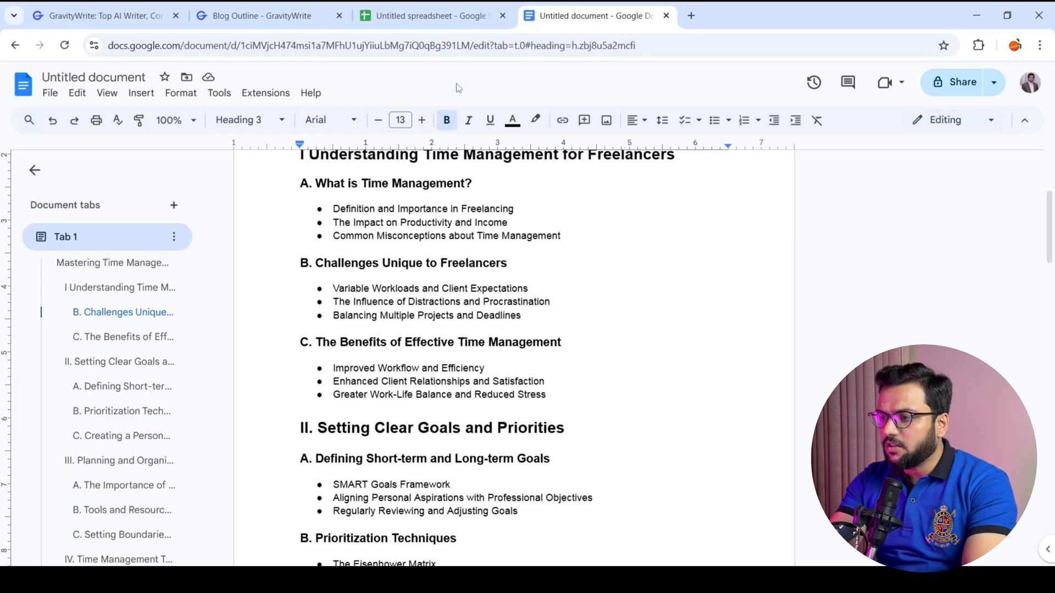
click(459, 13)
click(509, 303)
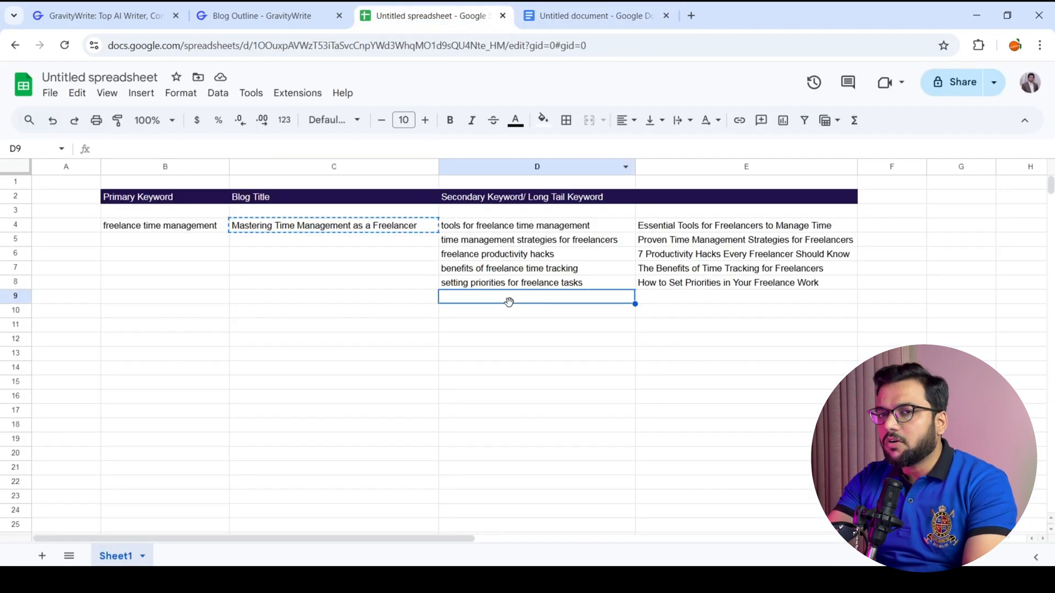
click(581, 229)
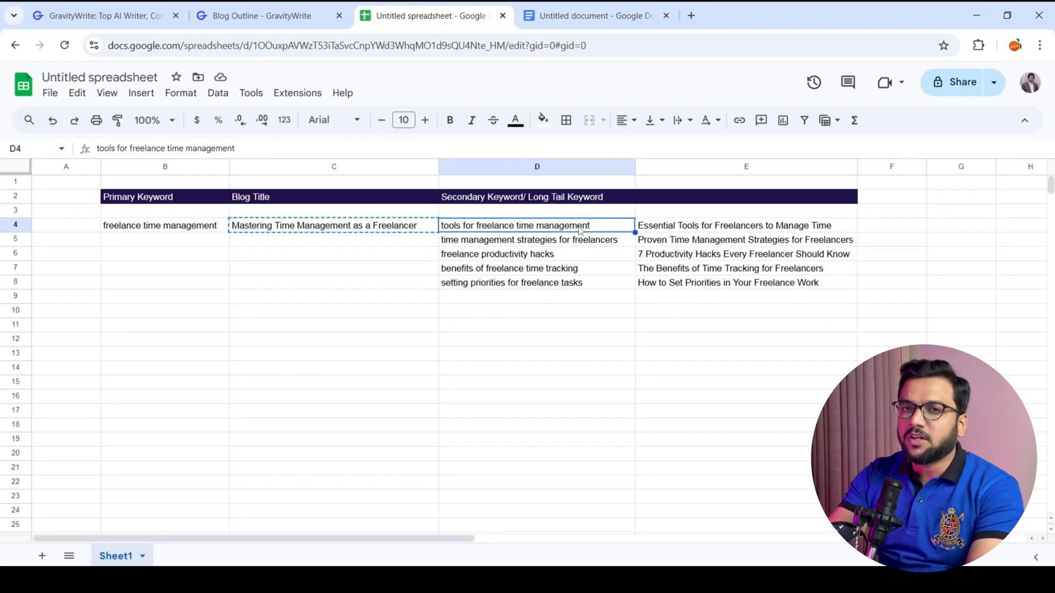
triple_click(636, 229)
key(ctrl+c)
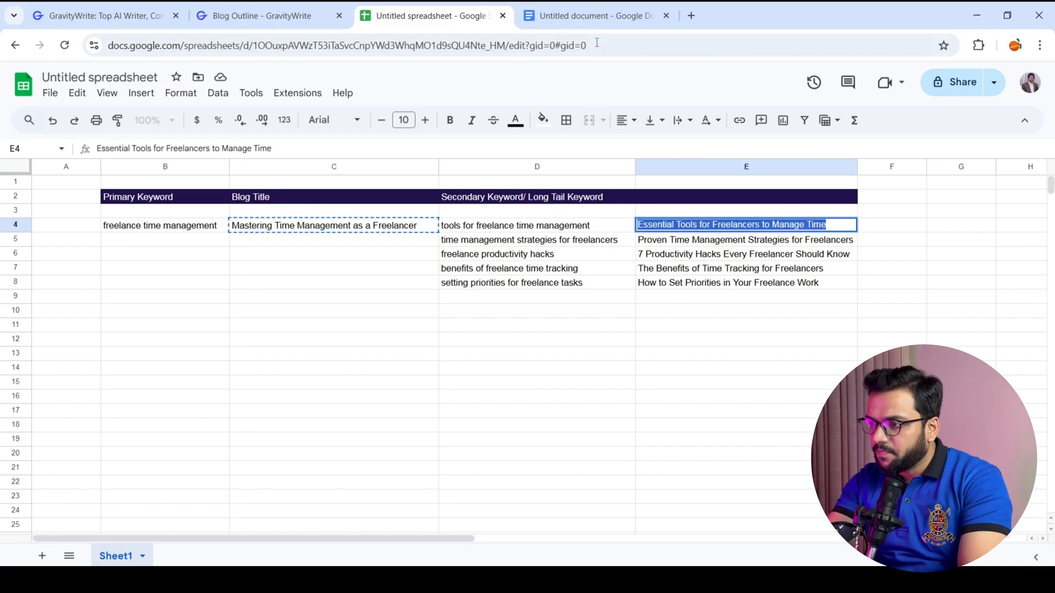
Replace the subheading text "Tools and Resources for Organization" in section III of the Docs outline with "Essential Tools for Freelancers to Manage Time"
click(591, 16)
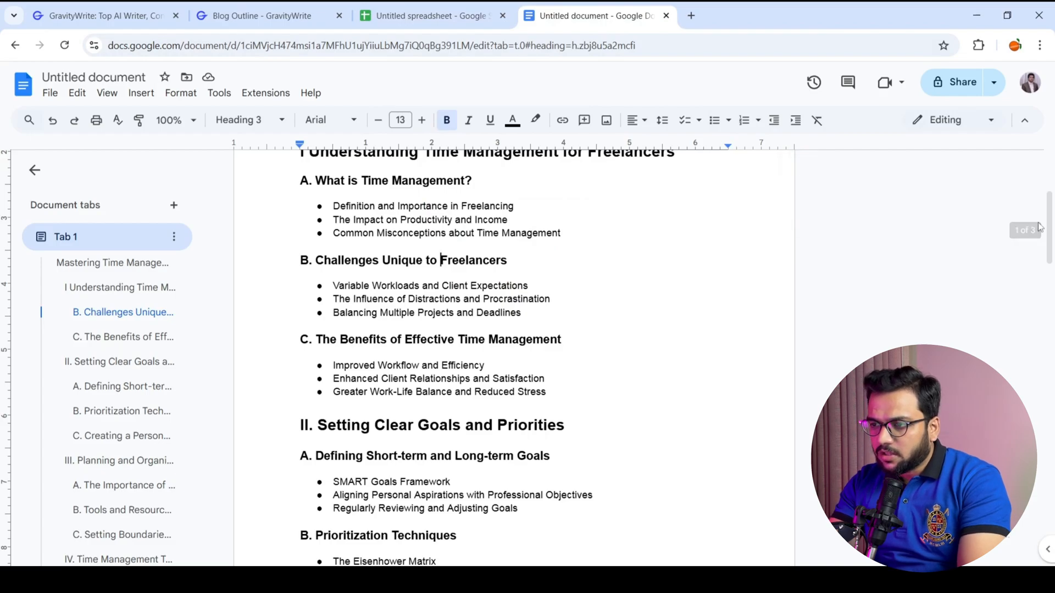
drag(1049, 231, 1050, 334)
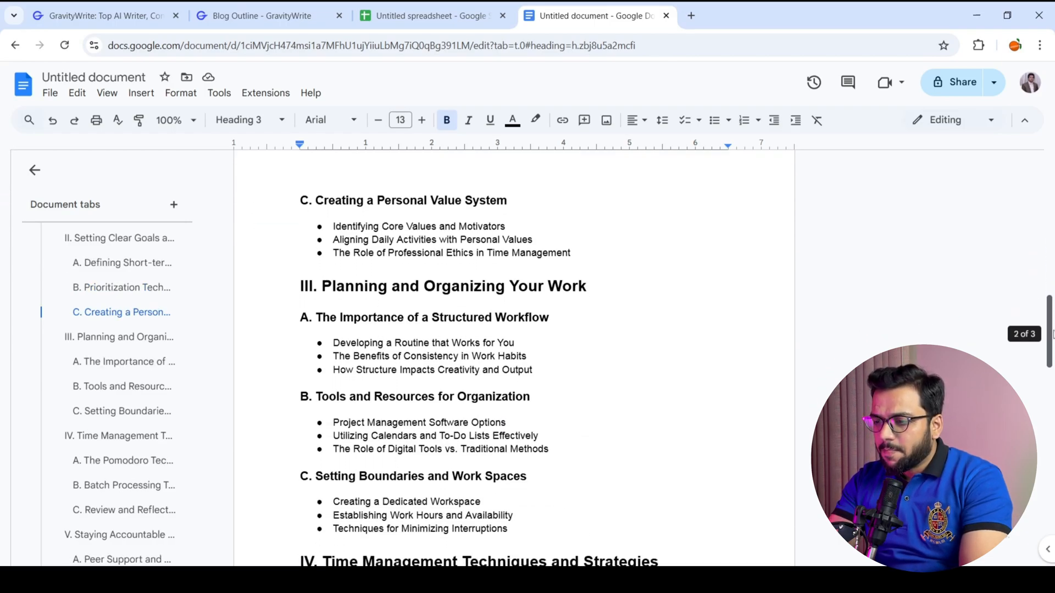
click(501, 396)
drag(537, 404, 318, 397)
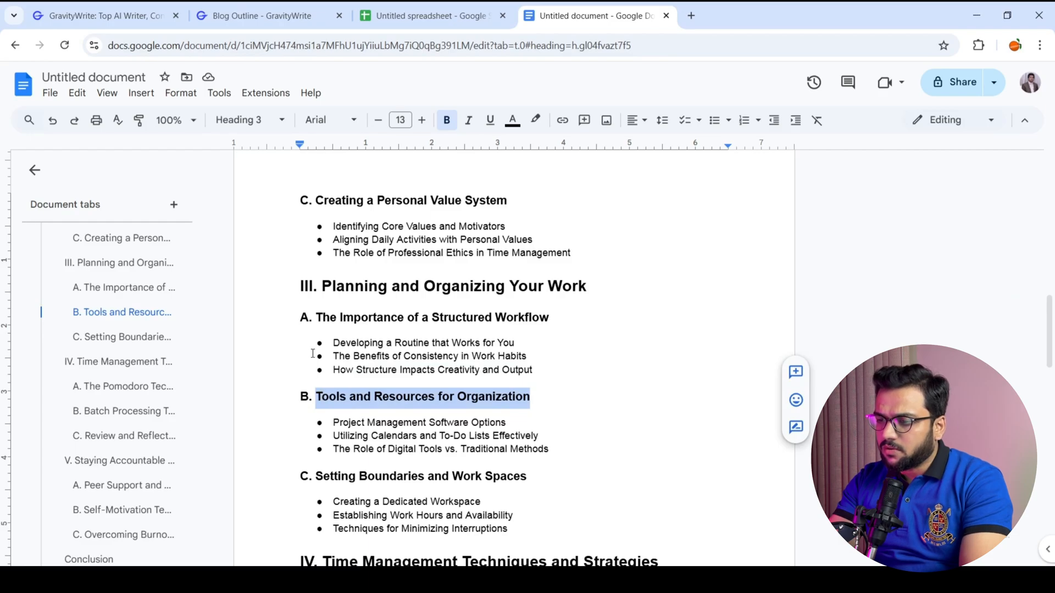
key(ctrl+v)
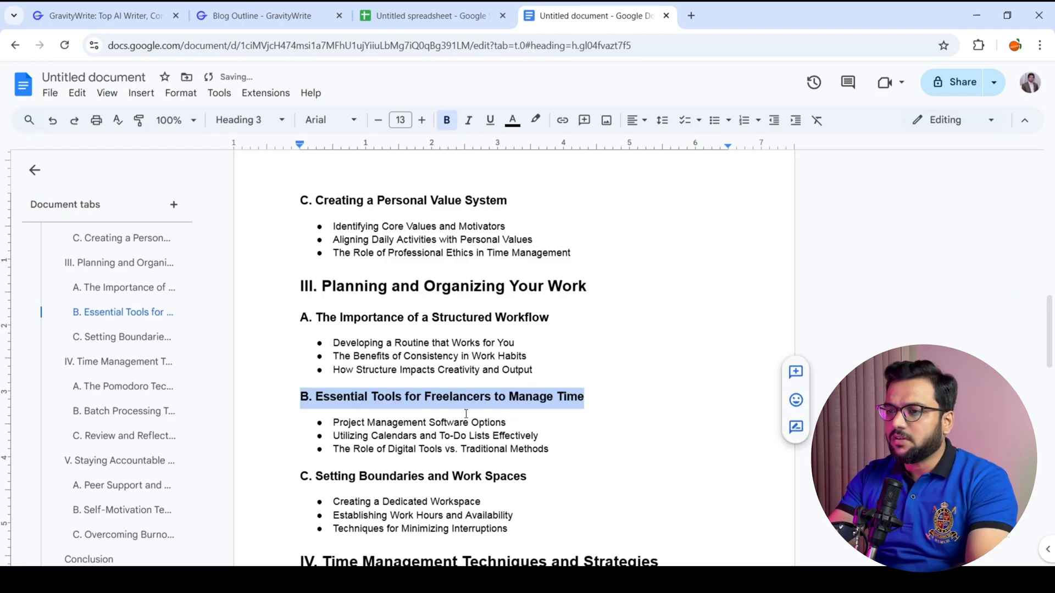
Copy the title in cell E5 of the spreadsheet and replace section IV's heading text in the Docs outline with "Proven Time Management Strategies for Freelancers"
click(443, 15)
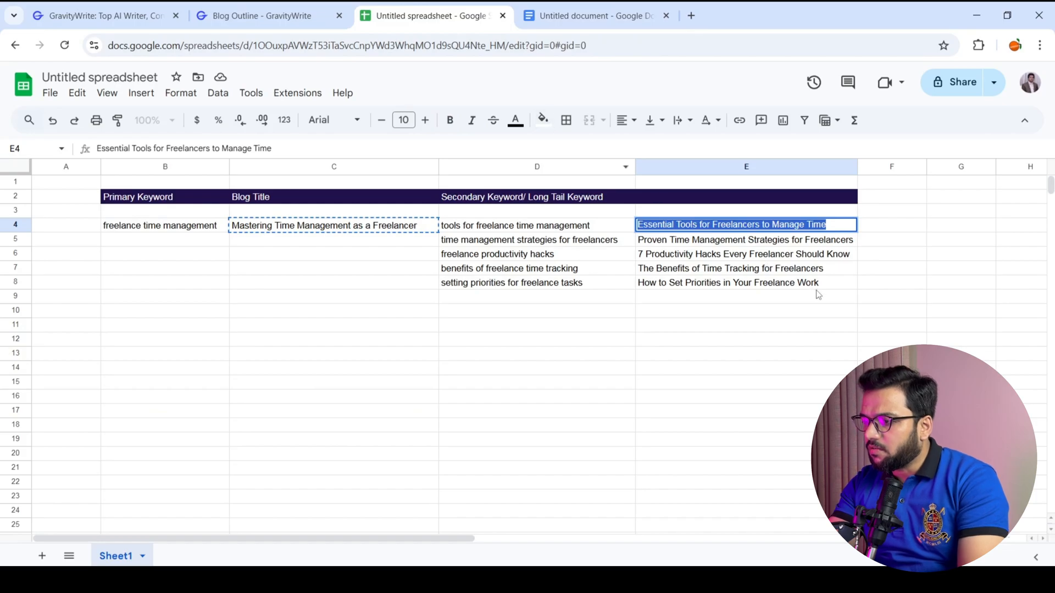
double_click(638, 245)
key(ctrl+c)
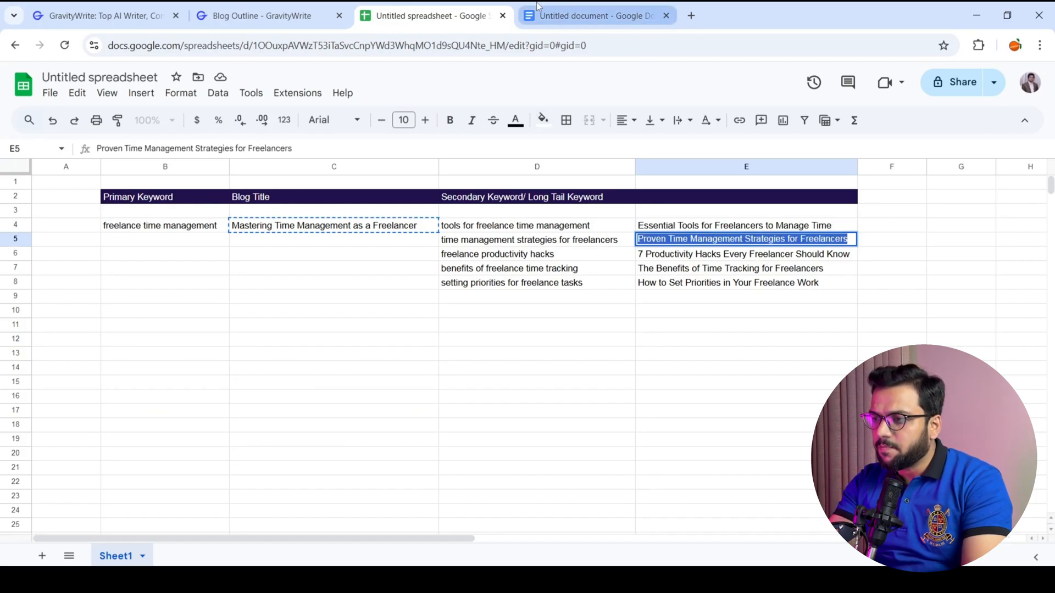
click(555, 7)
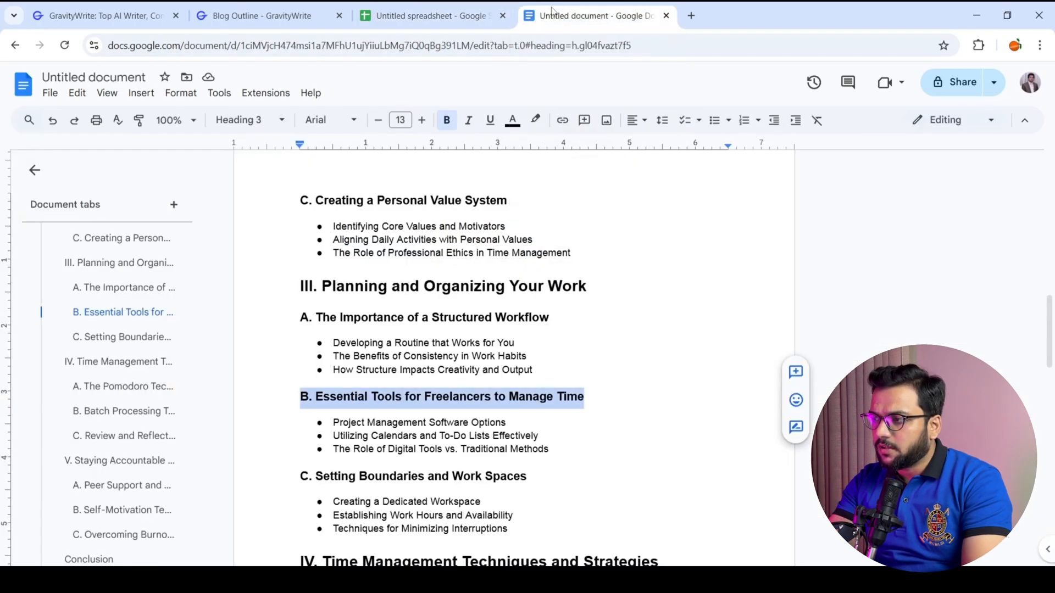
scroll(1050, 342, down, 3)
scroll(1050, 342, down, 1)
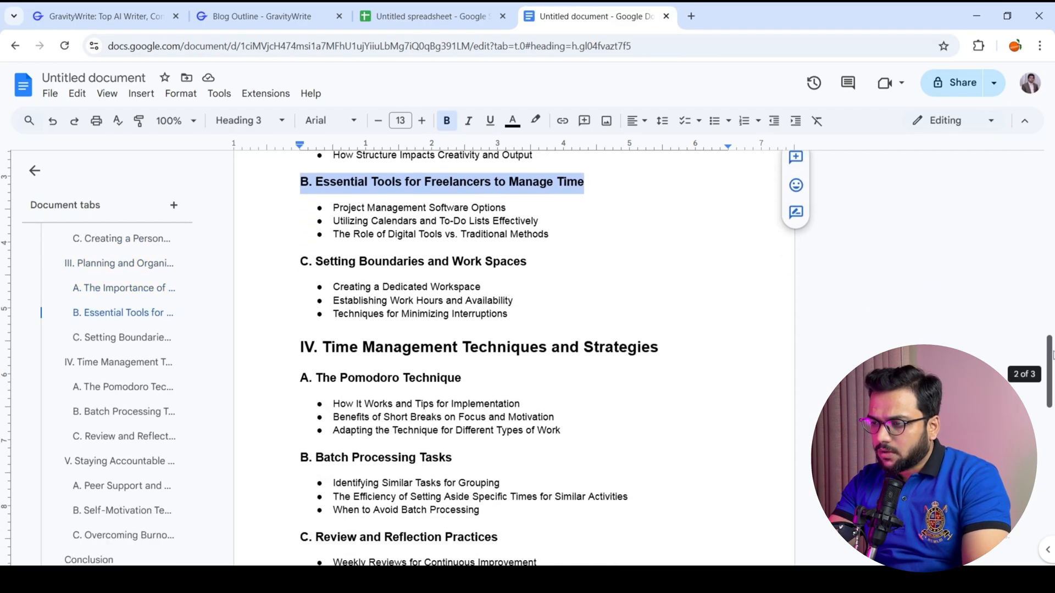
drag(659, 347, 319, 346)
key(ctrl+v)
Replace subheading A in section IV with the title from cell E6, without its leading "7", and match the other subheadings' bold size 13 formatting
click(448, 7)
double_click(753, 255)
drag(852, 255, 620, 259)
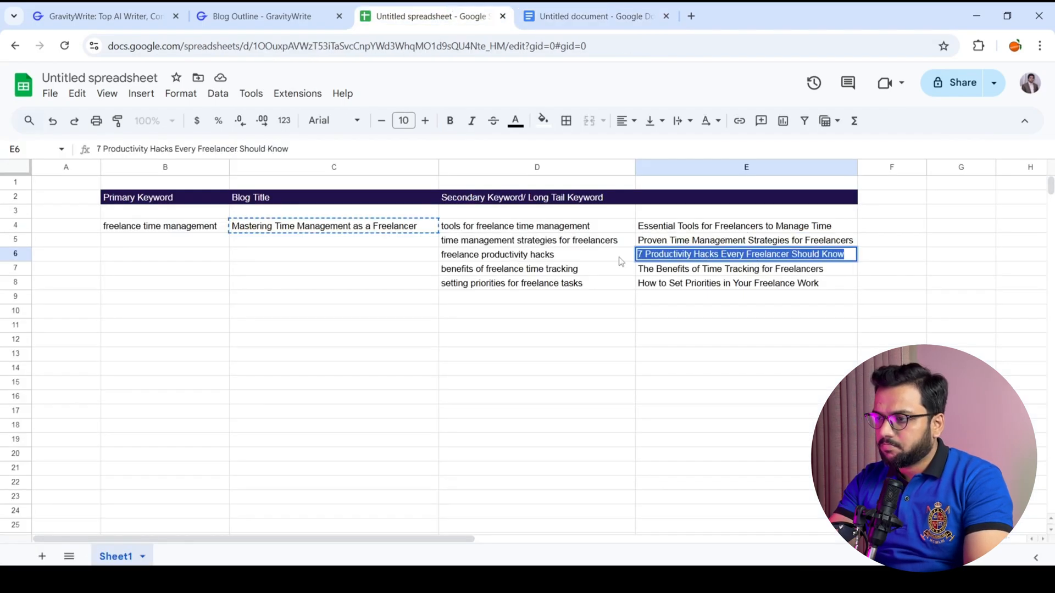
click(571, 14)
drag(1050, 350, 1051, 355)
drag(300, 373, 560, 375)
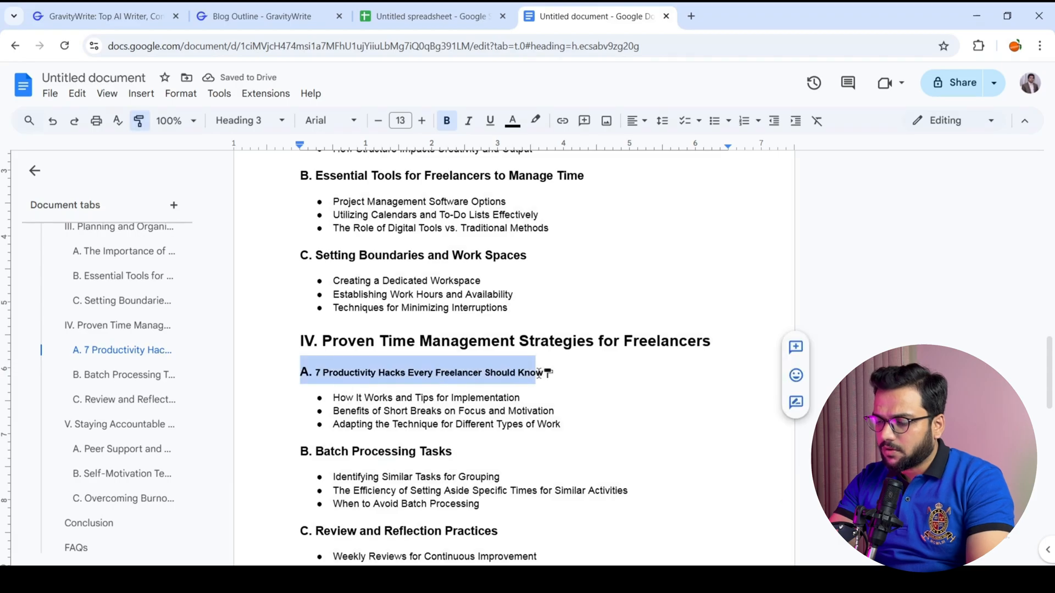
click(323, 376)
key(BackSpace)
key(BackSpace)
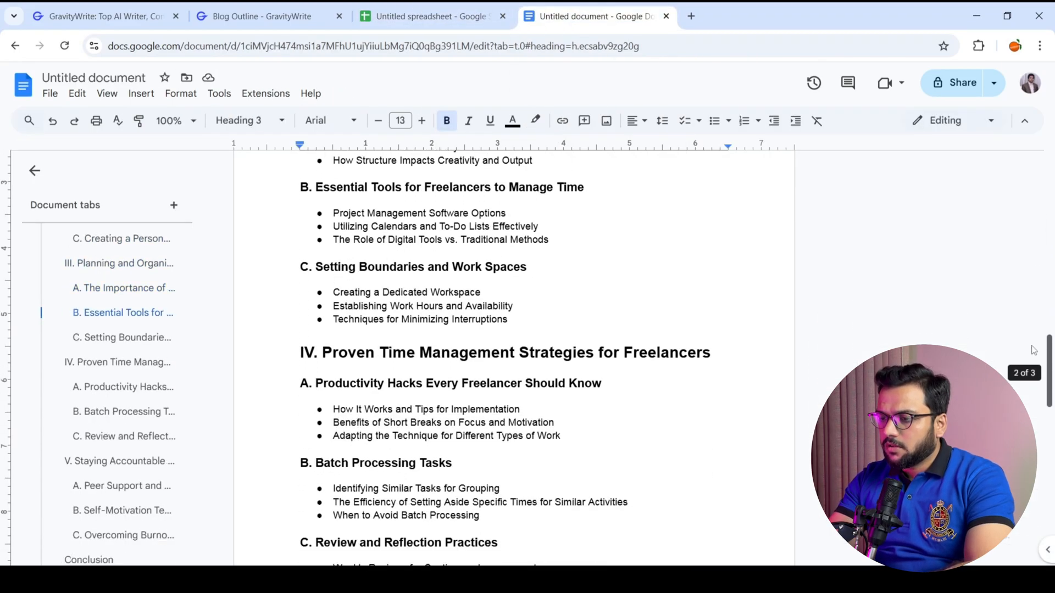
Insert the line "The Benefits of Time Tracking for Freelancers" between section V's last bullet and the Conclusion heading
scroll(1033, 350, down, 10)
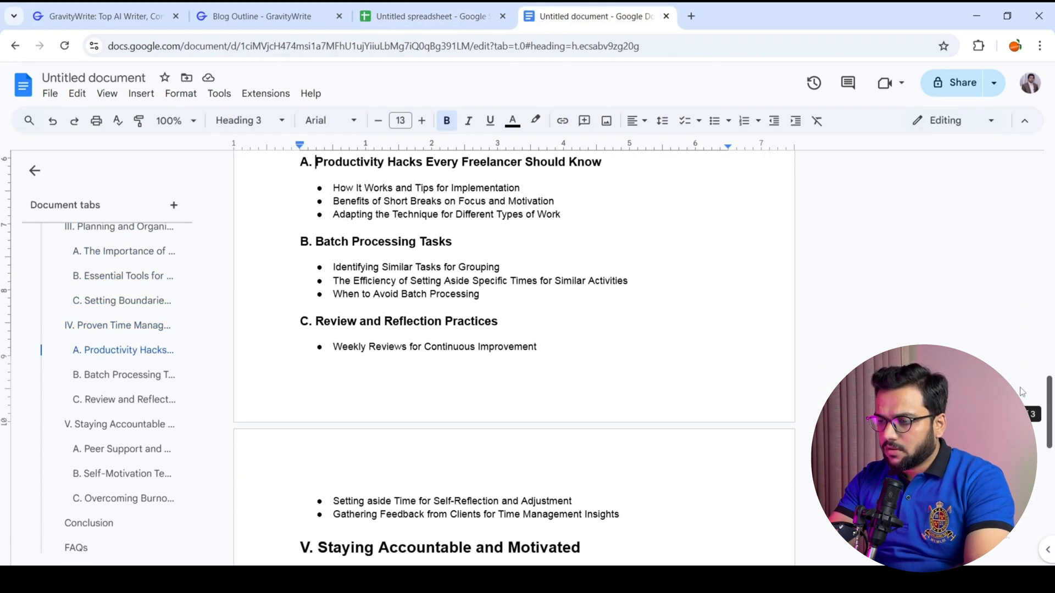
click(589, 428)
key(Return)
key(Return)
key(Return)
text(The Benefits of Time Tracking for Freelancers)
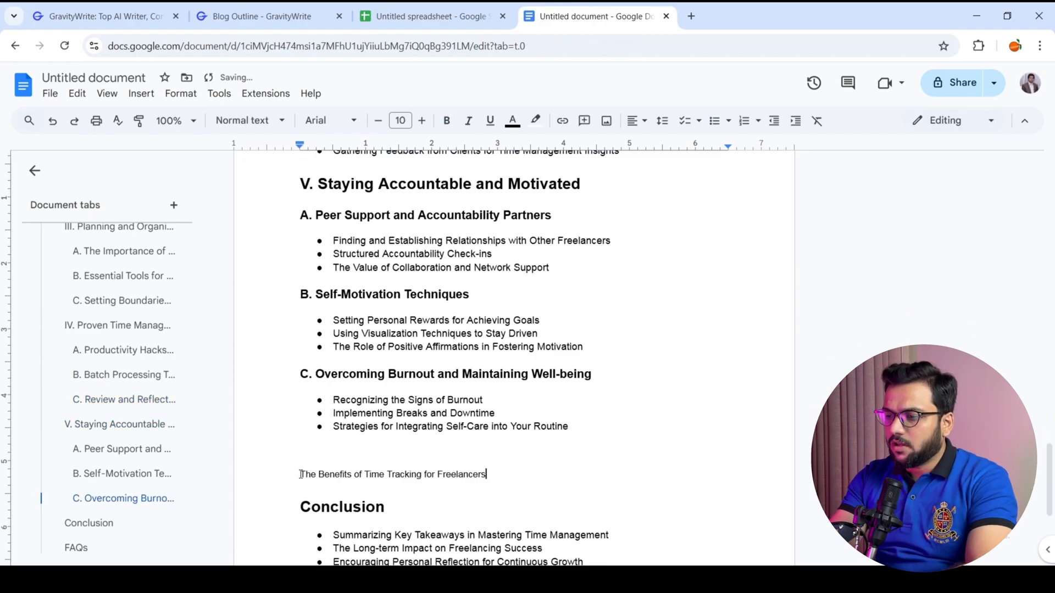
Number the new time tracking line "VI.", format it as a bold size 17 heading and remove the blank line above it
click(301, 474)
text(VI.)
click(139, 121)
drag(301, 474, 499, 476)
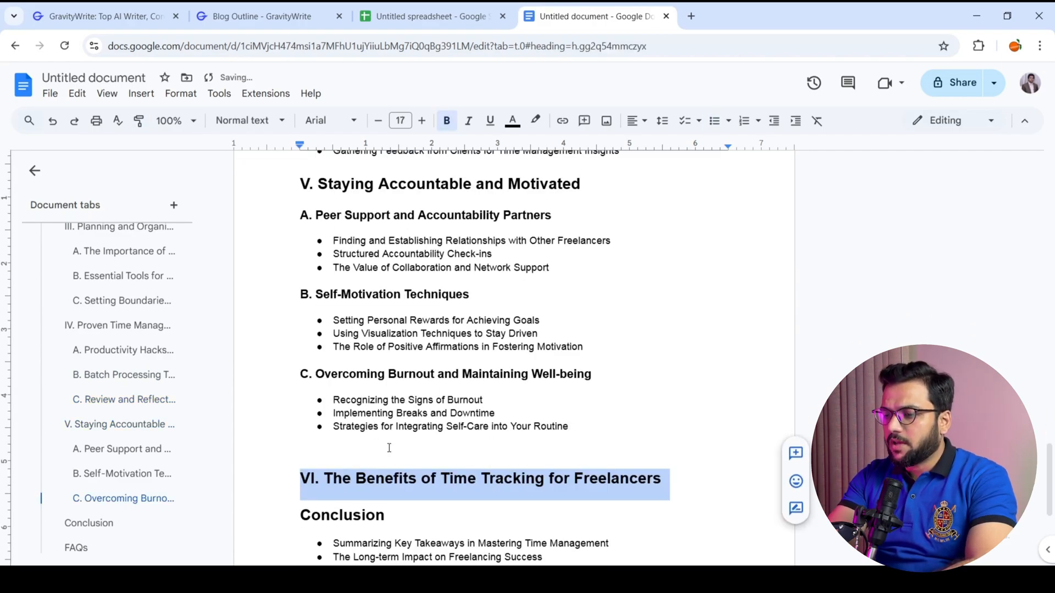
click(388, 449)
key(Delete)
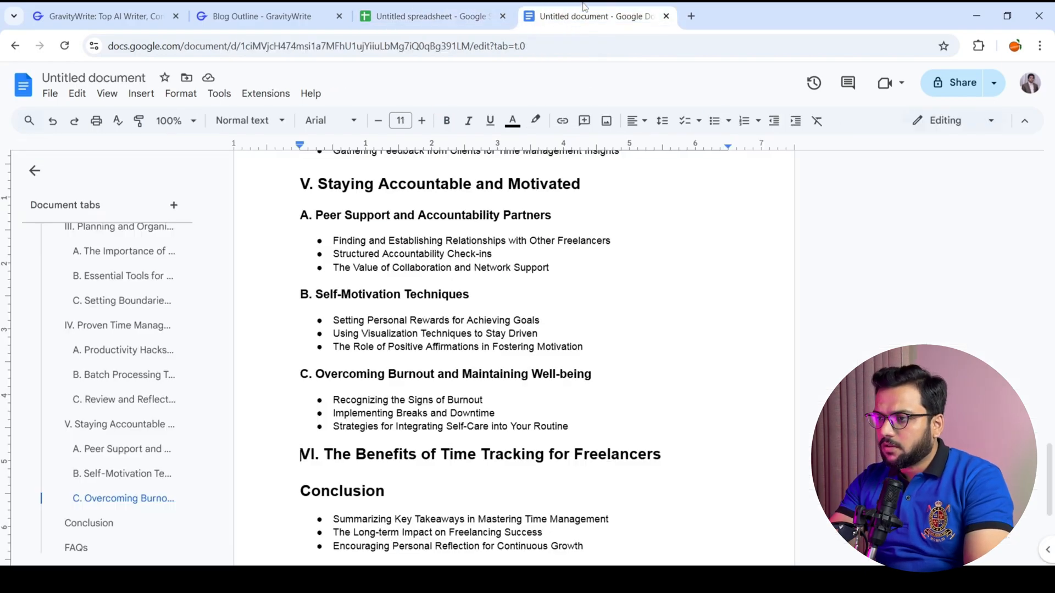
Replace subheading B in section II with "How to Set Priorities in Your Freelance Work" in the bold size 13 subheading format
drag(1050, 446, 1047, 250)
drag(314, 383, 459, 382)
text(How to Set Priorities in Your Freelance Work)
click(138, 120)
drag(301, 383, 514, 385)
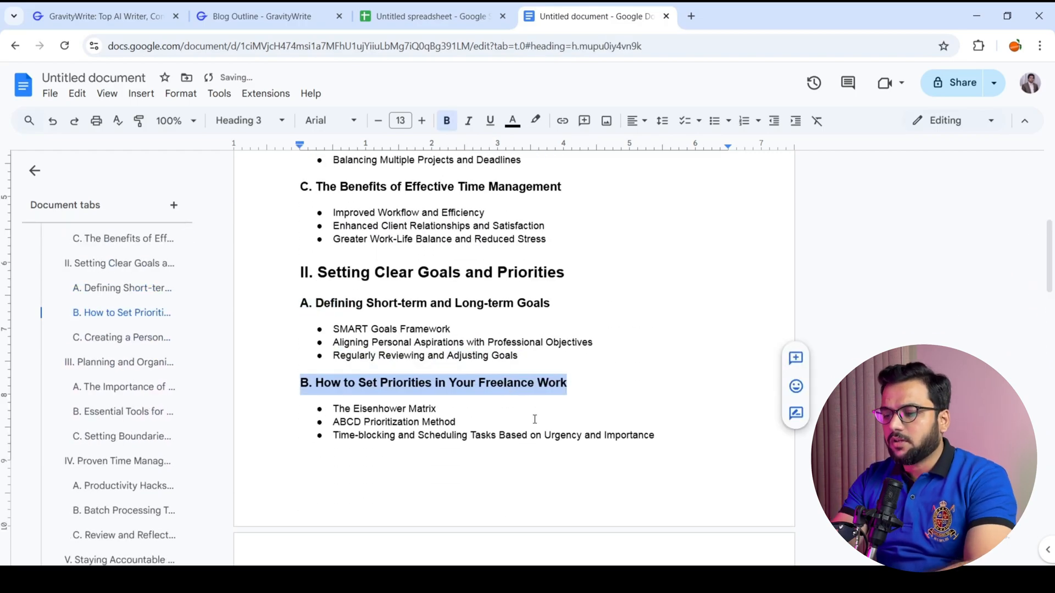
click(535, 421)
Review the finished outline and copy it from "I Understanding Time Management for Freelancers" through the last FAQ
drag(1048, 290, 1050, 550)
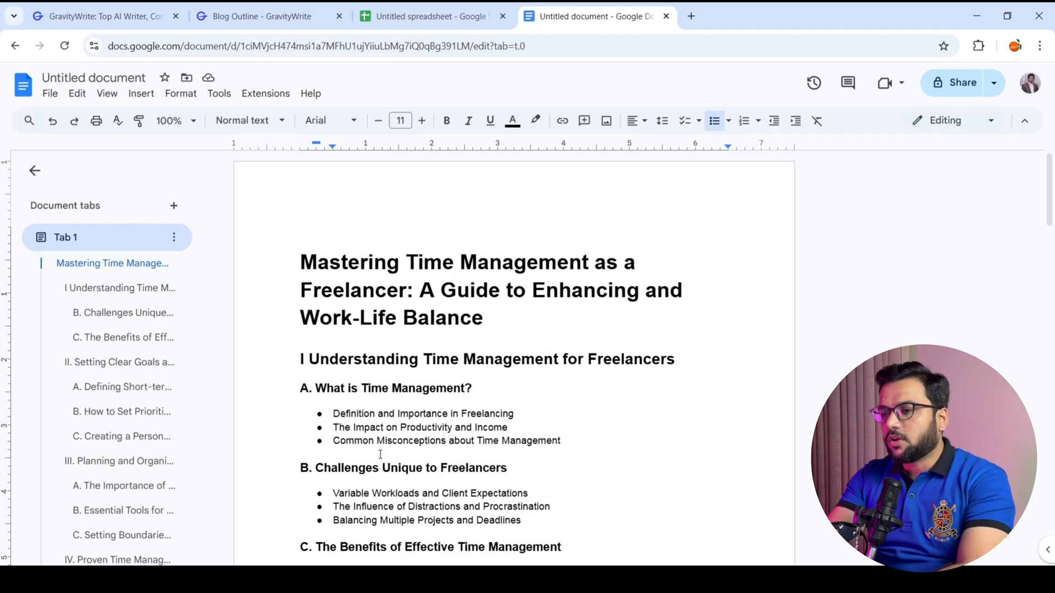
drag(296, 360, 306, 361)
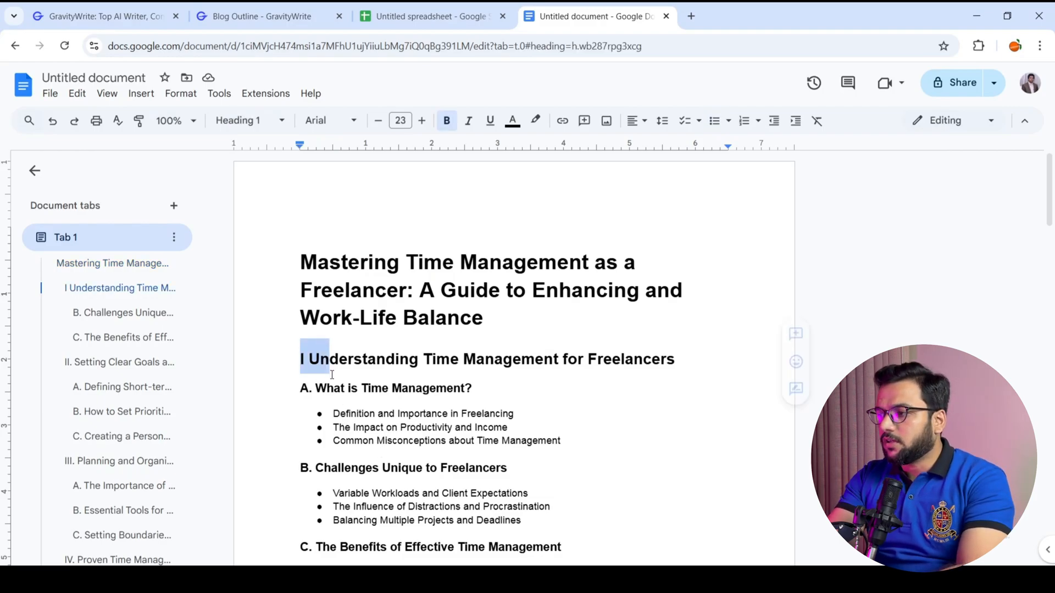
key(ctrl+shift+End)
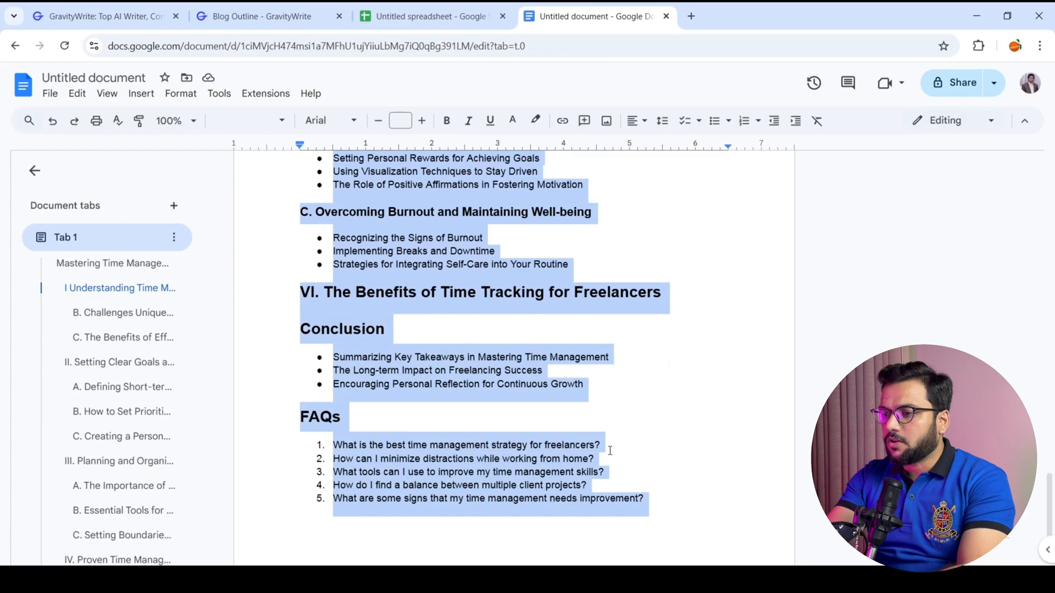
Open the Blog Content tool in GravityWrite and paste the copied outline as the blog outline
click(308, 5)
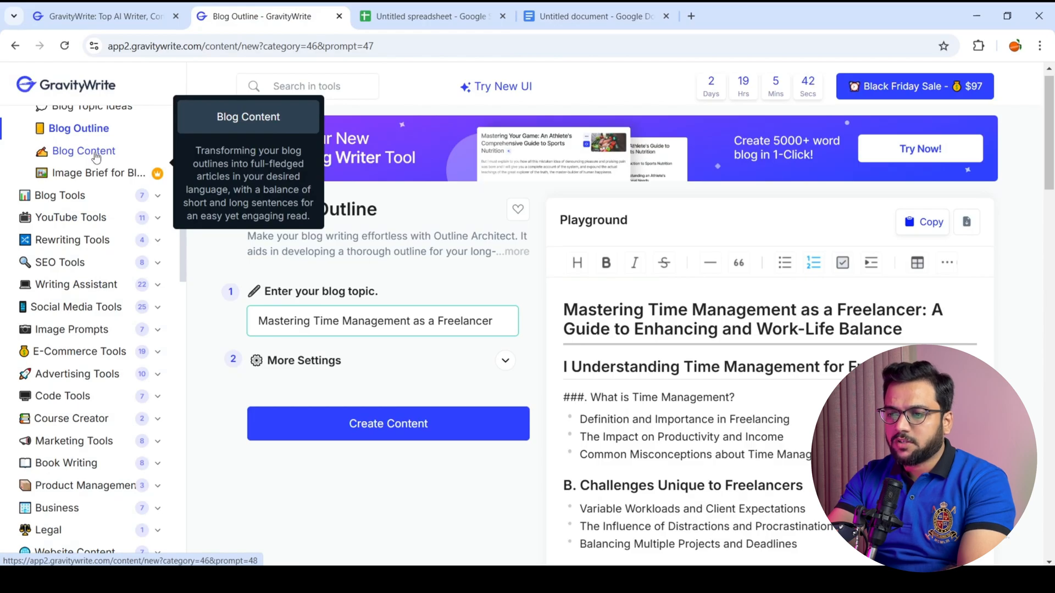
click(96, 158)
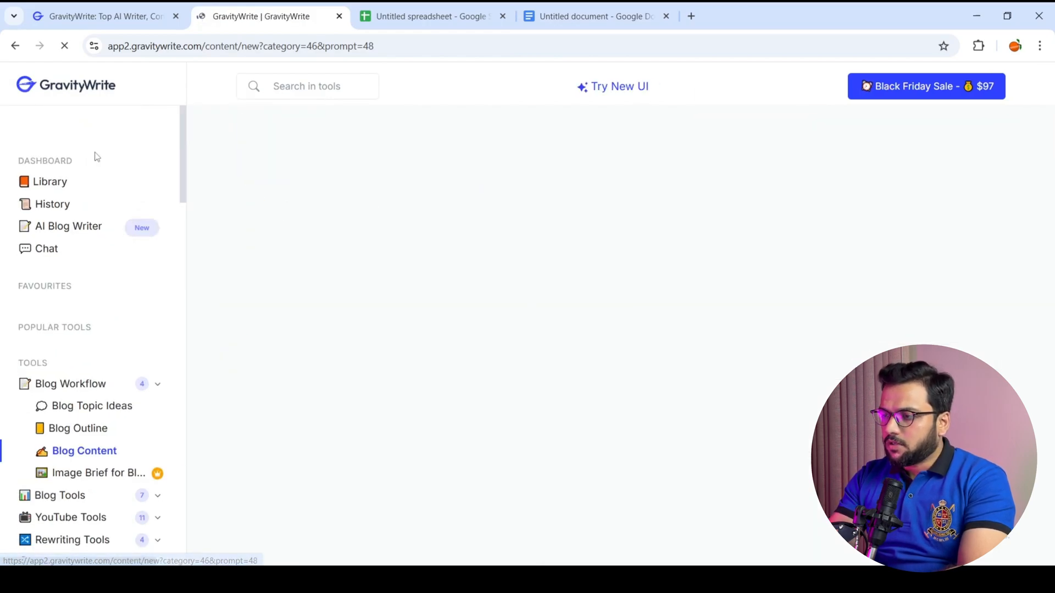
click(331, 399)
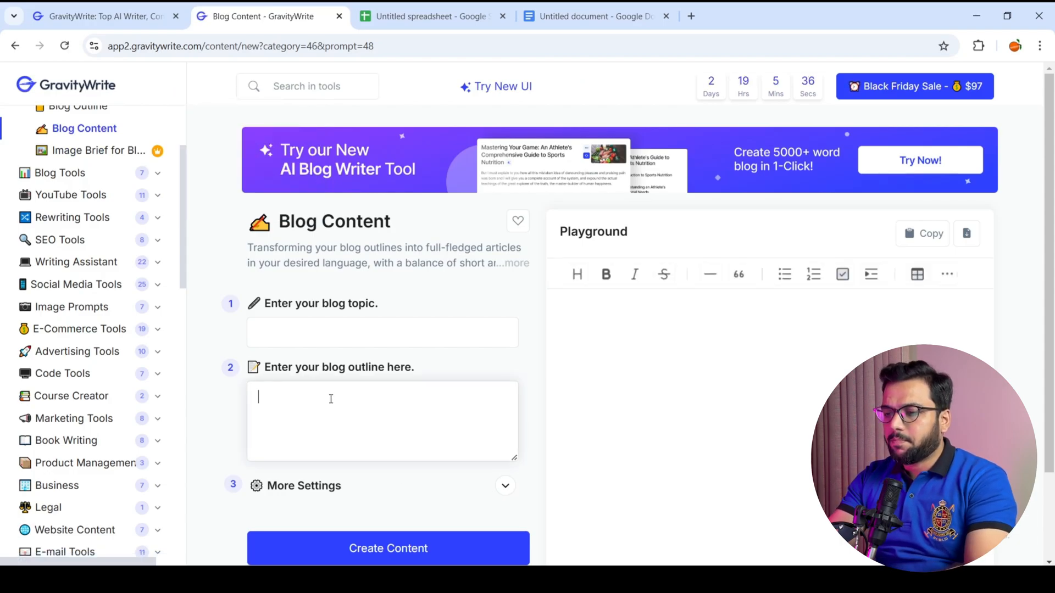
key(ctrl+v)
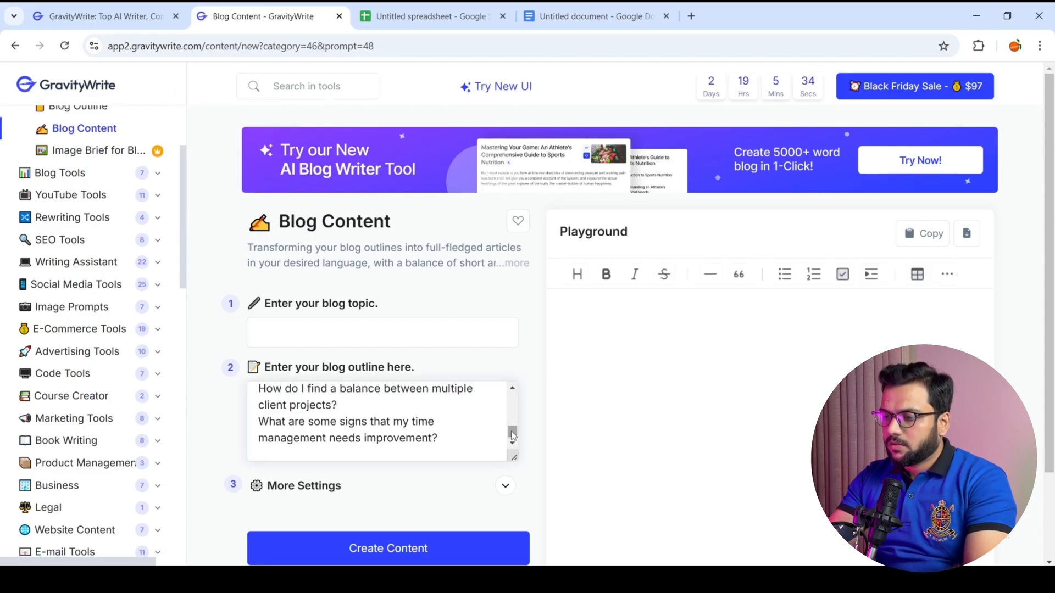
drag(513, 437, 513, 398)
click(414, 548)
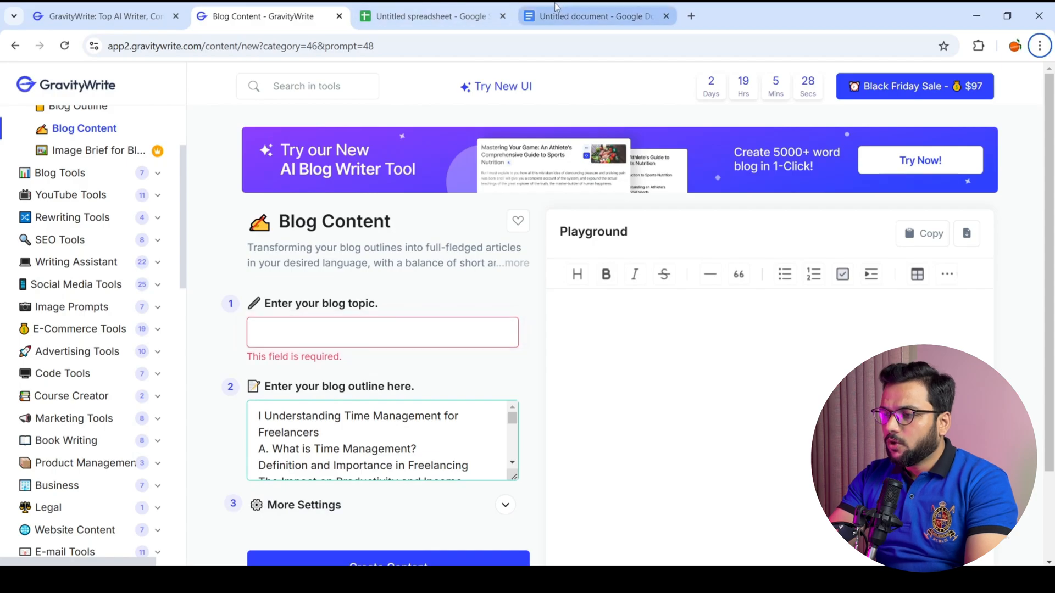
Copy the full main title from the Docs outline and paste it as the blog topic in GravityWrite
click(596, 16)
drag(1049, 491, 1027, 178)
click(641, 262)
drag(300, 262, 504, 317)
click(258, 16)
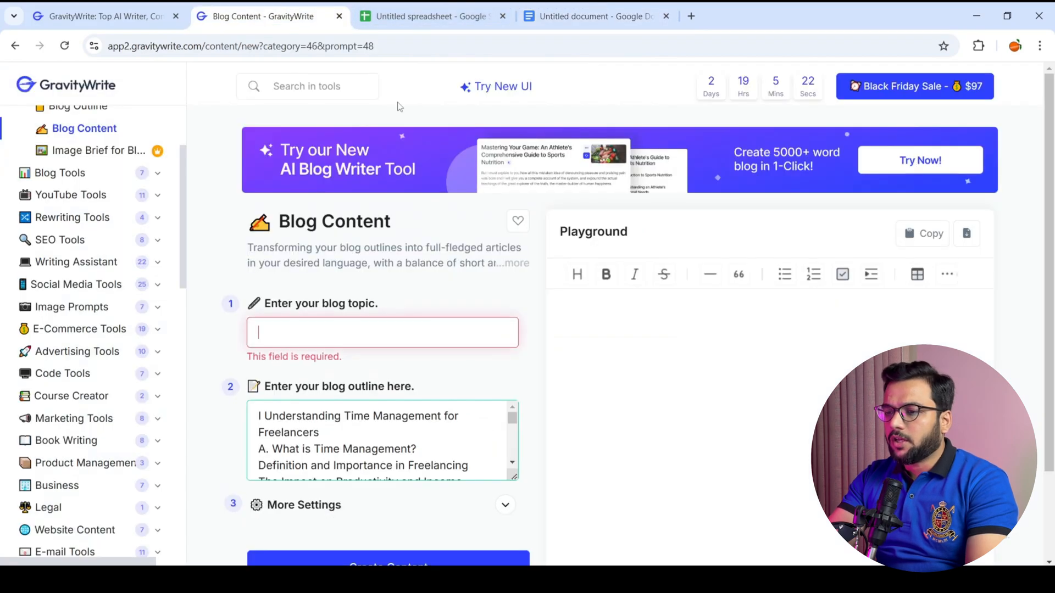
click(424, 332)
key(ctrl+v)
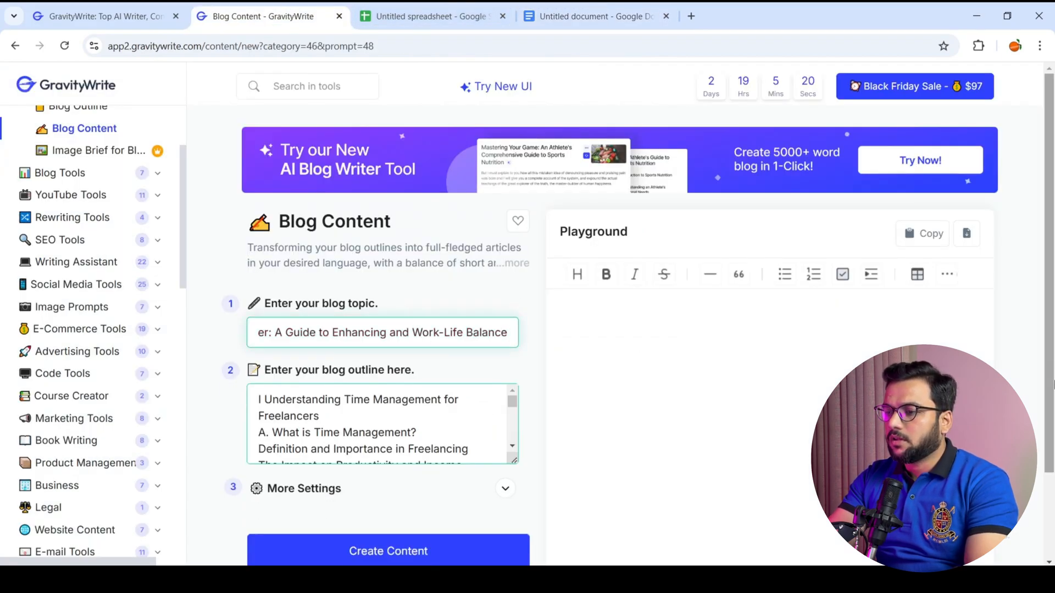
Generate the blog content from the topic and outline, look through the article and decline the one-time offer
scroll(1037, 424, down, 1)
click(399, 506)
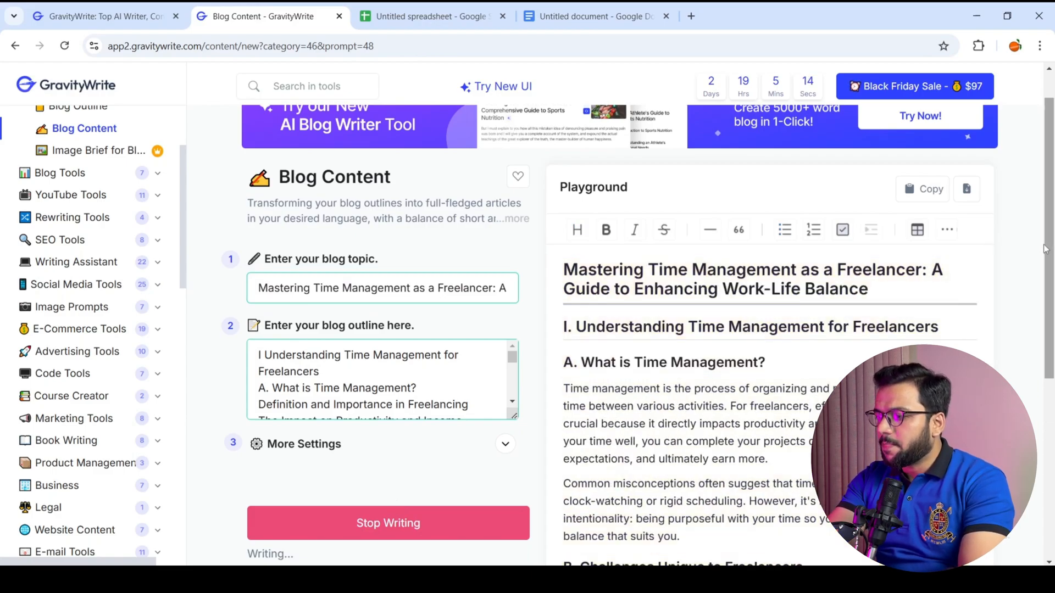
scroll(1048, 365, down, 4)
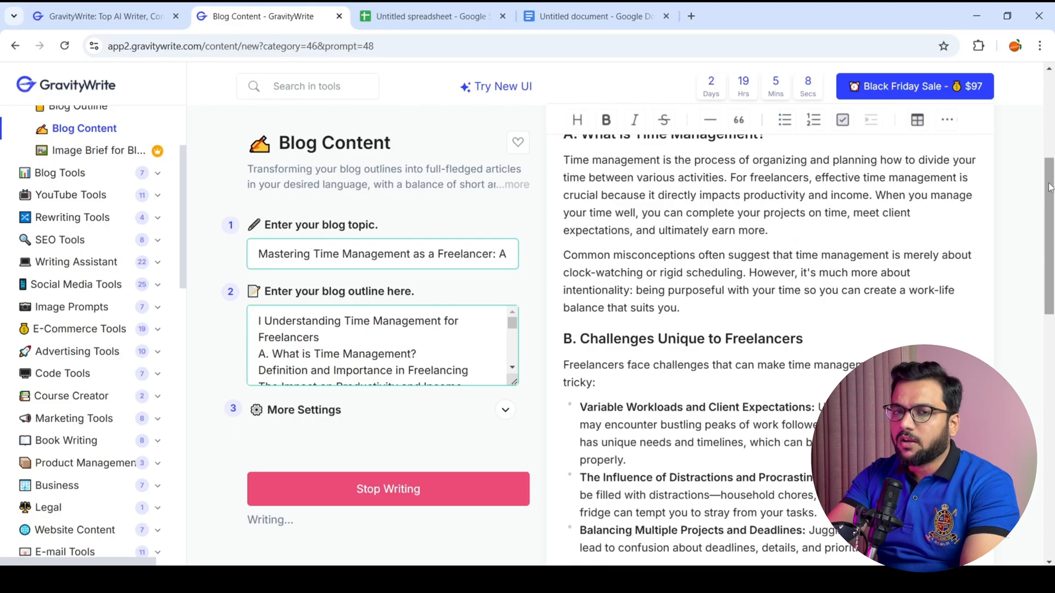
drag(1050, 193, 1050, 496)
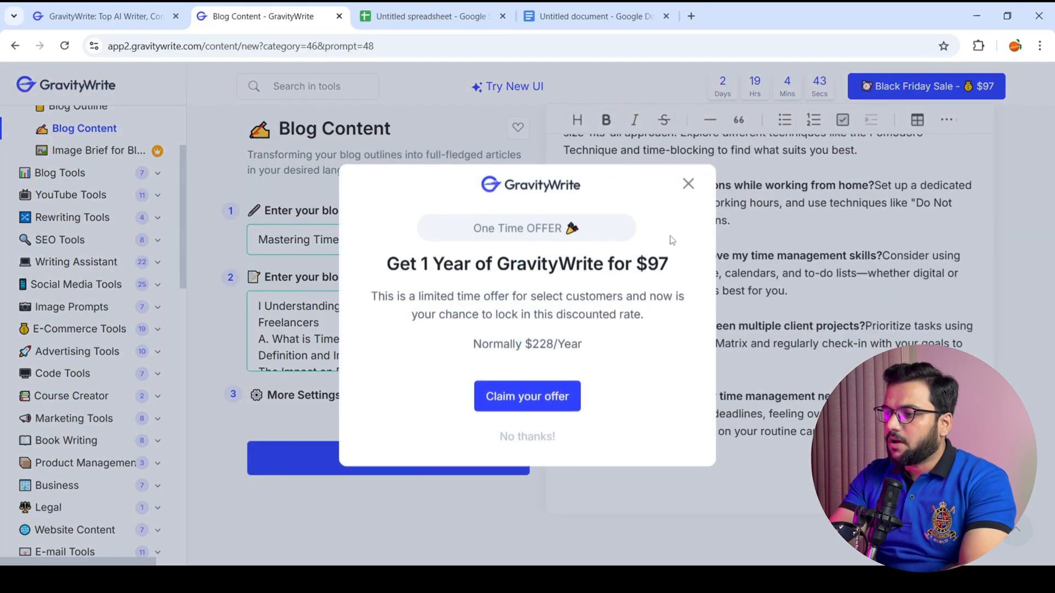
click(532, 437)
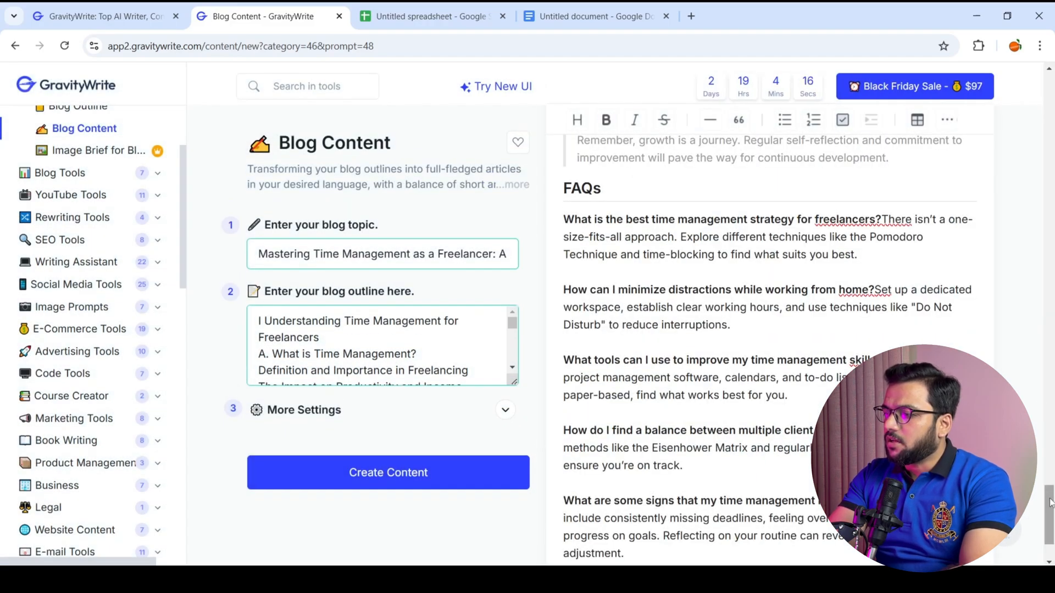
Copy the generated article and paste it into a new blank Google Docs document
drag(1050, 502, 1051, 88)
click(920, 233)
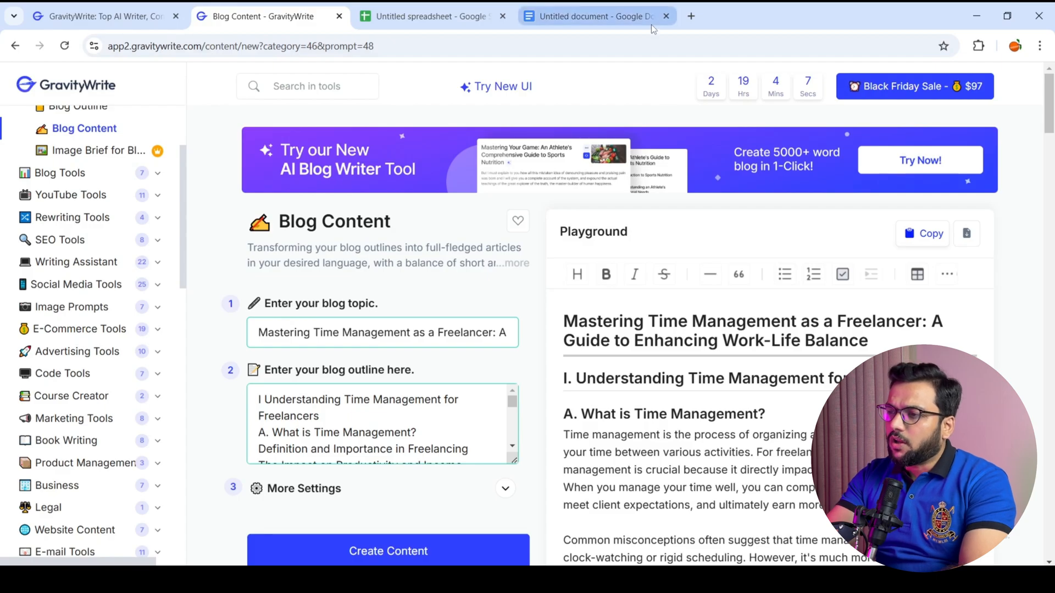
click(691, 16)
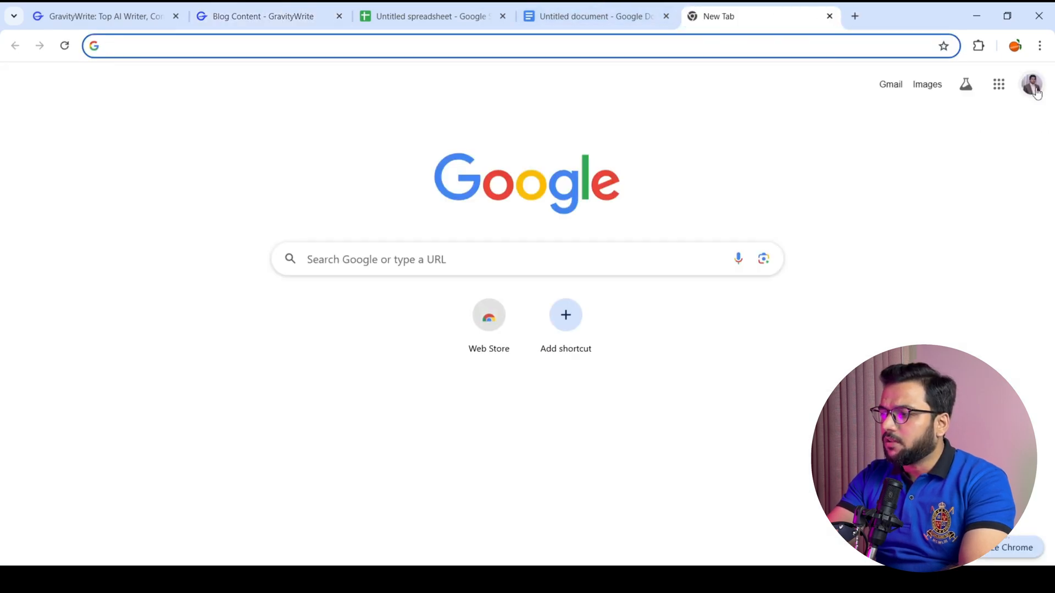
click(999, 85)
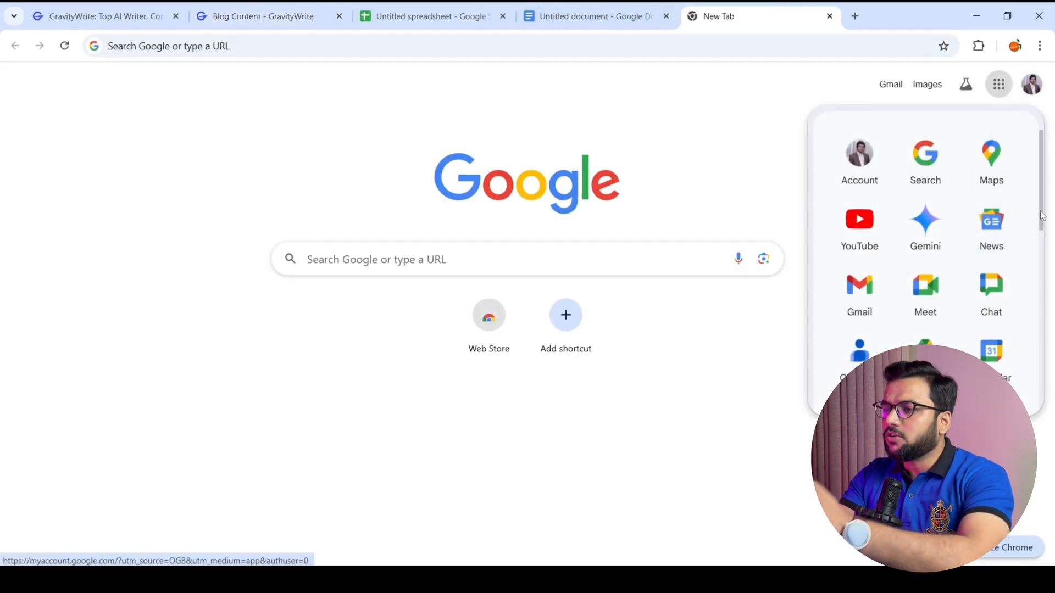
drag(1041, 212, 1049, 308)
click(925, 231)
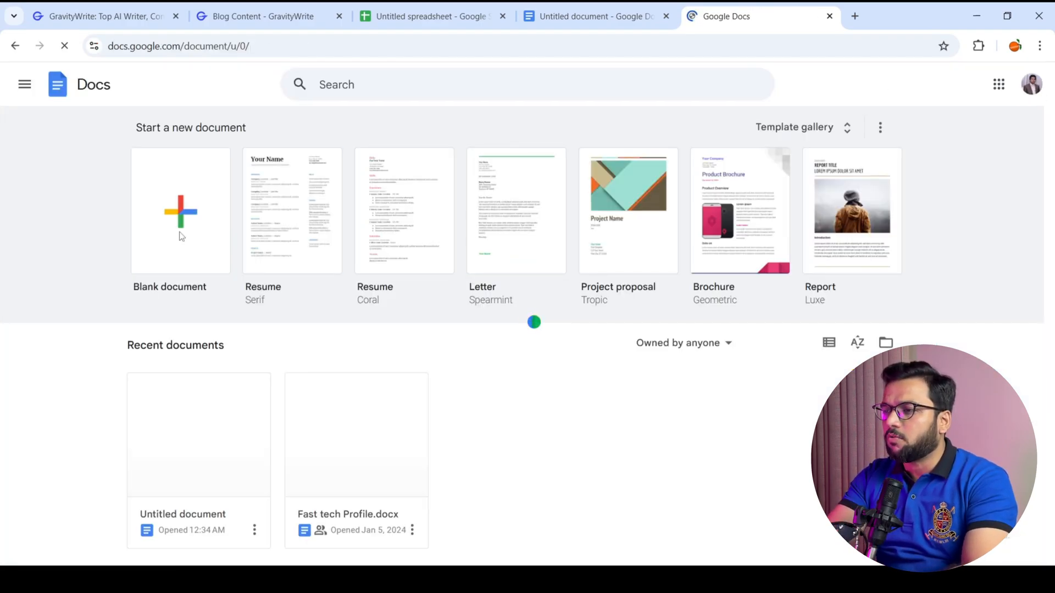
click(182, 236)
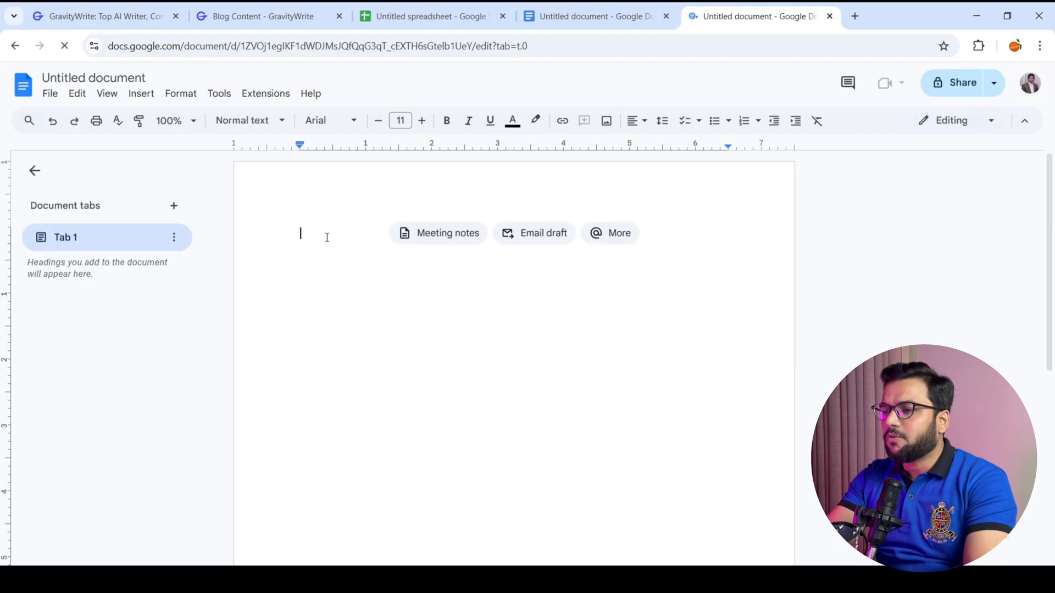
key(ctrl+v)
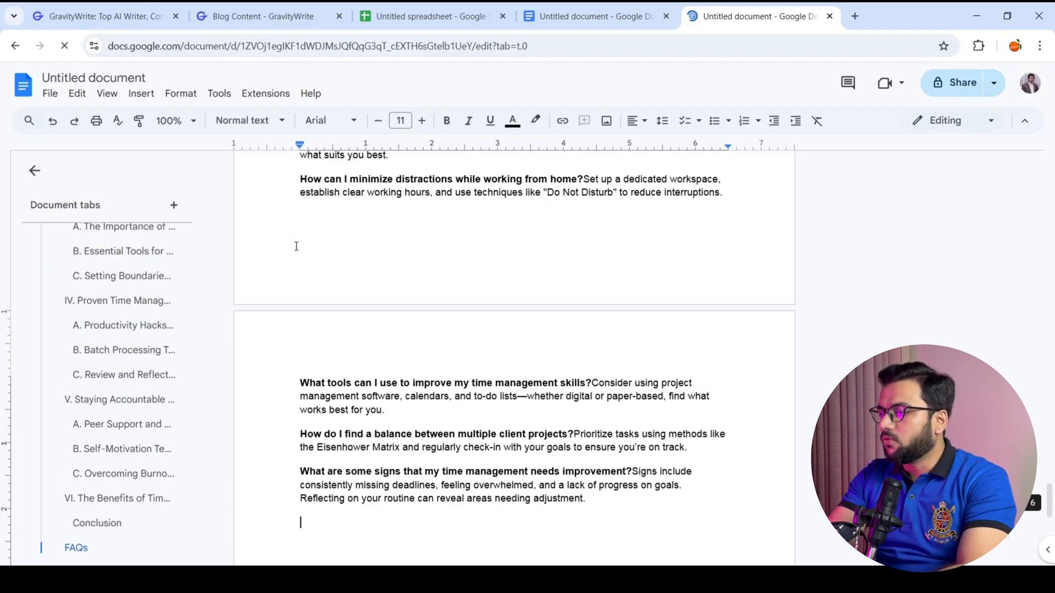
Check the pasted article's word count and look through it from the main title to the FAQs
drag(1050, 497, 1050, 179)
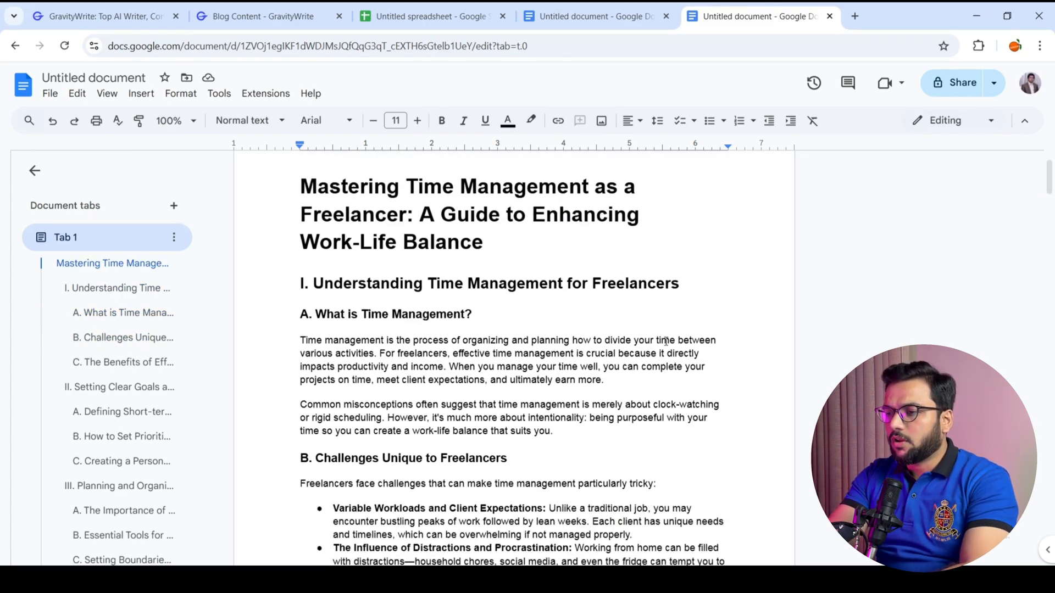
key(ctrl+shift+c)
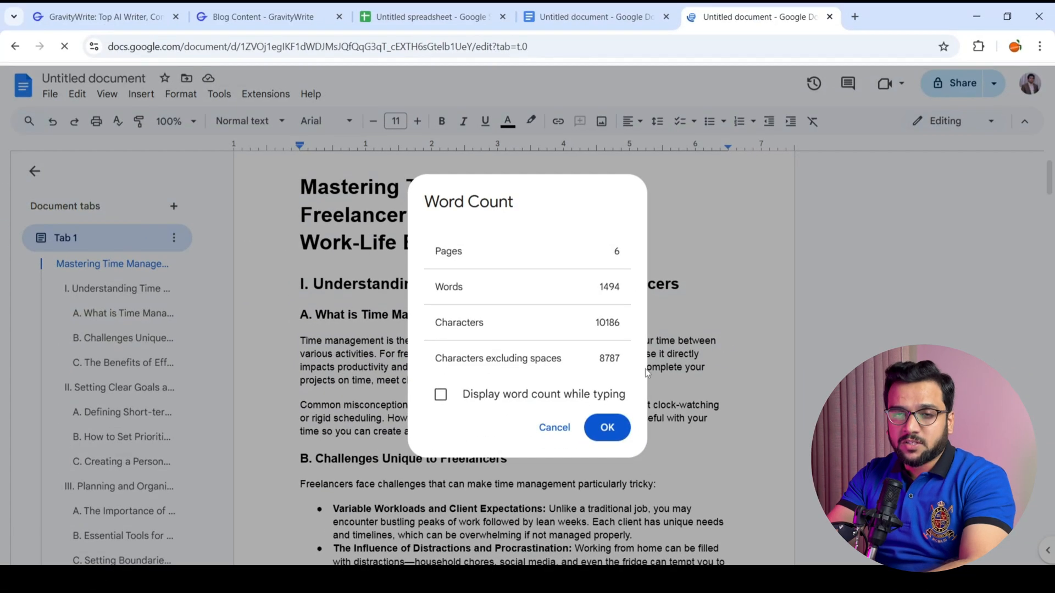
click(607, 428)
scroll(1049, 193, down, 2)
drag(1050, 195, 1050, 491)
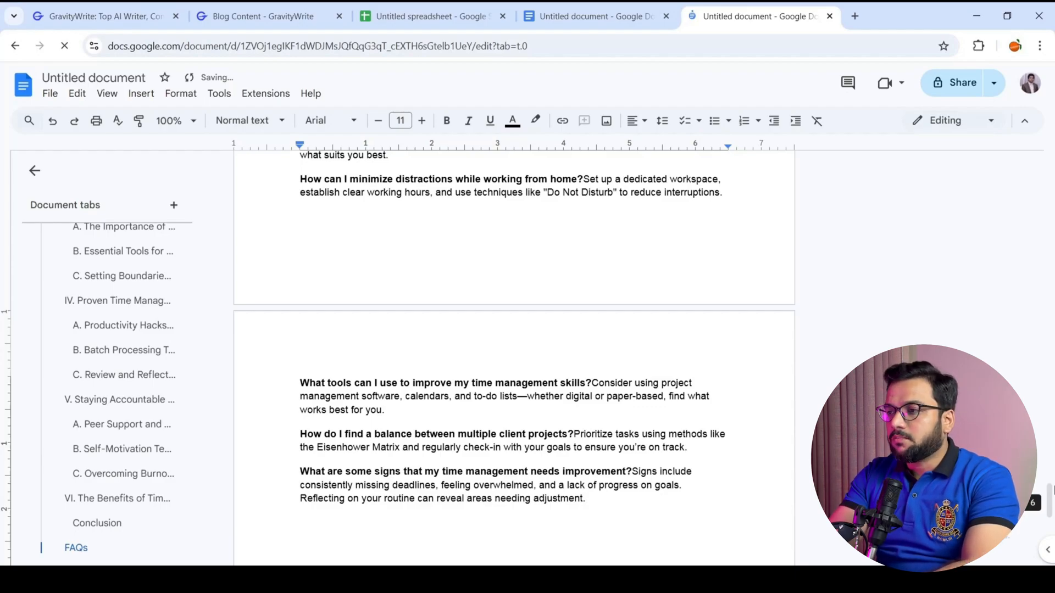
In a new browser tab, search Google for "surfer seo ai content detector" and open Surfer's Free AI Detector page
key(ctrl+t)
click(827, 46)
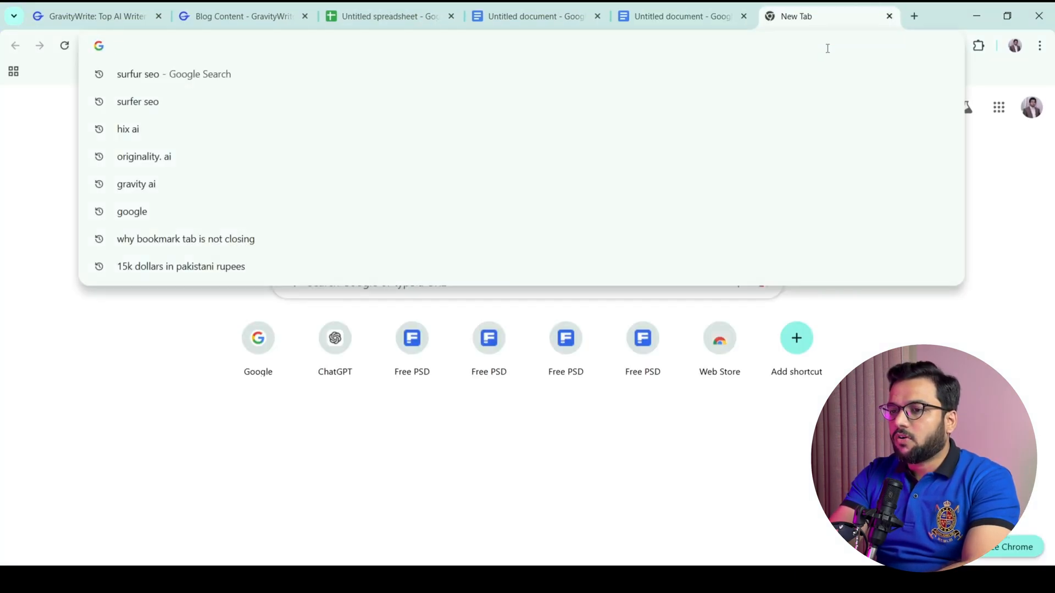
text(surfur seo)
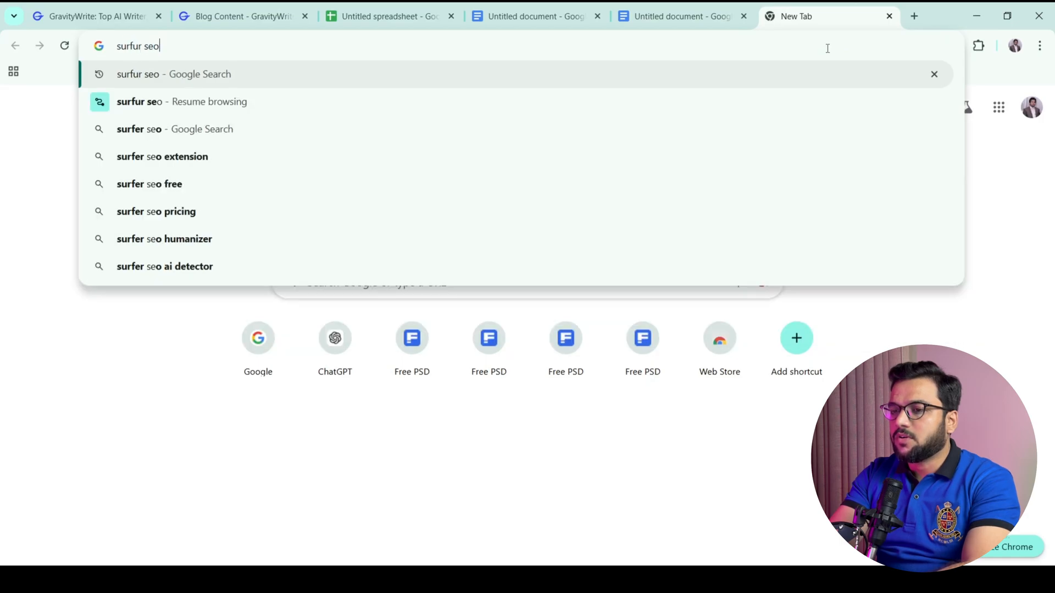
text( ai content)
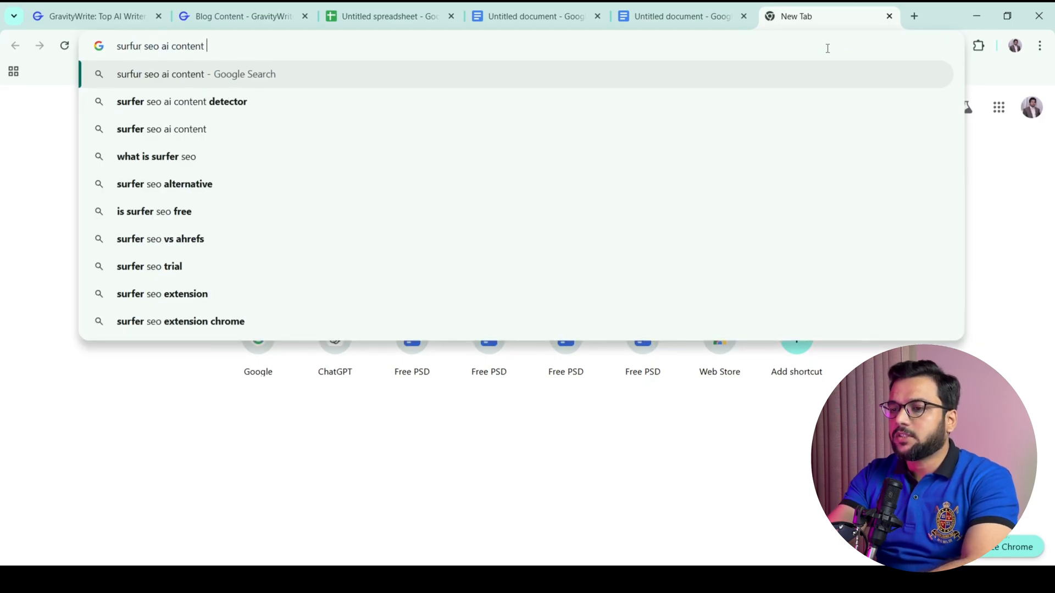
key(Down)
key(Return)
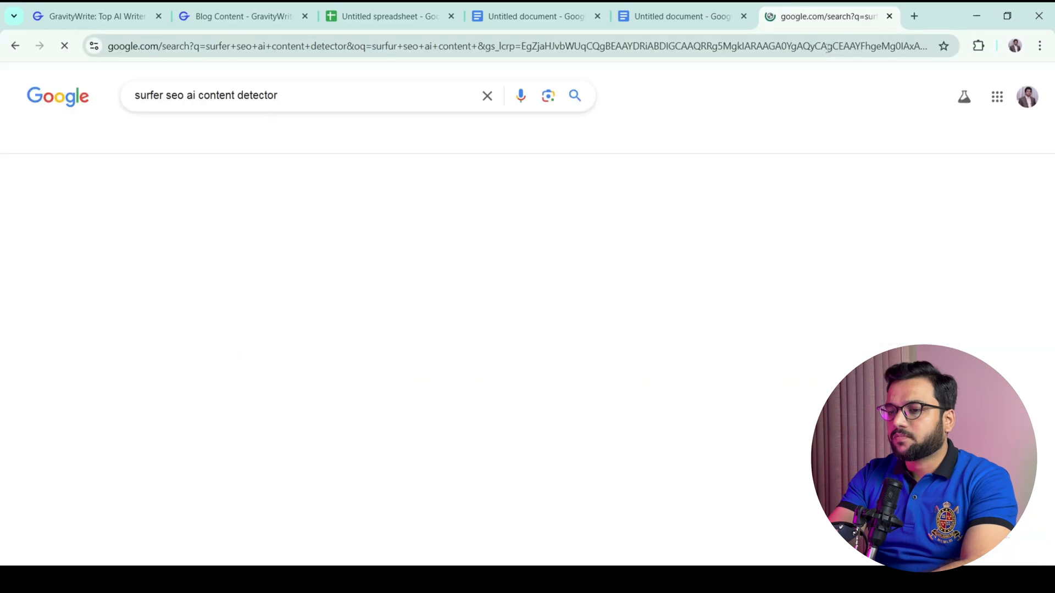
click(269, 213)
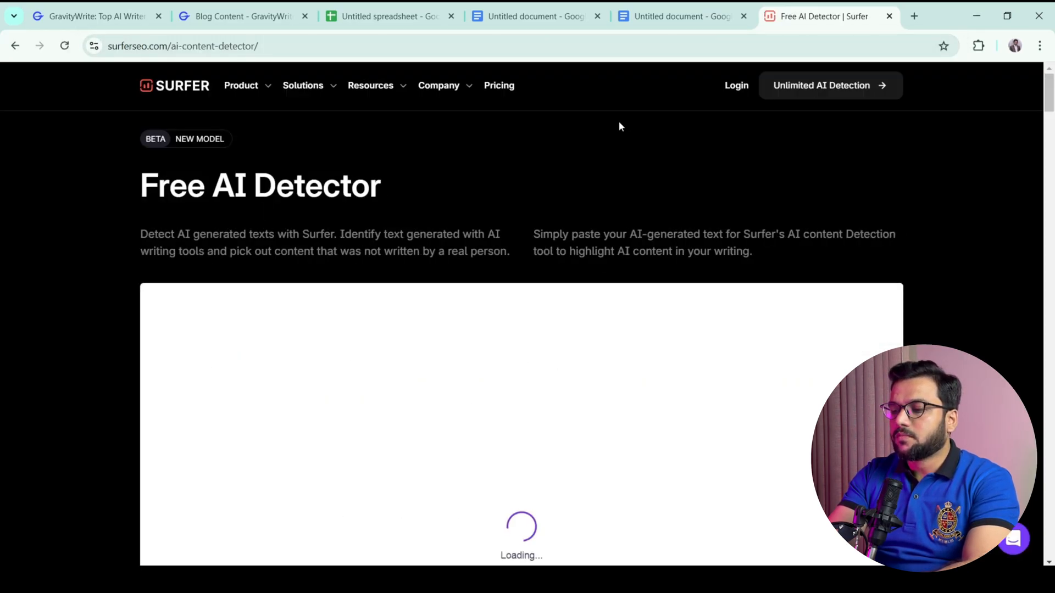
Copy the whole article from Google Docs, paste it into Surfer's AI detector and check its AI likelihood
click(681, 16)
drag(625, 236, 467, 154)
click(824, 16)
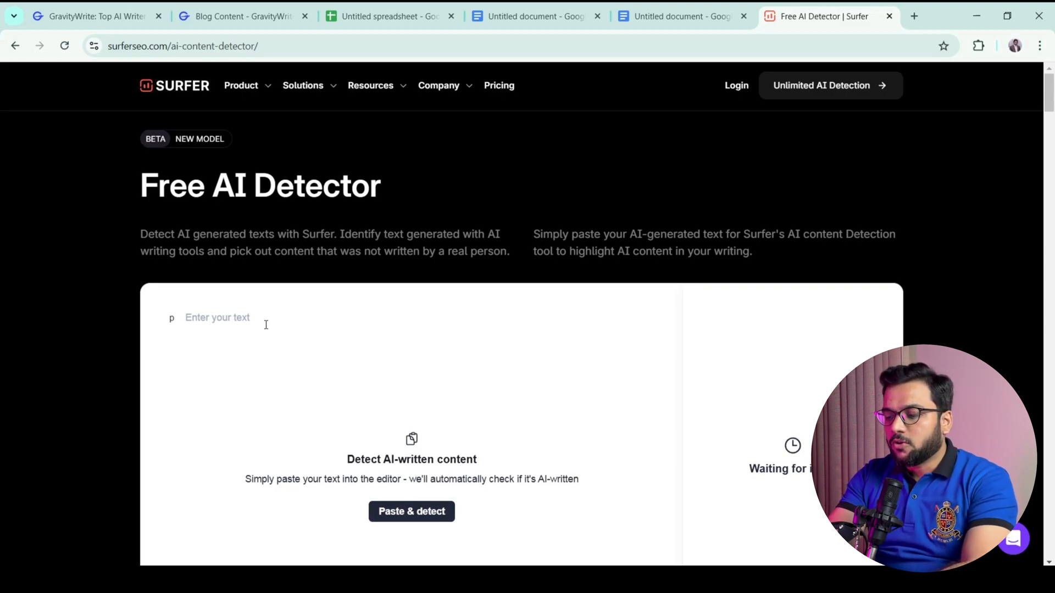
key(ctrl+v)
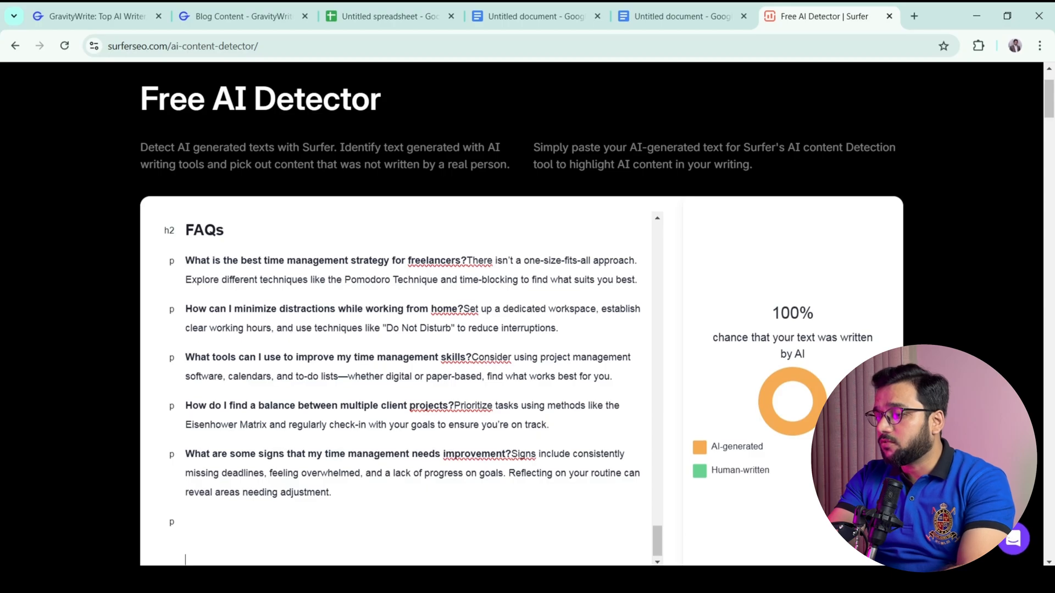
drag(1049, 106, 1049, 117)
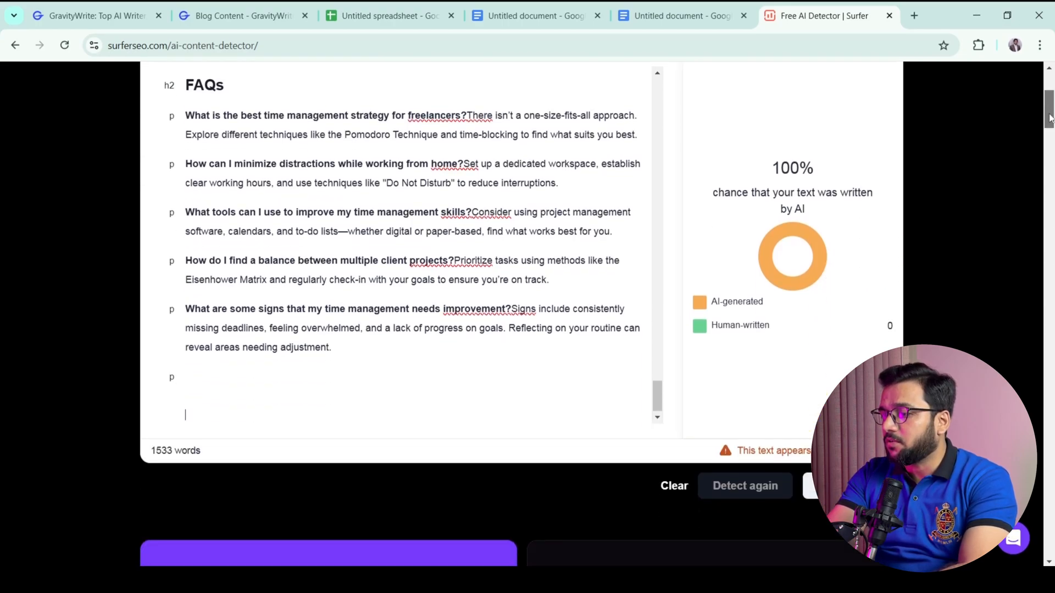
scroll(1050, 117, up, 1)
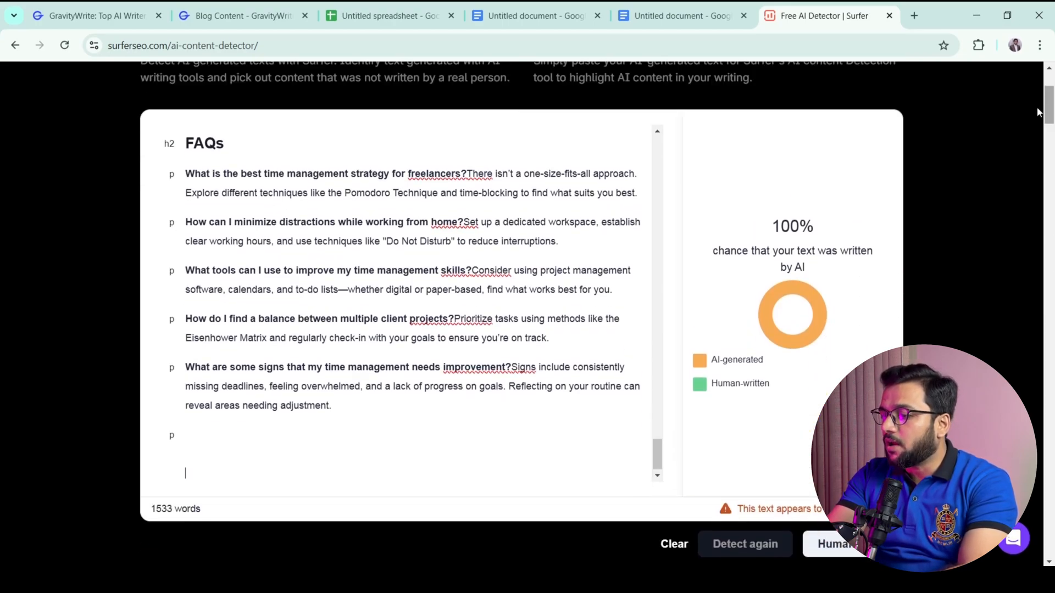
drag(775, 219, 868, 265)
click(825, 367)
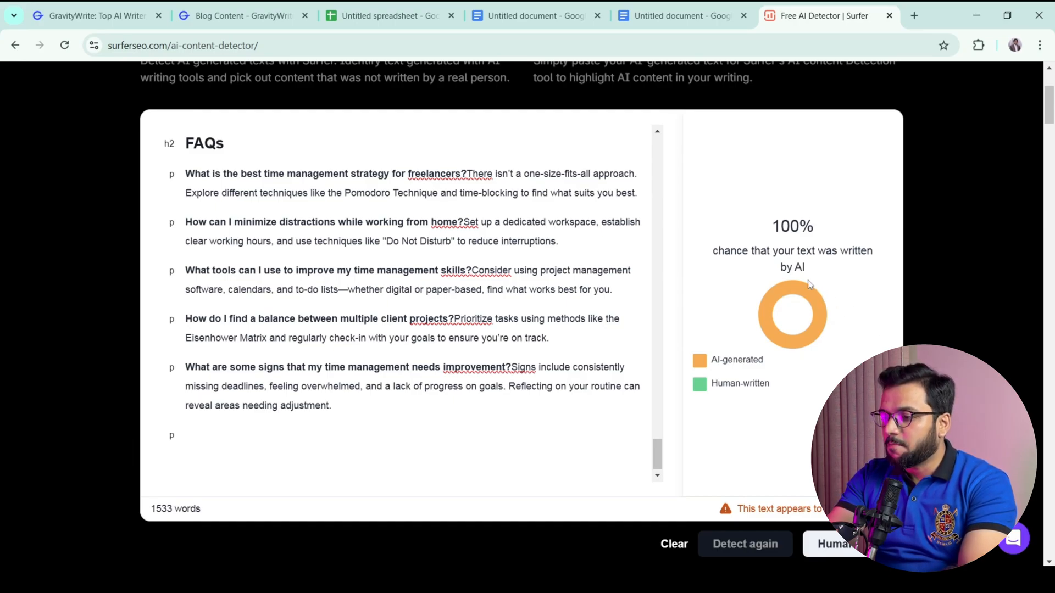
mouse_move(659, 457)
mouse_down()
mouse_move(657, 146)
mouse_move(659, 457)
mouse_up()
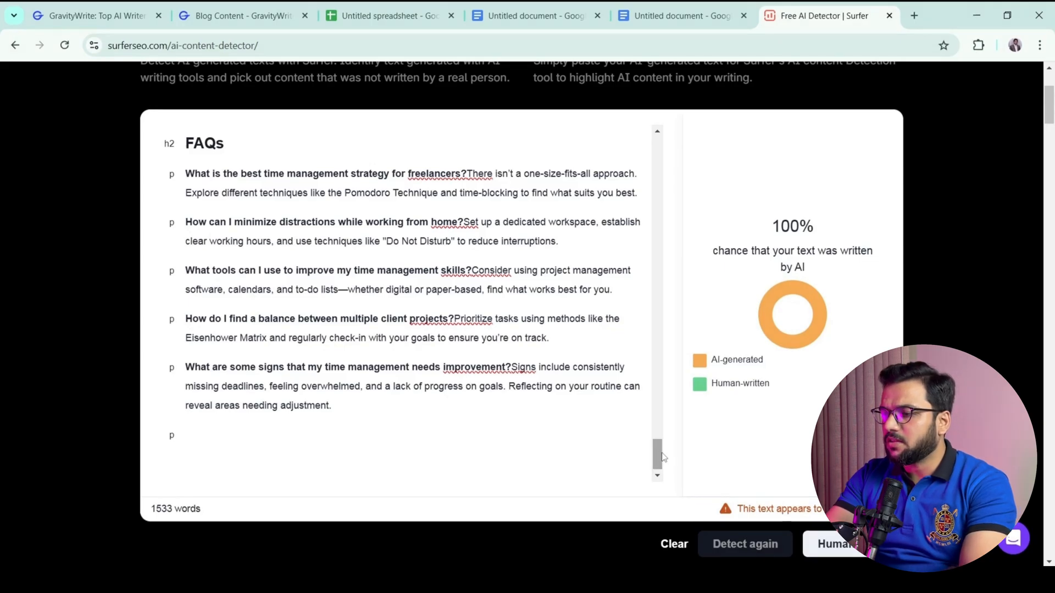
scroll(695, 355, down, 1)
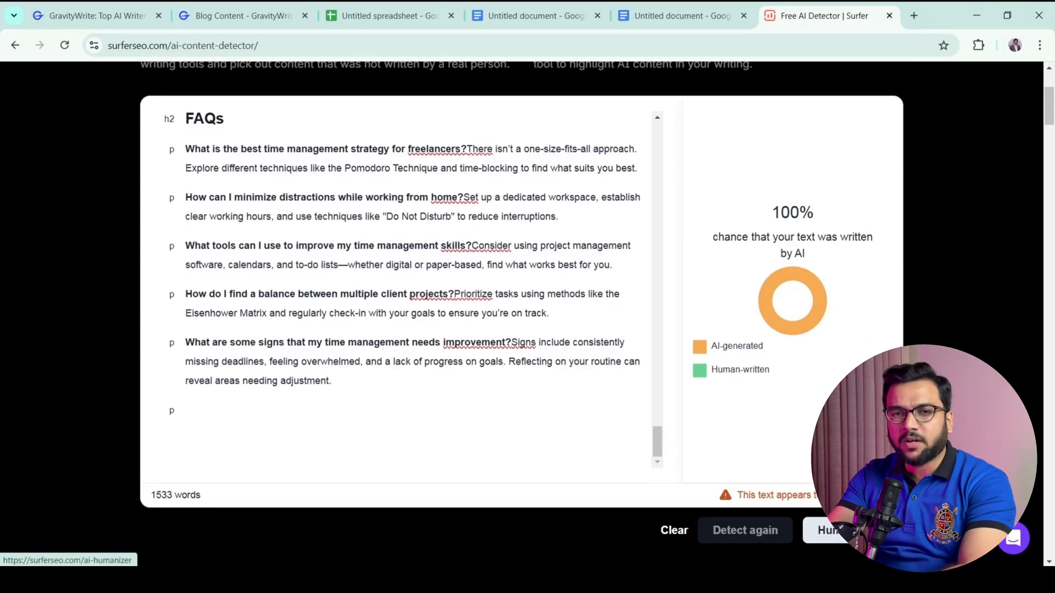
Go from the detector to Surfer's Free AI Content Humanizer, paste in the article and humanize it
click(824, 530)
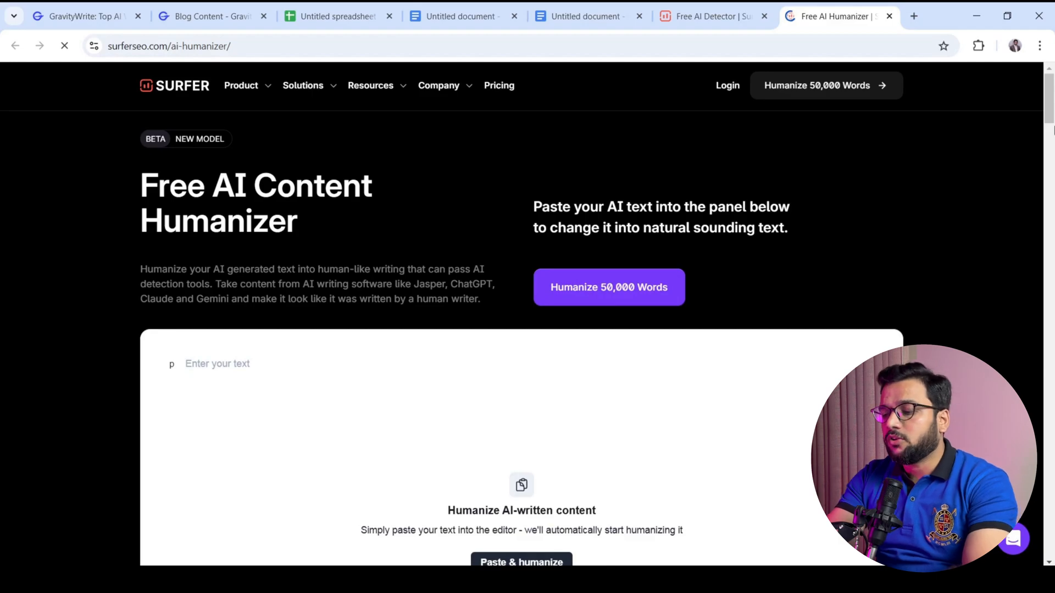
scroll(1049, 130, down, 1)
click(199, 331)
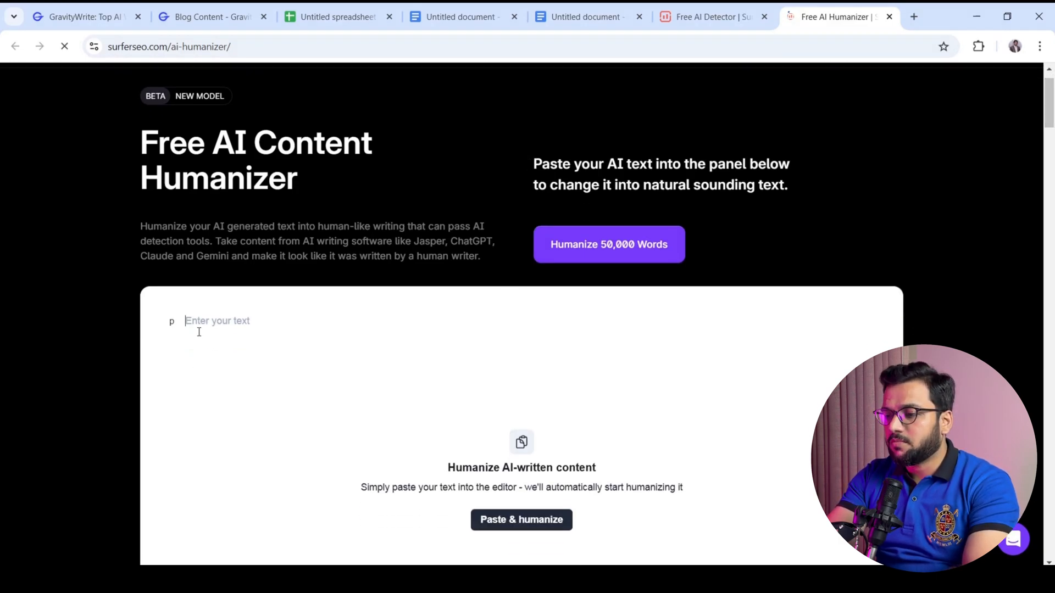
key(ctrl+v)
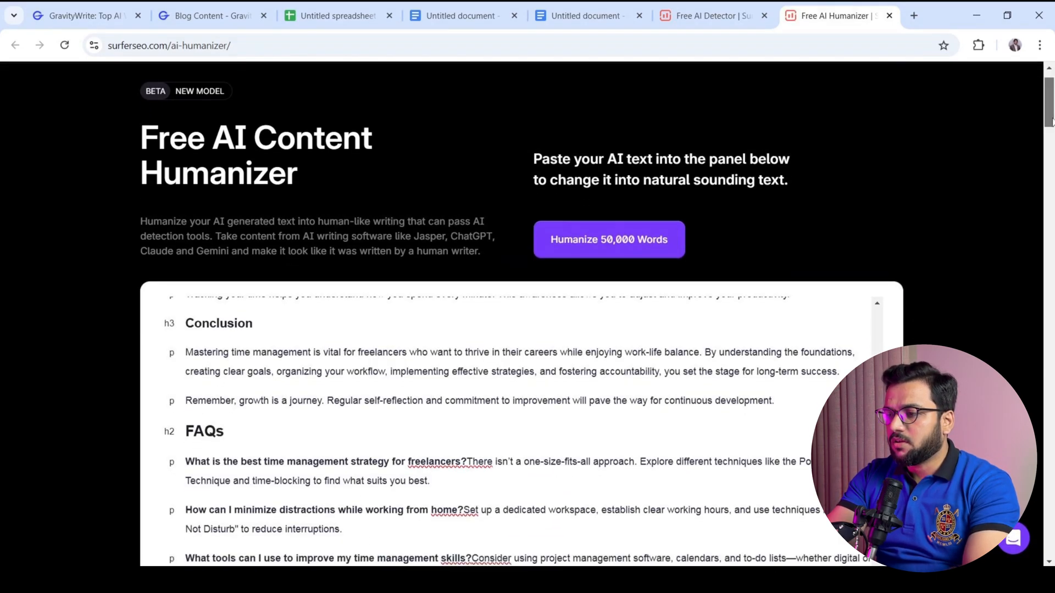
scroll(1050, 121, down, 4)
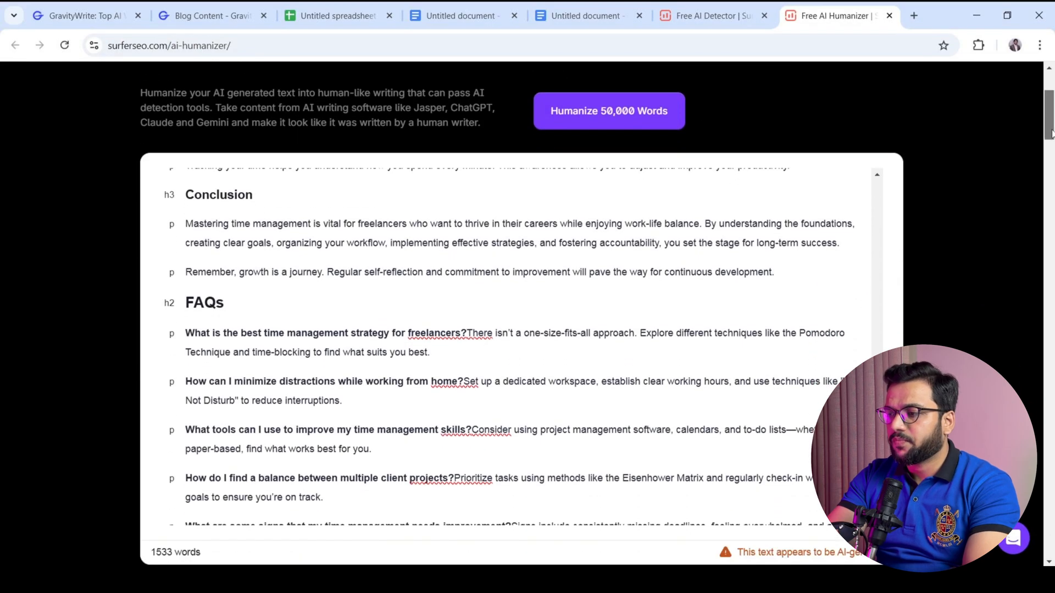
scroll(873, 247, down, 10)
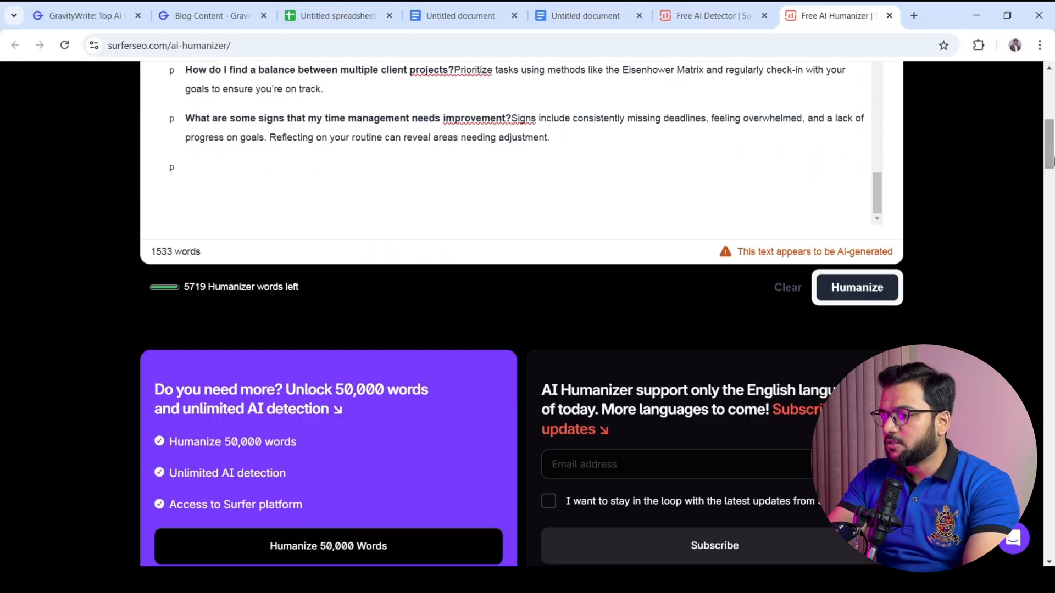
click(875, 290)
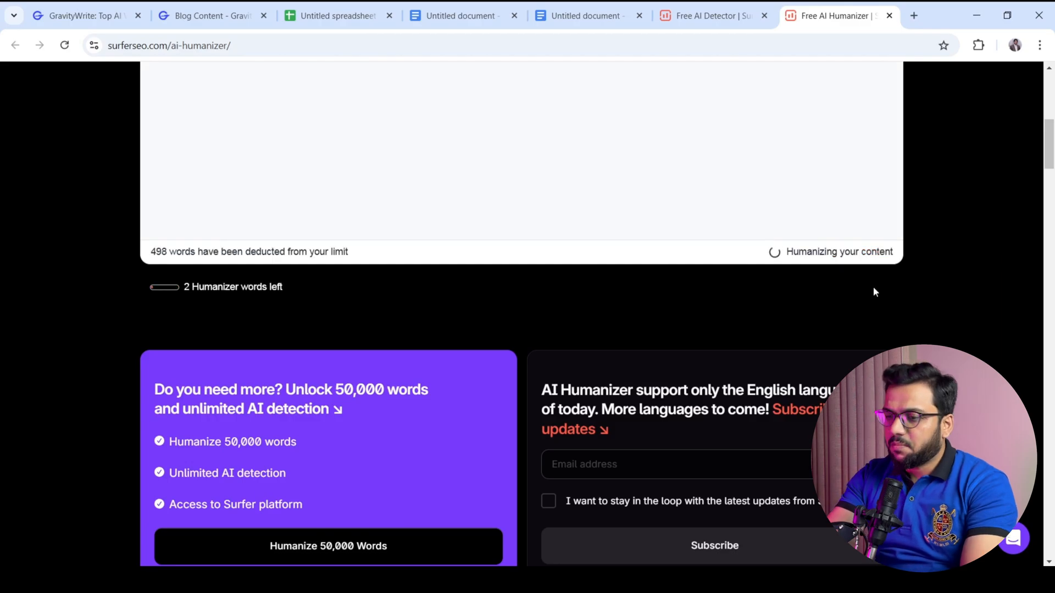
drag(1051, 148, 1051, 121)
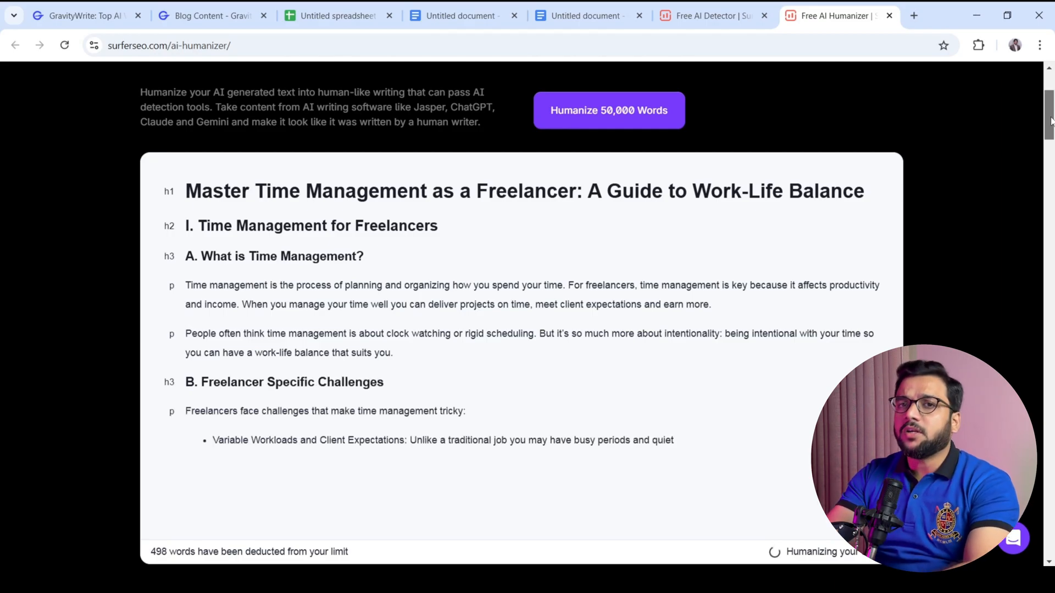
drag(1052, 122, 1051, 118)
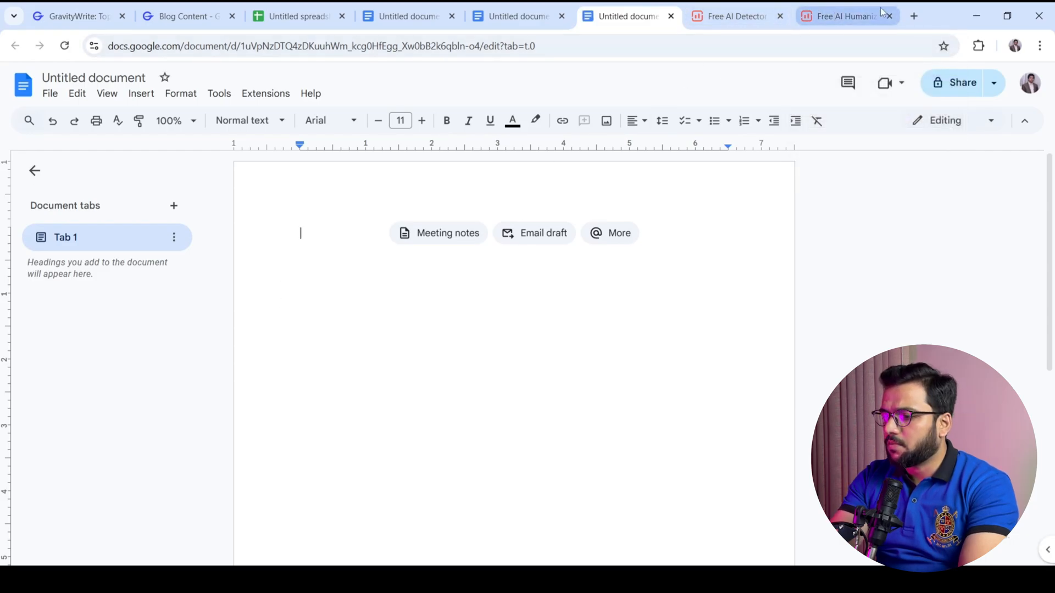
Copy the humanized article, replace the old text in Surfer's AI detector with it and check its AI likelihood
click(846, 16)
scroll(917, 183, down, 4)
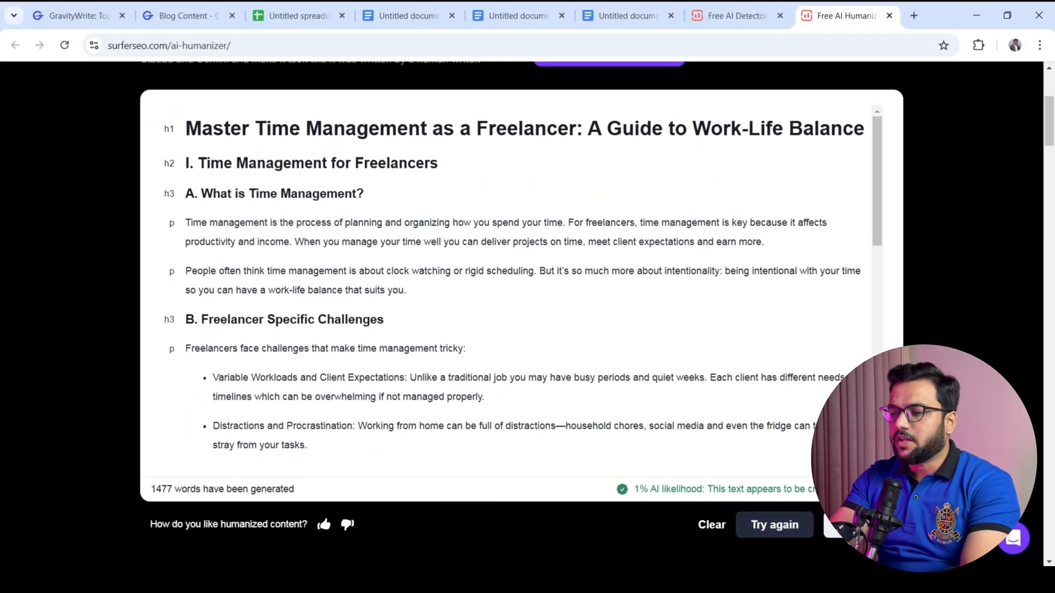
click(746, 15)
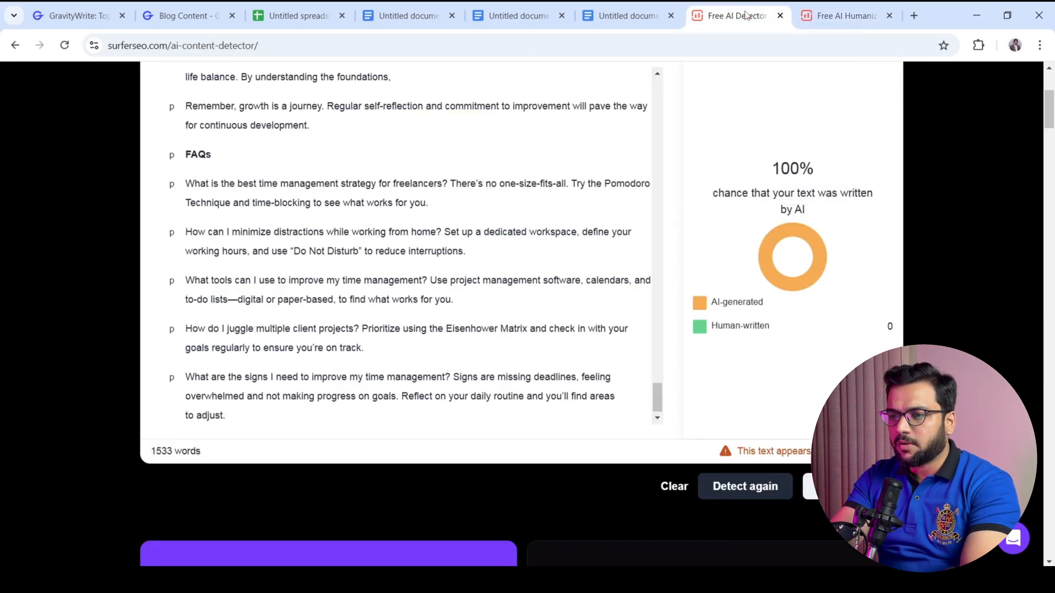
click(671, 487)
scroll(162, 214, up, 2)
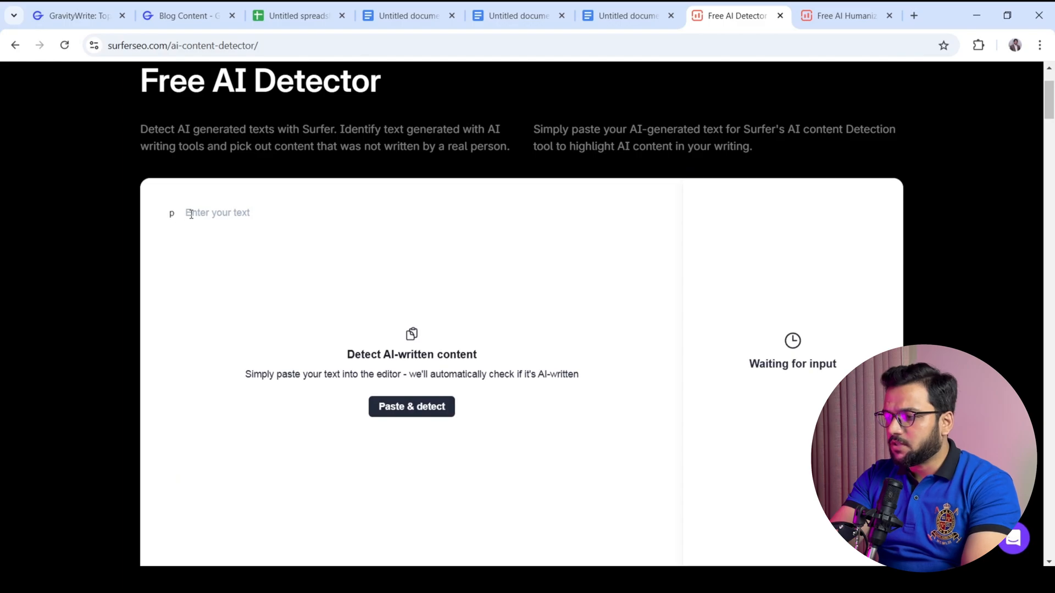
key(ctrl+v)
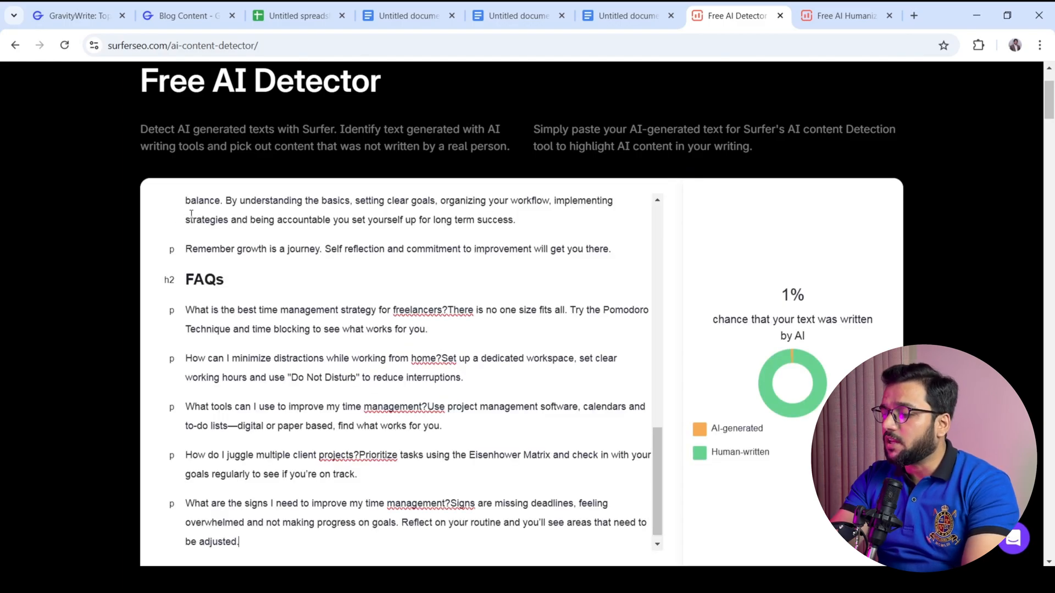
scroll(191, 213, down, 2)
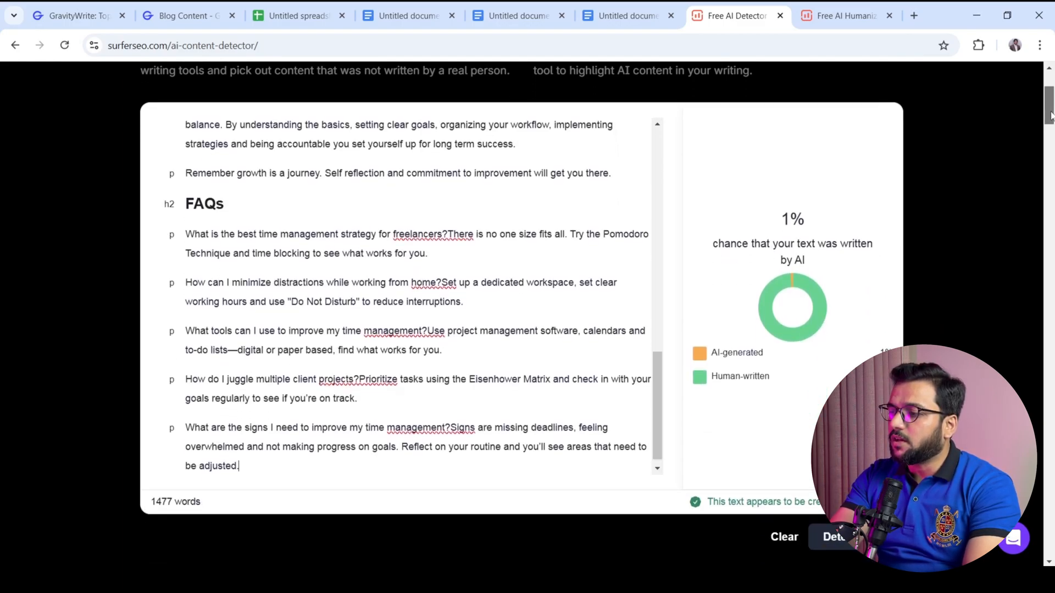
drag(784, 209, 834, 254)
click(835, 257)
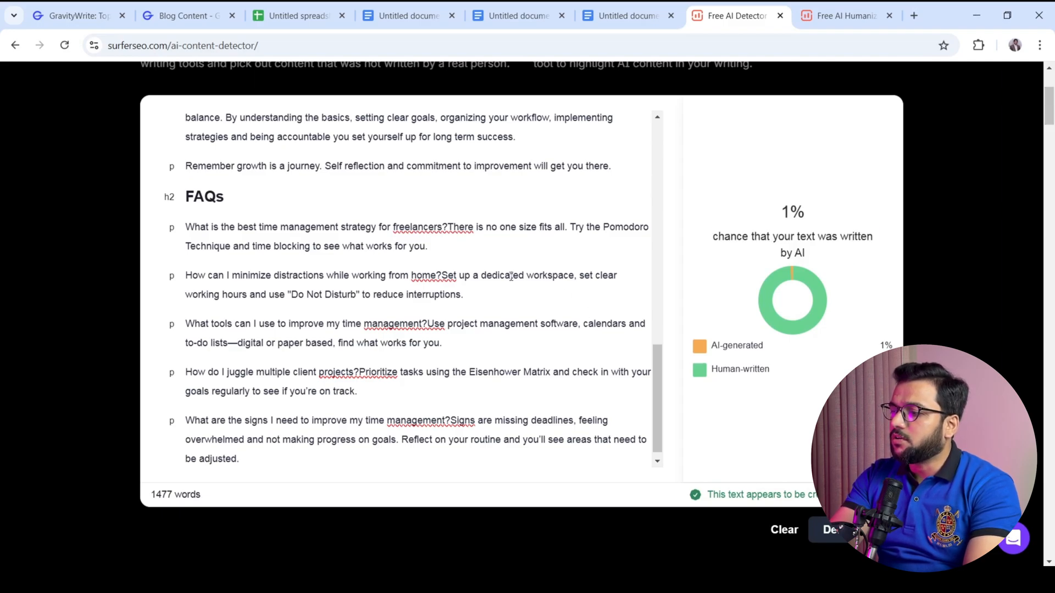
Paste the humanized article into the blank Google Docs document and check its word count
click(643, 7)
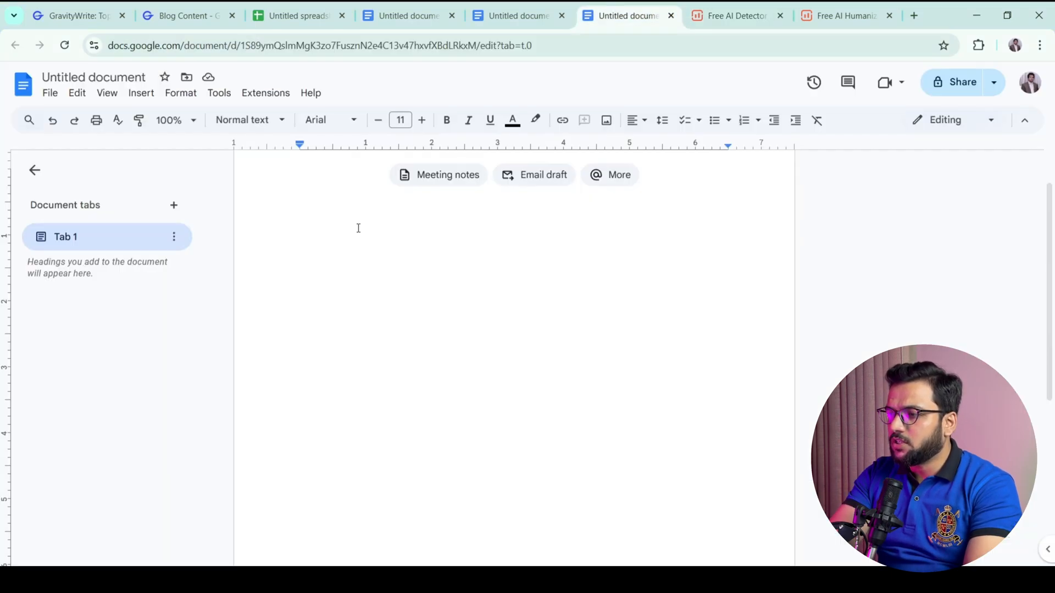
key(ctrl+v)
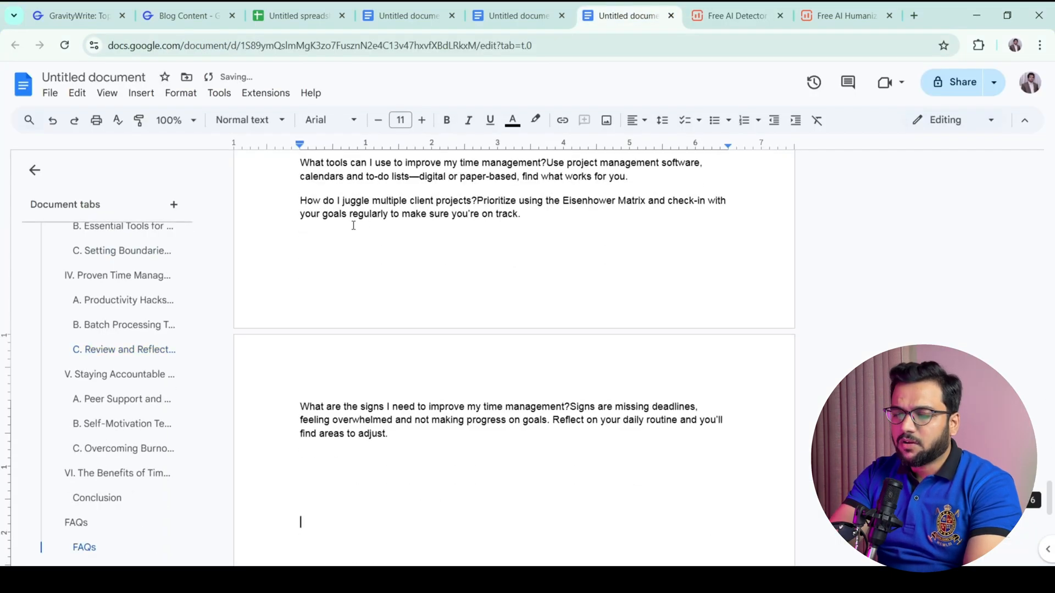
click(369, 447)
drag(1049, 498, 1049, 168)
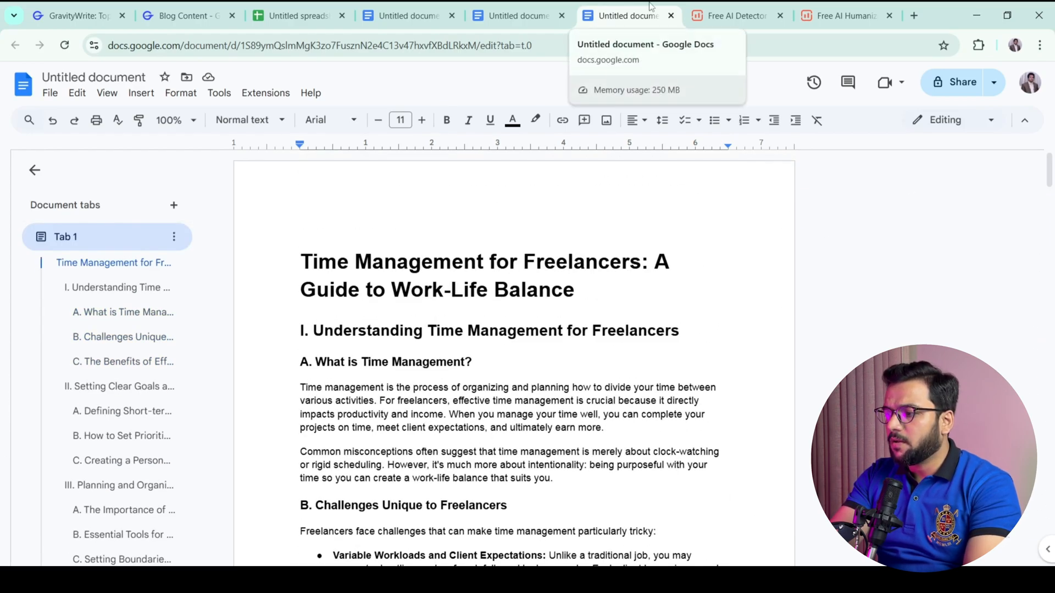
key(ctrl+Home)
key(ctrl+shift+c)
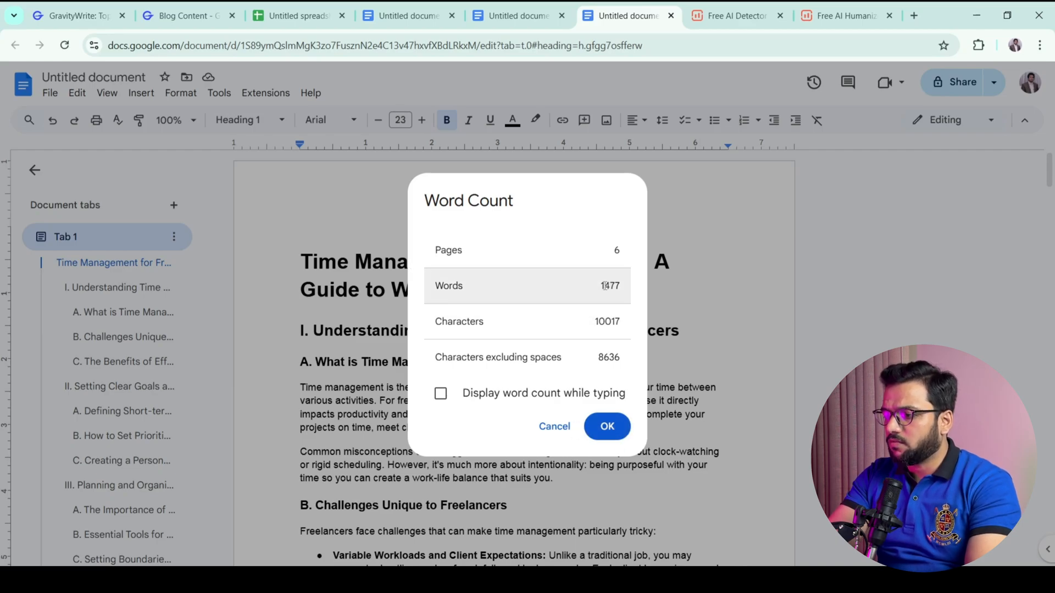
click(607, 426)
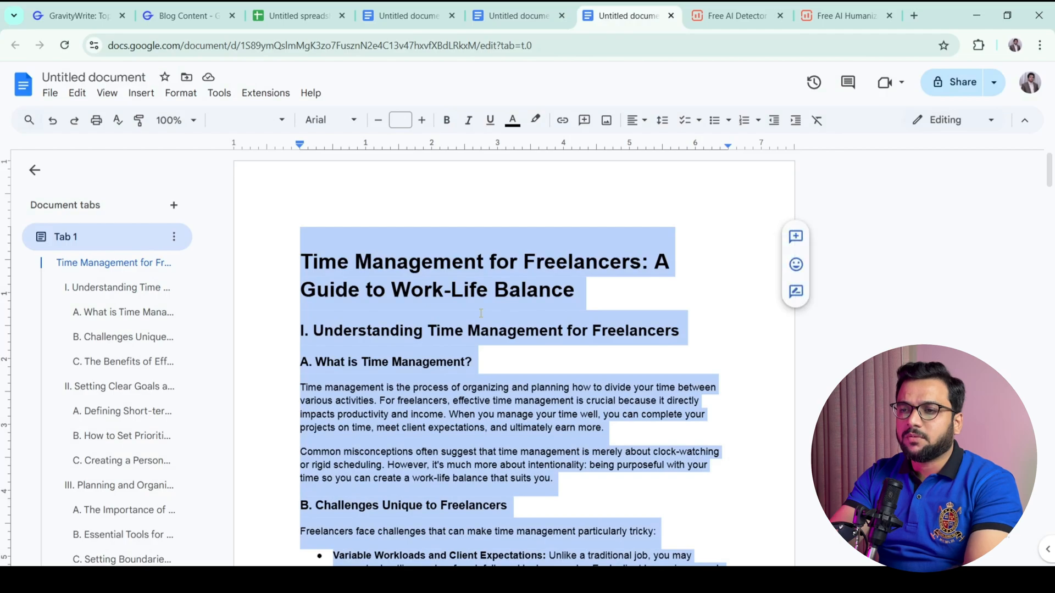
In a new browser tab, search Google for "grammerlycheck" and open Grammarly's Free Online Grammar Checker
click(913, 15)
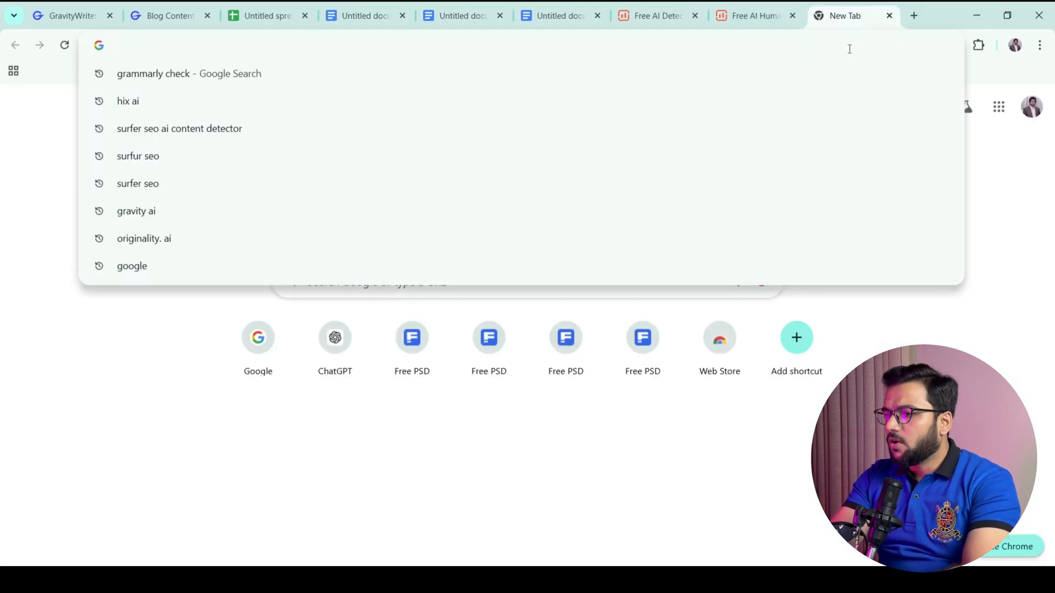
text(grammer)
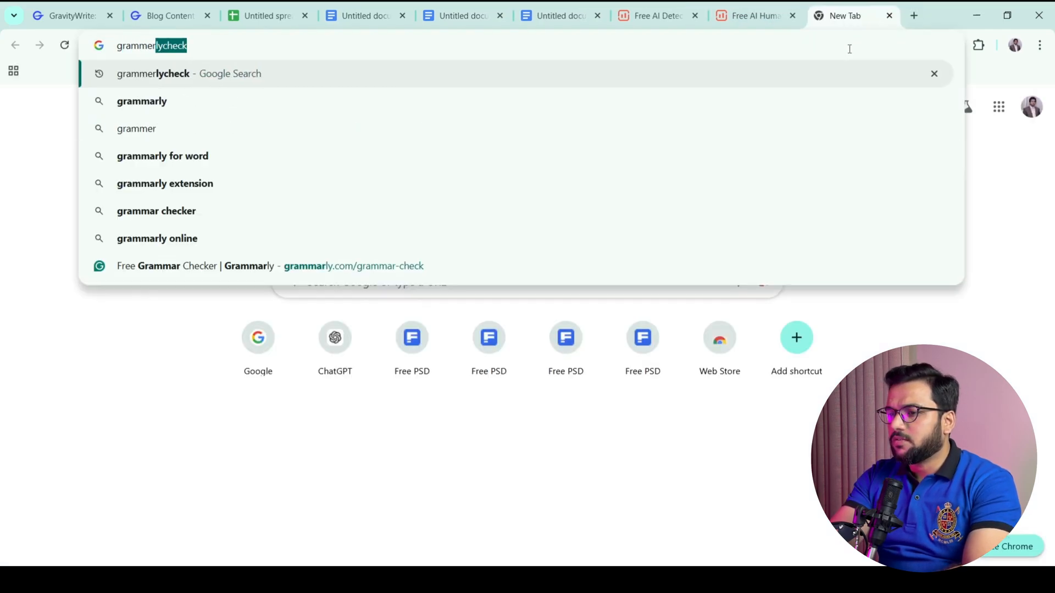
key(Return)
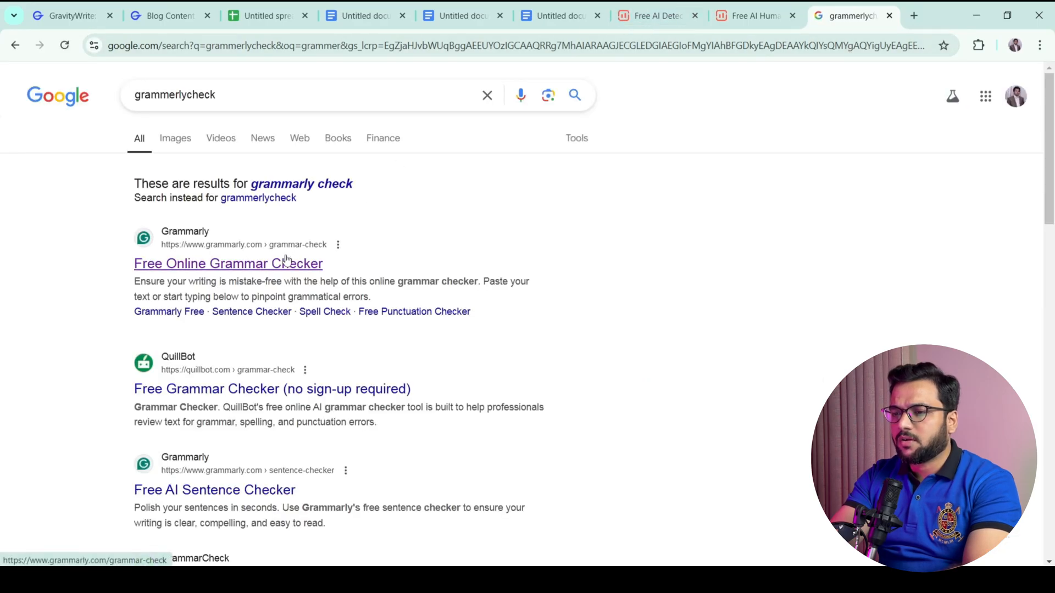
click(285, 262)
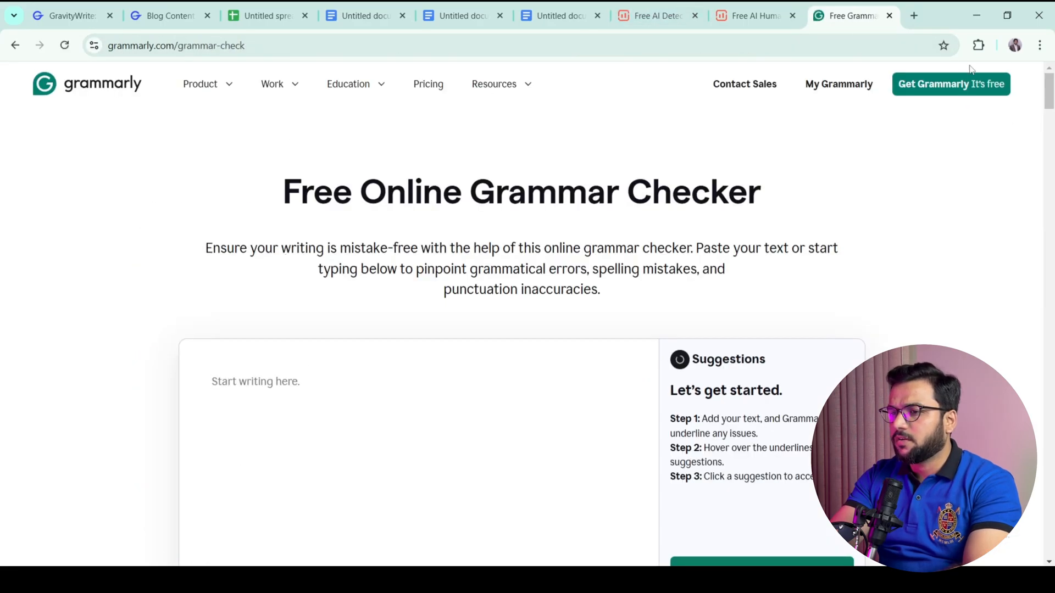
Create a new document in the Grammarly editor and paste in the whole humanized article from Google Docs
click(956, 83)
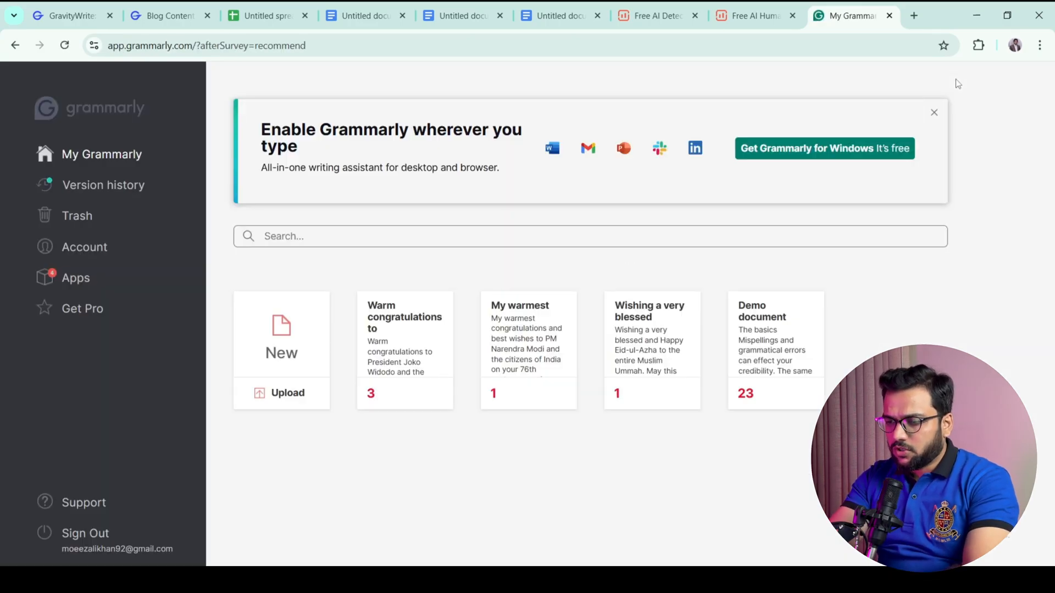
click(277, 344)
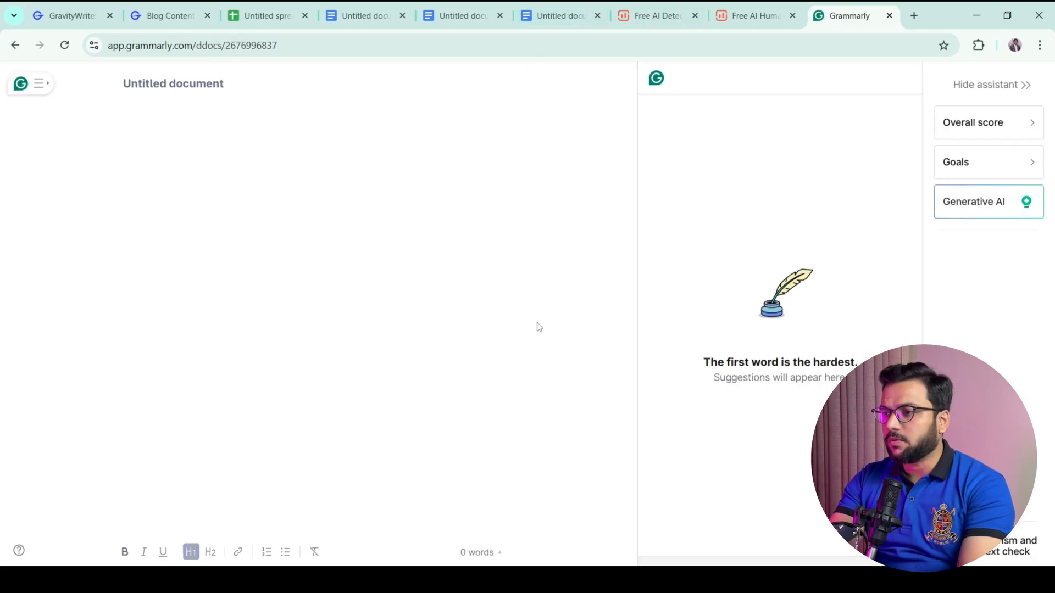
click(561, 15)
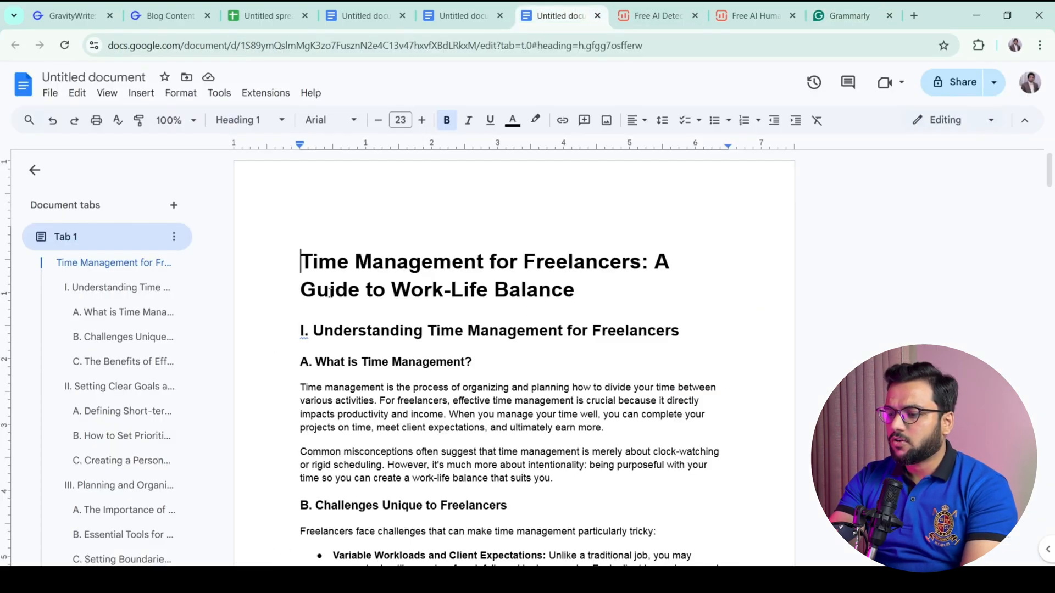
key(ctrl+a)
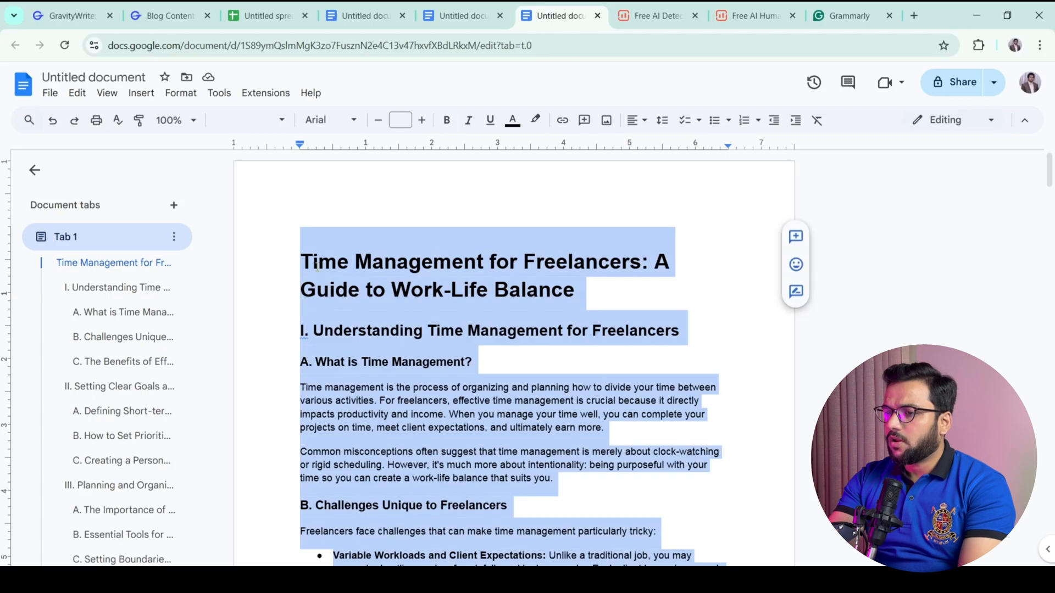
key(ctrl+9)
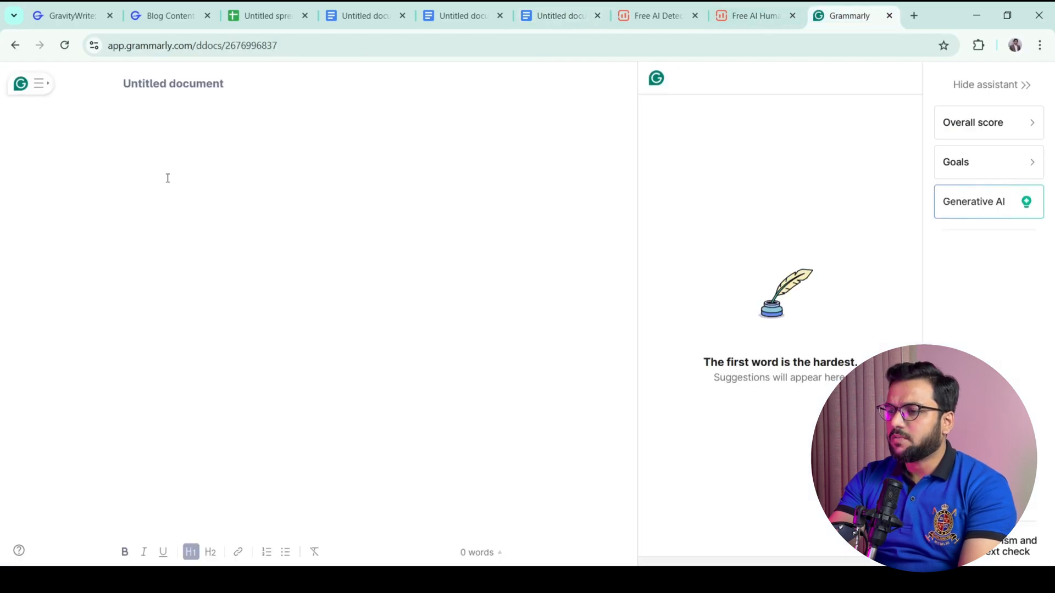
key(ctrl+v)
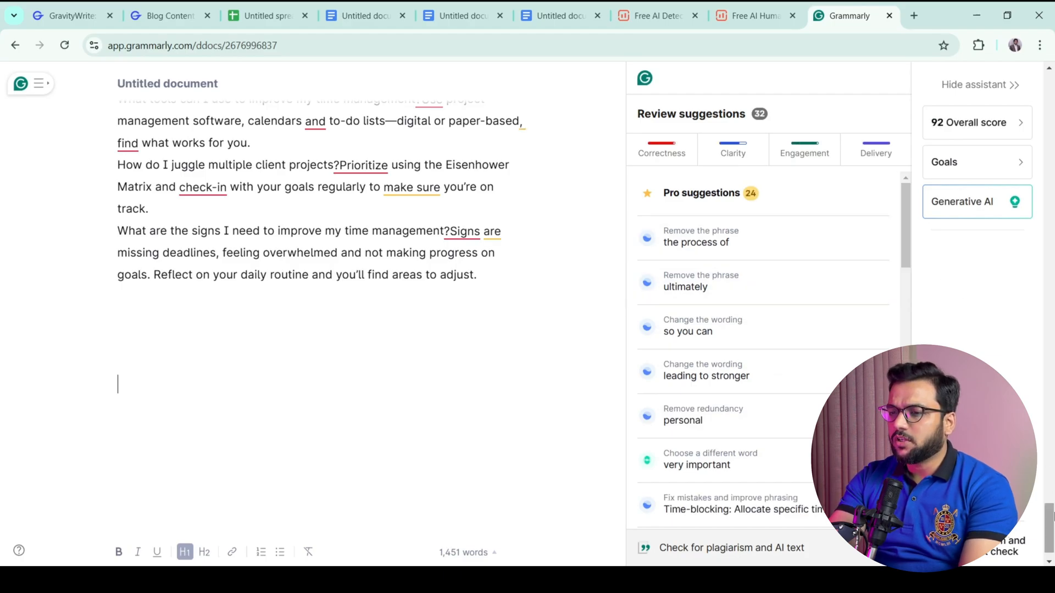
Compare the section heading numbering of the article pasted in Grammarly with the original in Google Docs
drag(1050, 527, 1027, 135)
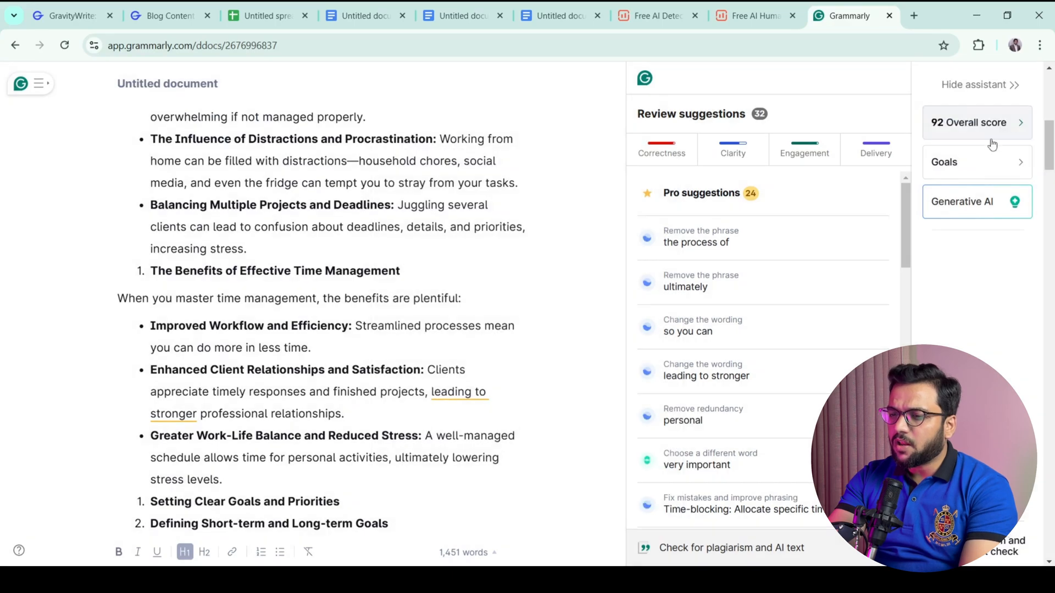
scroll(156, 220, up, 9)
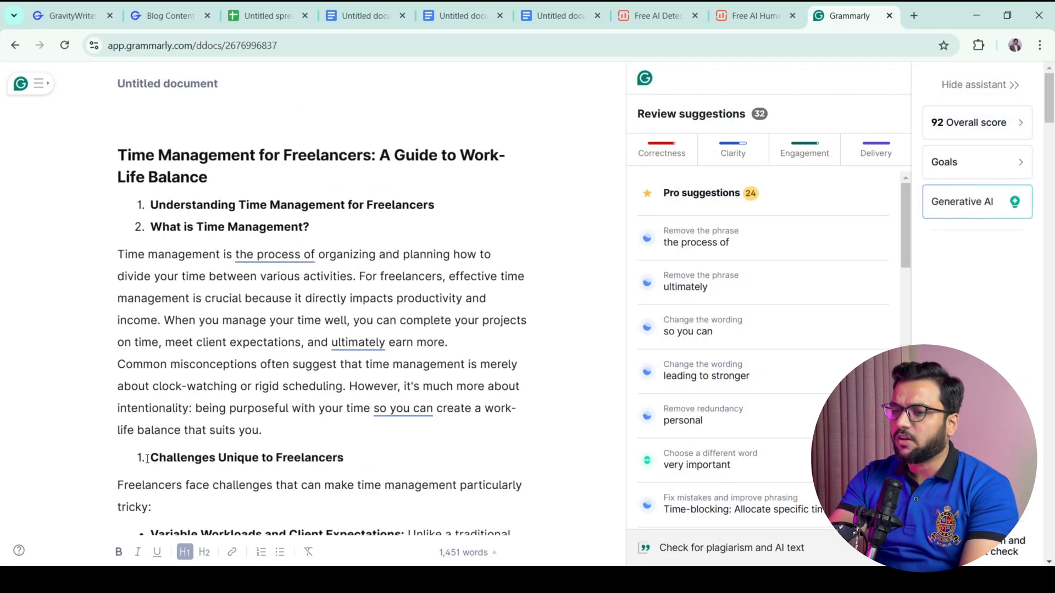
click(143, 203)
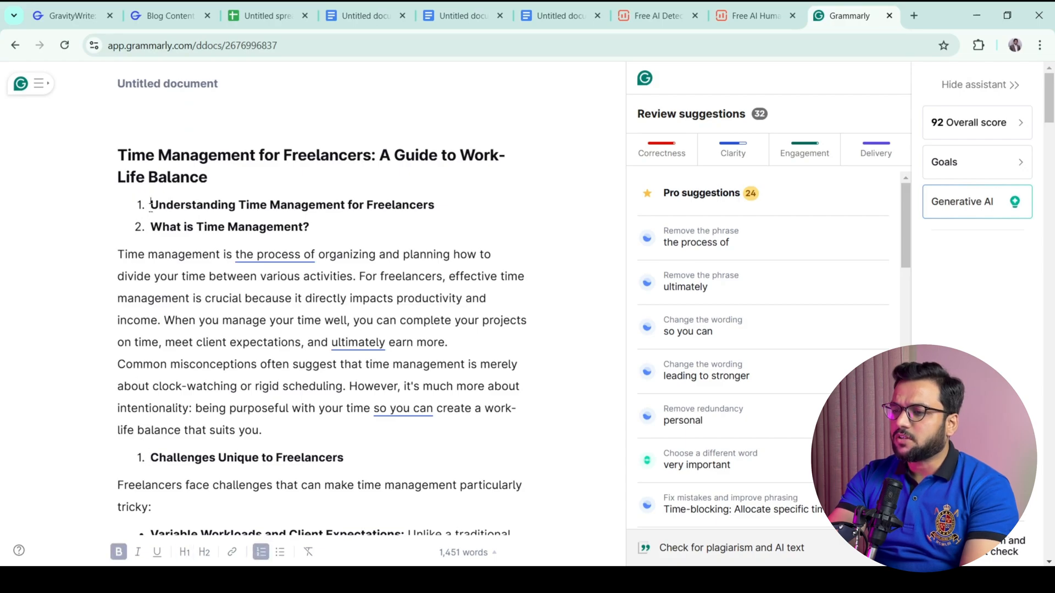
click(573, 8)
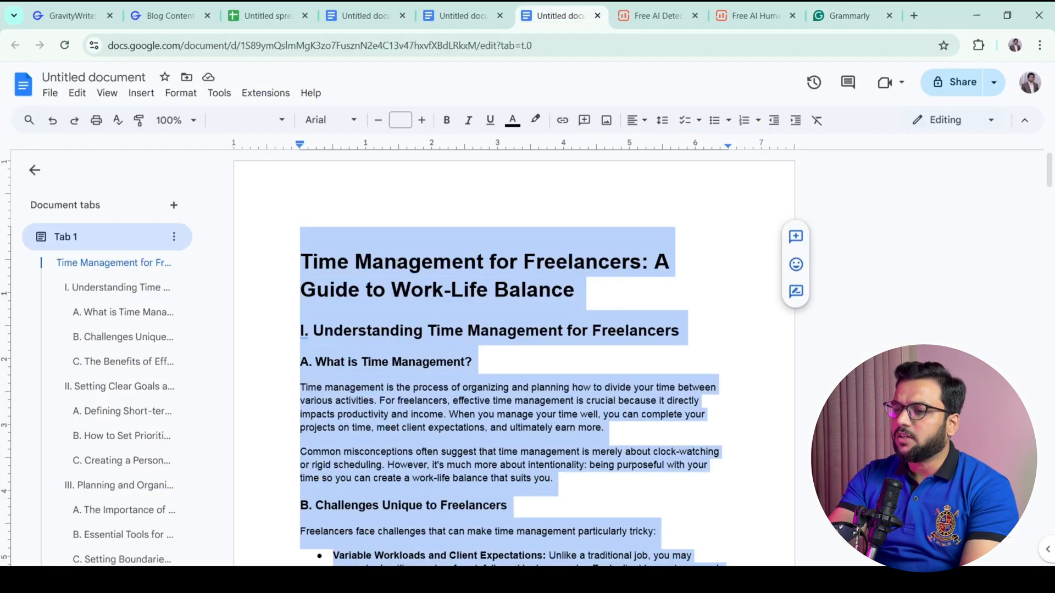
click(306, 341)
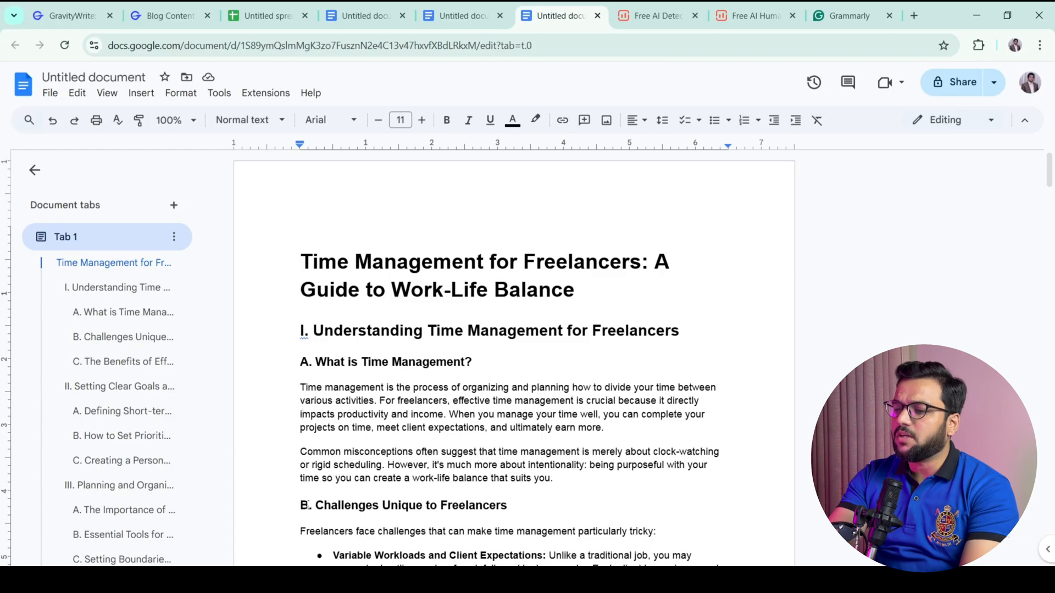
drag(1051, 180, 1053, 193)
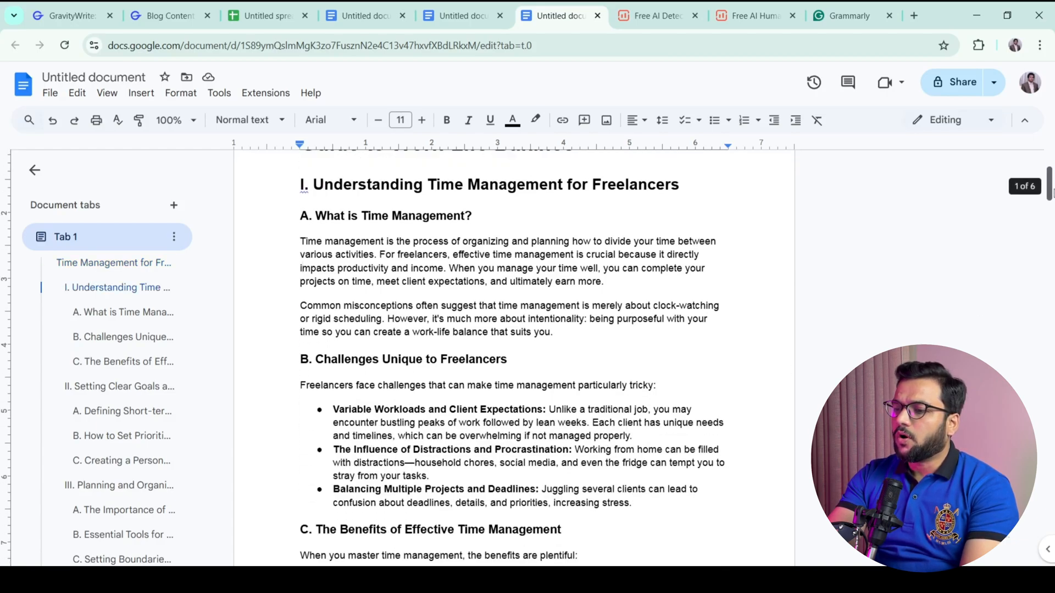
click(849, 16)
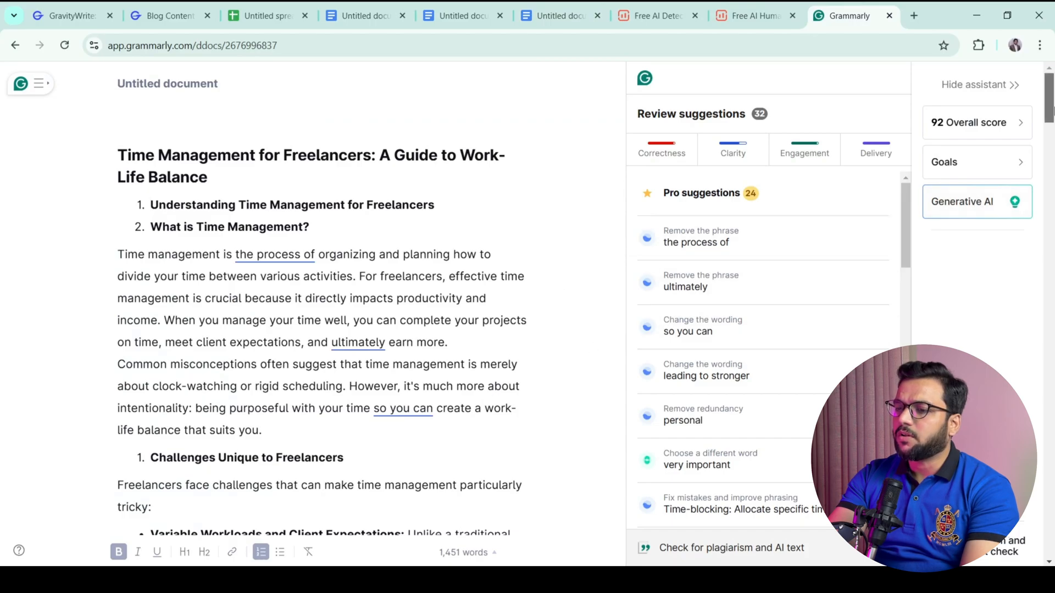
scroll(223, 189, down, 5)
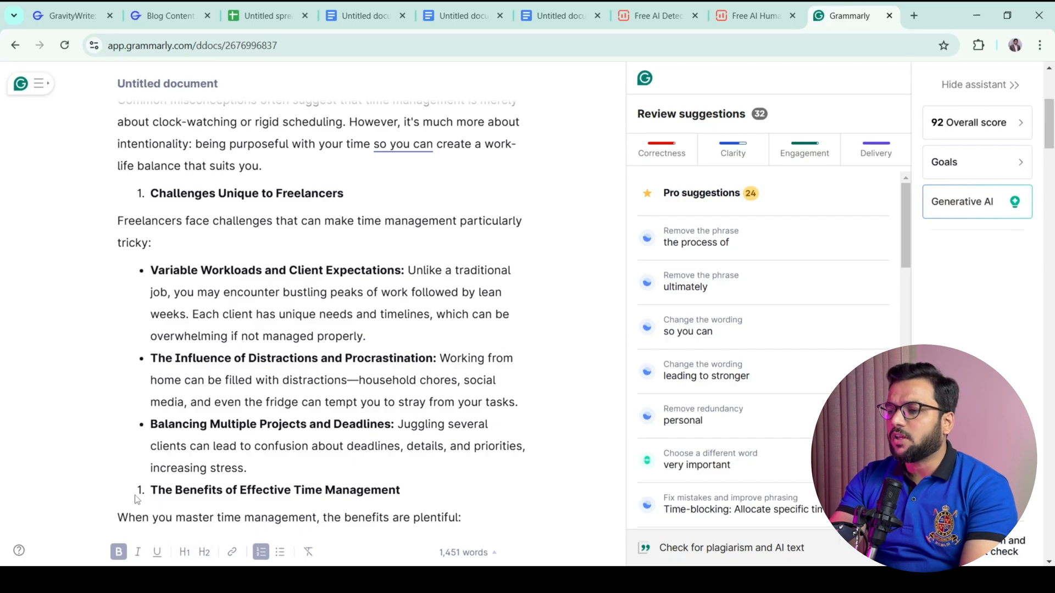
drag(150, 490, 176, 490)
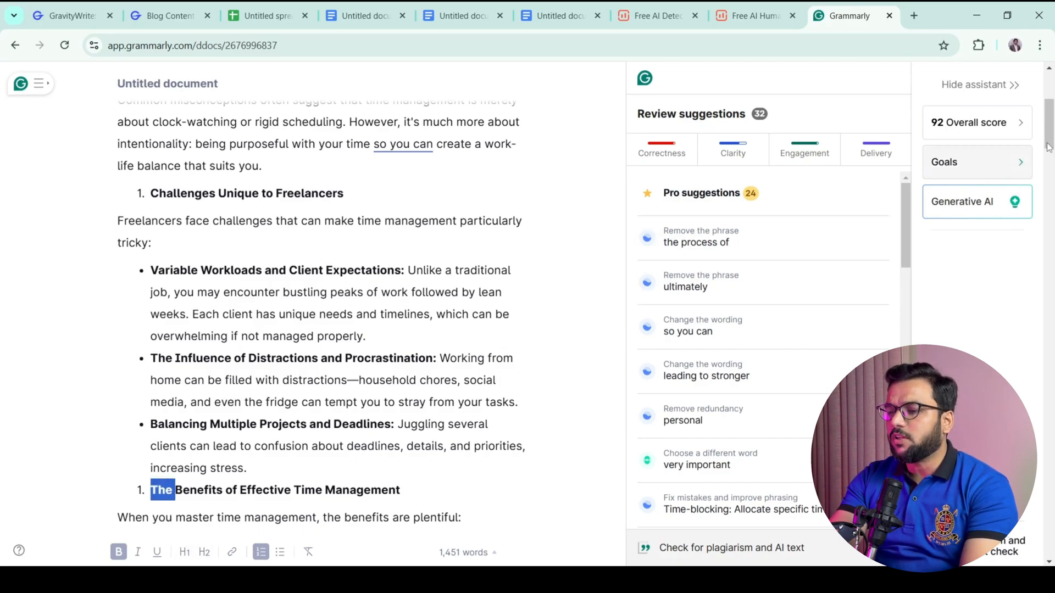
scroll(497, 481, up, 4)
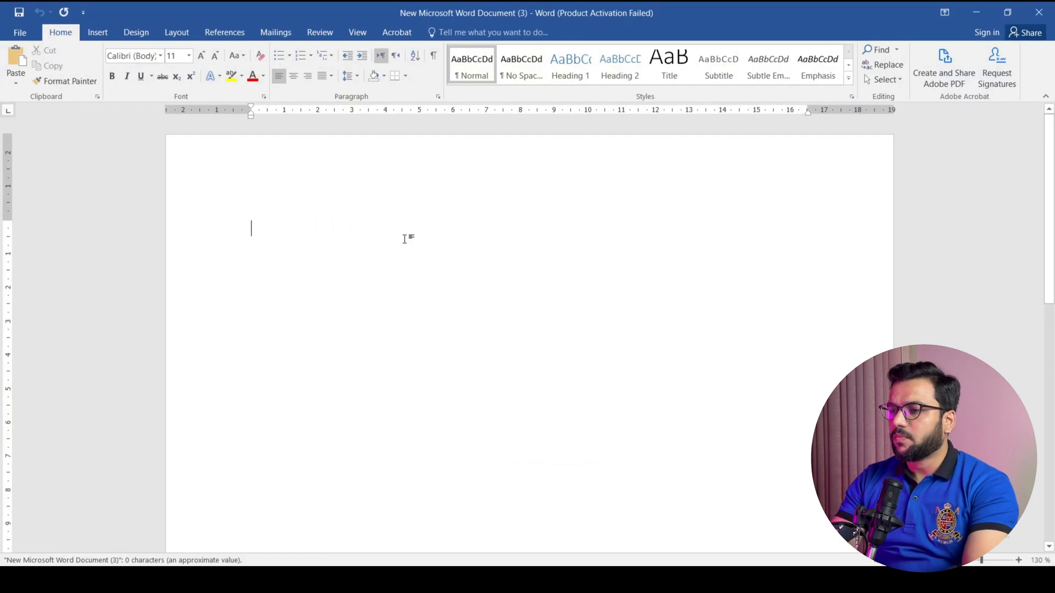
Paste the article into the blank Word document, copy all of it there and return to Grammarly
key(ctrl+v)
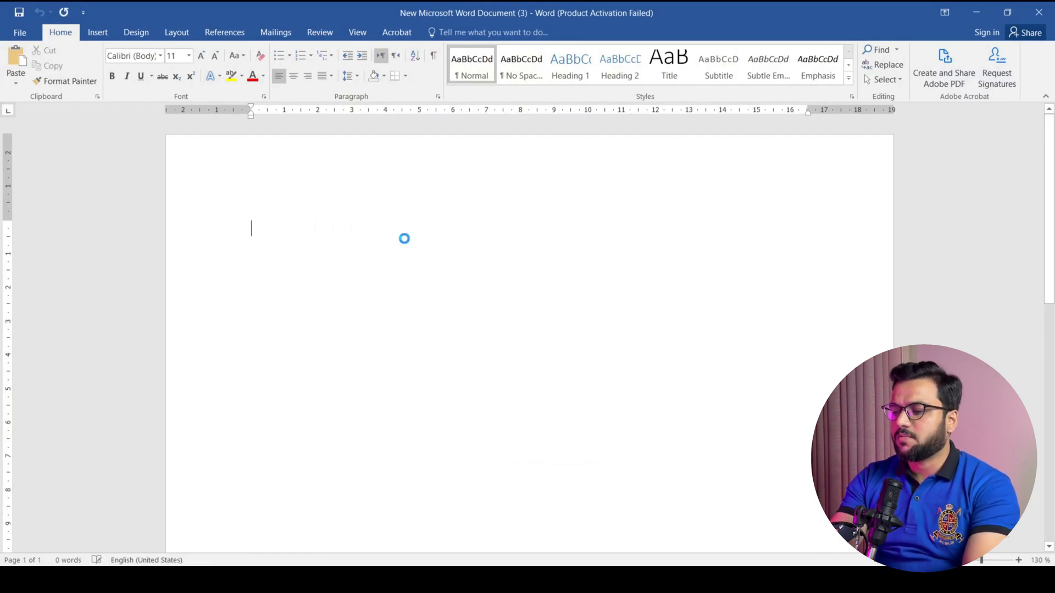
key(ctrl+a)
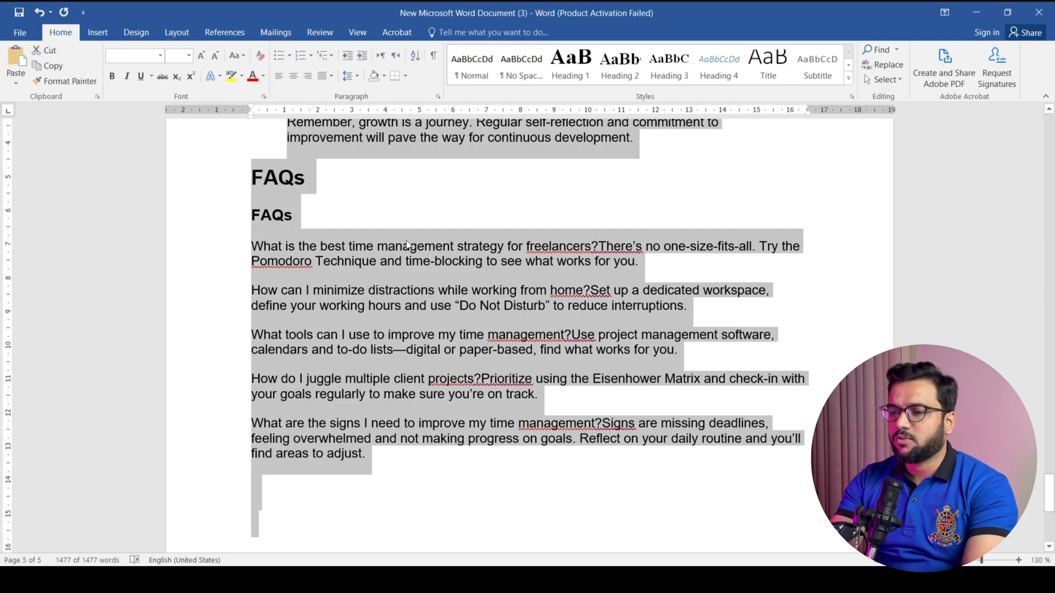
key(alt+Tab)
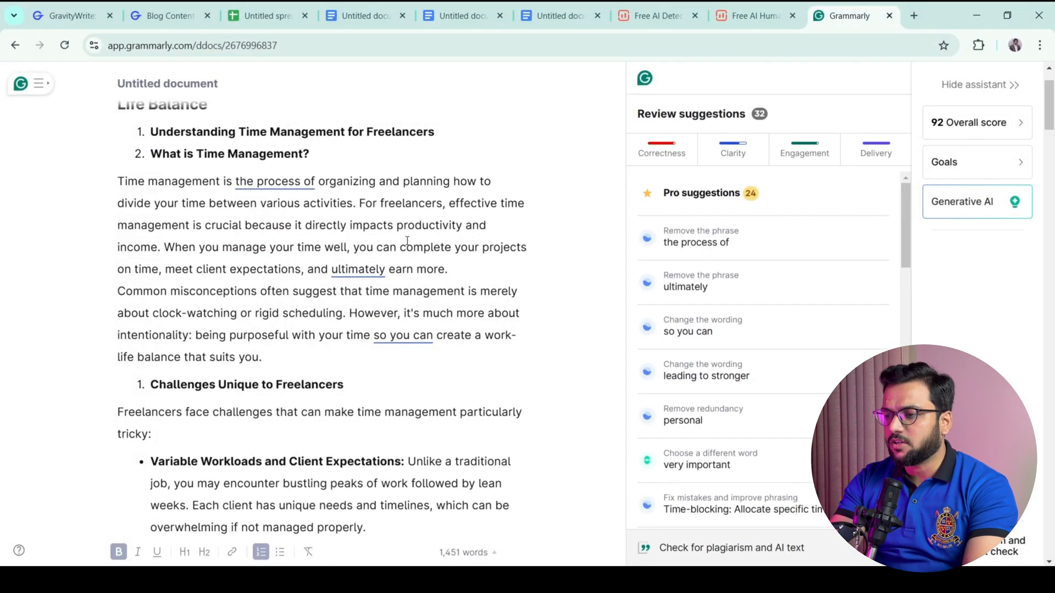
Replace the whole text of the Grammarly document with the article copied from Word and check its heading numbering
click(369, 268)
key(ctrl+a)
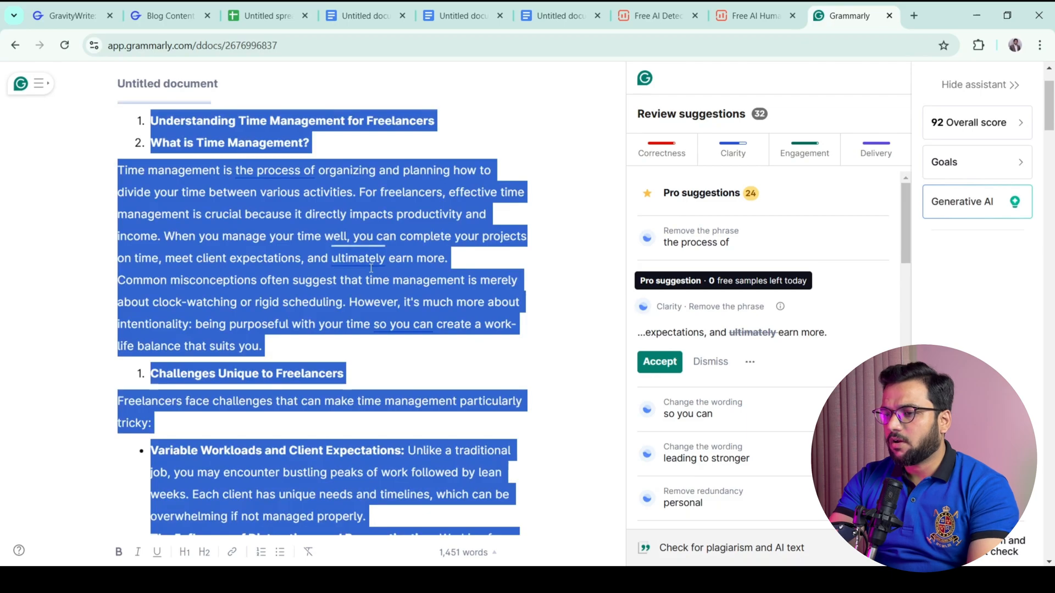
key(BackSpace)
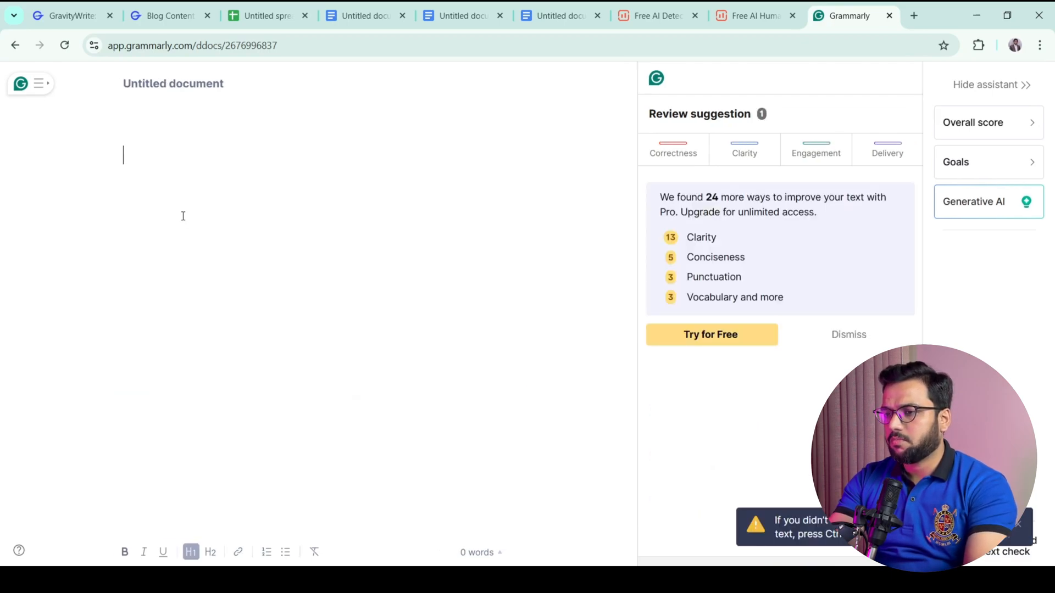
key(ctrl+v)
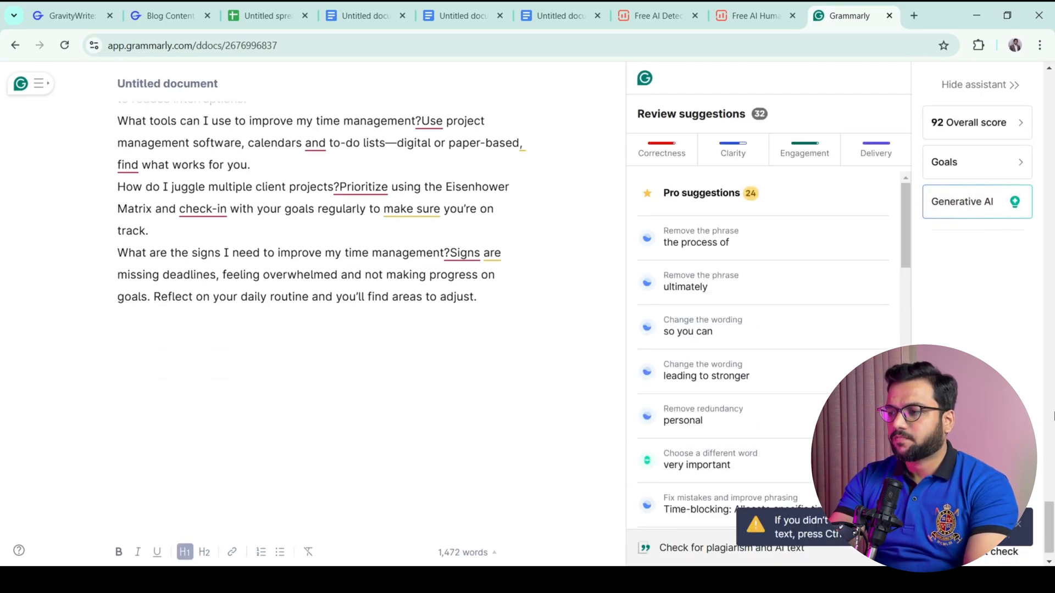
drag(1046, 526, 1045, 98)
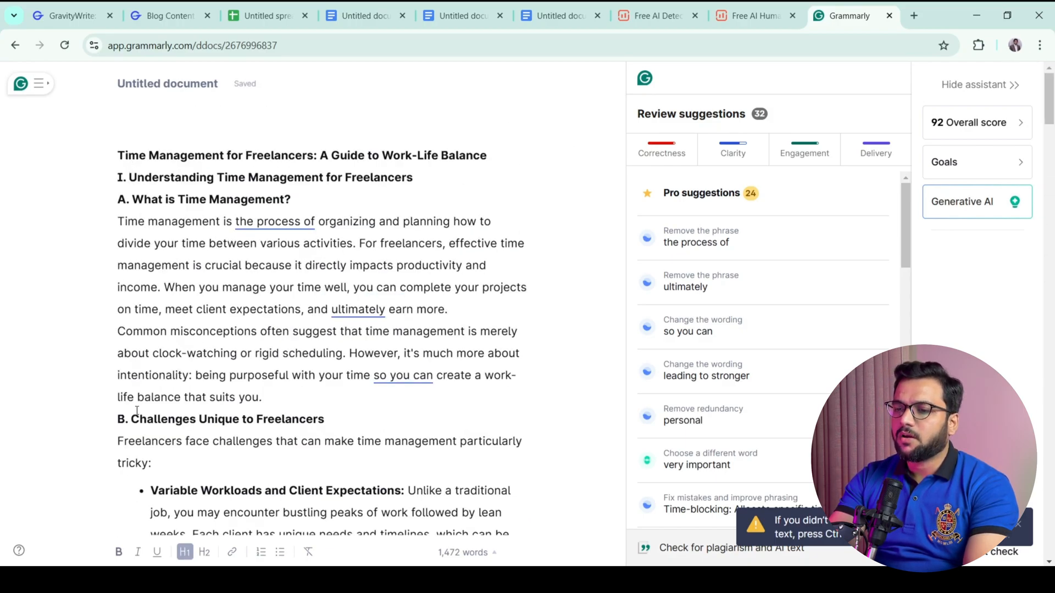
drag(1049, 99, 1052, 168)
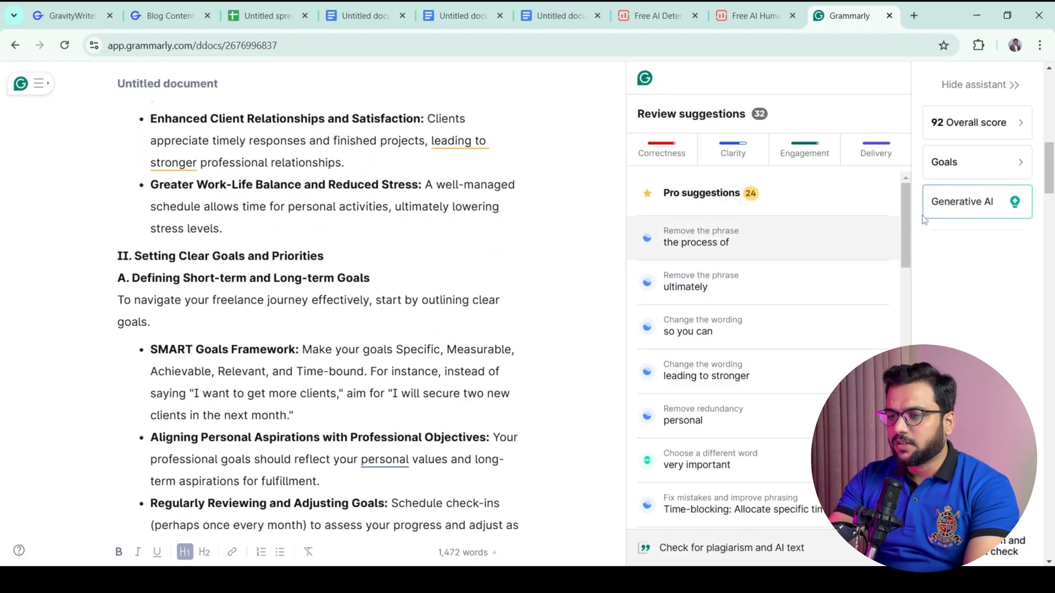
drag(1049, 159, 1051, 88)
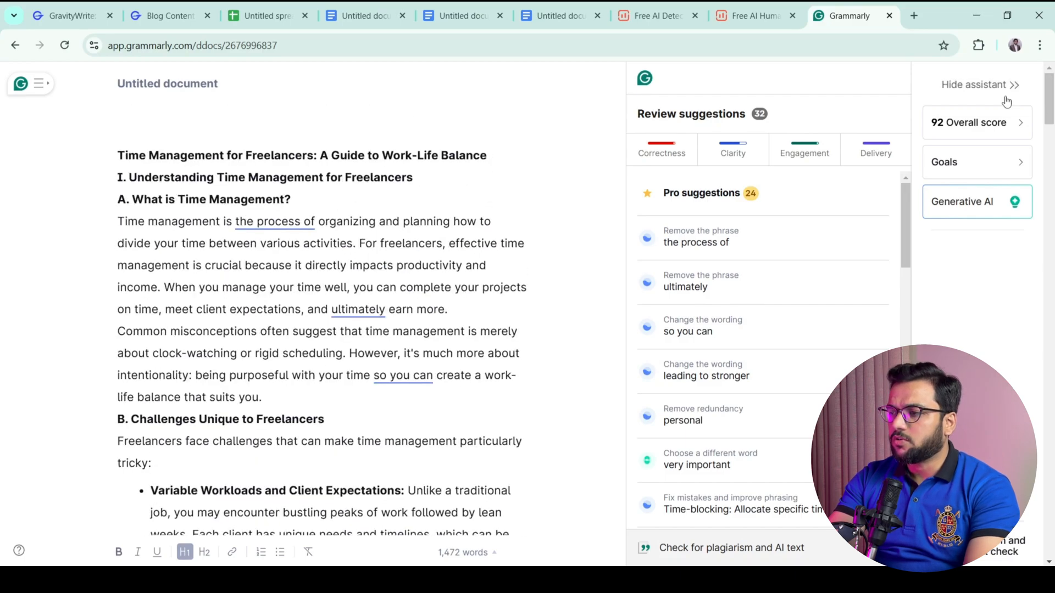
Accept the suggestions to remove "the process of" and "ultimately" from the article's opening paragraph
click(748, 246)
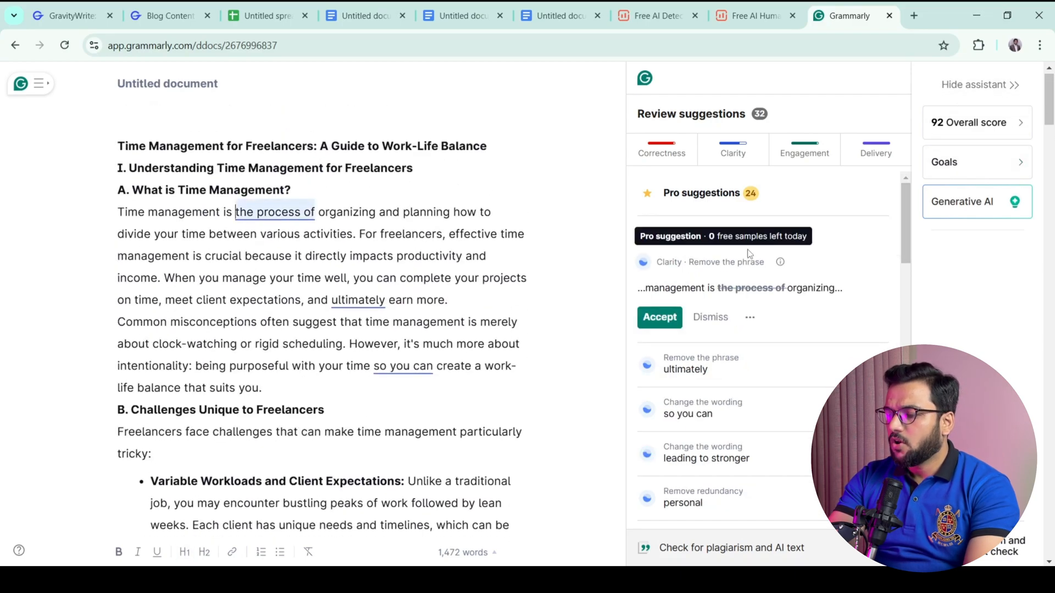
click(663, 317)
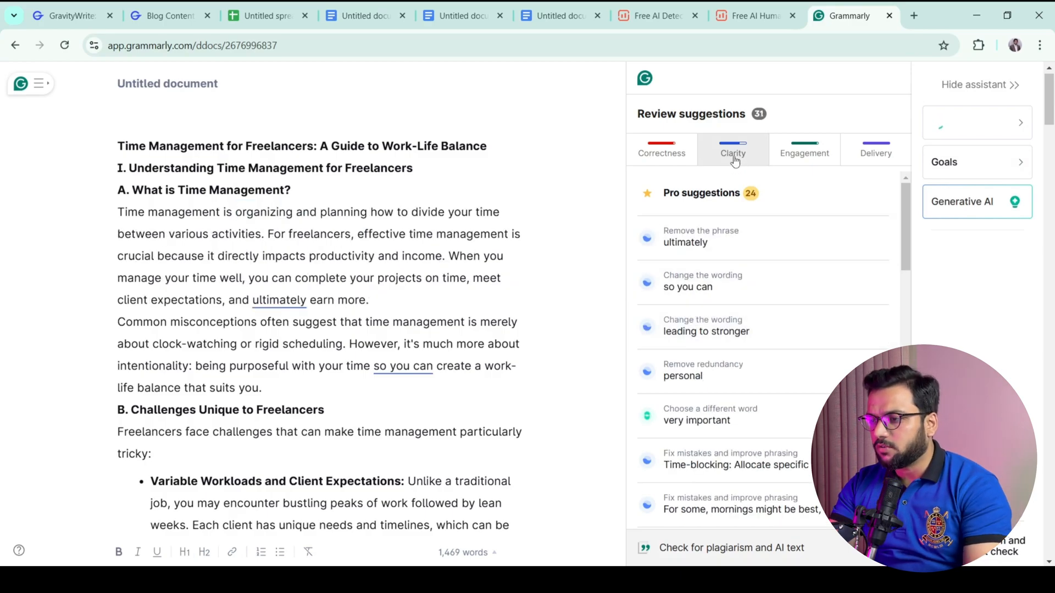
click(695, 241)
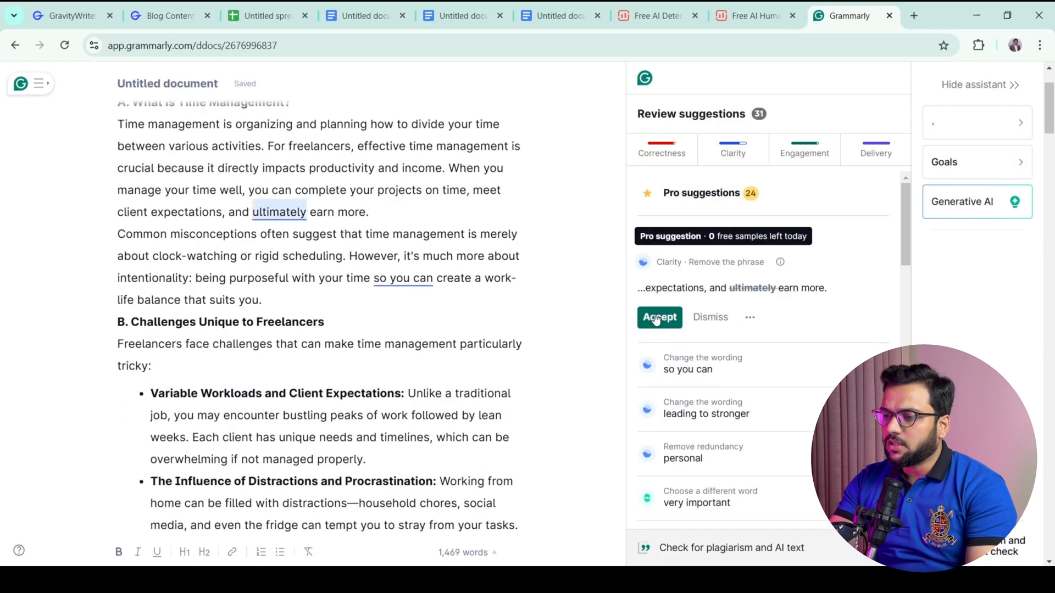
click(653, 318)
click(654, 317)
Accept the Correctness suggestions for missing spaces, missing commas, the infinitive and the spelling of "check-in" in the FAQs
click(661, 150)
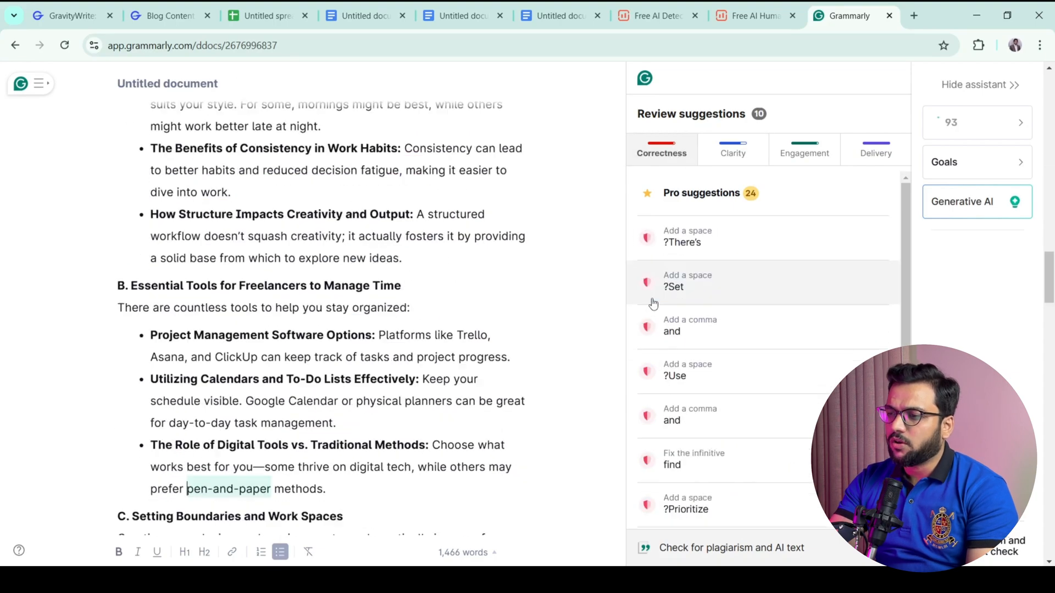
click(679, 250)
click(661, 290)
click(661, 335)
click(661, 380)
click(673, 244)
click(661, 290)
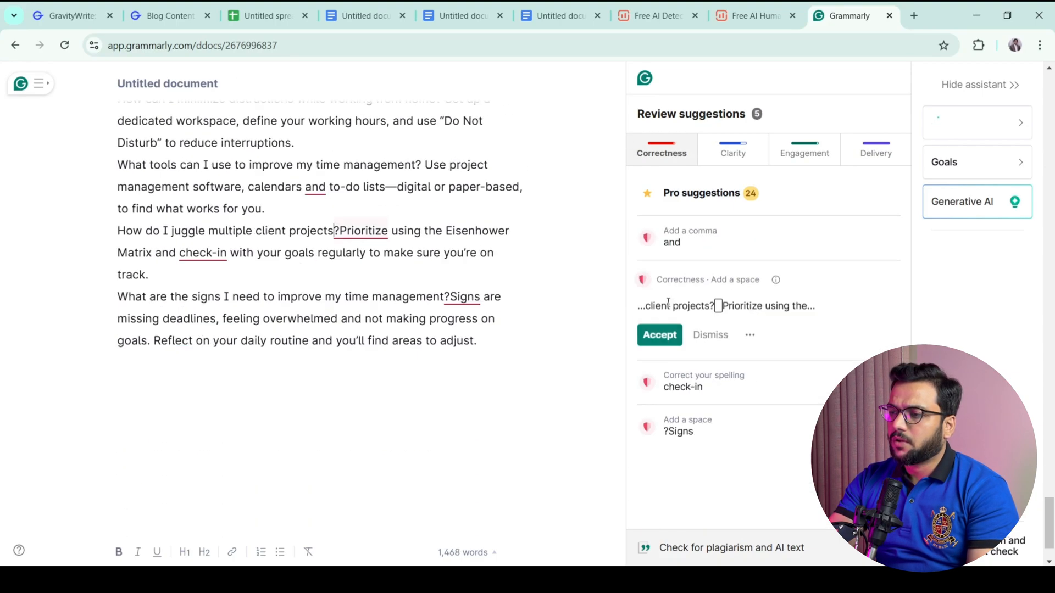
click(661, 334)
click(661, 290)
click(700, 254)
click(672, 291)
click(674, 292)
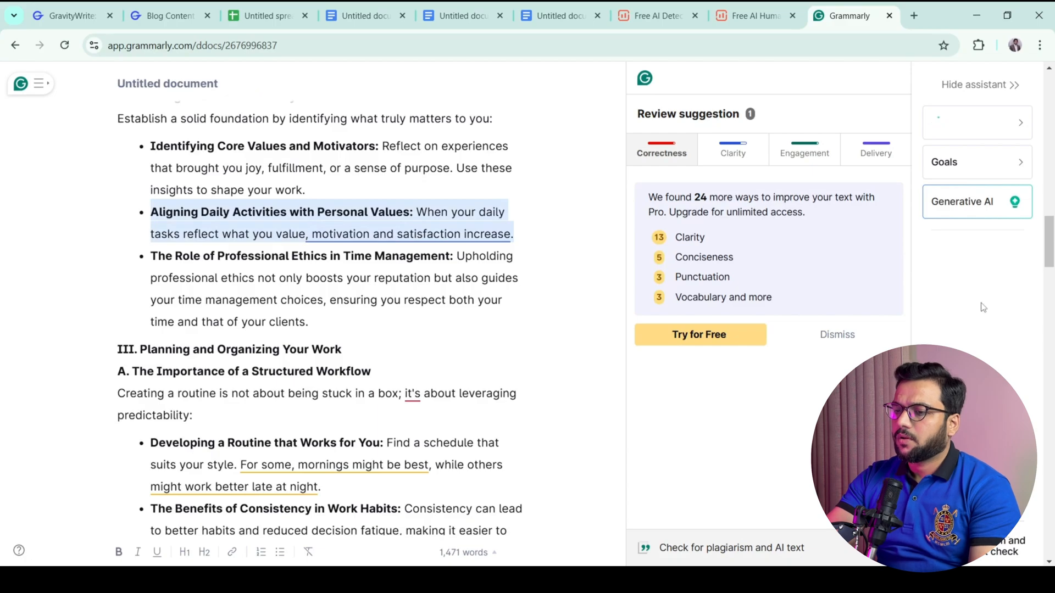
Review the Clarity suggestions and delete the redundant word "personal" before "values" in the Aligning Personal Aspirations bullet
click(762, 158)
scroll(758, 285, down, 6)
scroll(758, 286, up, 6)
click(709, 283)
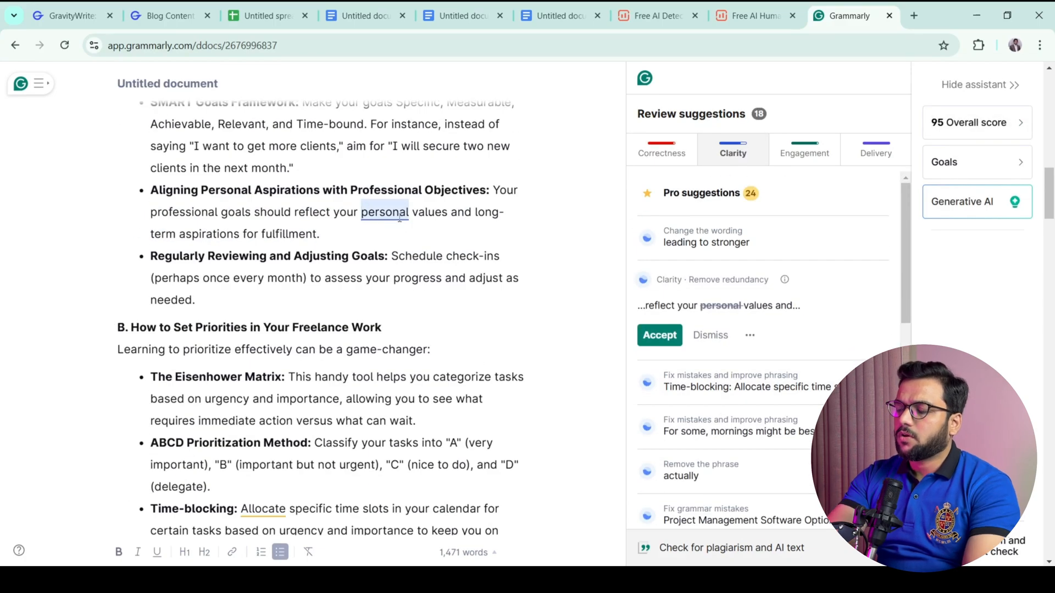
double_click(385, 212)
key(BackSpace)
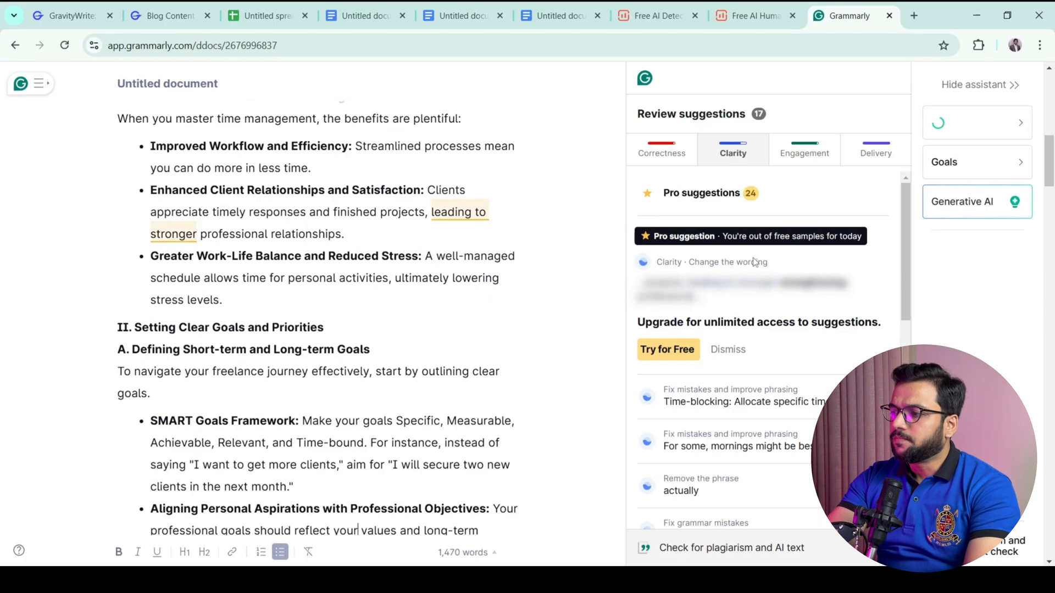
Change "leading" to "leads" in the Enhanced Client Relationships bullet and "Allocate" to "Allocating the" in the Time-blocking bullet
drag(474, 214, 455, 213)
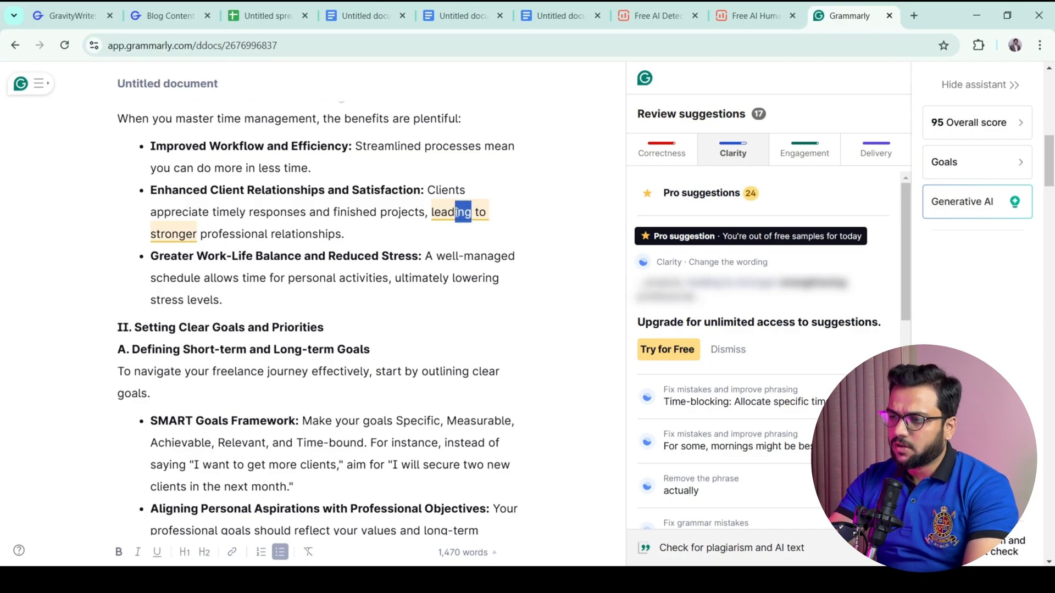
text(s)
drag(289, 213, 280, 213)
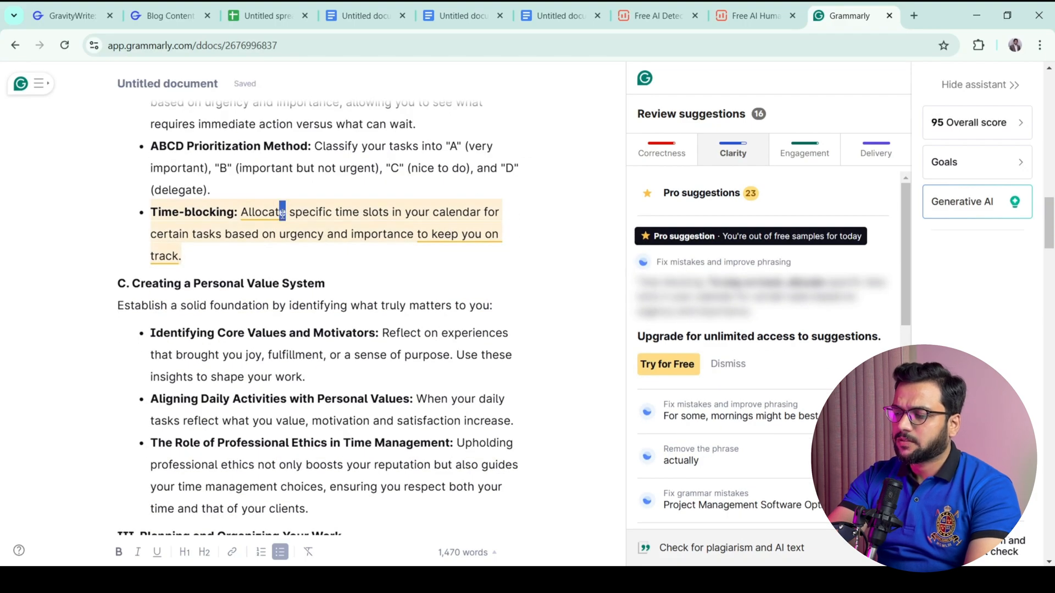
text(ing the)
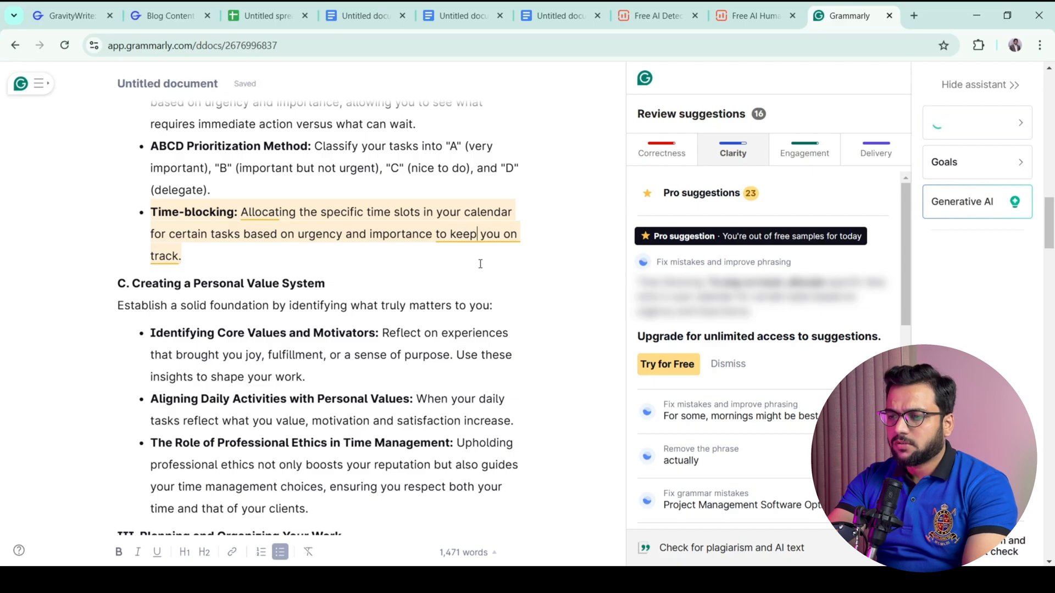
Delete "For some" in the "Developing a Routine that Works for You" bullet and "actually" in the "How Structure Impacts Creativity and Output" bullet
drag(295, 214, 235, 214)
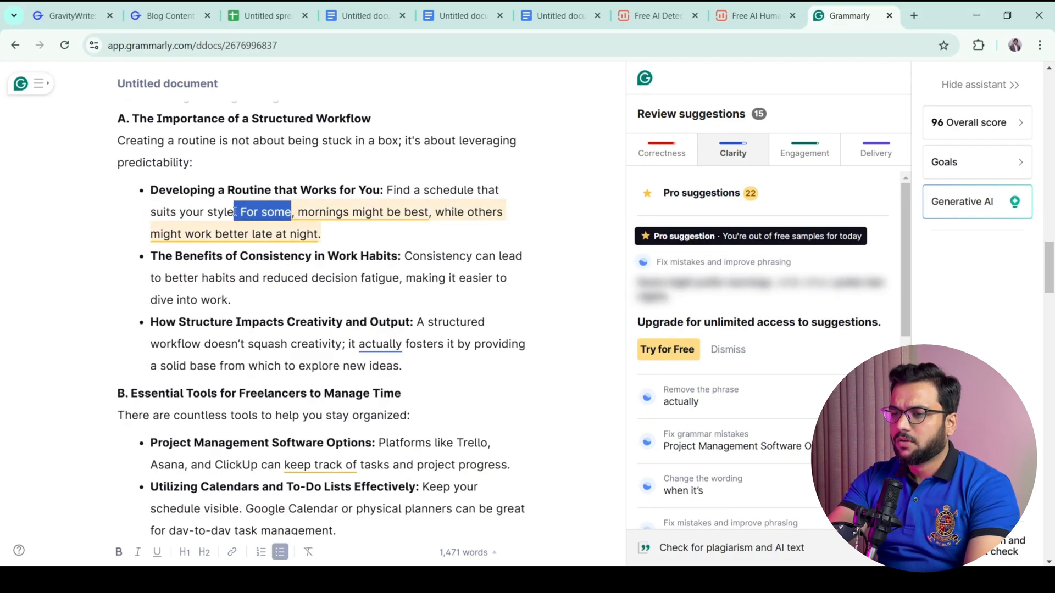
key(BackSpace)
click(659, 290)
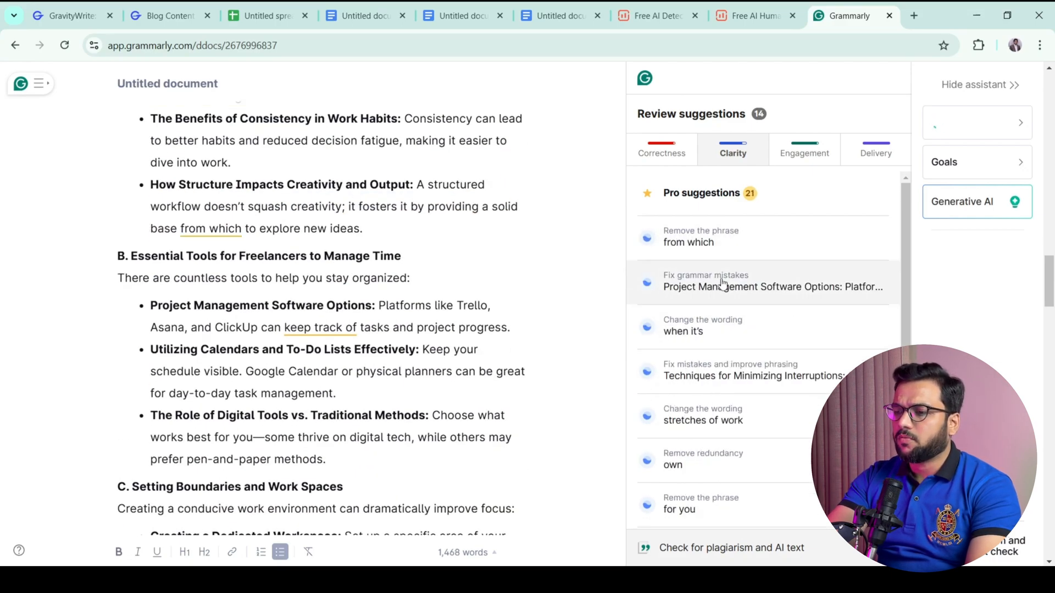
Revise the word "can" in the "Project Management Software Options" bullet to resolve its grammar suggestion
click(662, 284)
drag(282, 236, 262, 236)
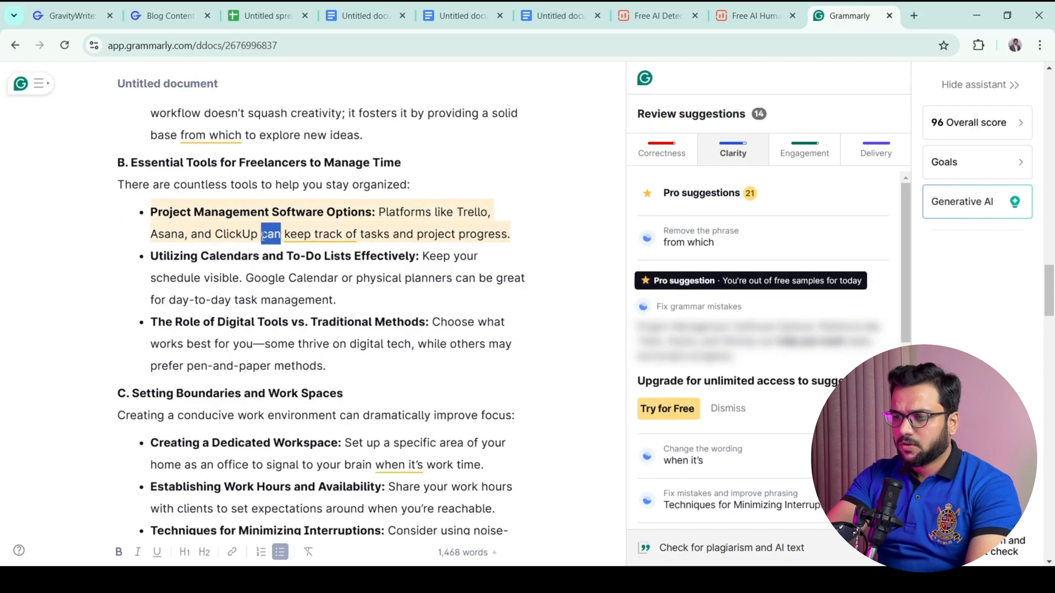
scroll(293, 278, down, 5)
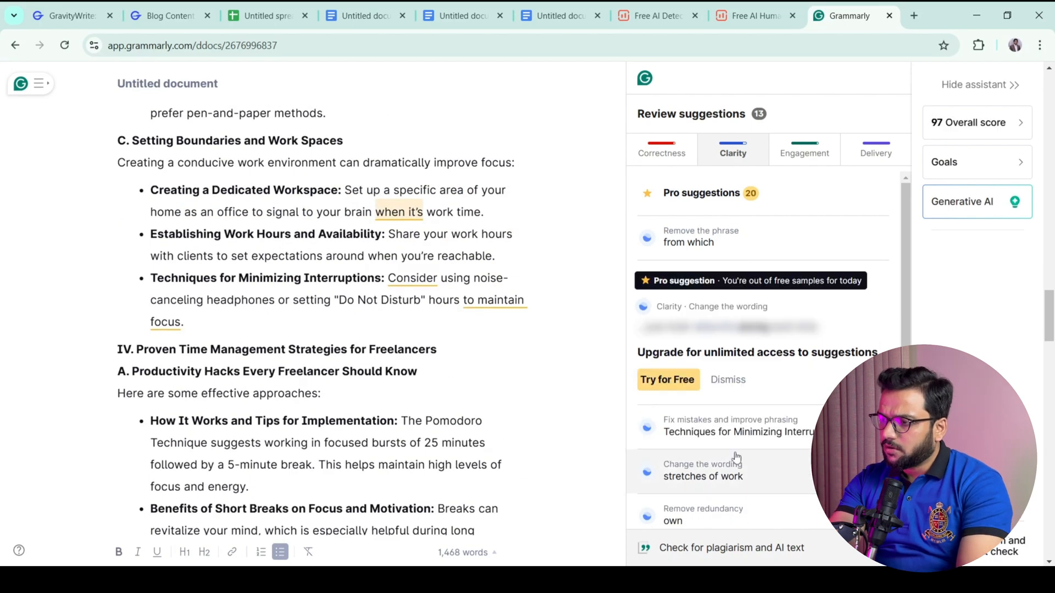
Reword the FAQ answer about juggling multiple client projects so it uses "ensure" before "you're on track"
scroll(695, 458, down, 5)
click(695, 458)
drag(383, 212, 441, 212)
text(ensure)
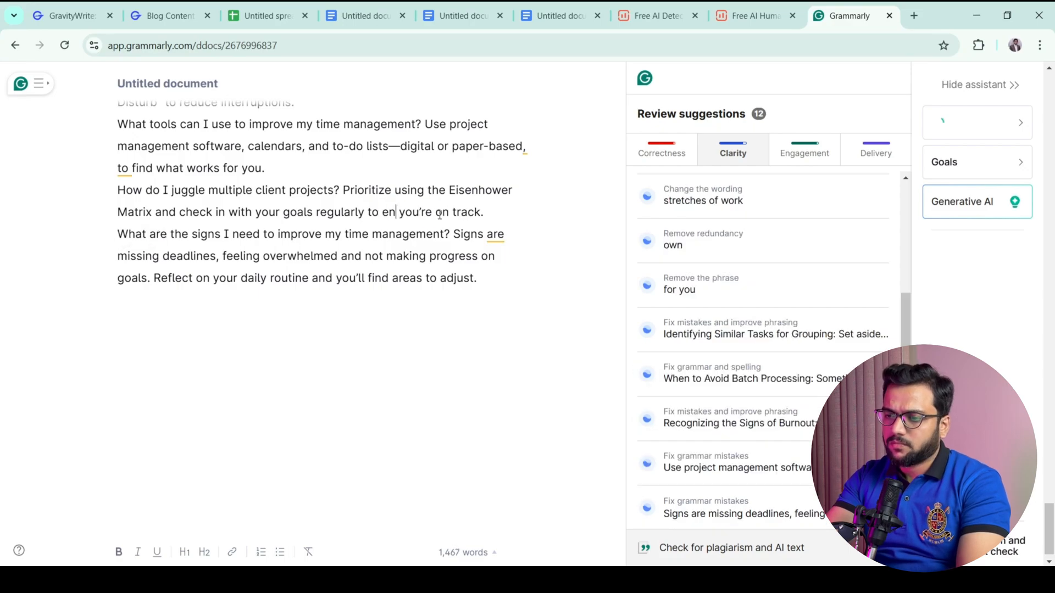
Replace "stretches of" with "hour of" in the "Benefits of Short Breaks on Focus and Motivation" bullet
click(703, 286)
click(174, 169)
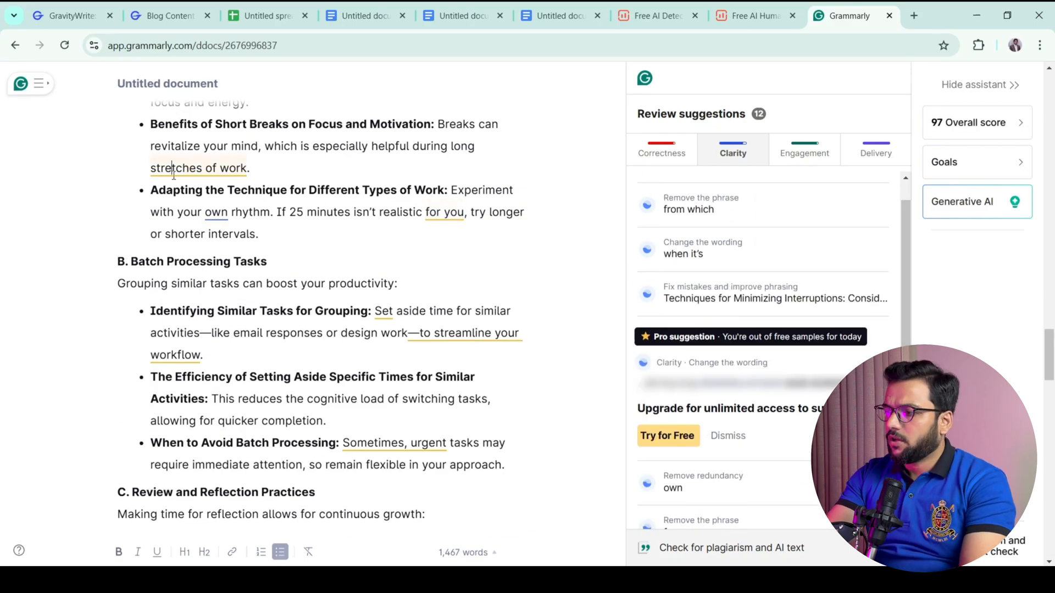
drag(205, 170, 150, 167)
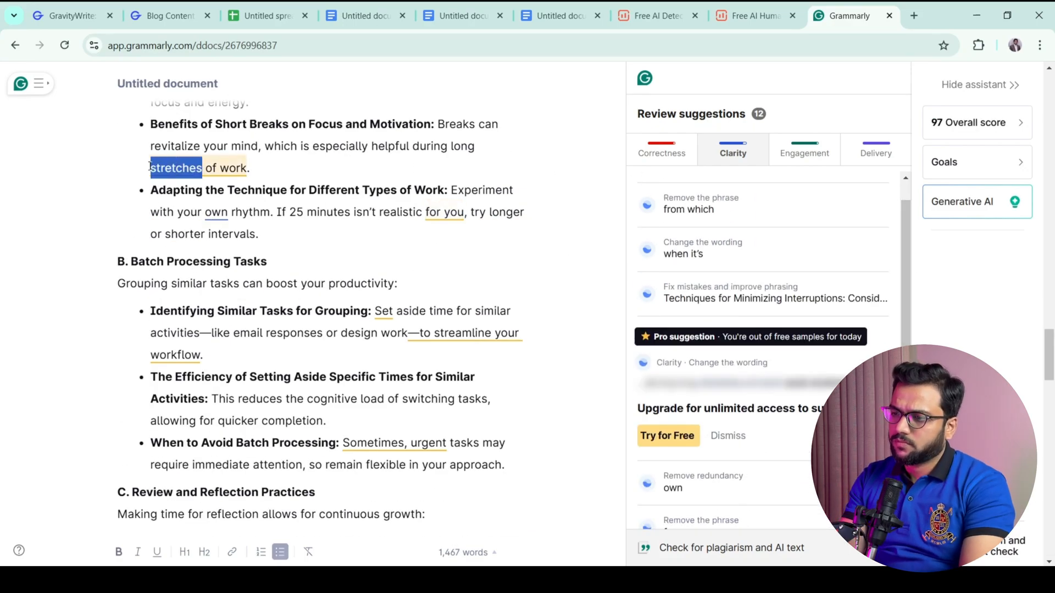
text(hour of)
Remove "own" and the phrase "for you" from the "Adapting the Technique for Different Types of Work" bullet
click(450, 213)
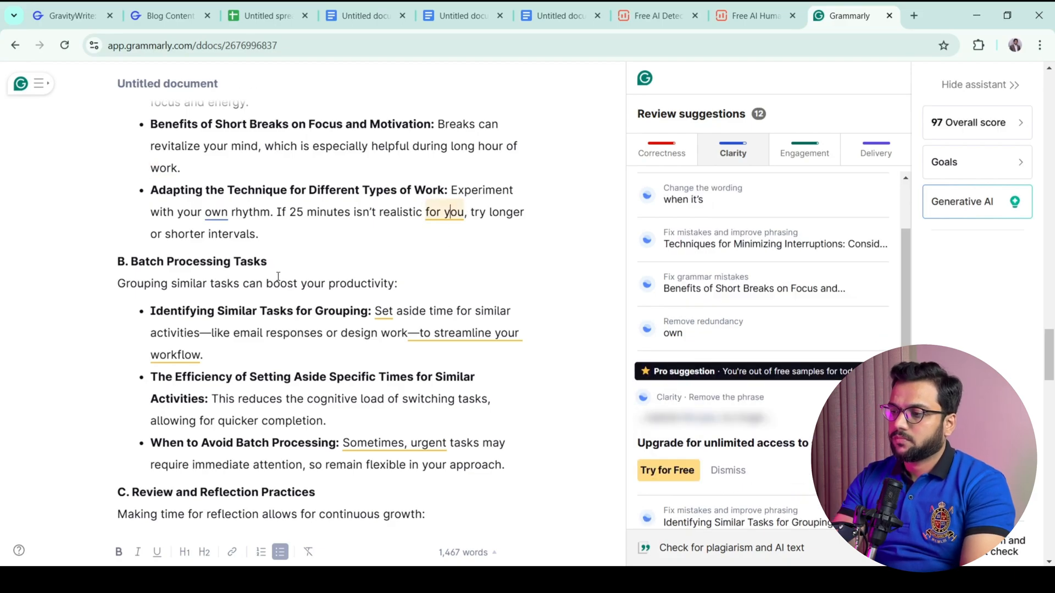
double_click(216, 213)
key(BackSpace)
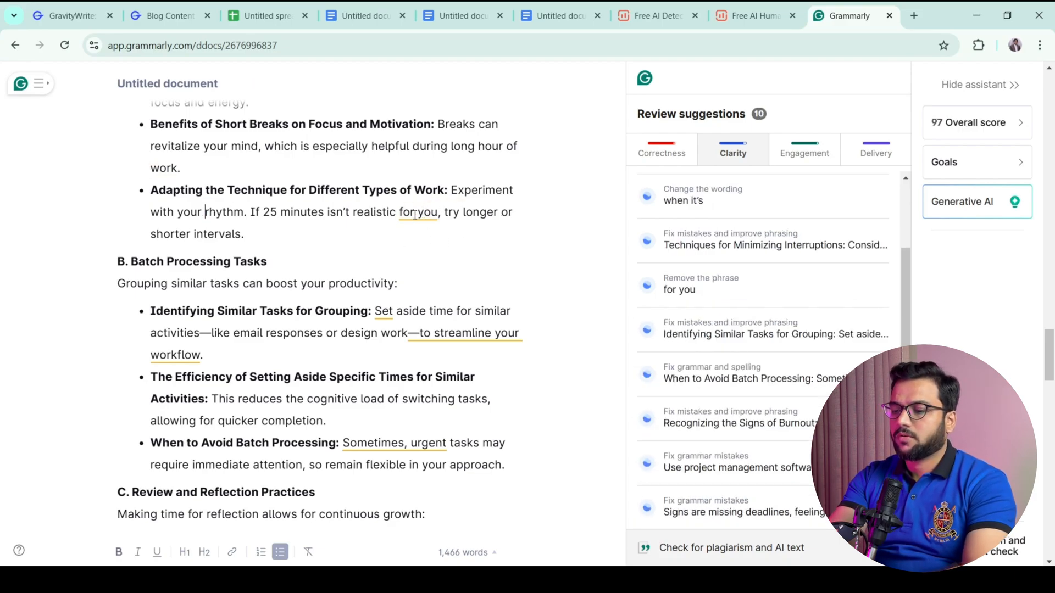
double_click(408, 213)
text(to)
drag(400, 213, 434, 212)
key(BackSpace)
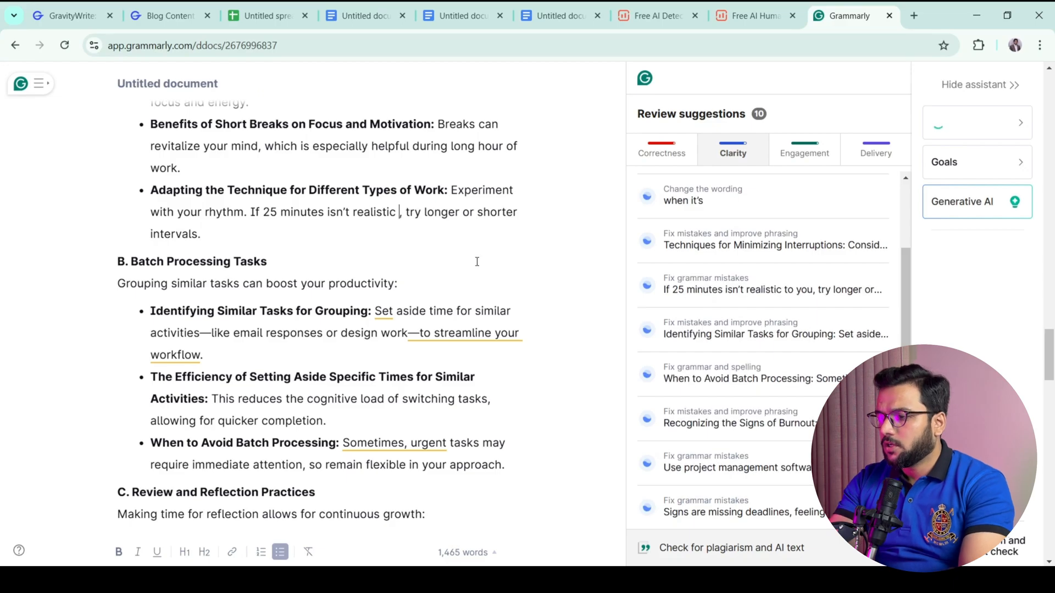
key(BackSpace)
click(477, 263)
Delete the phrase "from which" in the "How Structure Impacts Creativity and Output" bullet
click(754, 220)
drag(182, 214, 242, 213)
key(BackSpace)
key(BackSpace)
Examine the remaining clarity suggestions for minimizing interruptions and batch processing against their highlighted passages
click(769, 275)
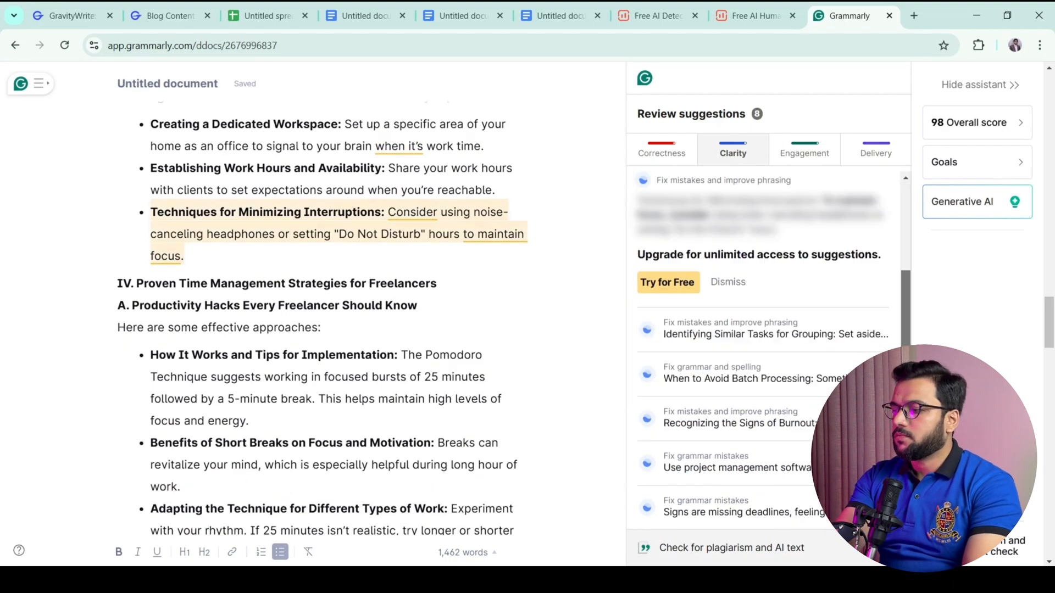
click(742, 337)
click(735, 295)
click(735, 259)
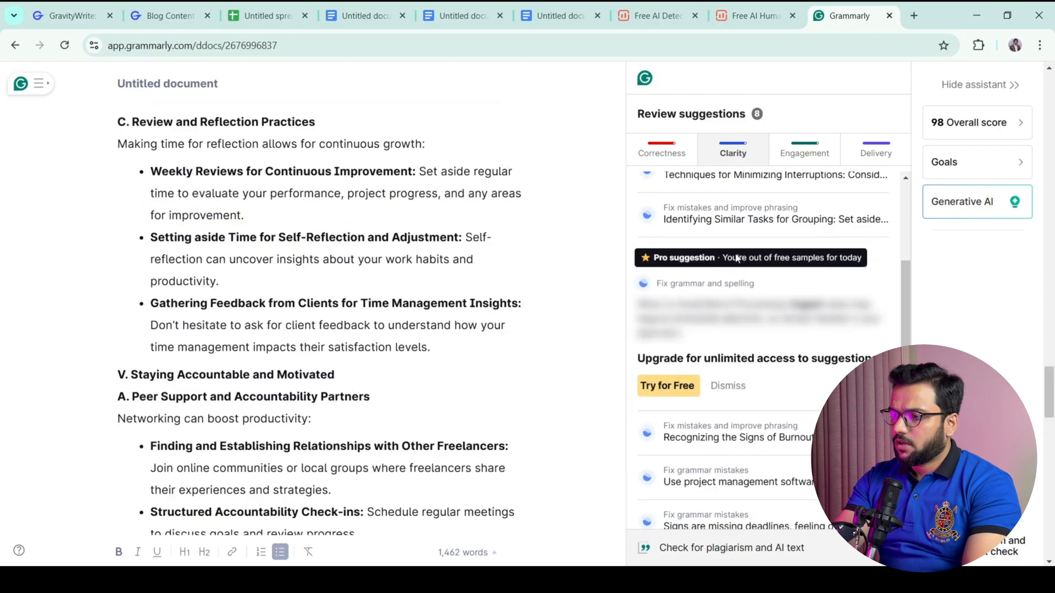
click(746, 227)
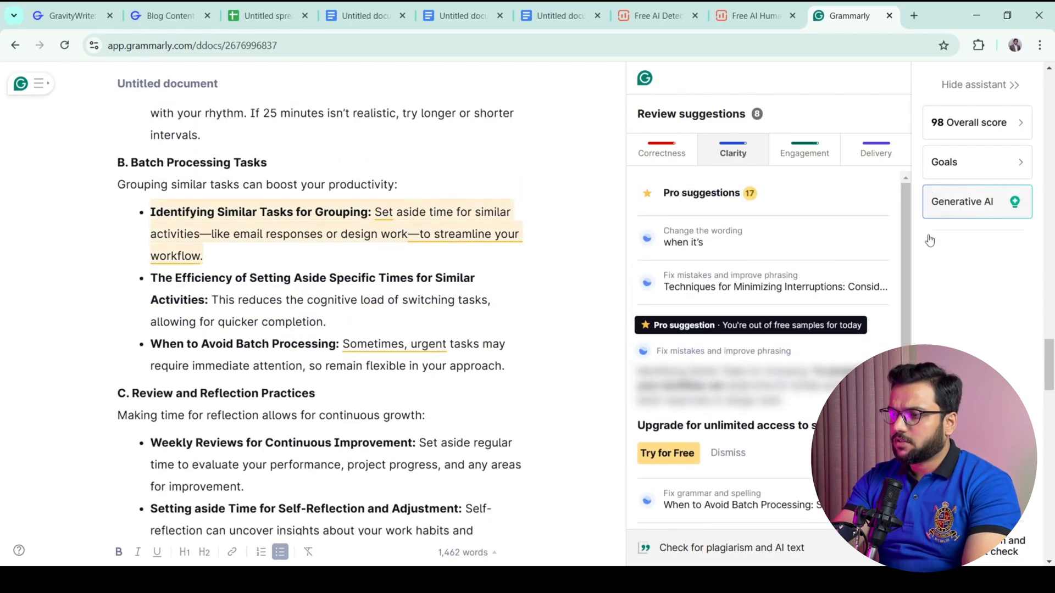
Copy the whole corrected article and use it to replace the full text of the article document in Google Docs
drag(1049, 384, 1044, 180)
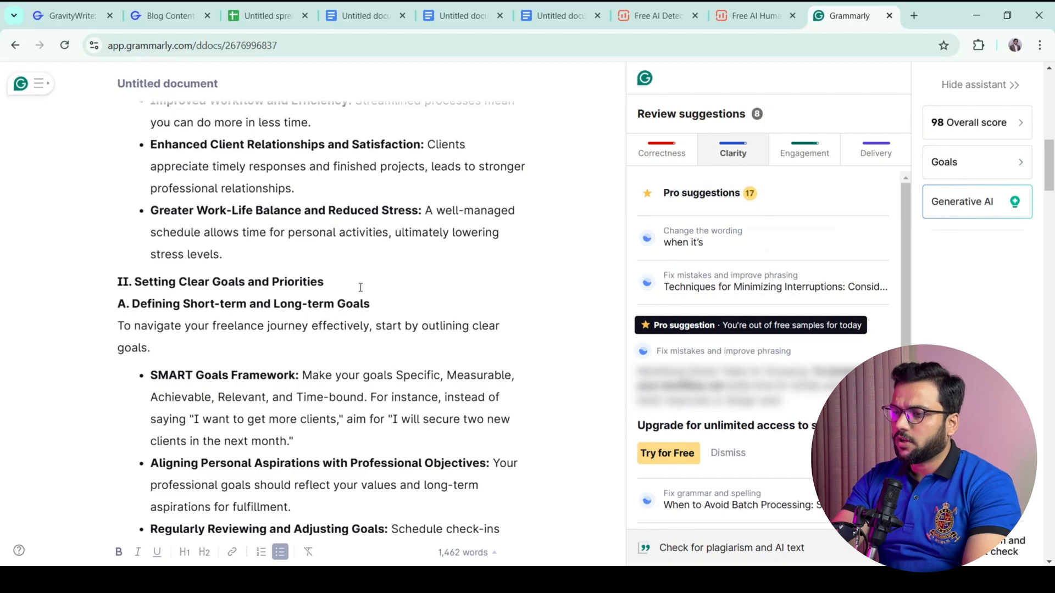
key(ctrl+a)
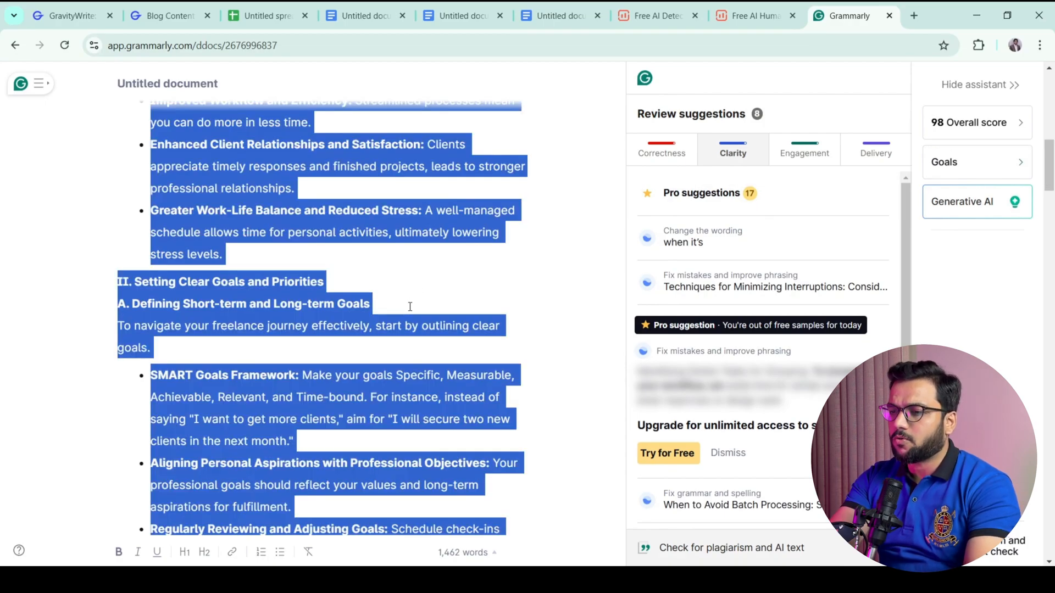
click(558, 15)
key(ctrl+a)
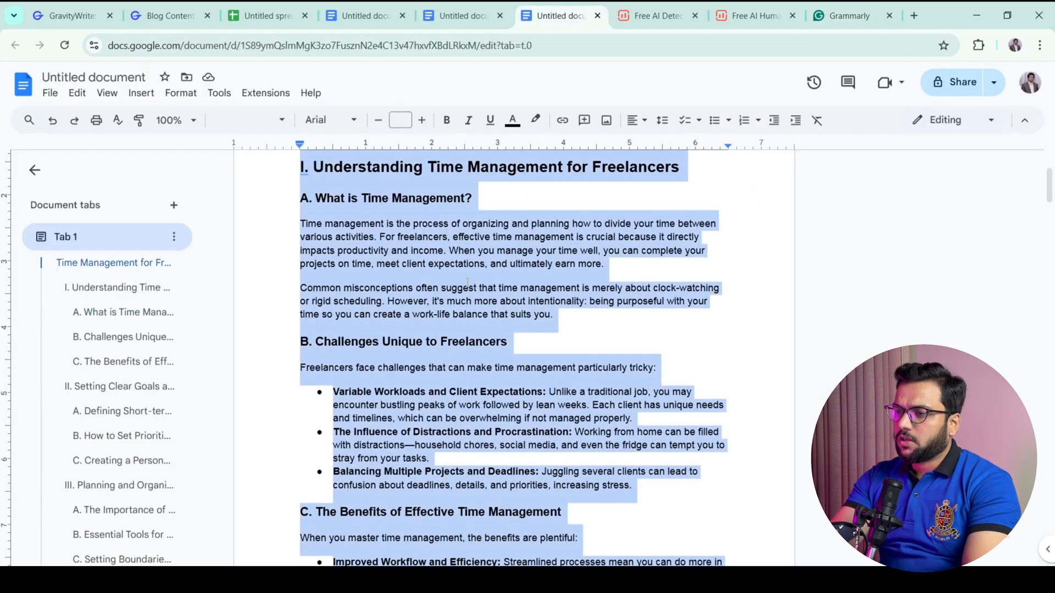
key(BackSpace)
key(ctrl+v)
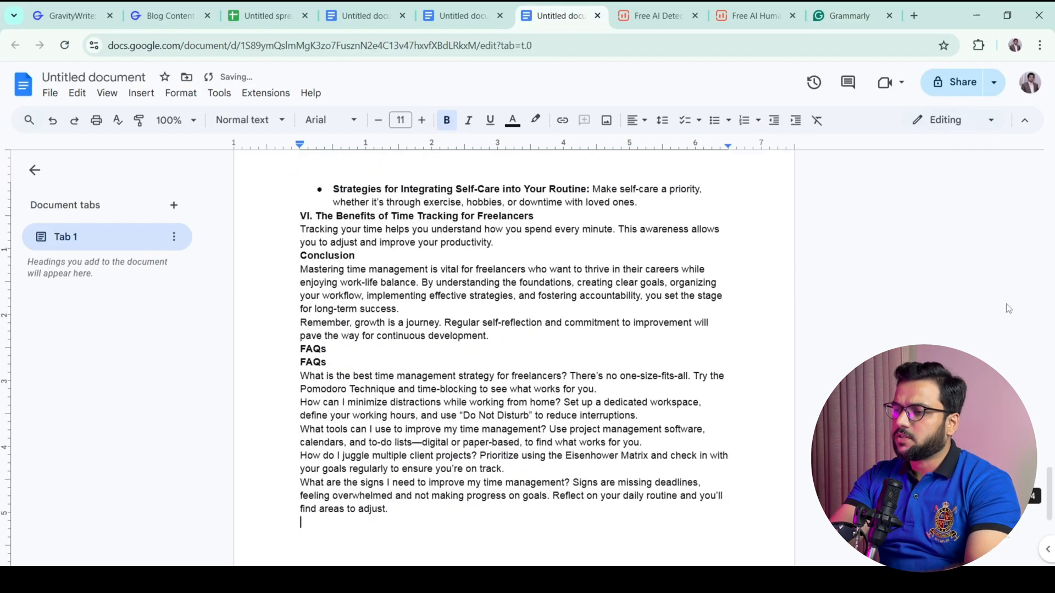
Remove the duplicate "FAQs" heading line near the end of the document
drag(1048, 493, 1049, 507)
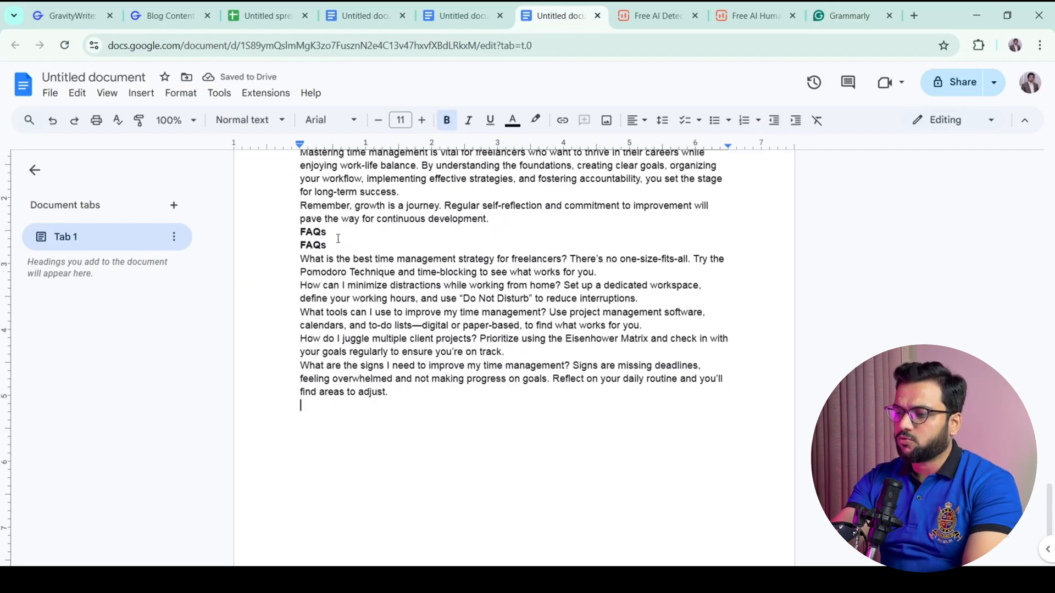
drag(317, 231, 300, 232)
key(BackSpace)
key(BackSpace)
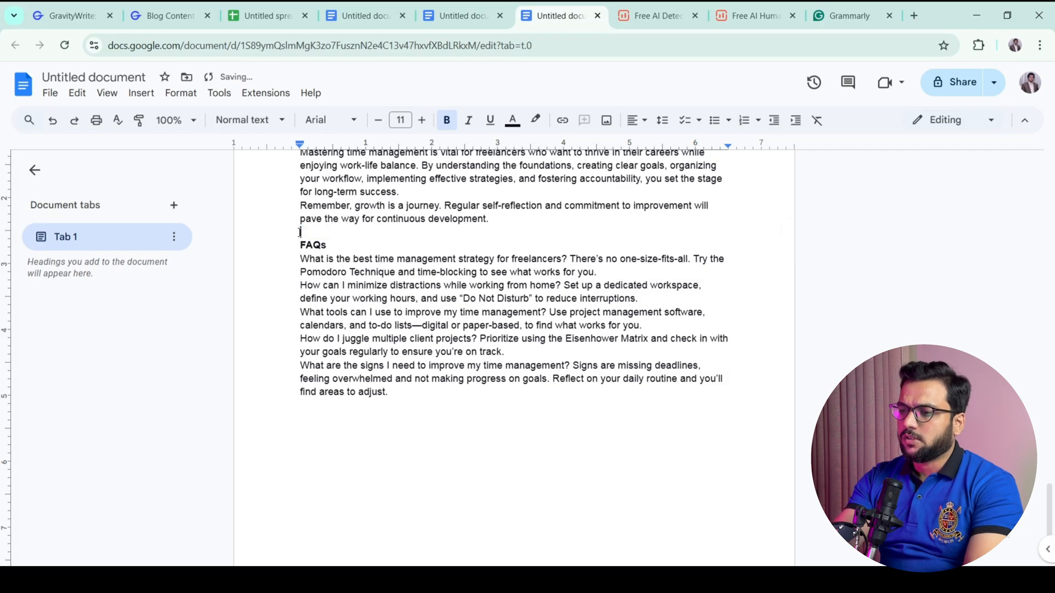
Add space after every paragraph in the whole document
key(ctrl+a)
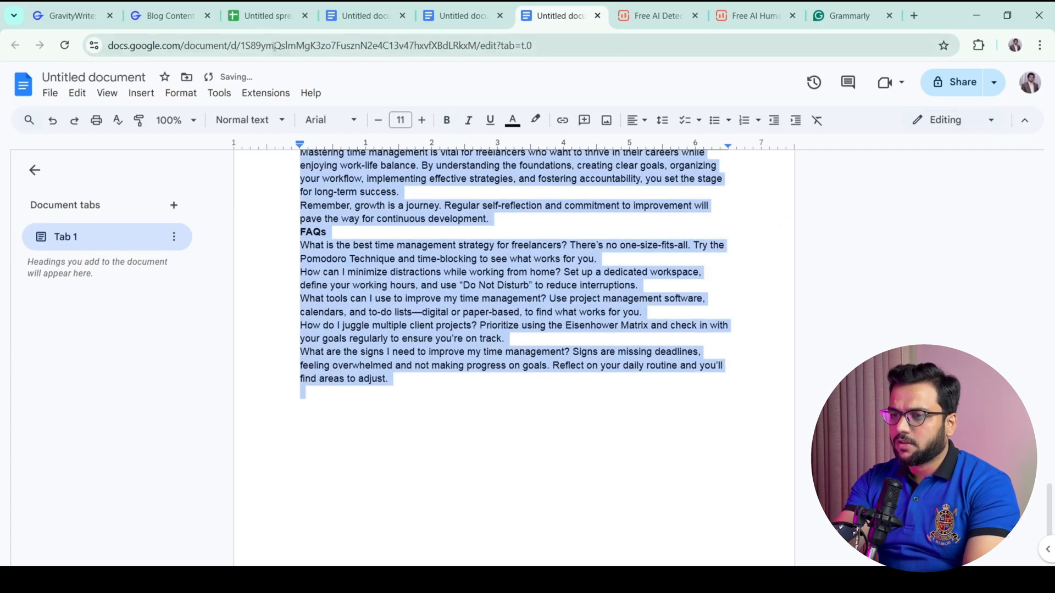
click(179, 96)
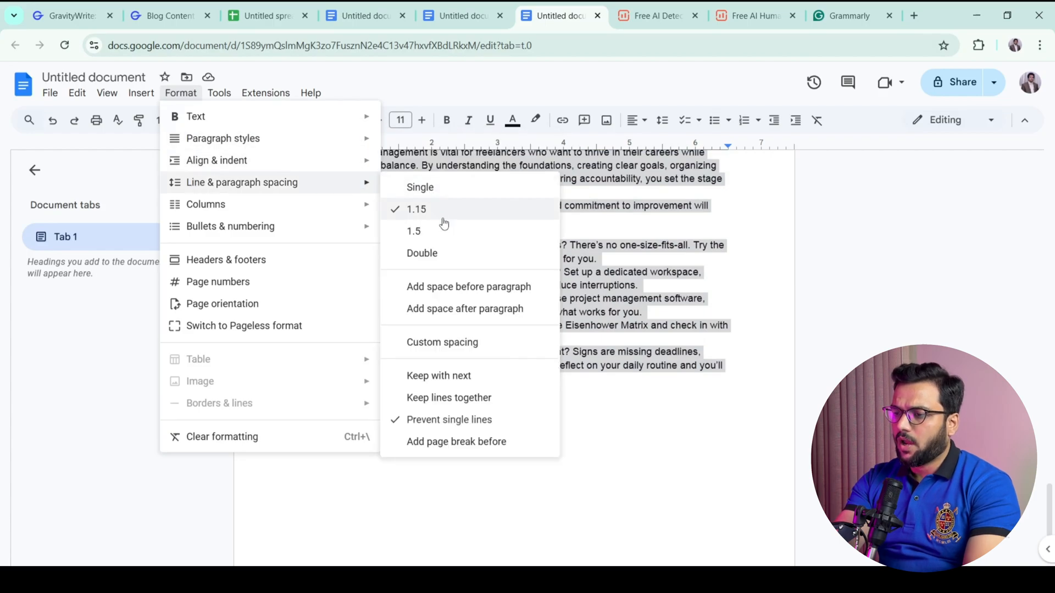
click(468, 306)
click(471, 301)
Apply the Heading 1 style to the title "Time Management for Freelancers: A Guide to Work-Life Balance"
drag(1048, 440, 1048, 165)
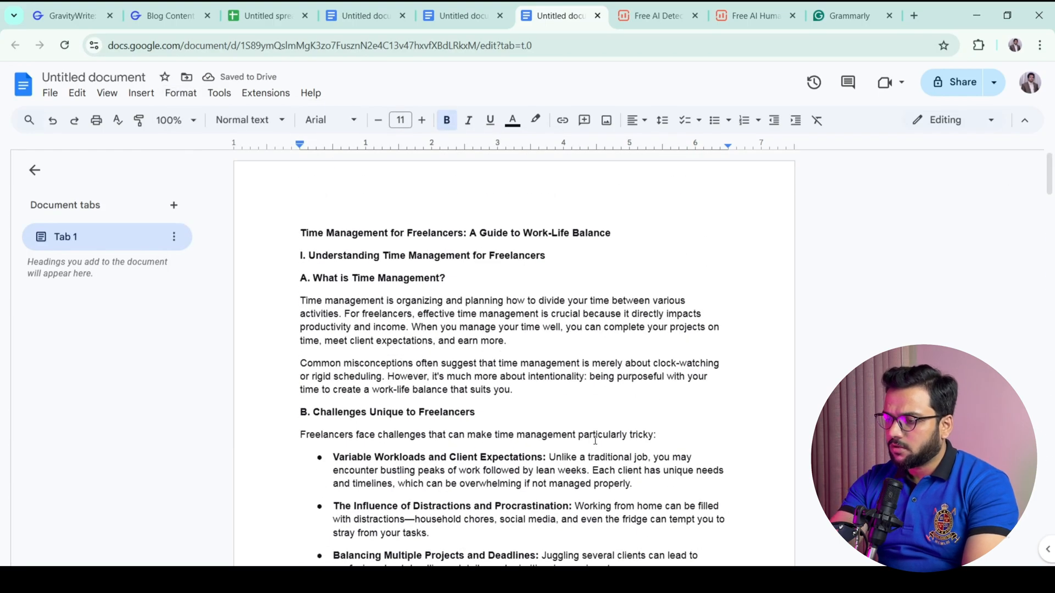
double_click(564, 236)
triple_click(564, 236)
click(181, 93)
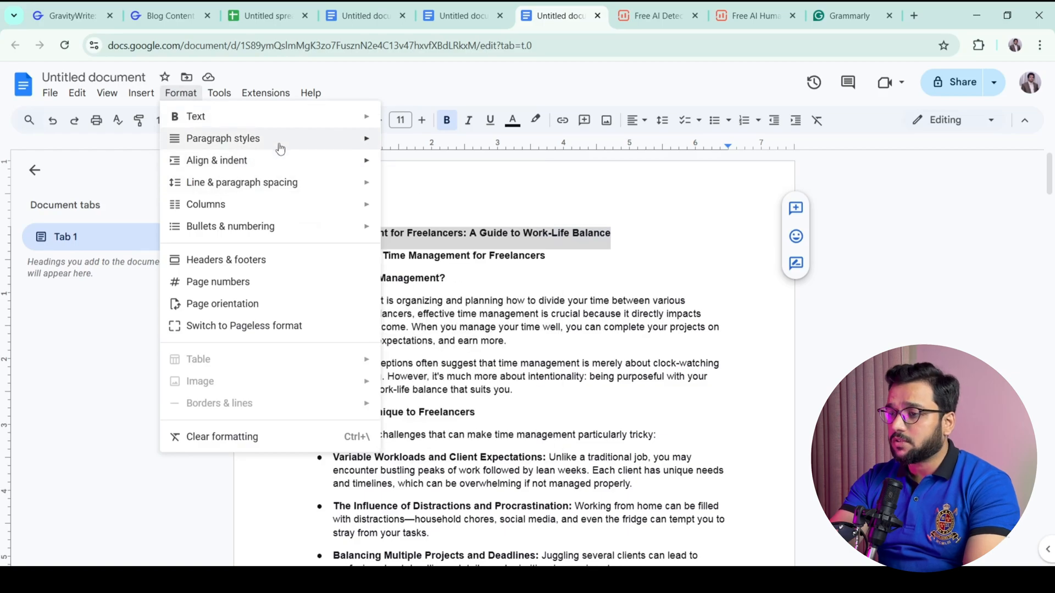
mouse_move(278, 140)
mouse_move(445, 246)
click(617, 250)
Check the word count of the entire document, then dismiss the count
click(495, 367)
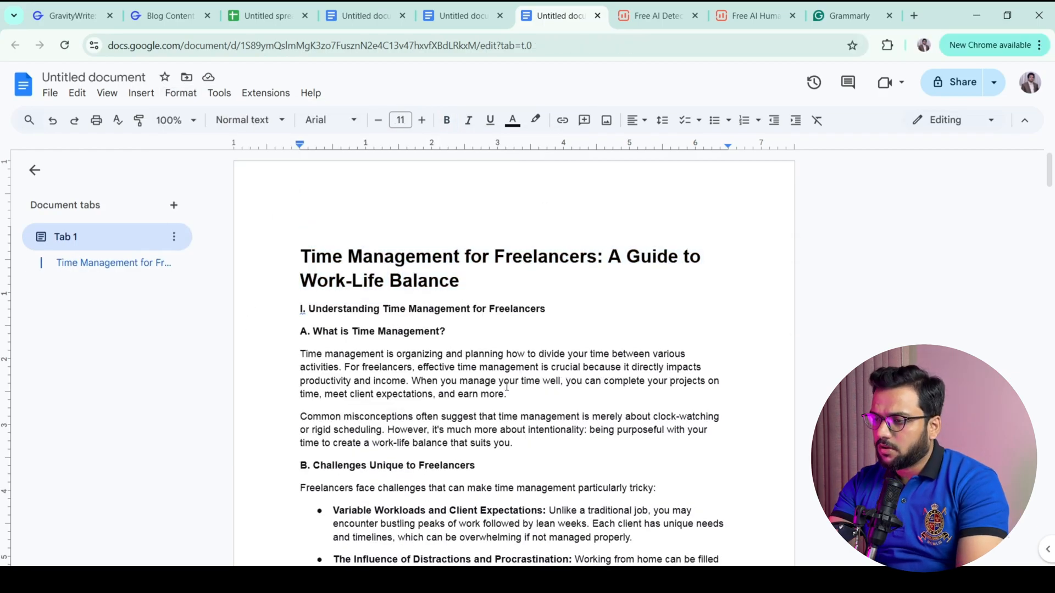
key(ctrl+shift+c)
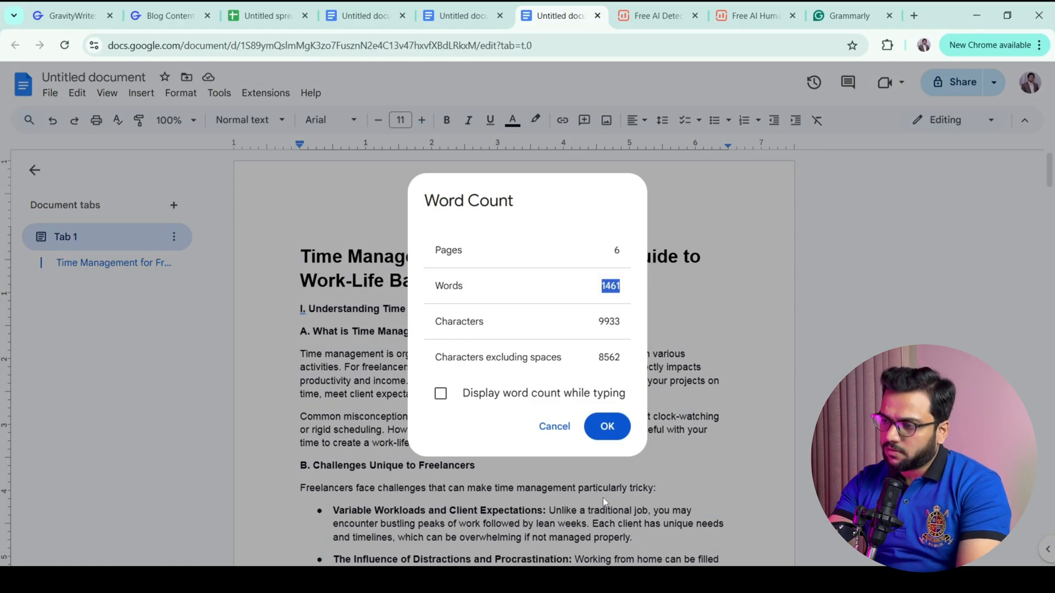
click(607, 427)
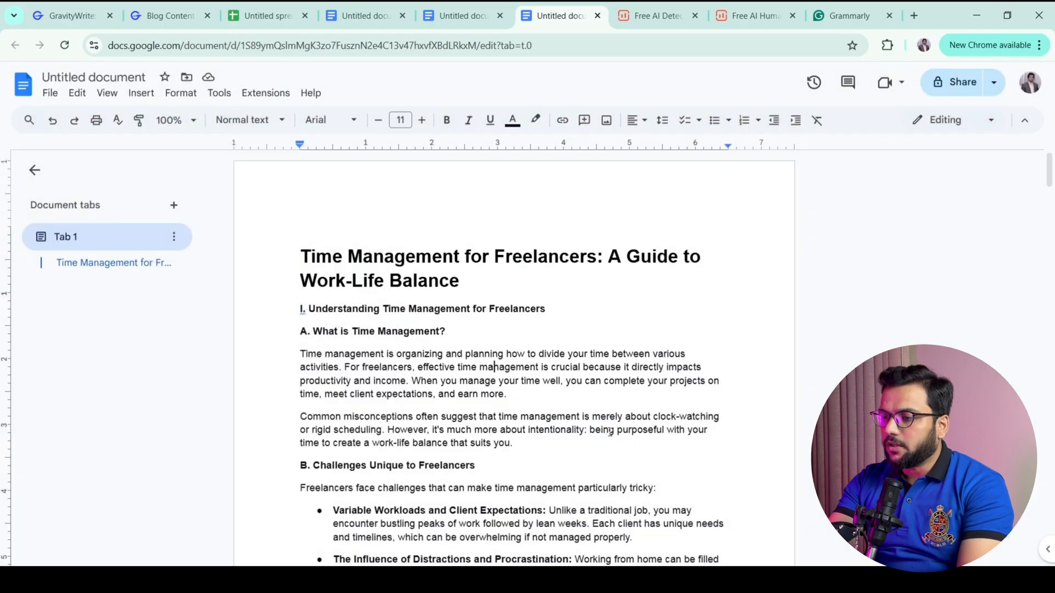
Move the untitled outline document with the bare bullet headings to the trash and close it
click(363, 15)
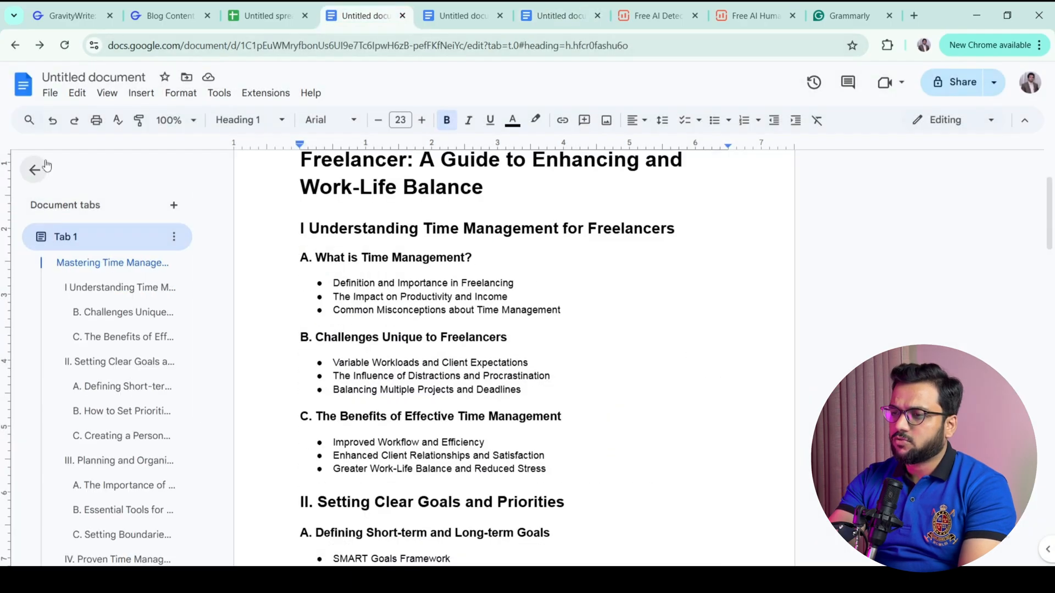
click(50, 94)
click(132, 338)
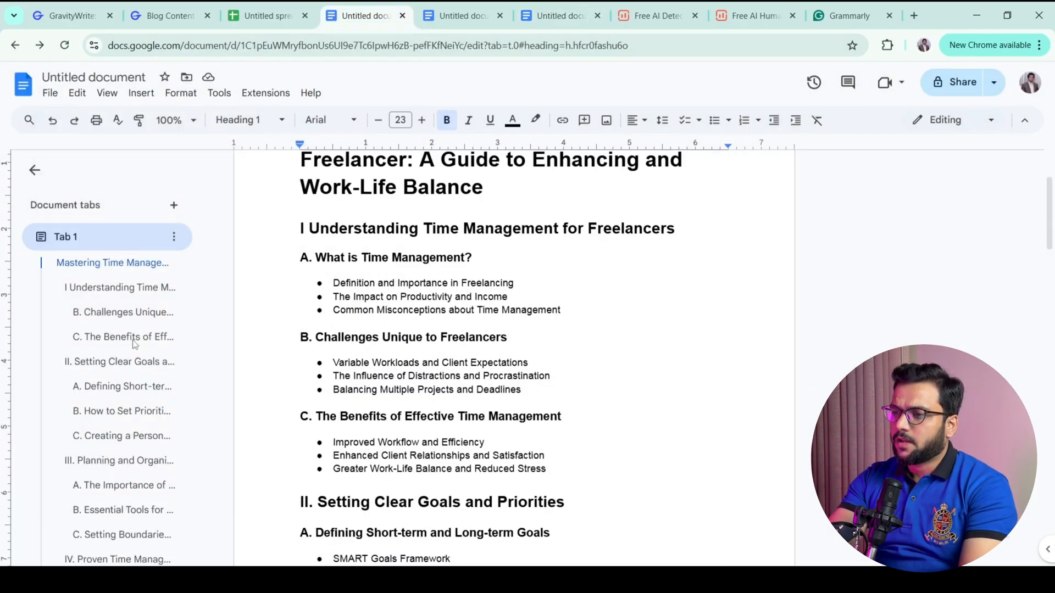
middle_click(356, 22)
Move the old untitled draft "Mastering Time Management as a Freelancer" to the trash and close it
click(50, 92)
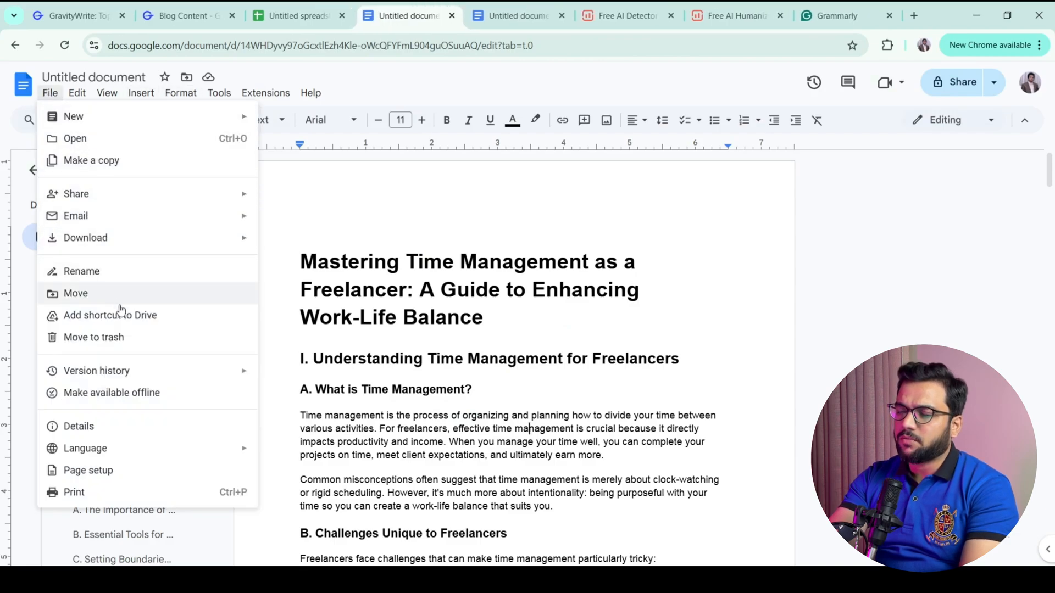
click(130, 337)
middle_click(416, 8)
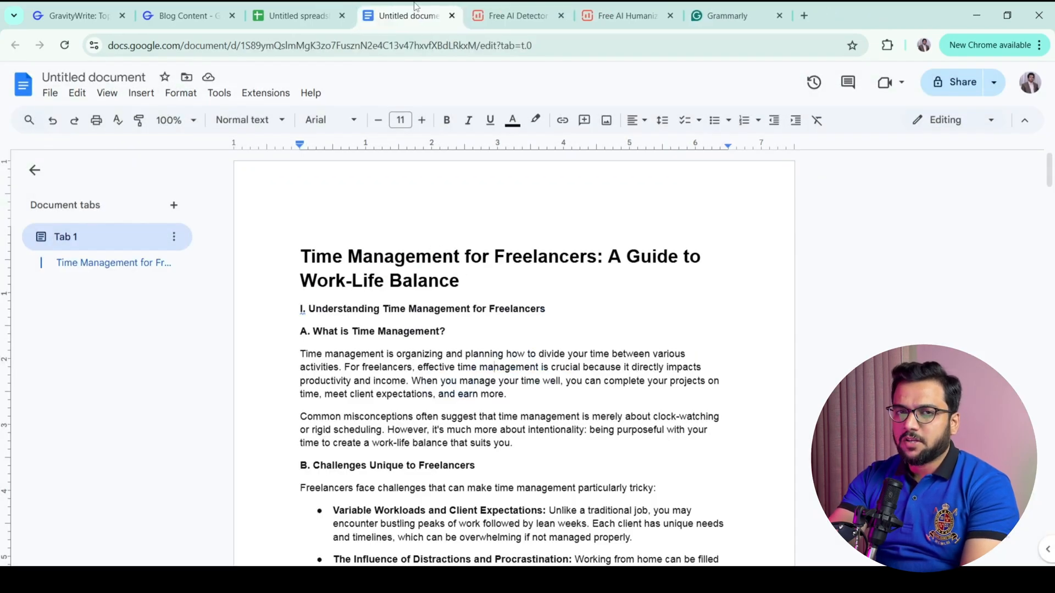
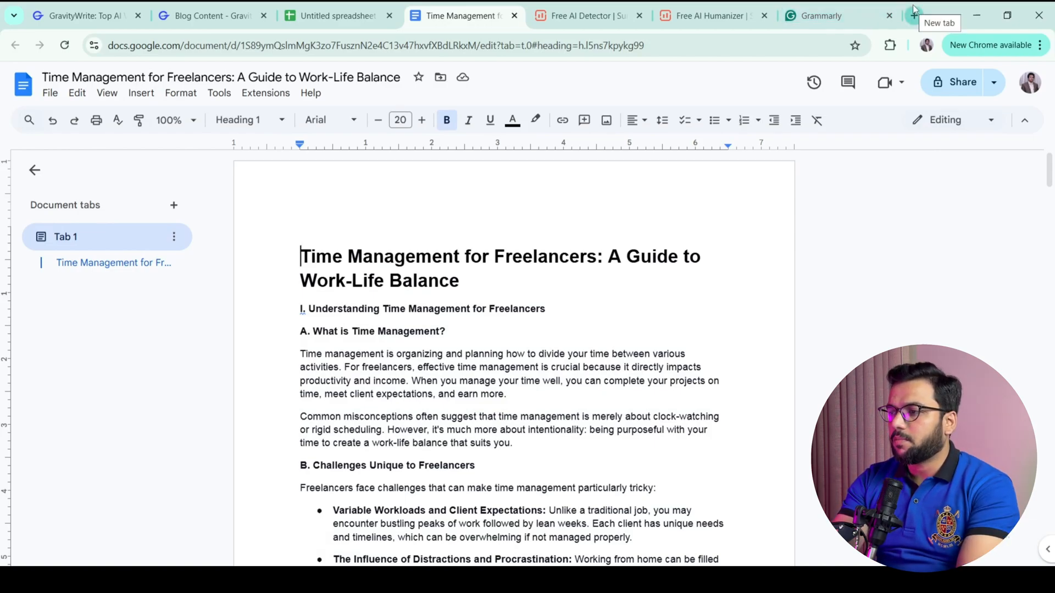
Search the web for ideogram in a new browser tab and open the Ideogram website
click(913, 11)
text(id)
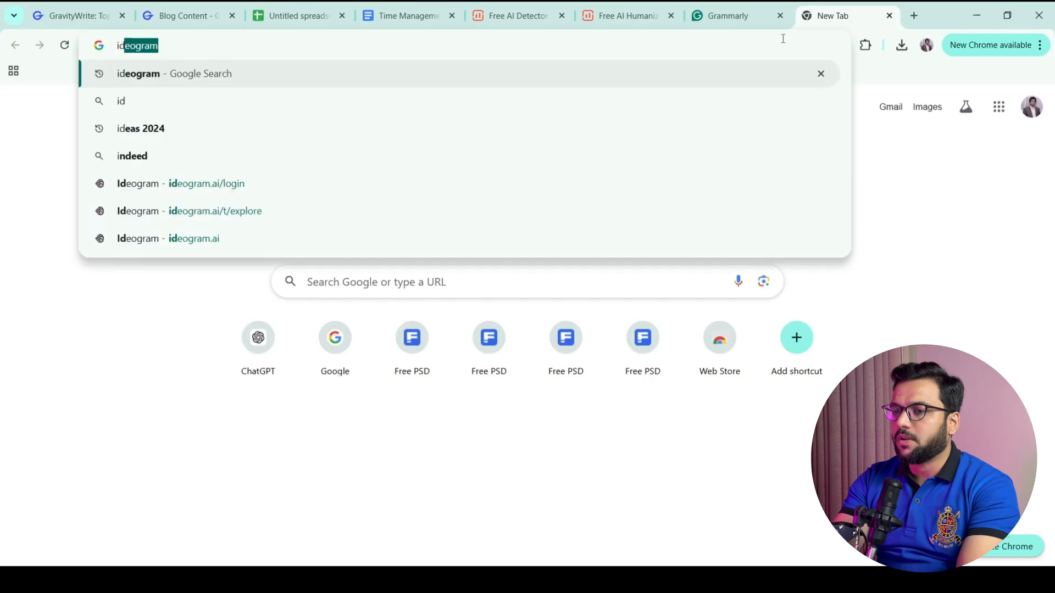
text(eogra)
key(Return)
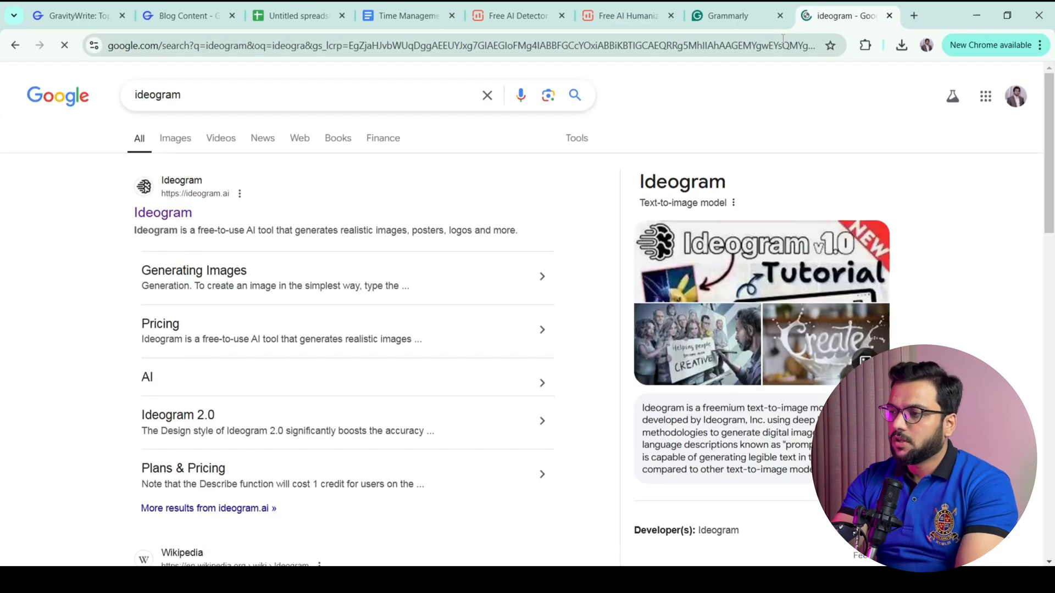
click(160, 214)
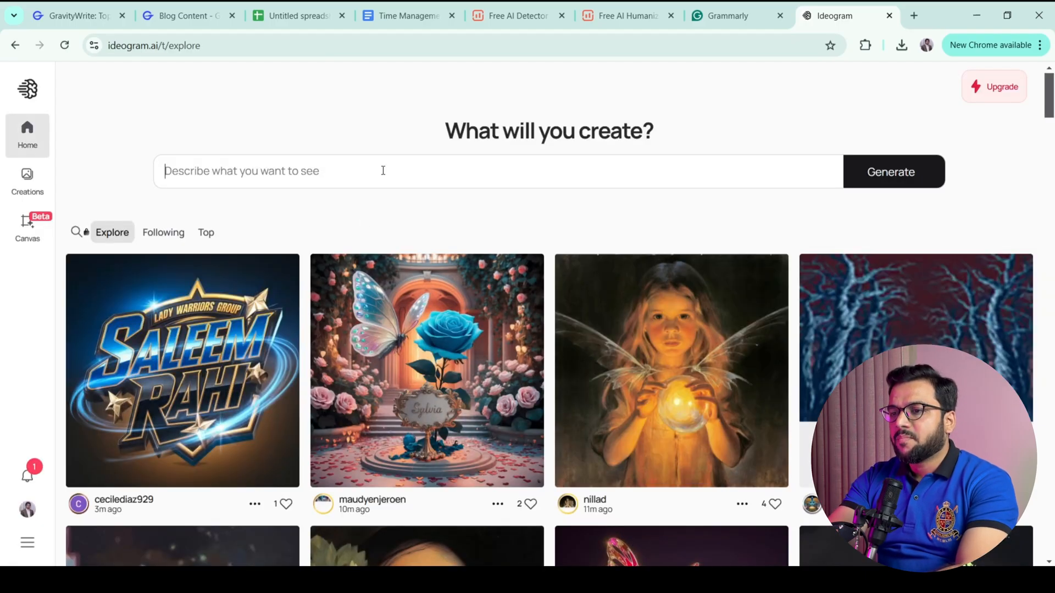
Generate images from the prompt "time management in freelancing" and open the first result, the person wearing headphones at a desk
click(383, 170)
text(time management in freelancing)
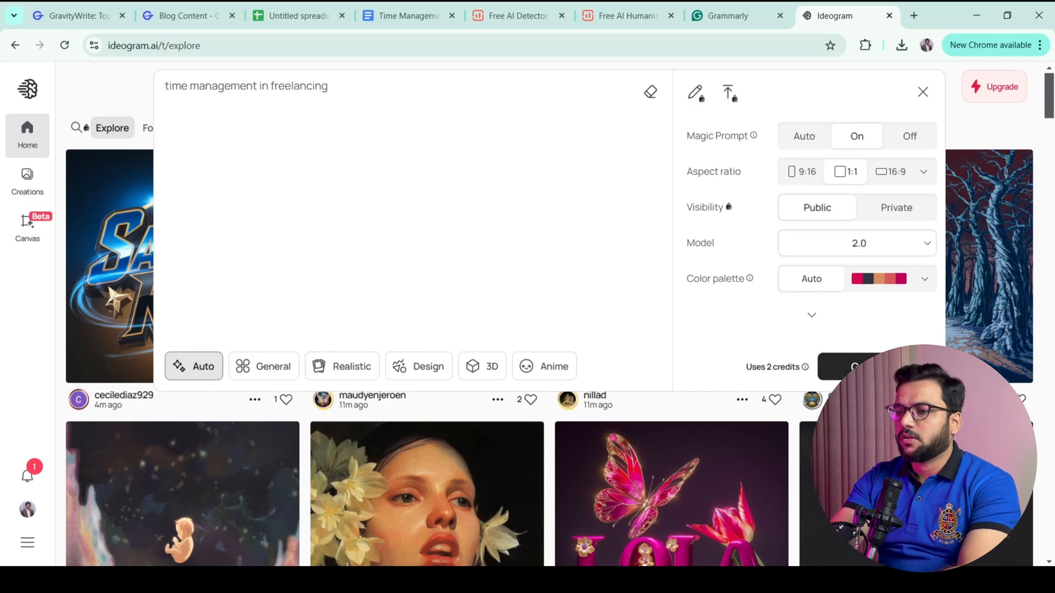
click(877, 367)
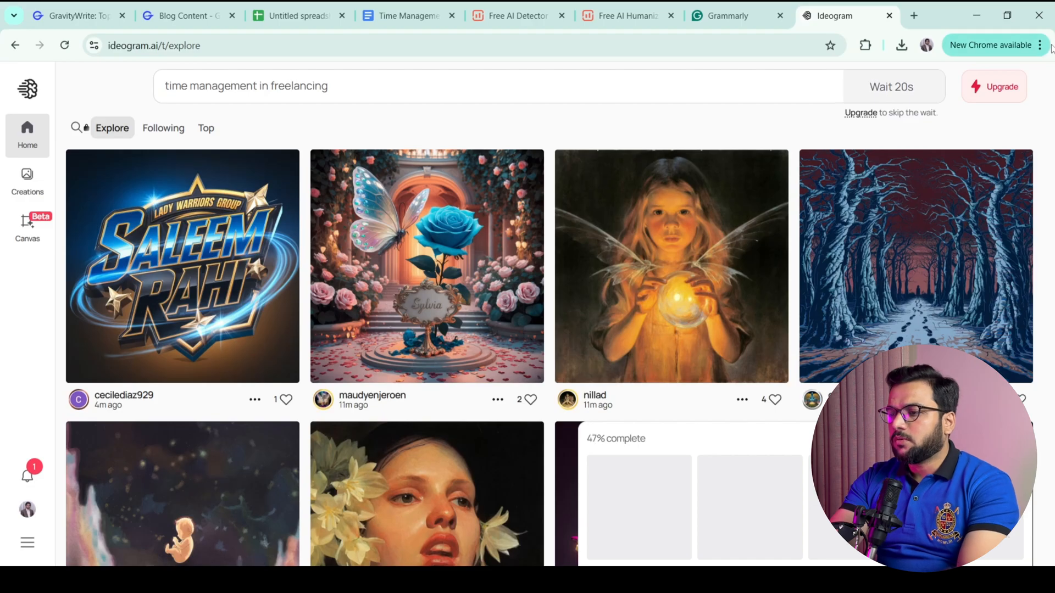
drag(1049, 100, 1023, 90)
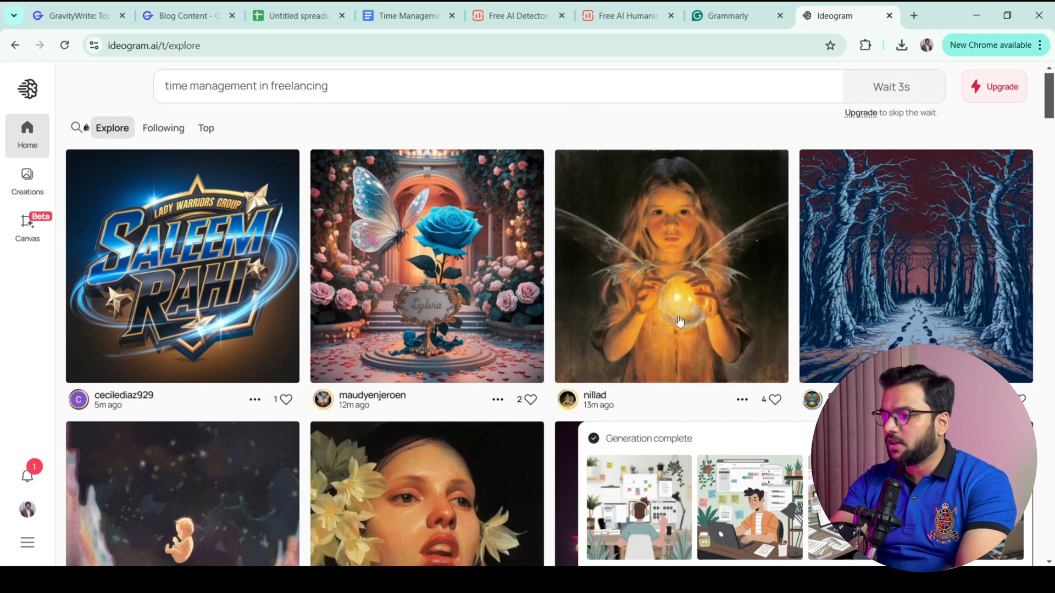
click(645, 512)
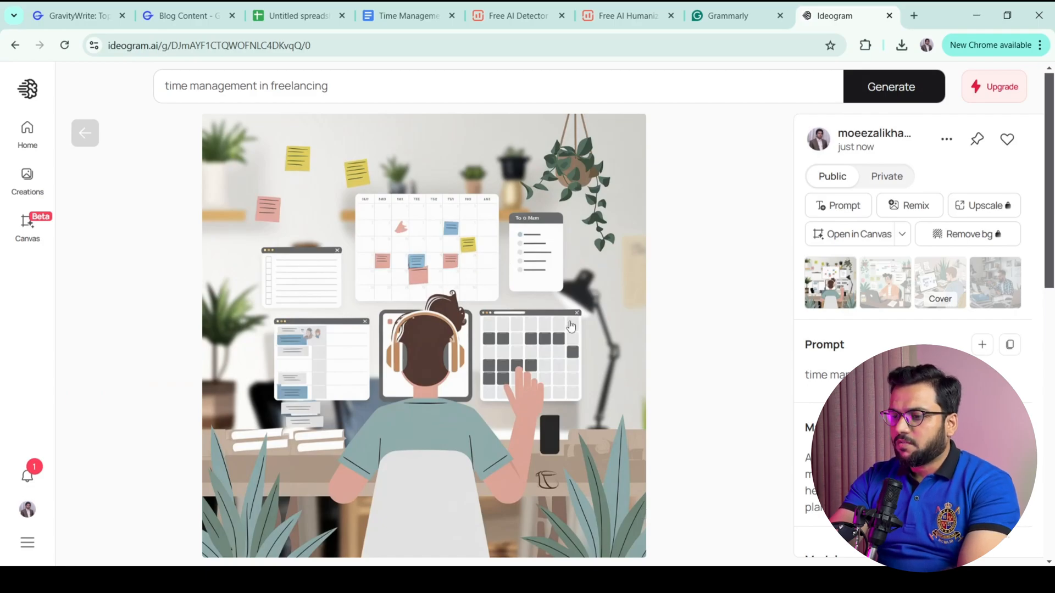
Try to download the illustration of the man typing on a laptop as a 100% quality PNG, then dismiss the upgrade offer
scroll(1036, 231, down, 5)
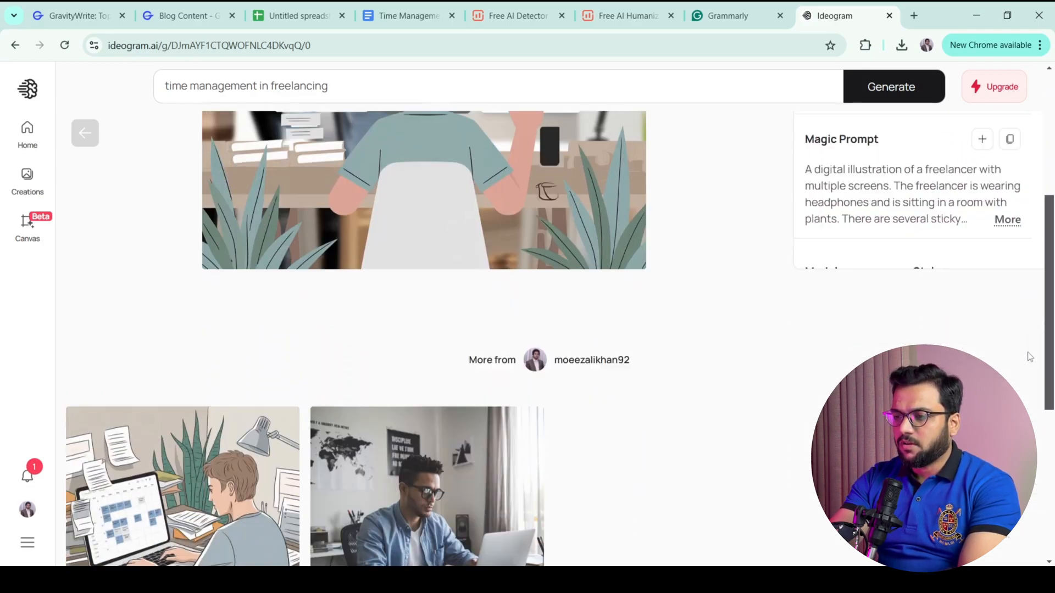
scroll(1029, 357, down, 3)
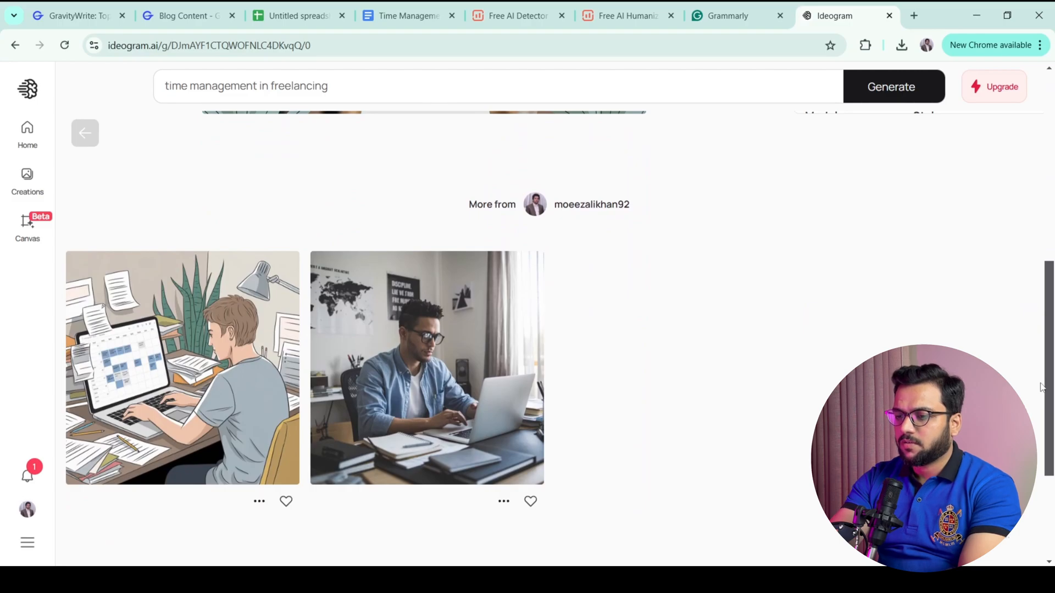
click(259, 501)
mouse_move(262, 501)
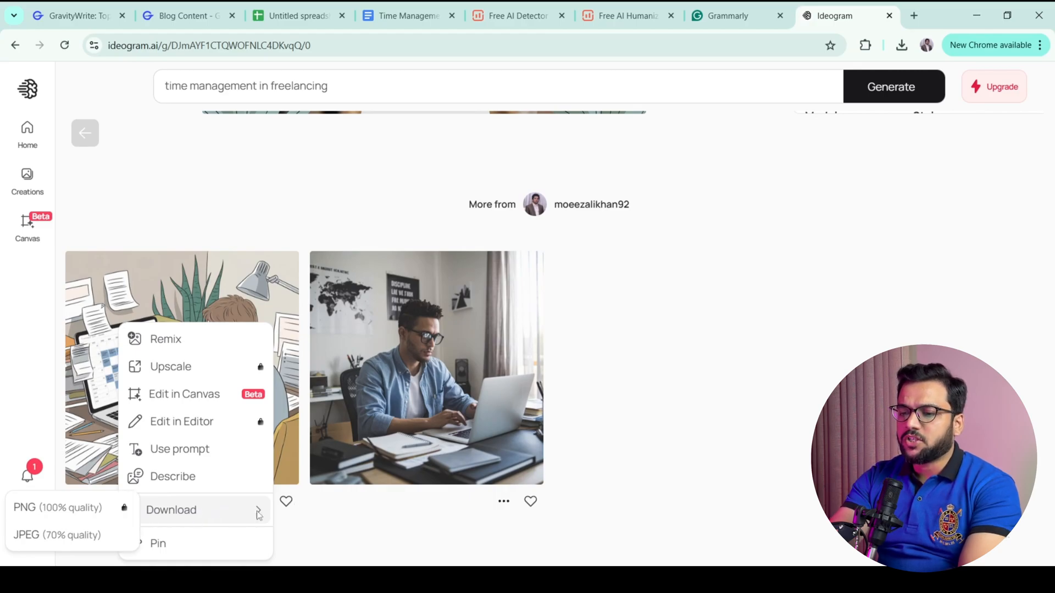
click(85, 508)
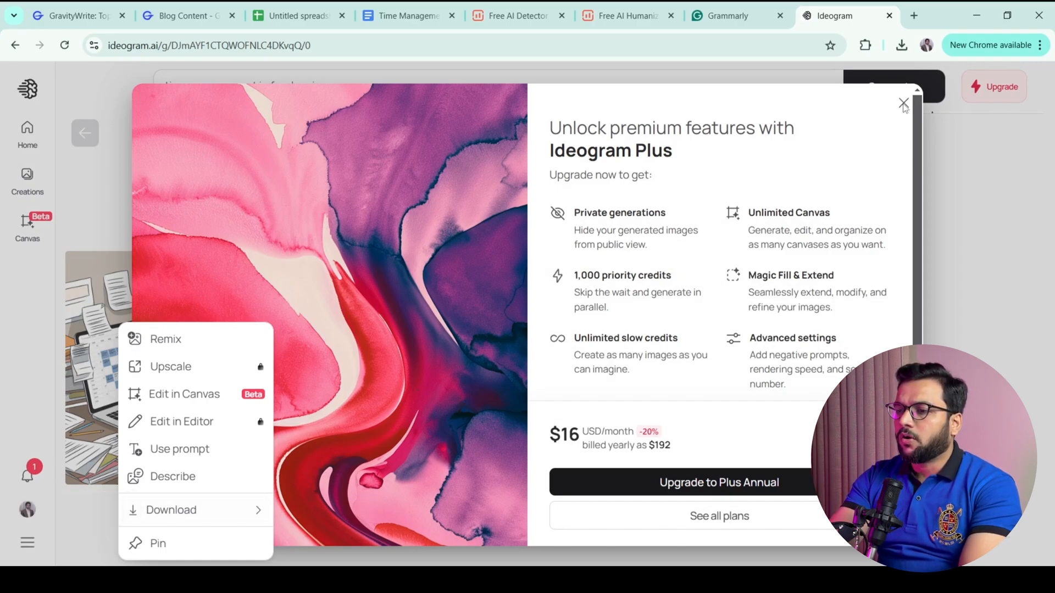
click(902, 104)
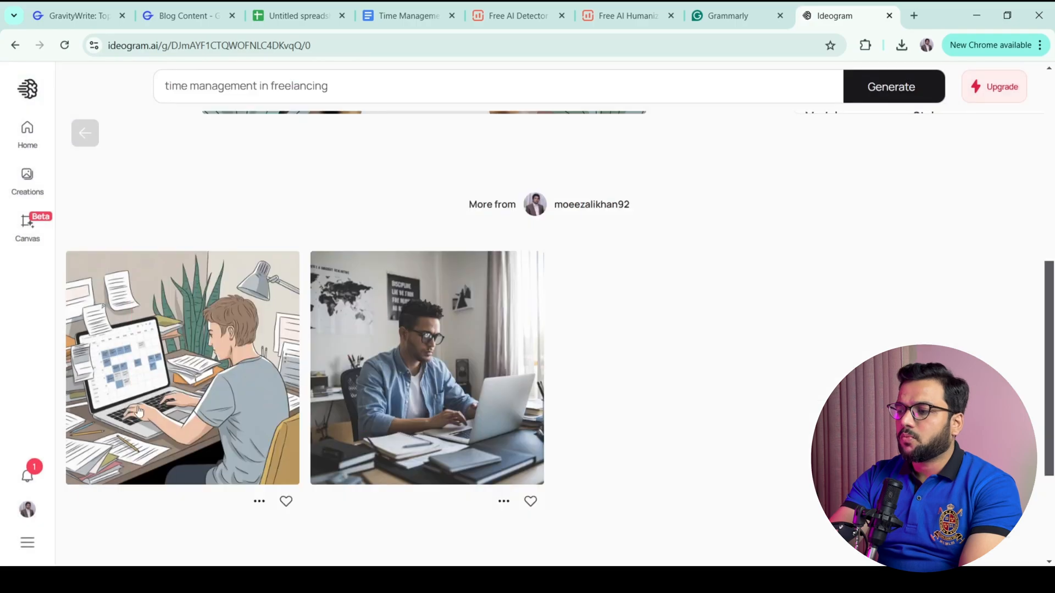
Open the illustration of the person wearing headphones as a standalone image in a new browser tab and switch to it
click(379, 296)
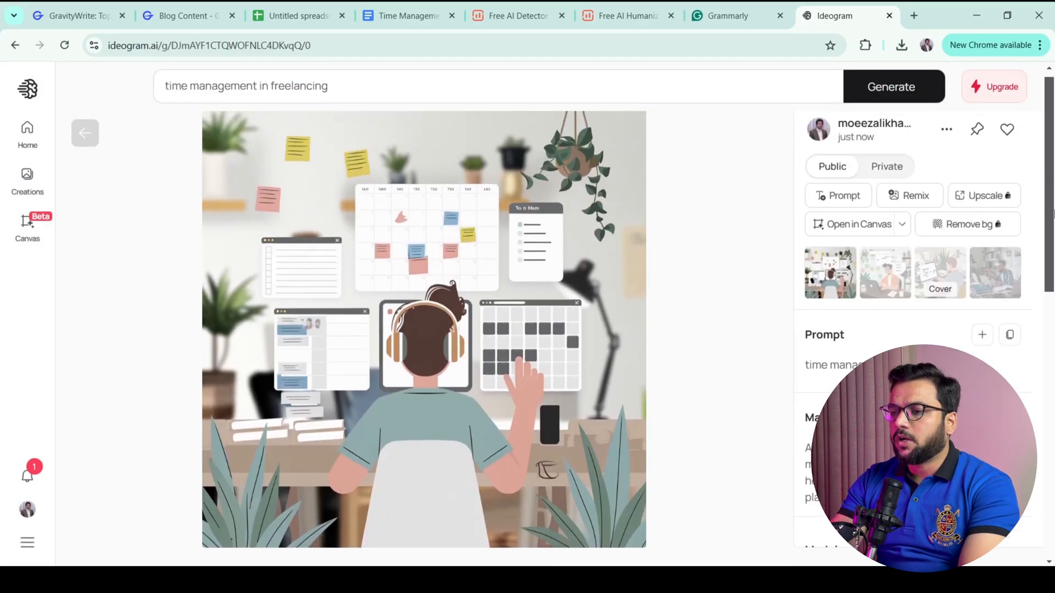
right_click(449, 298)
click(478, 304)
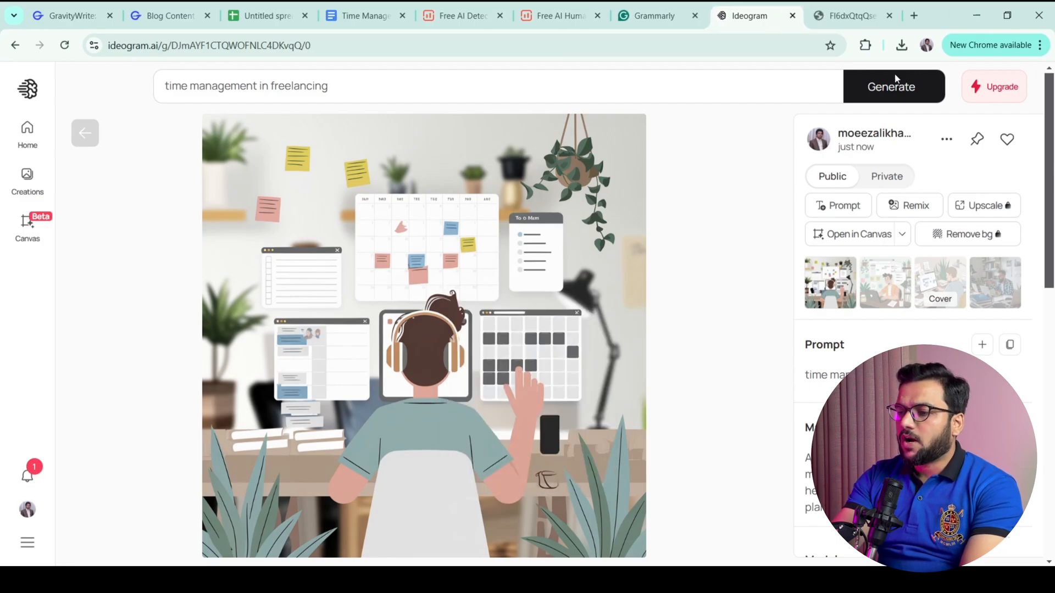
click(878, 6)
right_click(407, 254)
click(431, 290)
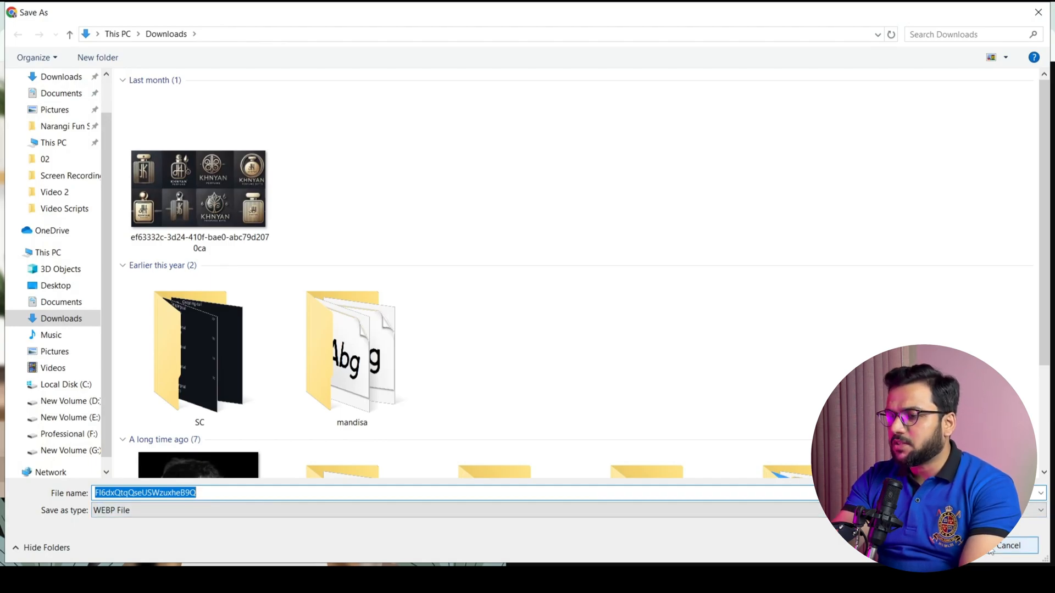
click(992, 549)
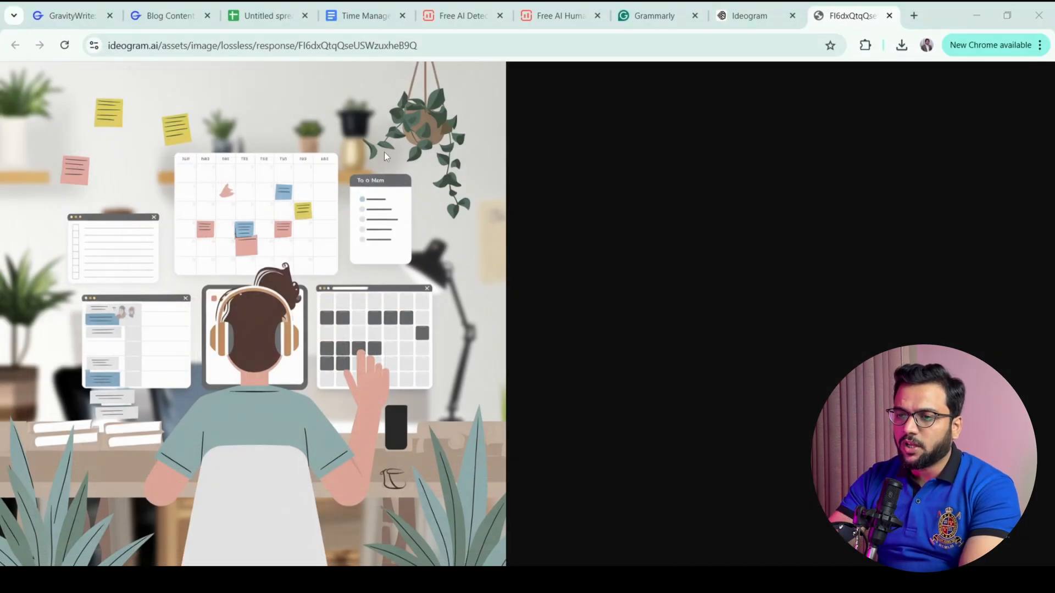
Capture the whole headphones illustration with Snipping Tool and save it in Downloads as the JPEG file F1
click(36, 518)
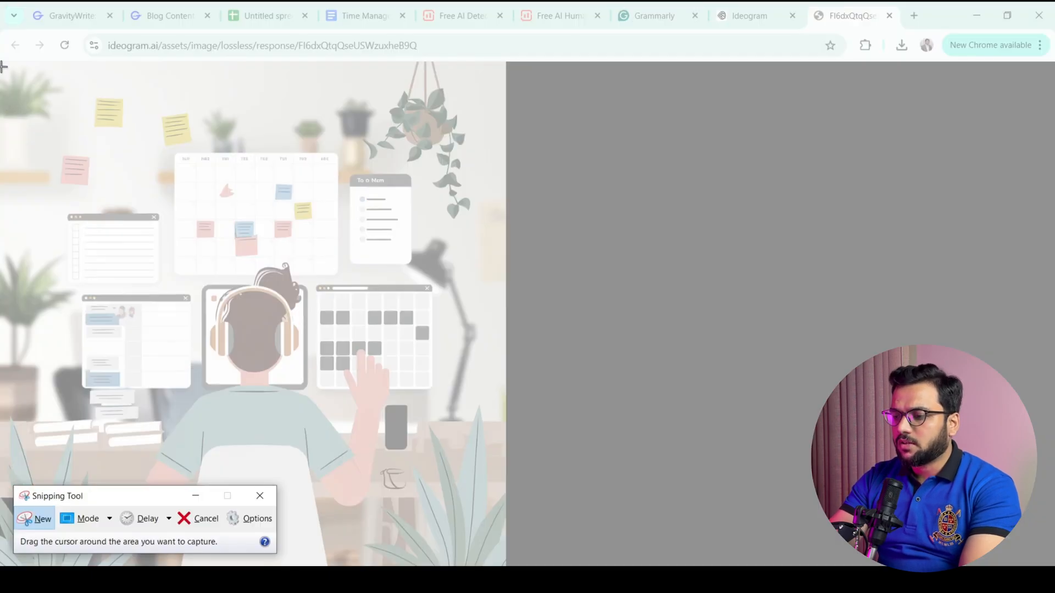
drag(3, 63, 505, 564)
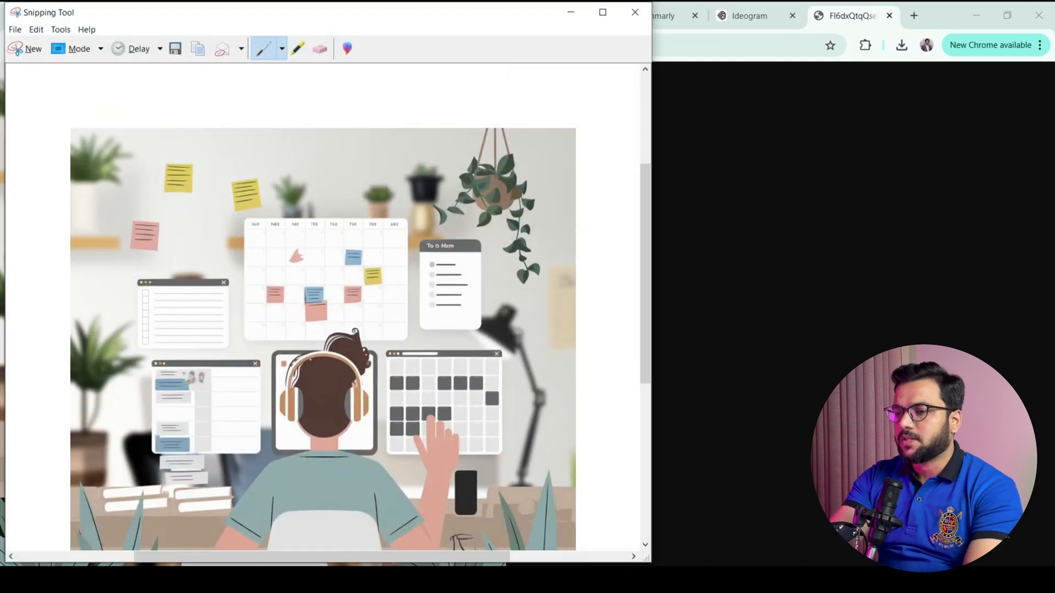
key(ctrl+s)
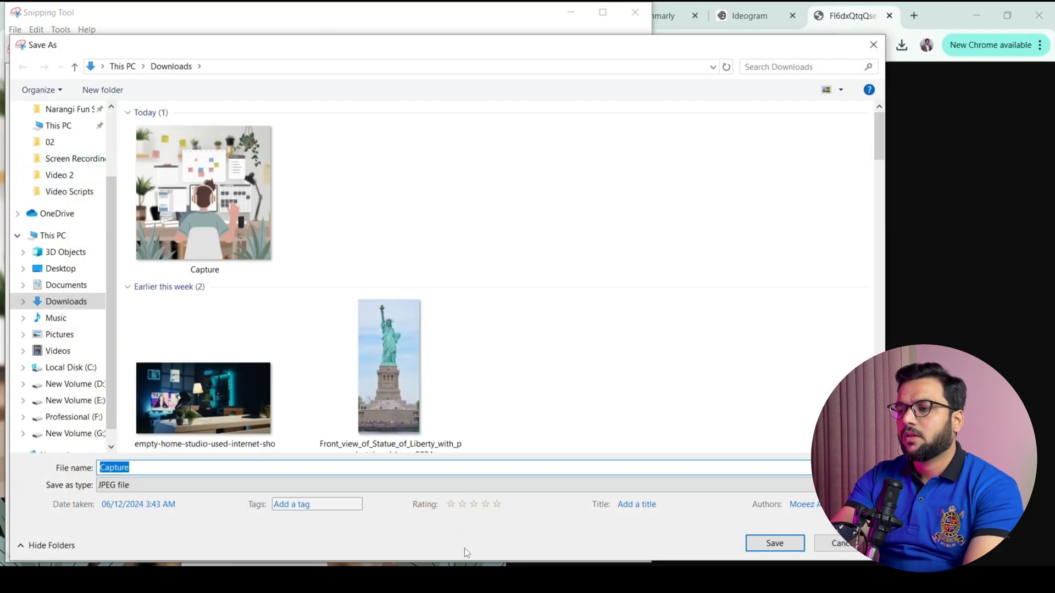
click(775, 542)
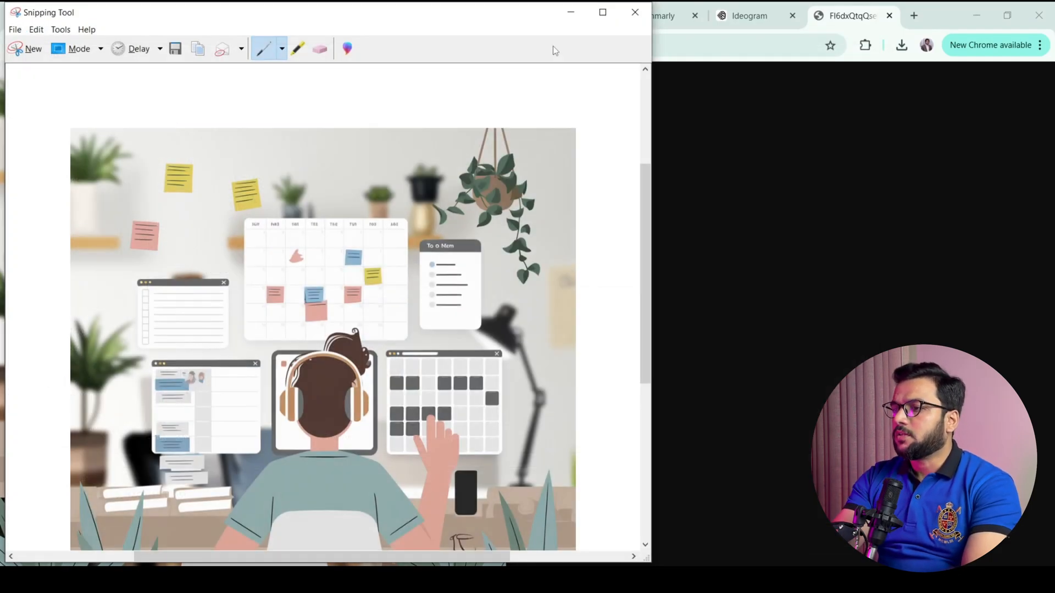
click(571, 11)
Return to Ideogram, open the illustration of the man typing on a laptop, and capture the whole picture with Snipping Tool
click(749, 16)
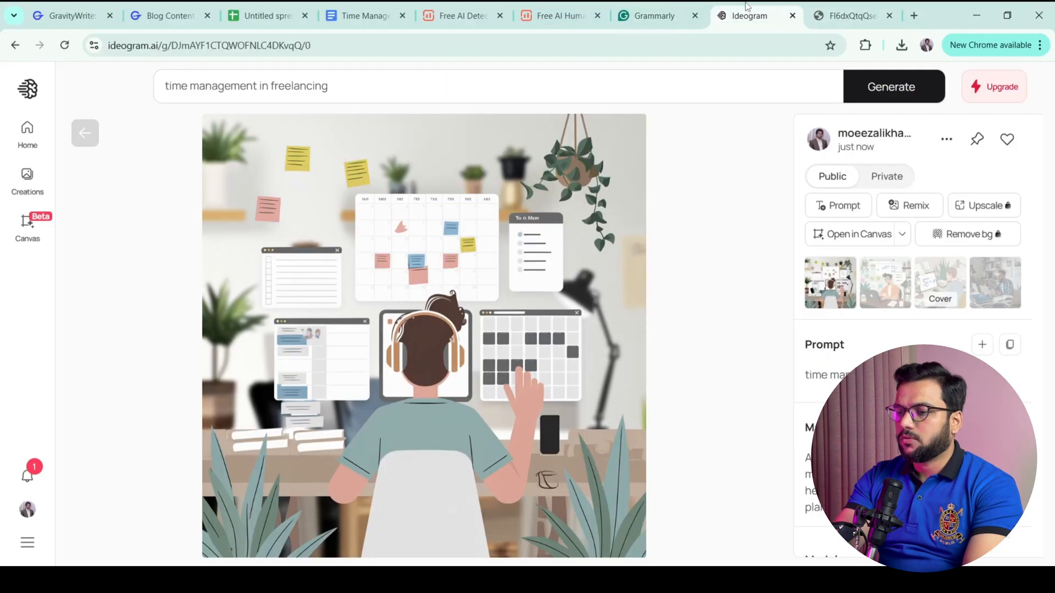
scroll(505, 328, down, 8)
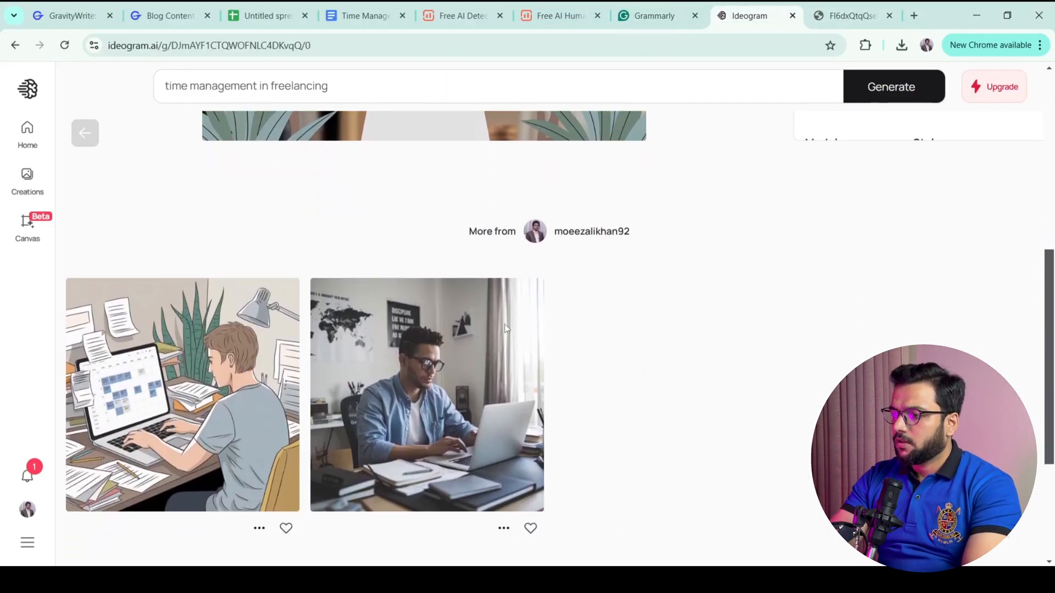
click(224, 346)
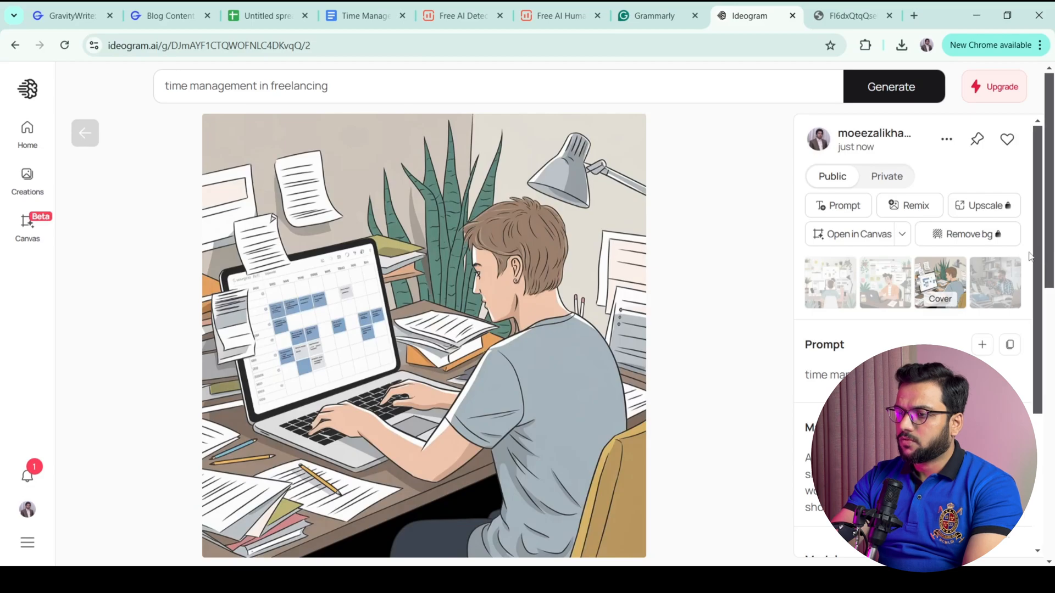
click(404, 579)
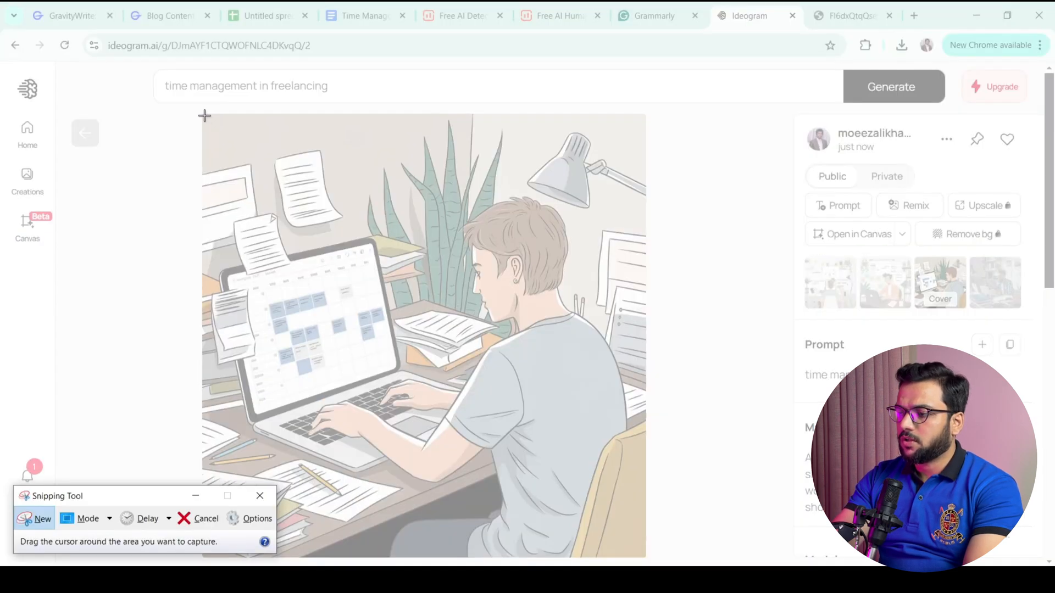
drag(202, 114, 646, 559)
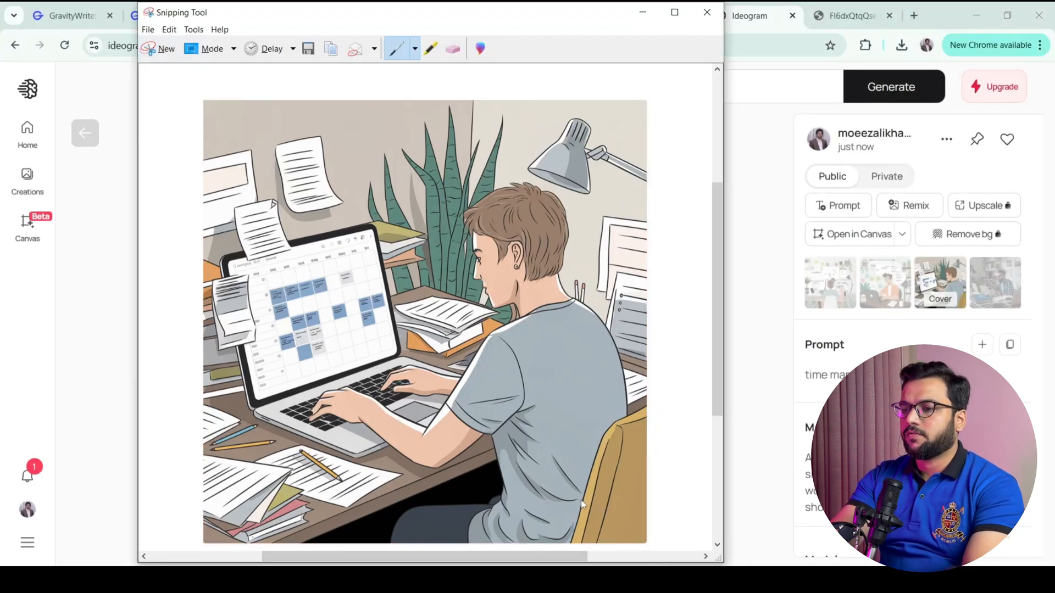
Save the captured laptop illustration in Downloads as the JPEG file F2
key(ctrl+s)
click(347, 253)
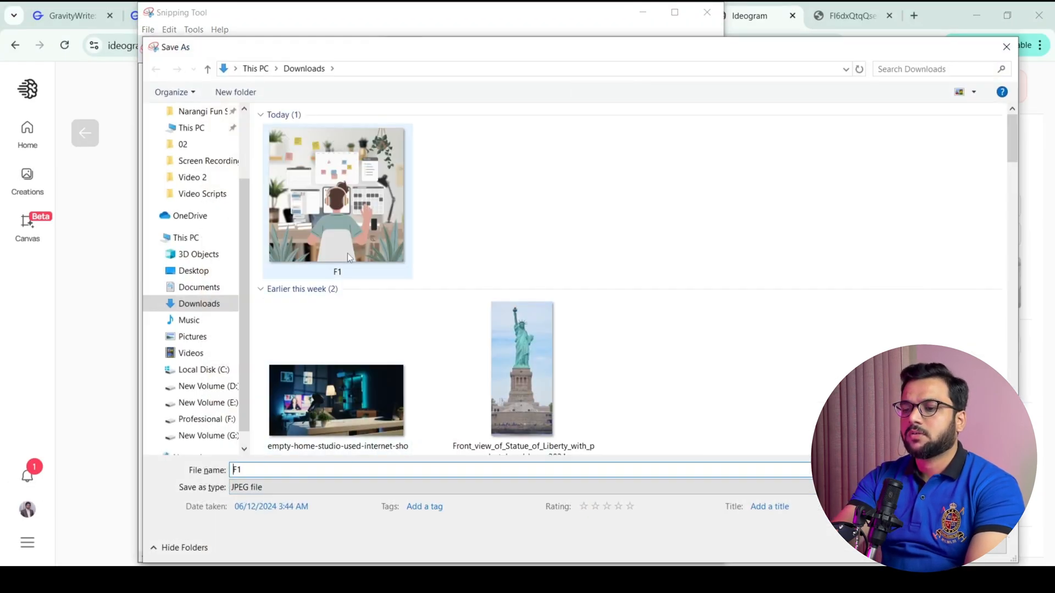
click(299, 468)
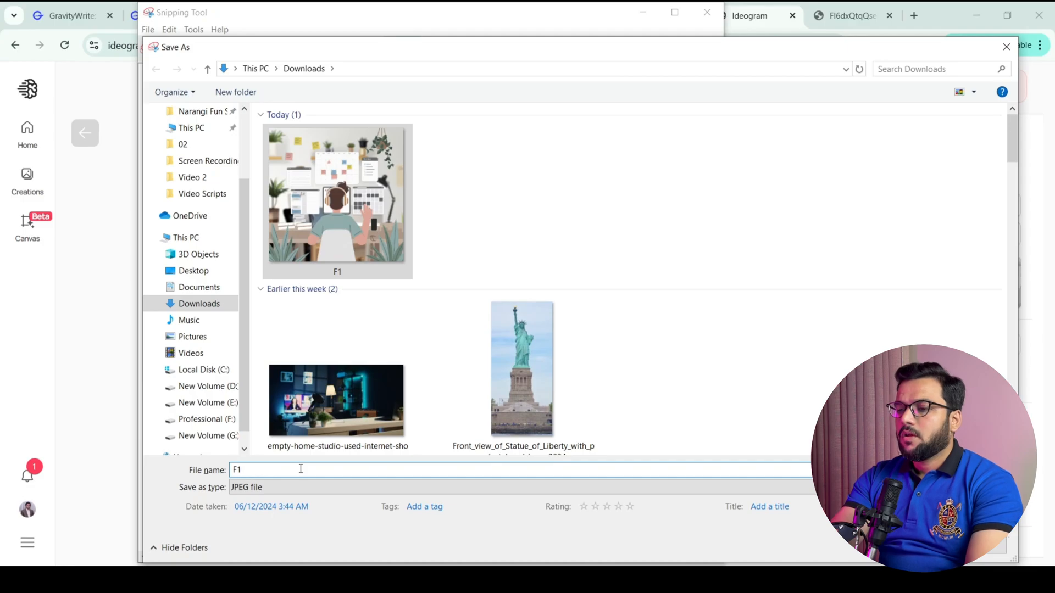
key(BackSpace)
text(2)
key(Return)
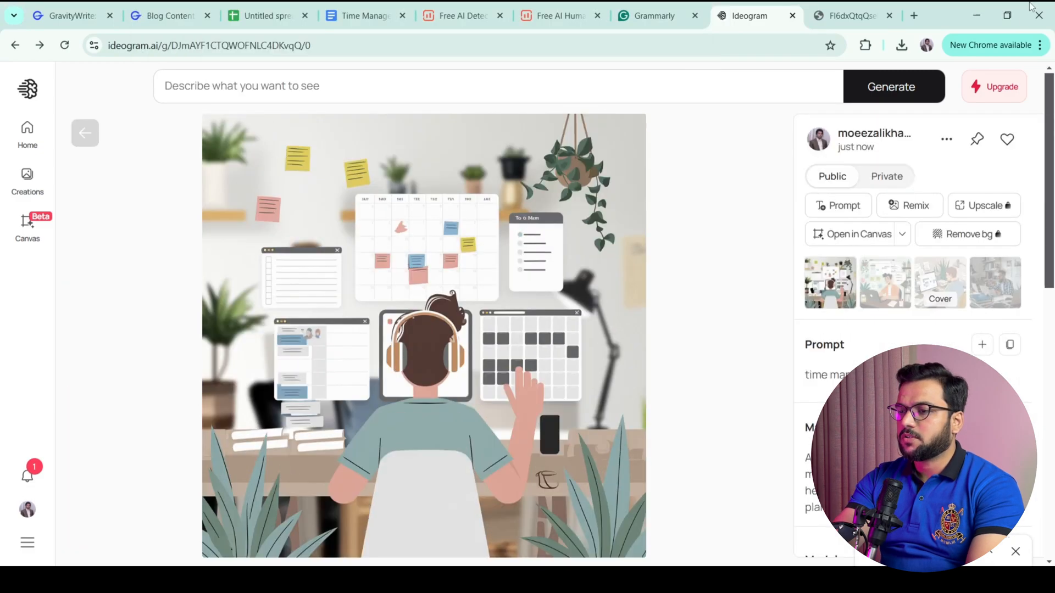
Switch to the Google Docs article and add blank lines after the "Balancing Multiple Projects and Deadlines" bullet
click(364, 7)
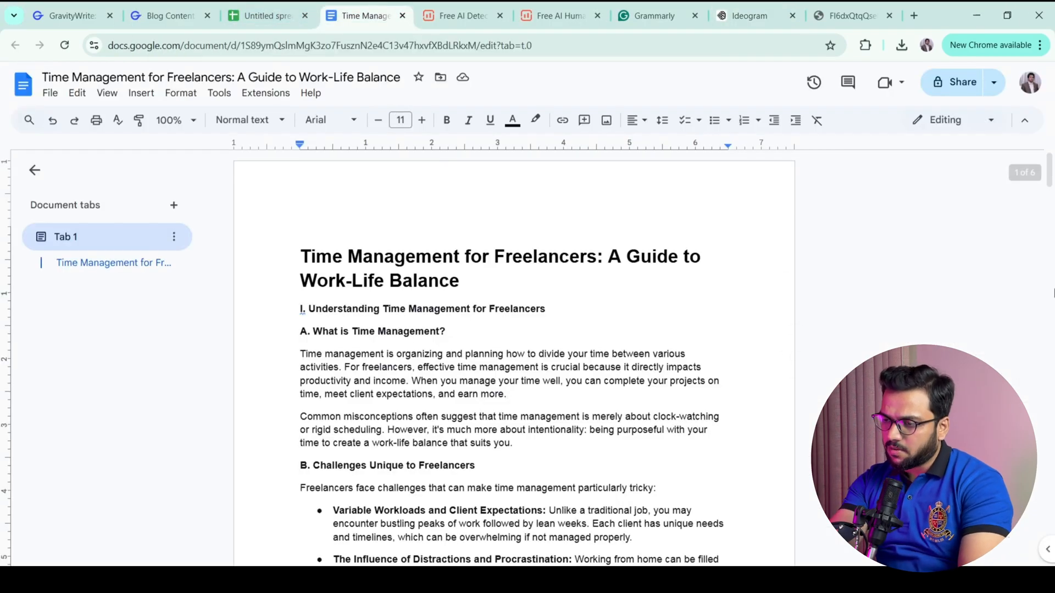
scroll(1050, 190, down, 2)
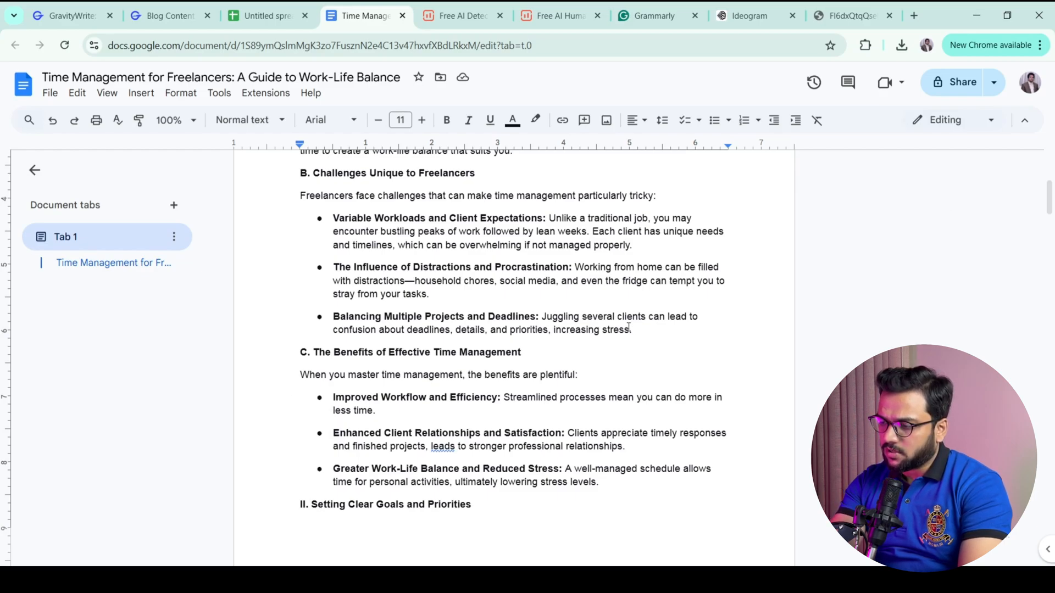
key(Return)
key(Return)
key(Return)
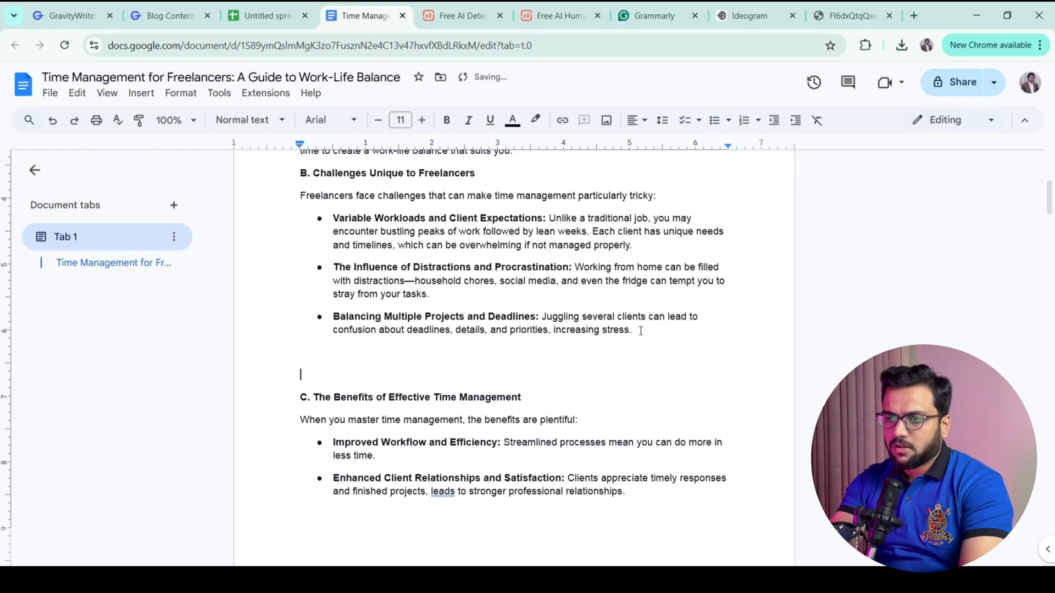
Insert the image F2 from the computer above the heading "C. The Benefits of Effective Time Management"
click(138, 97)
mouse_move(212, 117)
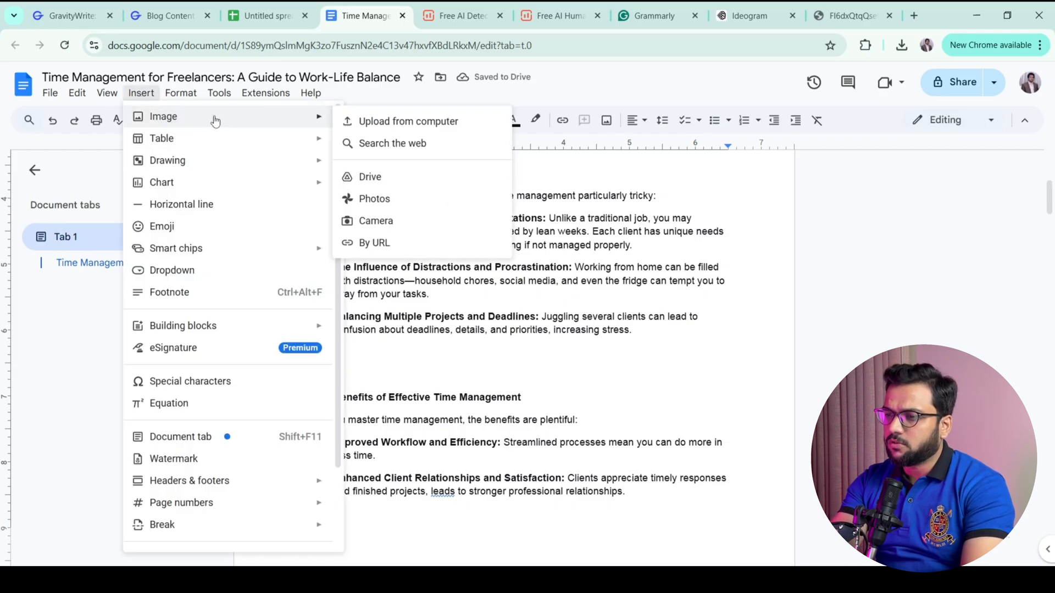
click(448, 134)
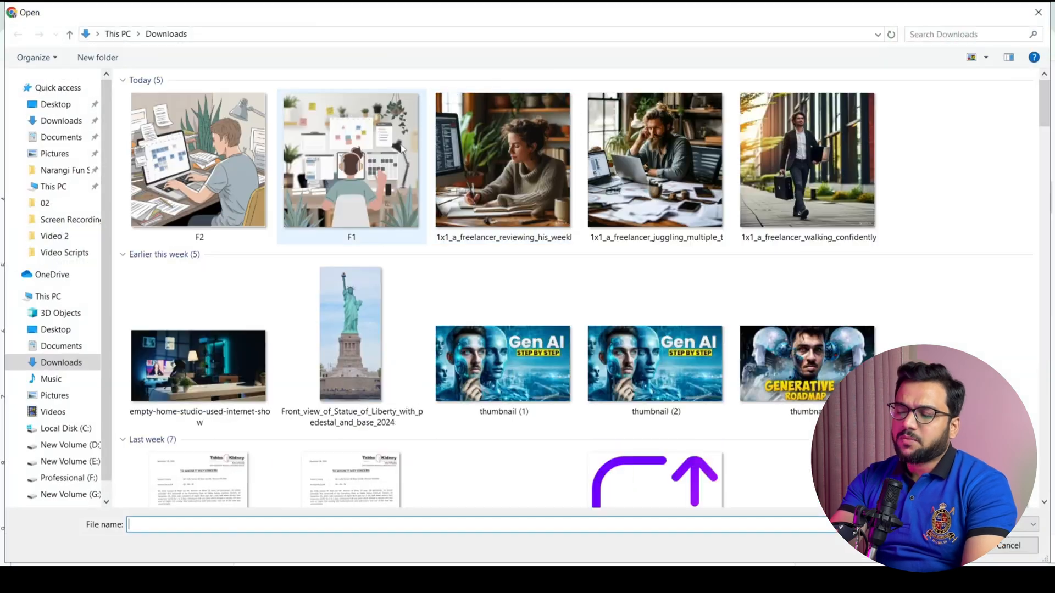
double_click(225, 171)
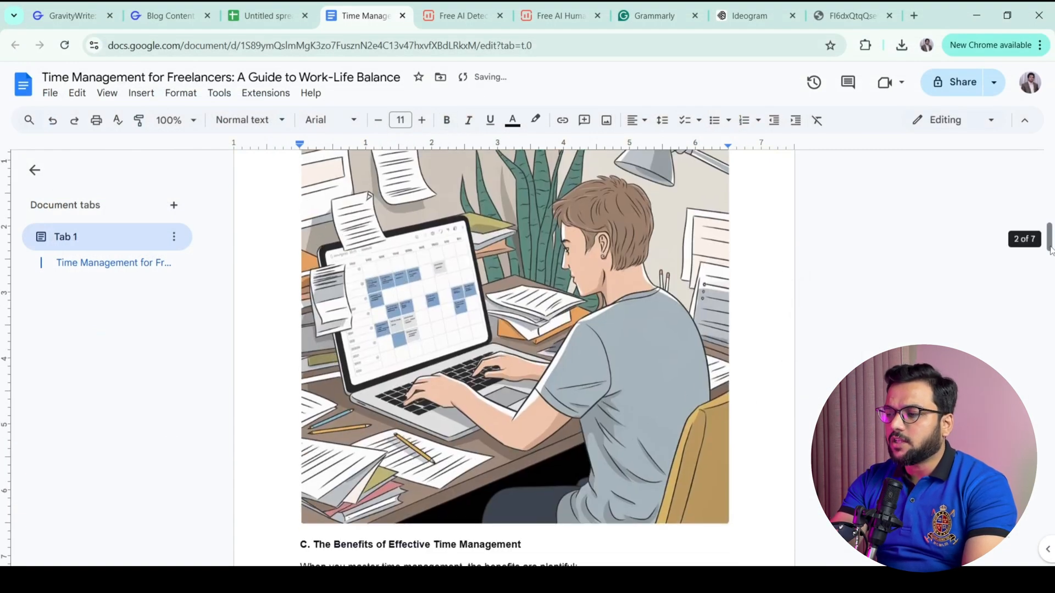
Reuse the word "Challenges" from heading B to generate Ideogram images from the prompt "unbalanced work life Challenges ace by an employee"
drag(1049, 250, 1048, 173)
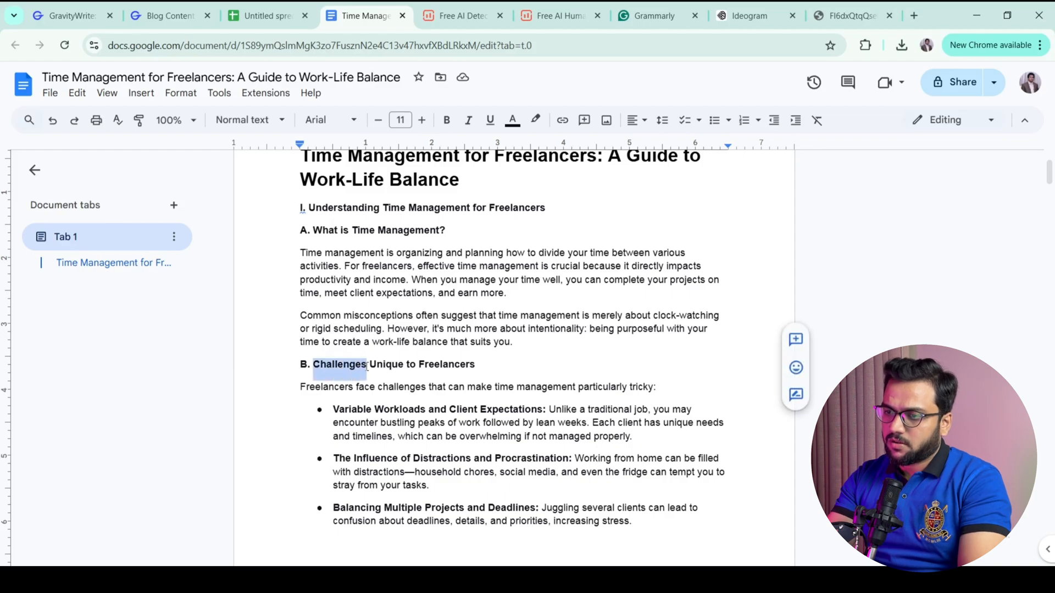
click(787, 21)
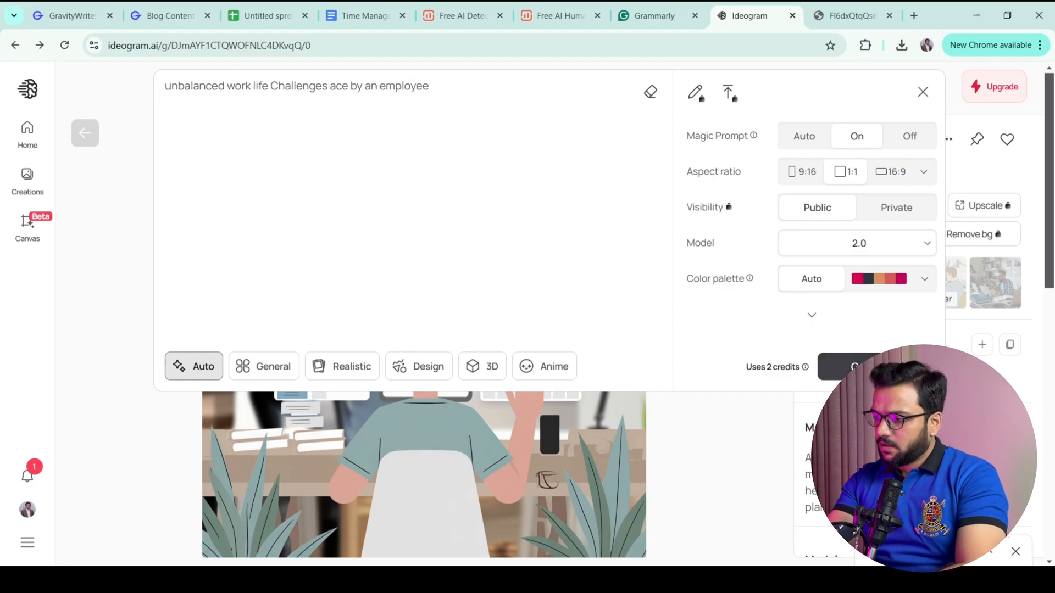
click(881, 366)
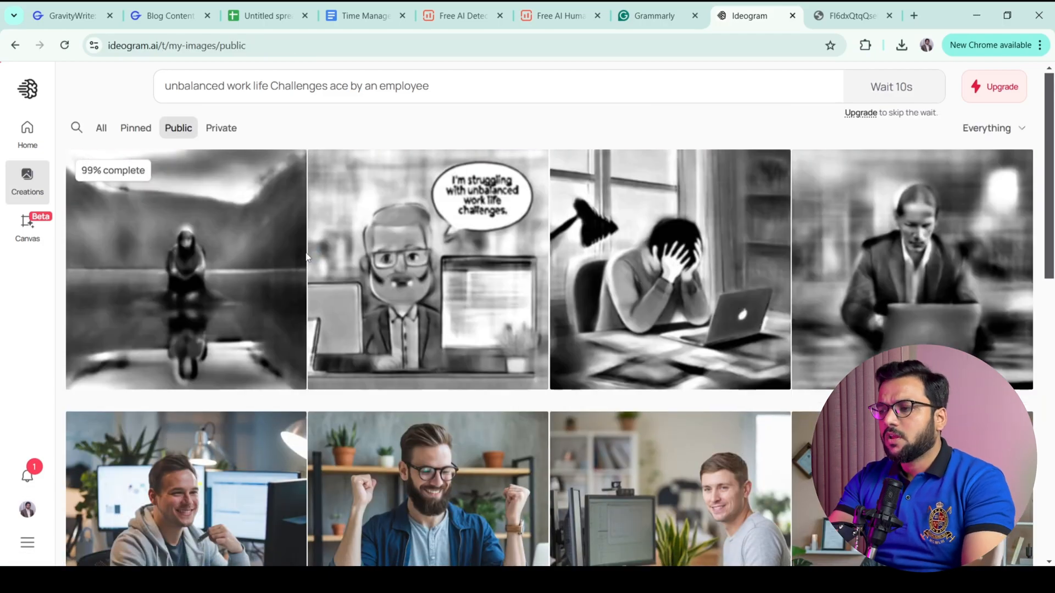
Open the generated stressed-employee illustration and the speech-bubble illustration in separate browser tabs, and bring up the stressed-employee one
click(647, 246)
right_click(646, 246)
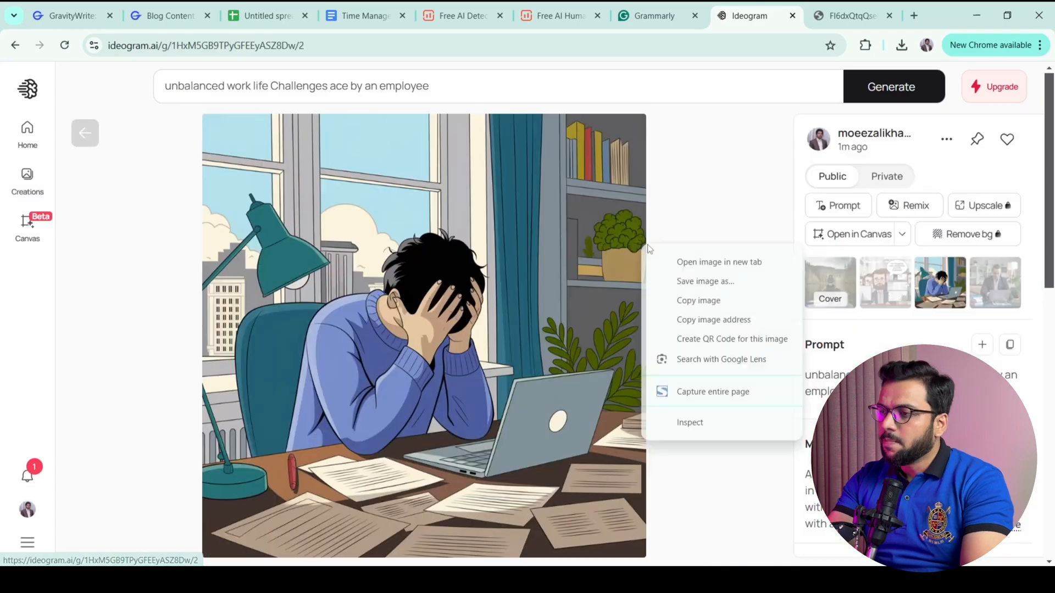
click(719, 262)
click(85, 133)
click(451, 270)
right_click(452, 271)
click(516, 287)
click(702, 16)
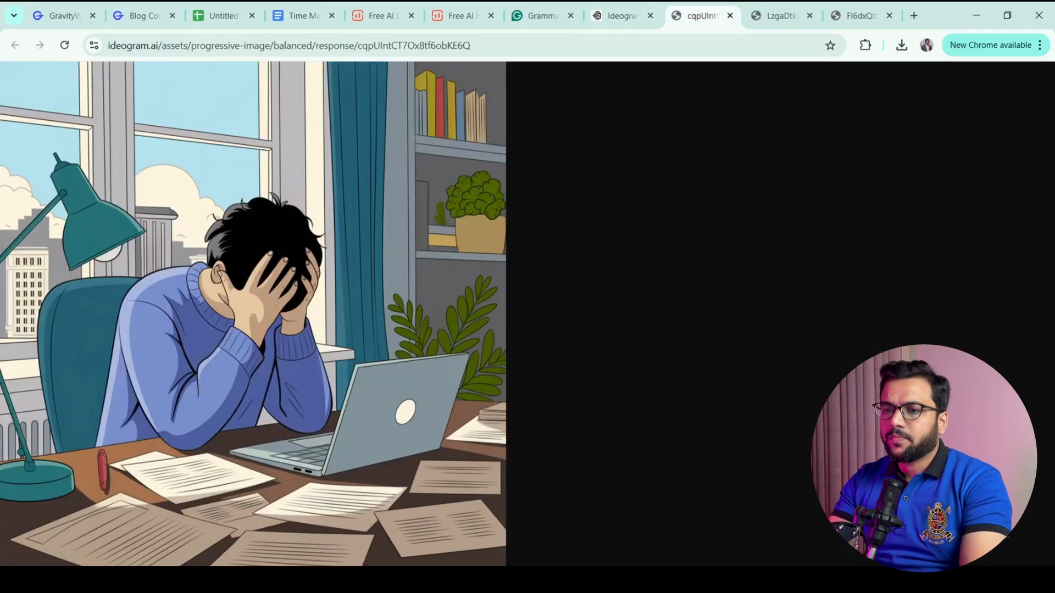
Capture the stressed-employee illustration with Snipping Tool and save it in Downloads as the JPEG file F3
click(35, 518)
drag(2, 64, 506, 566)
key(ctrl+s)
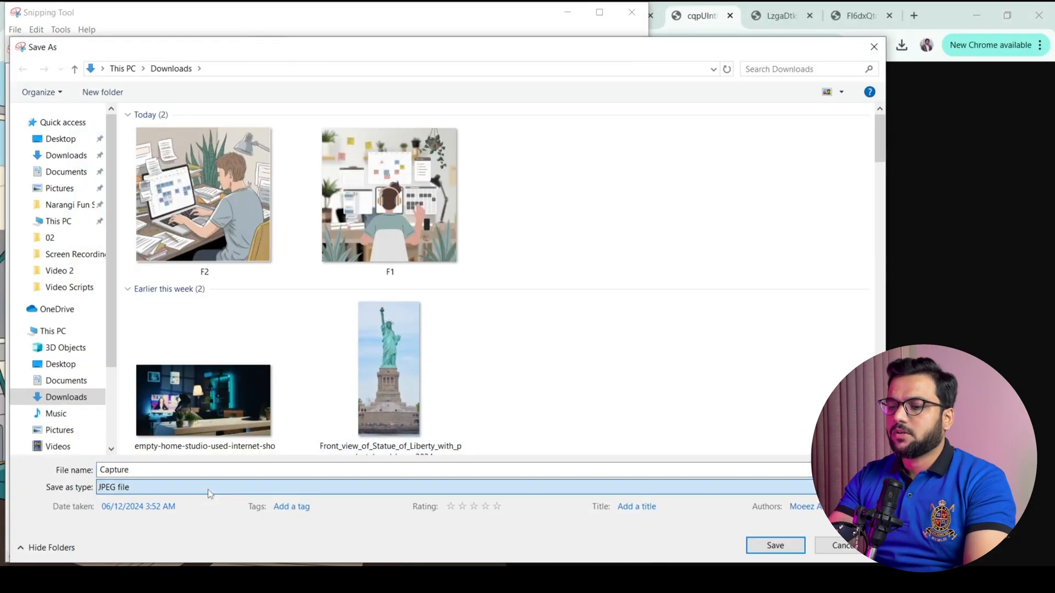
click(209, 470)
text(F3)
key(Return)
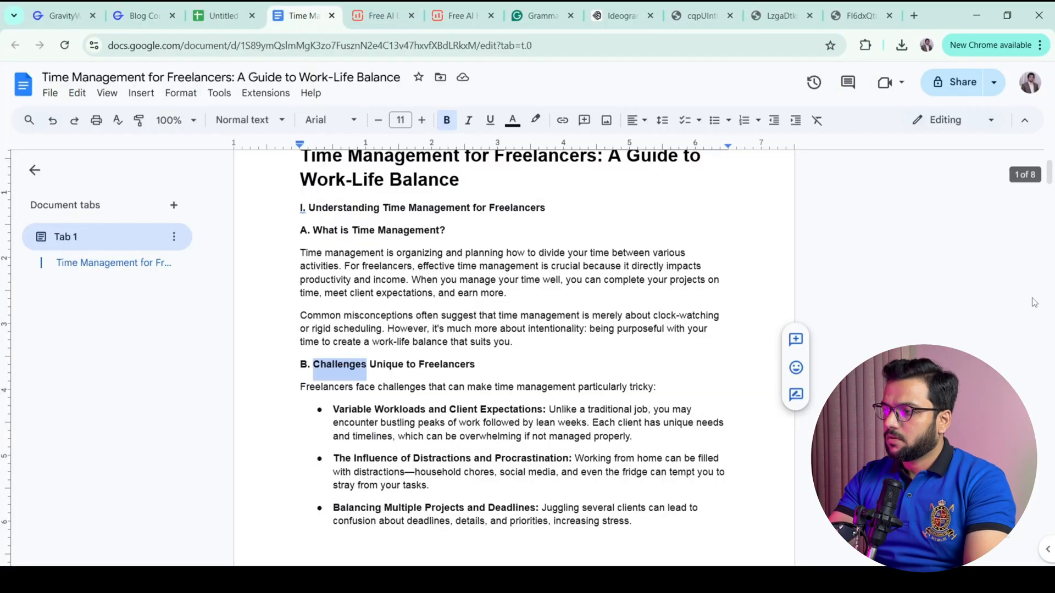
Insert the image F3 from the computer on a new line above the heading "B. How to Set Priorities in Your Freelance Work"
scroll(513, 346, down, 10)
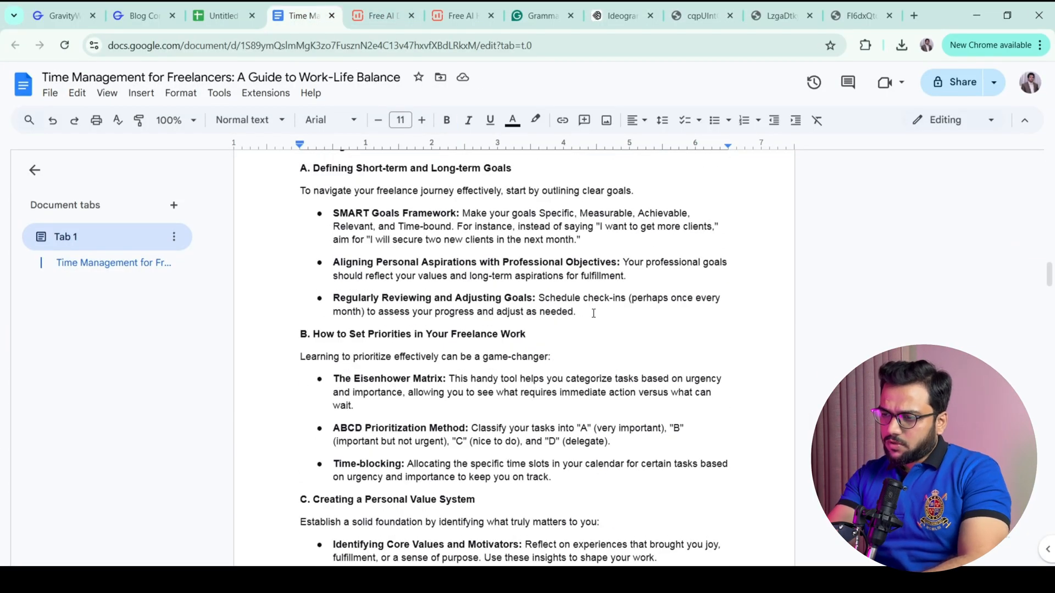
key(Return)
key(Return)
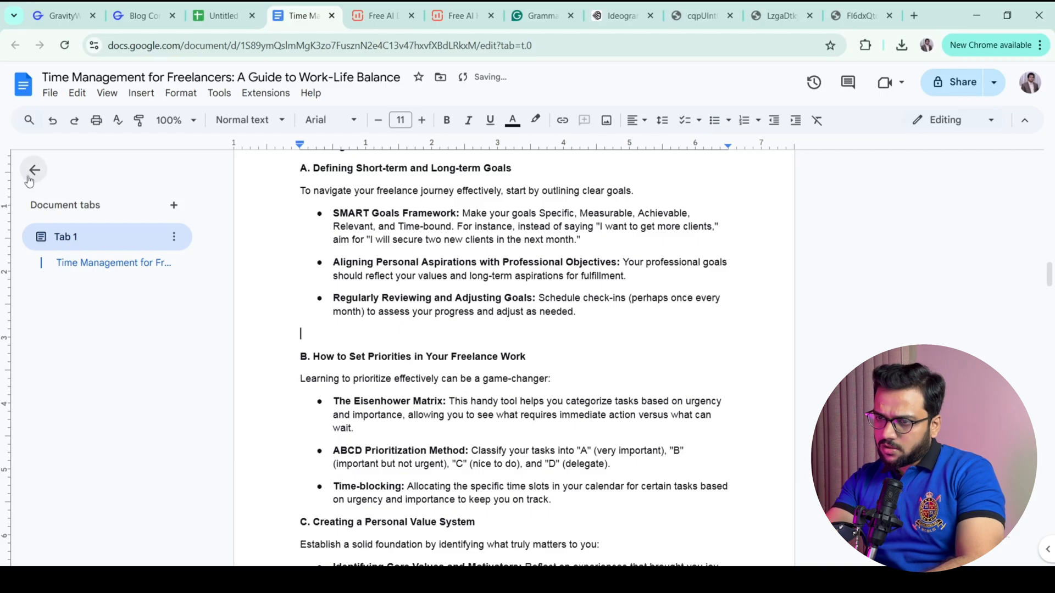
click(139, 94)
mouse_move(154, 115)
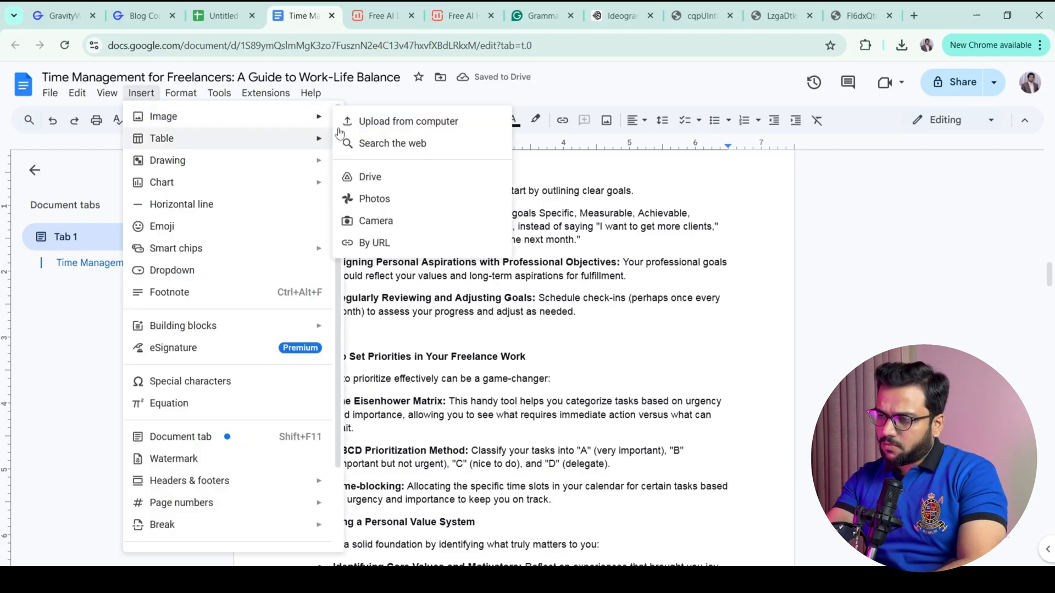
click(389, 122)
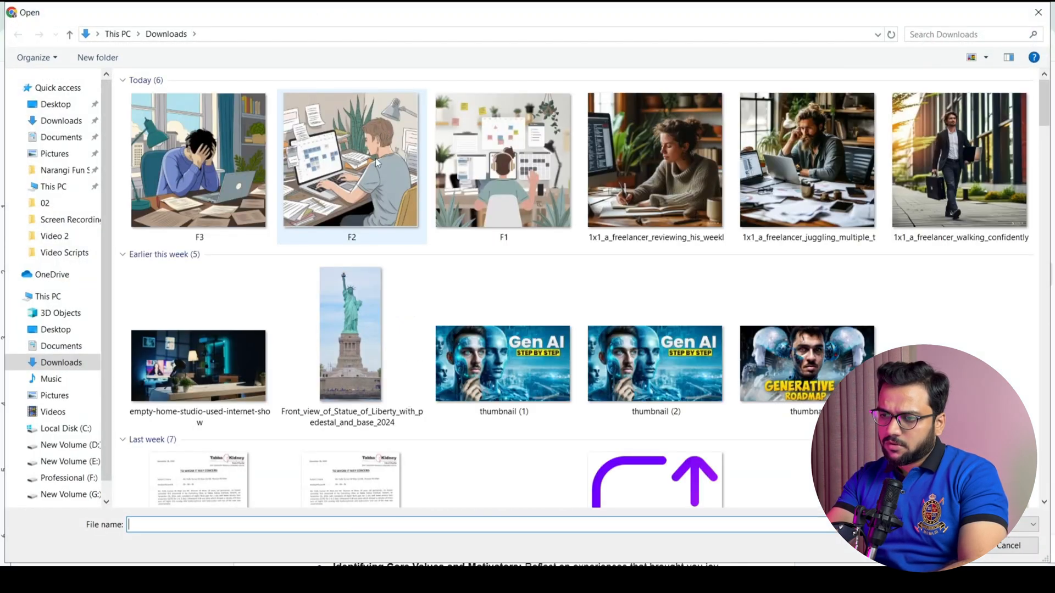
double_click(205, 164)
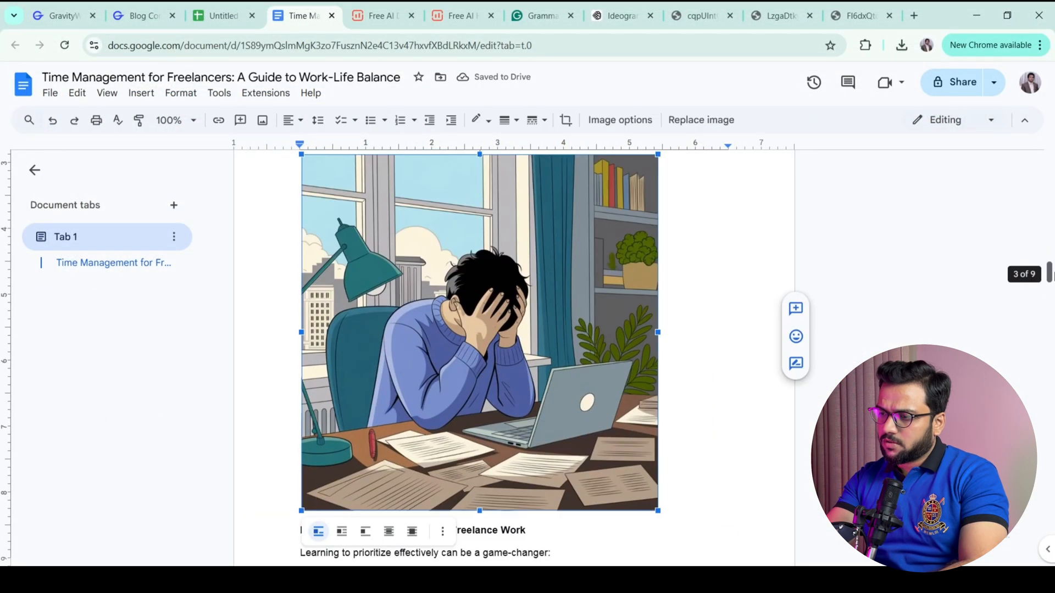
Scale down the laptop illustration and match the stressed-employee illustration to it at about 5.5 inches wide
drag(1052, 260, 1052, 213)
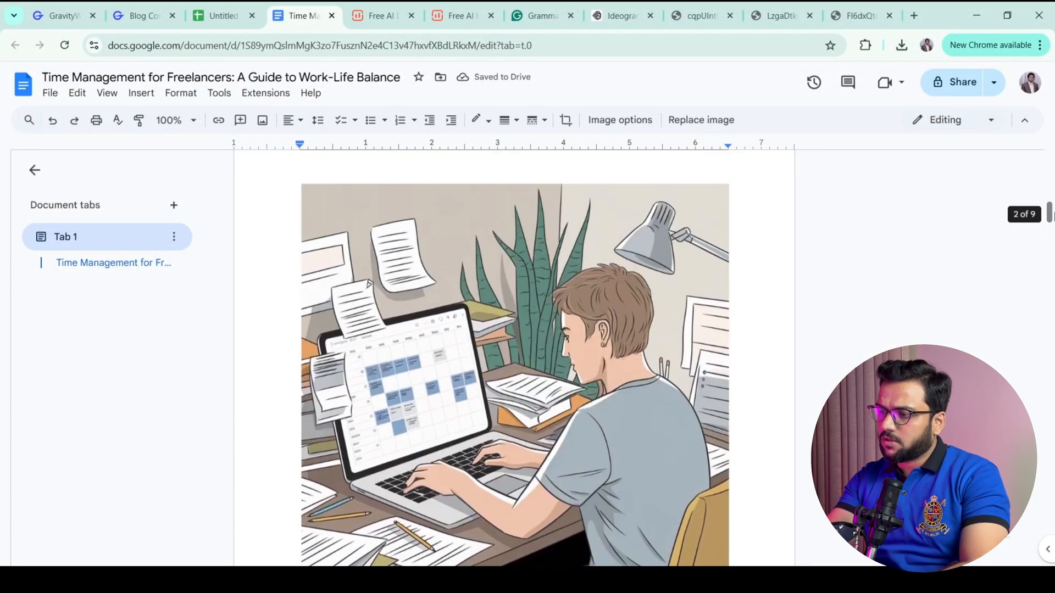
click(639, 288)
drag(1050, 214, 1044, 293)
click(475, 278)
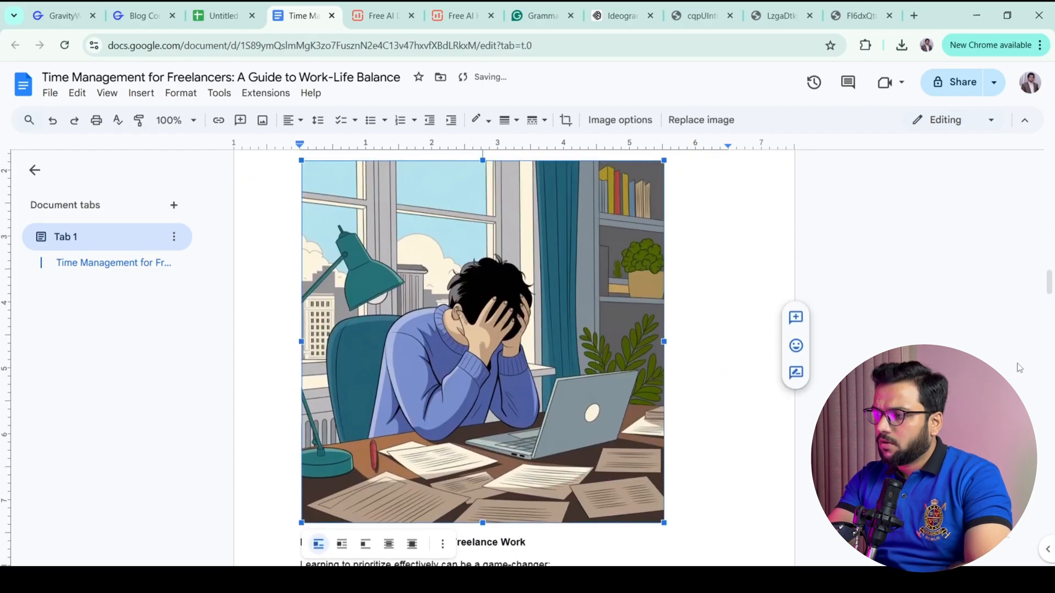
Add a blank line after the bullet "The Role of Professional Ethics in Time Management"
drag(1050, 288, 942, 328)
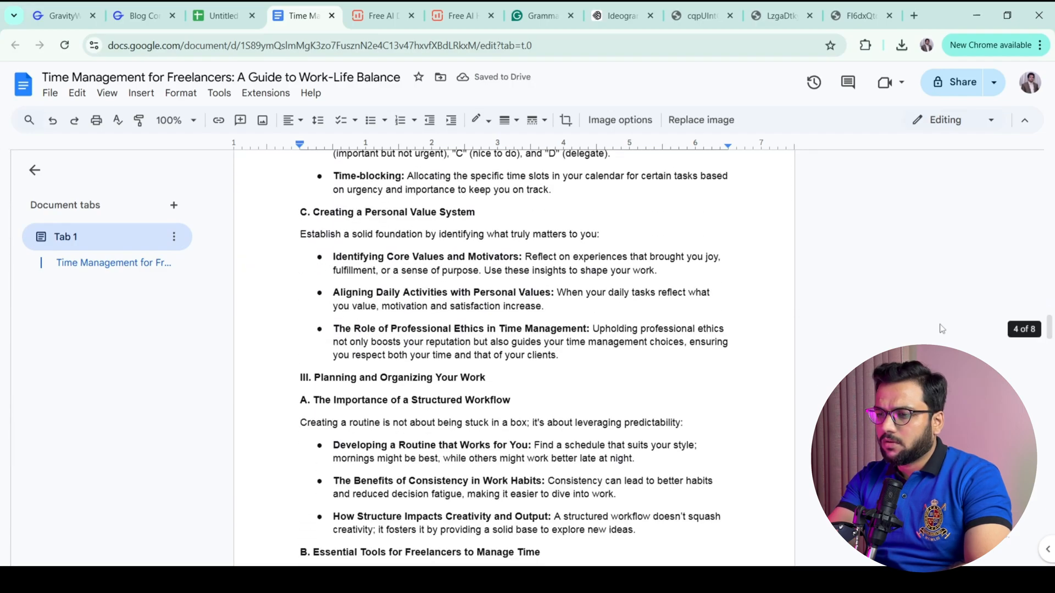
click(579, 352)
key(Return)
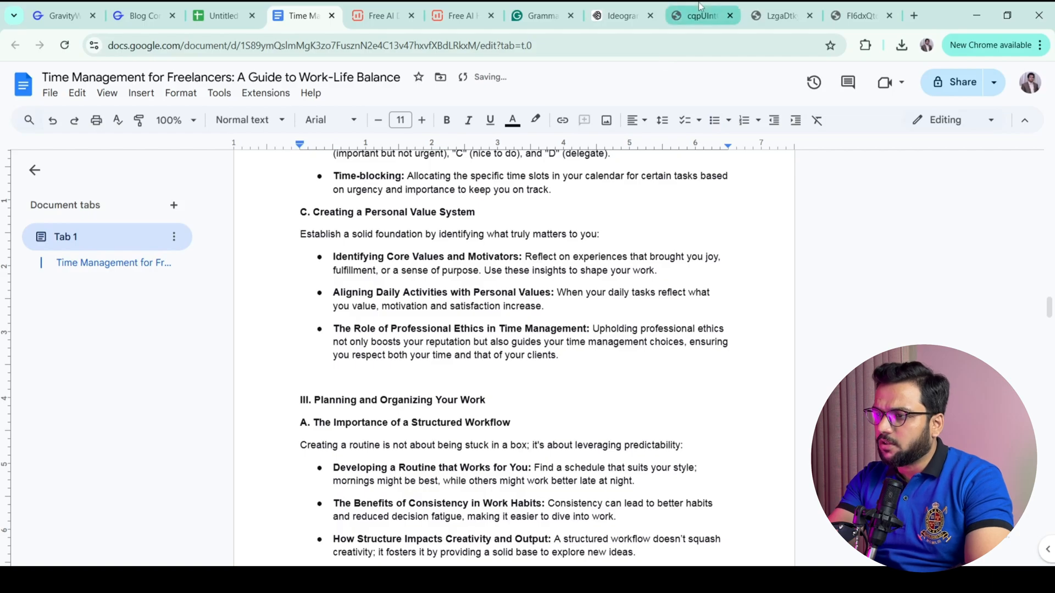
Capture the speech-bubble illustration from its browser tab with Snipping Tool and save it in Downloads as the JPEG file F4
click(763, 10)
click(28, 518)
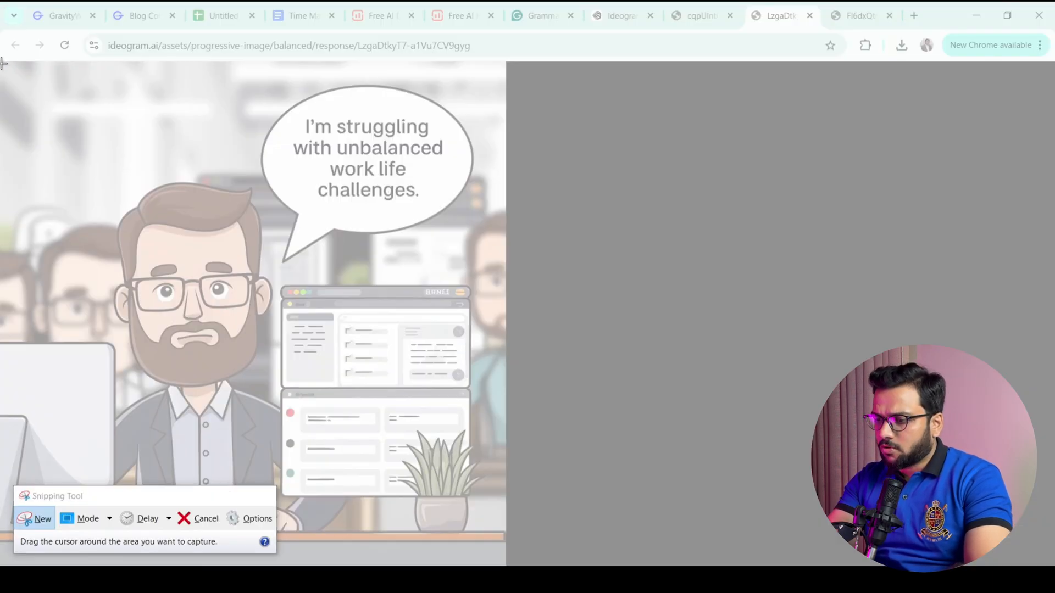
drag(1, 63, 504, 565)
key(ctrl+s)
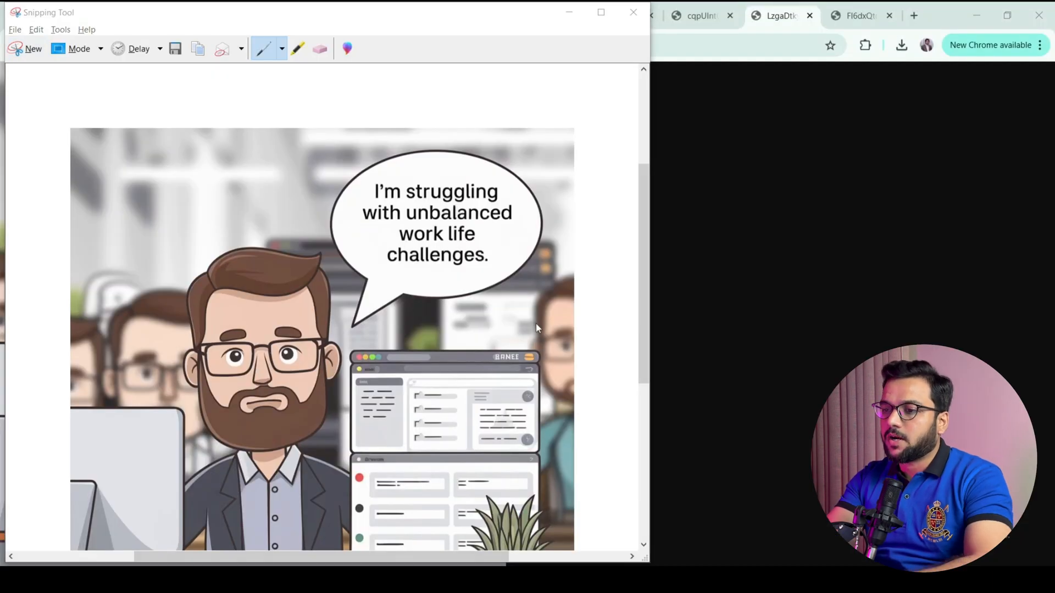
click(204, 236)
click(124, 468)
key(Return)
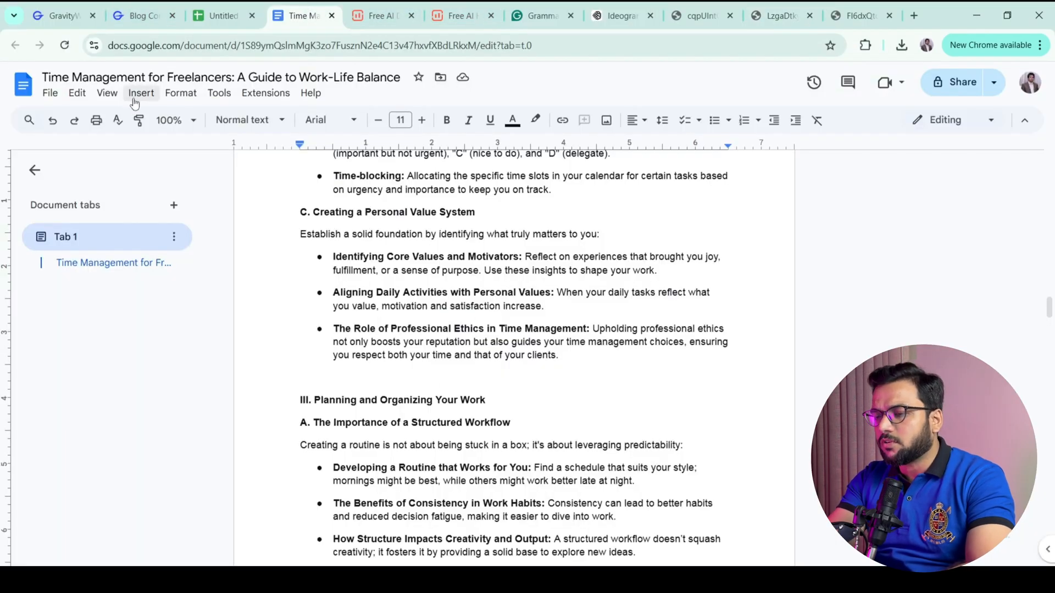
Insert the image F4 from the computer above the heading "III. Planning and Organizing Your Work"
click(135, 104)
mouse_move(164, 113)
click(419, 117)
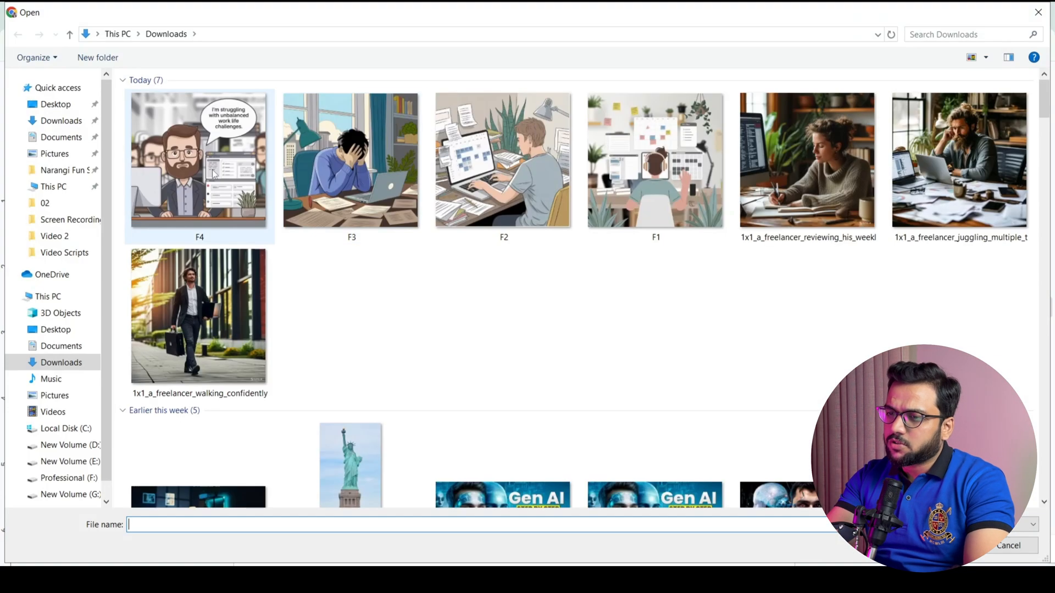
double_click(200, 176)
Centre the stressed-employee illustration and the laptop illustration horizontally on their pages
mouse_move(1049, 338)
mouse_down()
mouse_move(1049, 208)
mouse_move(1049, 330)
mouse_up()
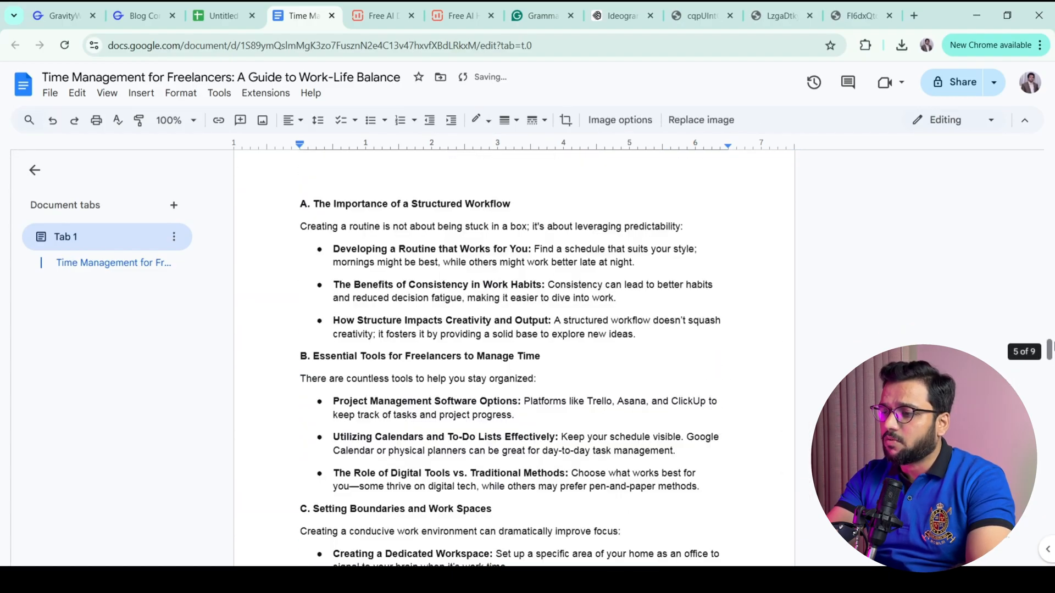
drag(1048, 352, 1048, 321)
click(726, 329)
scroll(726, 330, up, 12)
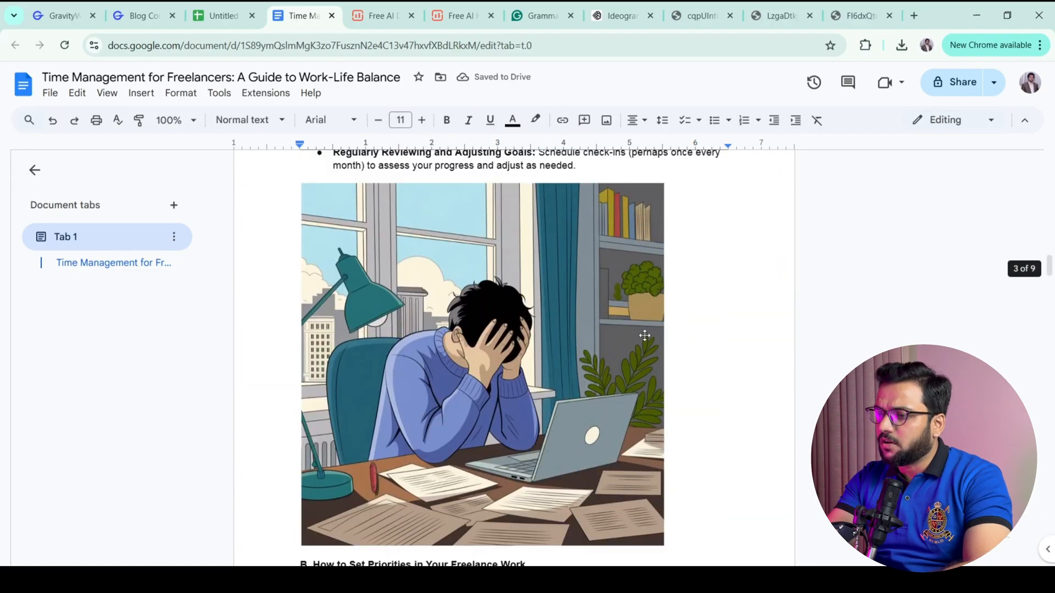
click(647, 334)
key(ctrl+shift+e)
scroll(643, 334, up, 12)
click(601, 334)
key(ctrl+shift+e)
click(730, 316)
Resize the illustration of the person with headphones seen from behind to about 5.5 inches wide and centre it
drag(1049, 217, 1049, 409)
click(615, 417)
drag(730, 427, 662, 361)
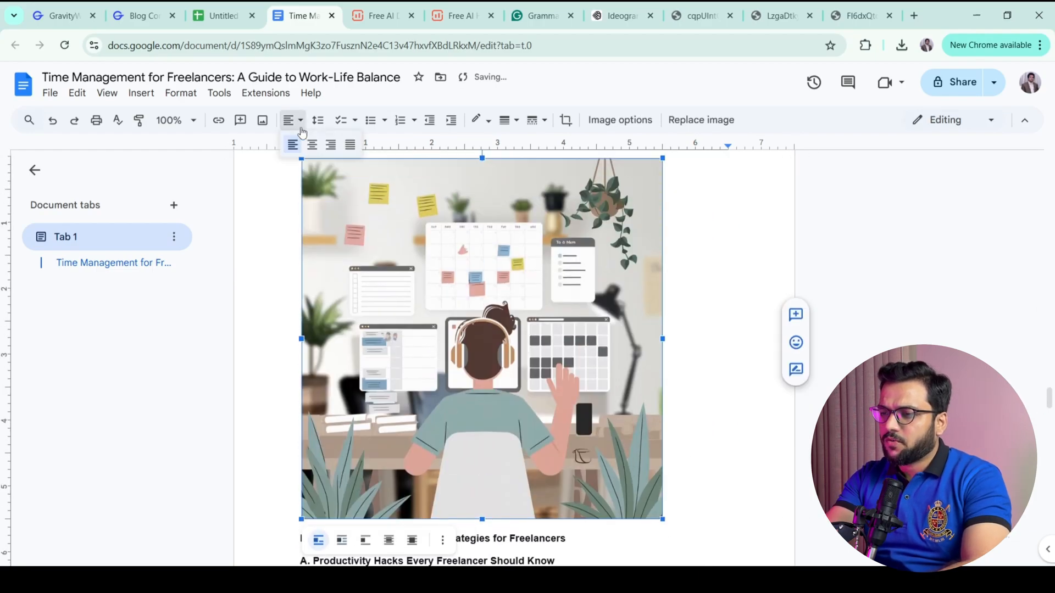
Switch to Ideogram and open the earlier generated illustration of the man in an orange shirt working at a laptop
drag(1048, 397, 1049, 503)
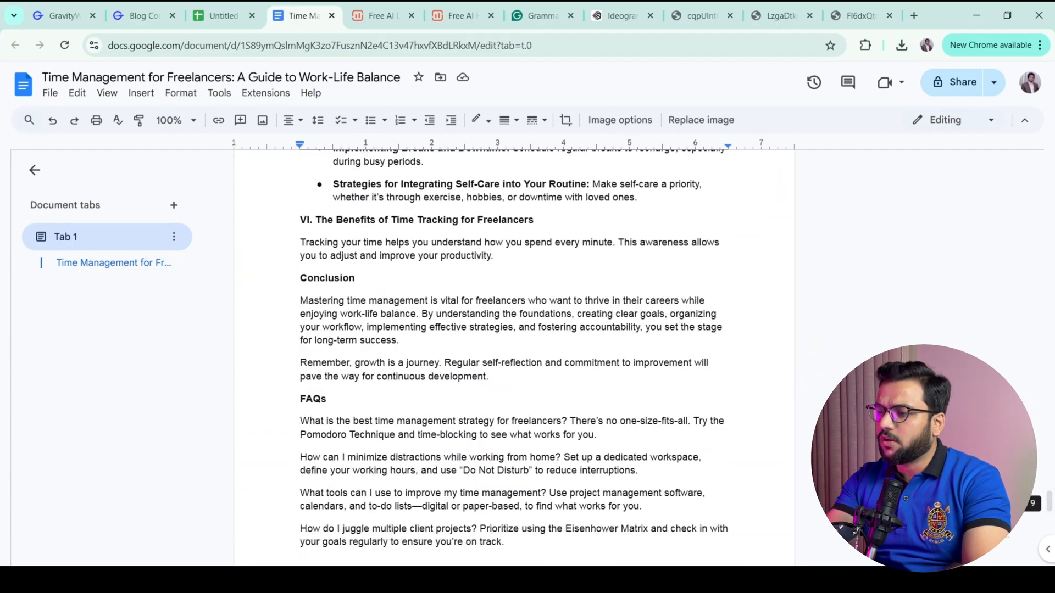
click(629, 7)
scroll(1052, 398, down, 5)
scroll(1052, 399, up, 3)
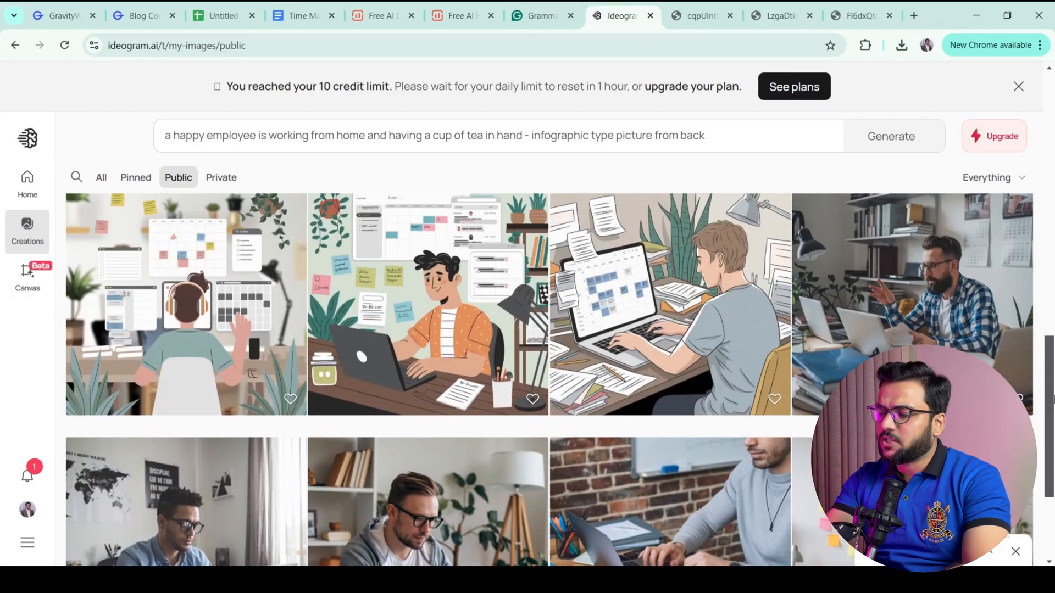
click(453, 311)
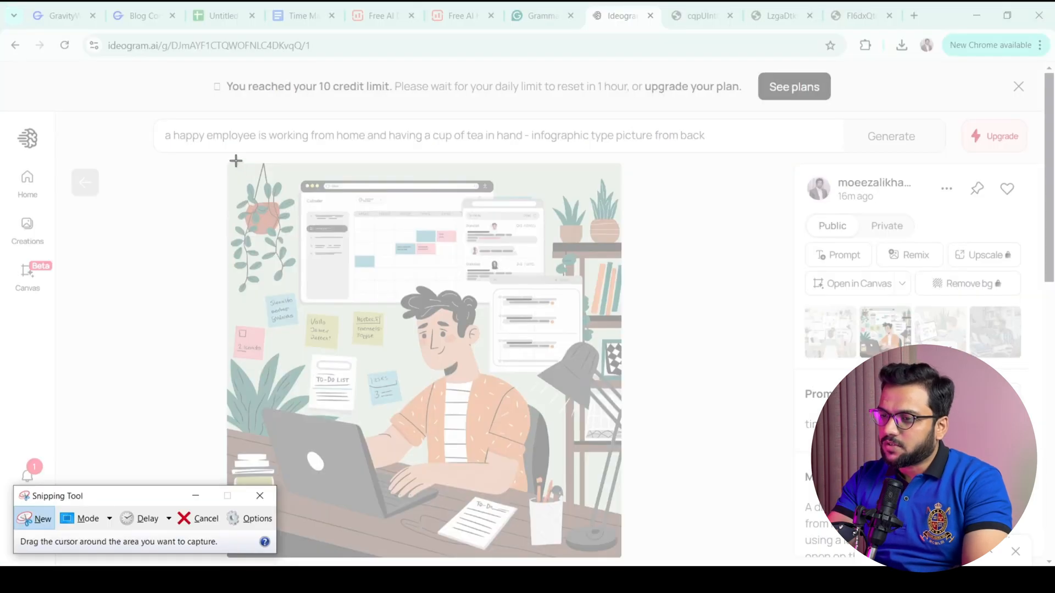
Capture the orange-shirt illustration with Snipping Tool and save it in Downloads as a JPEG file
drag(230, 165, 620, 557)
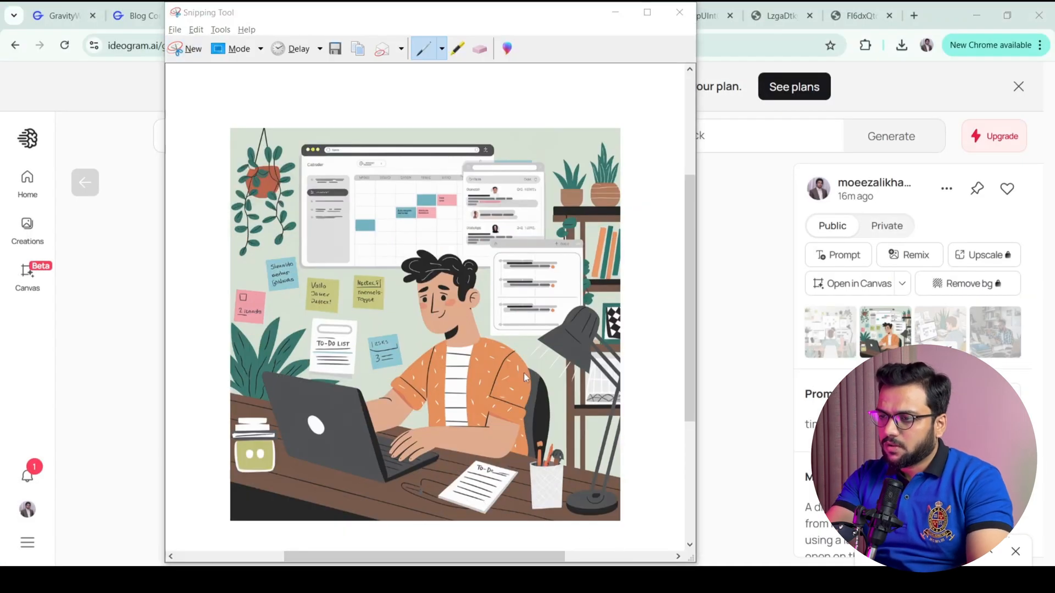
key(ctrl+s)
text(F4)
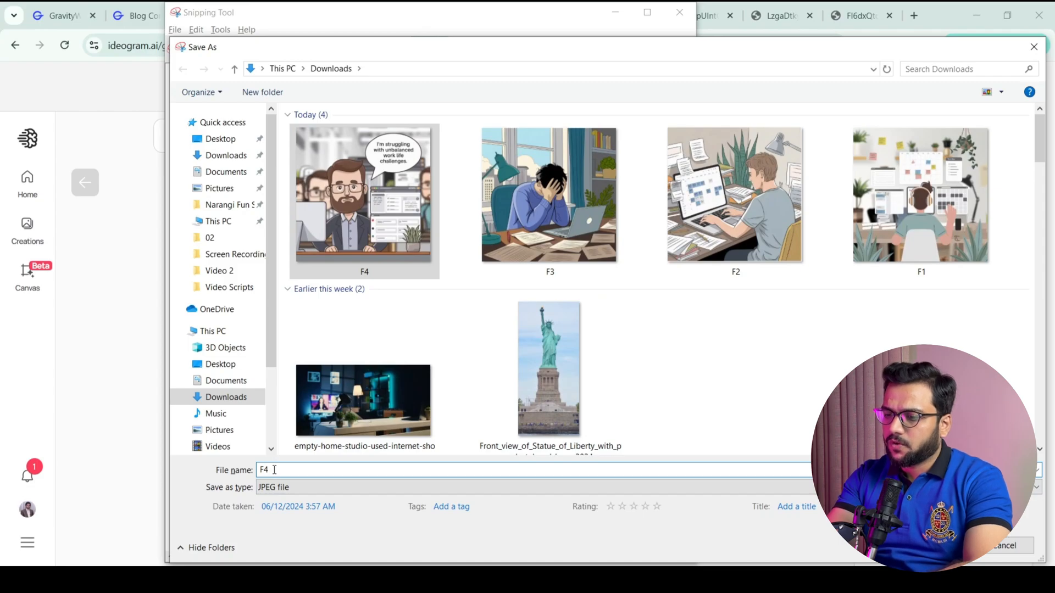
key(Return)
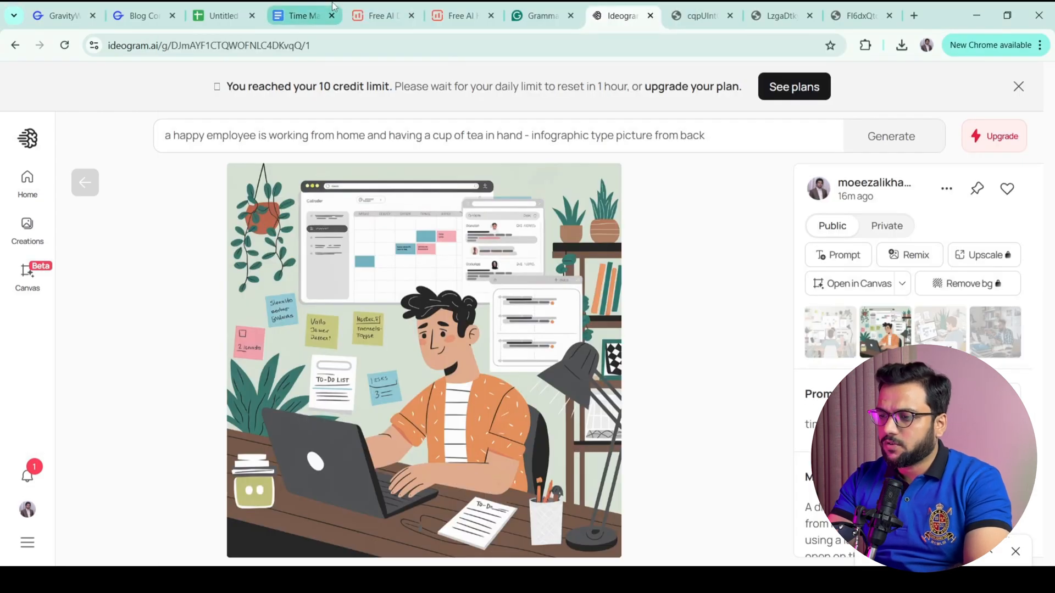
Switch to the Google Docs article and insert the orange-shirt illustration above "C. Review and Reflection Practices", centred and about 5.5 inches wide
click(304, 15)
scroll(513, 357, down, 10)
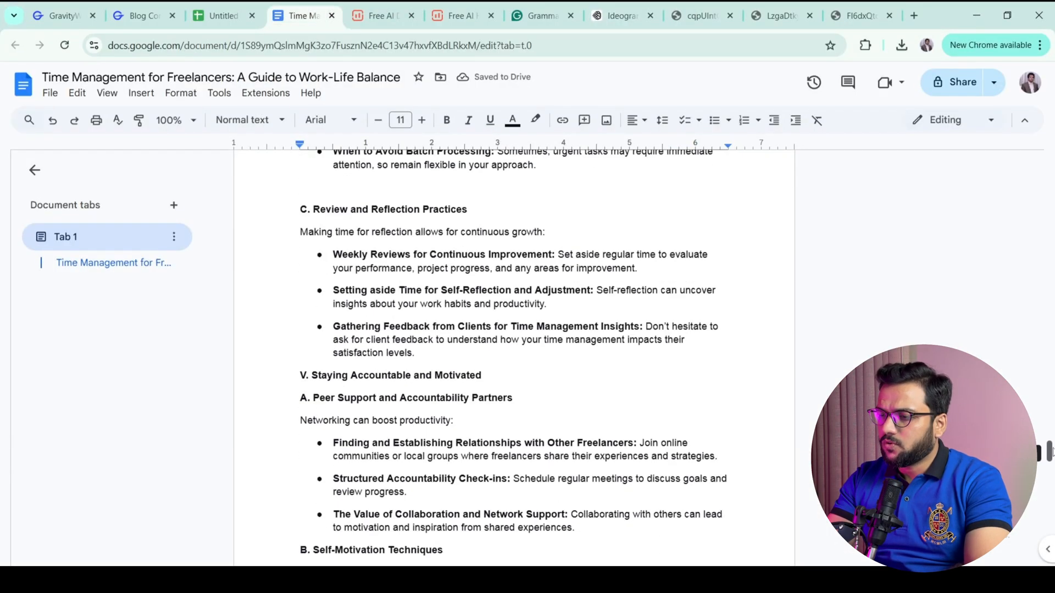
key(Return)
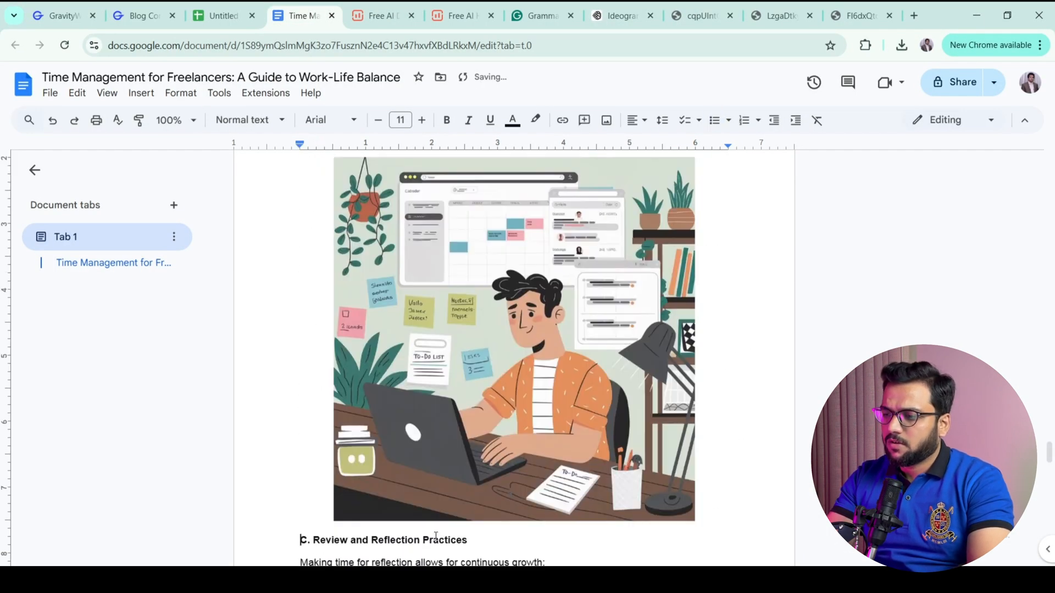
Close the browser tabs of the stressed-employee and speech-bubble images and return to the end of the Google Docs article
drag(1049, 462, 1050, 158)
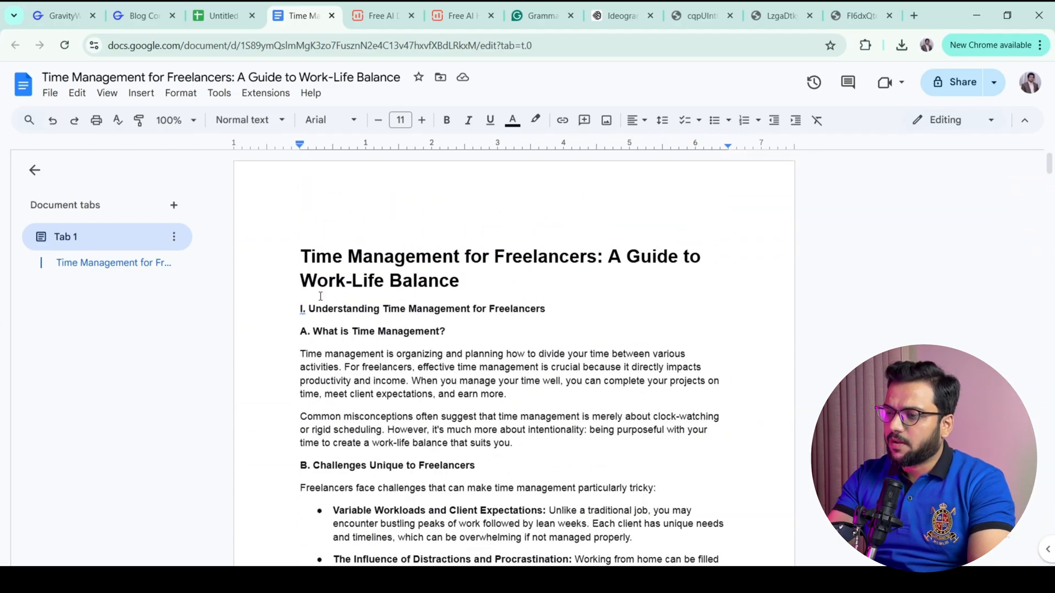
click(698, 16)
click(730, 15)
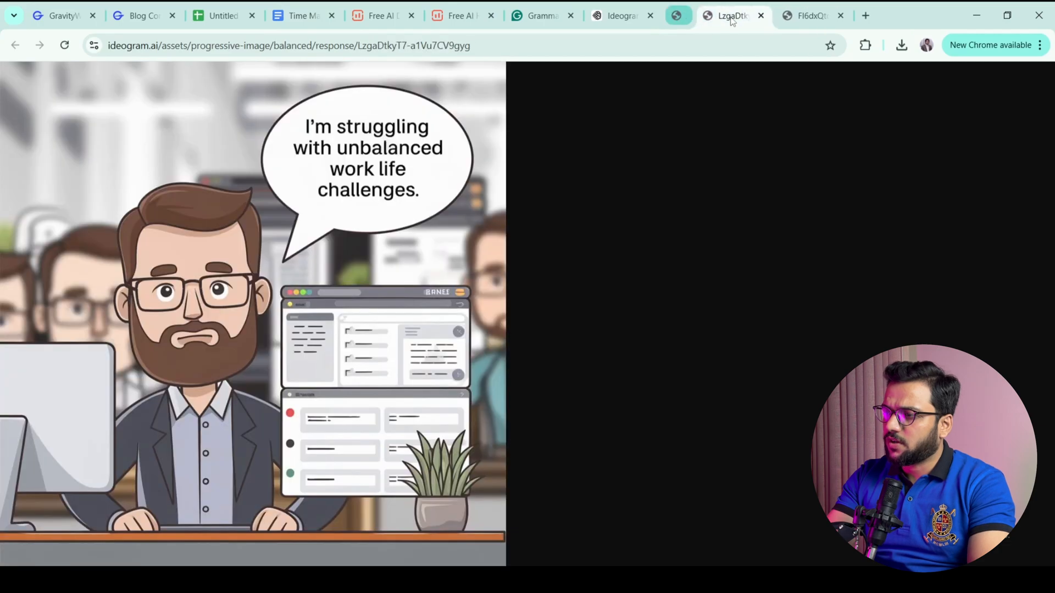
click(729, 15)
click(363, 7)
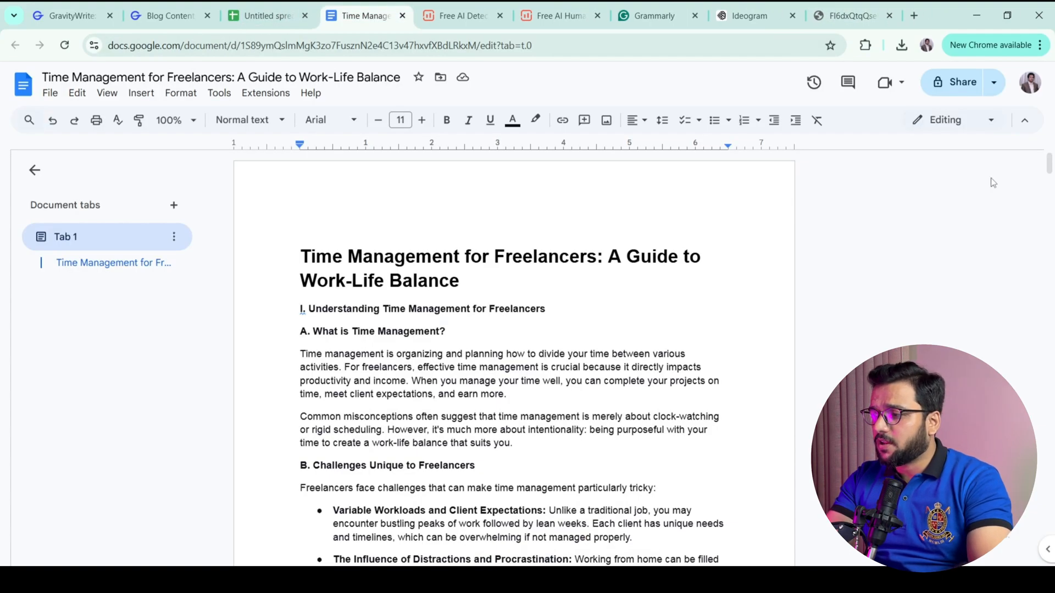
drag(1049, 164, 1002, 560)
click(635, 521)
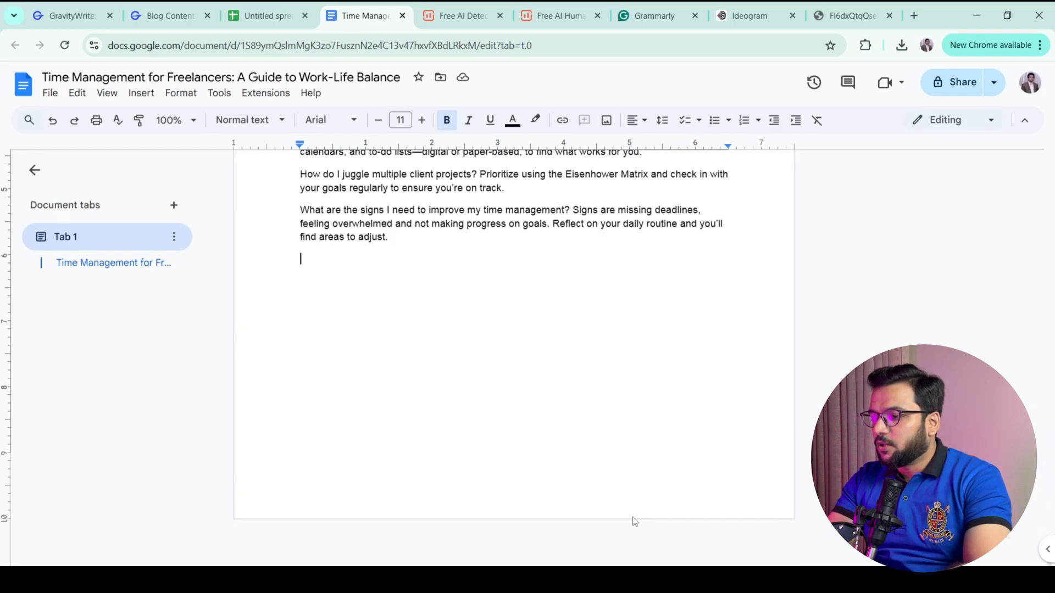
Open the Canva website in a new browser tab
click(914, 15)
click(792, 49)
text(canva)
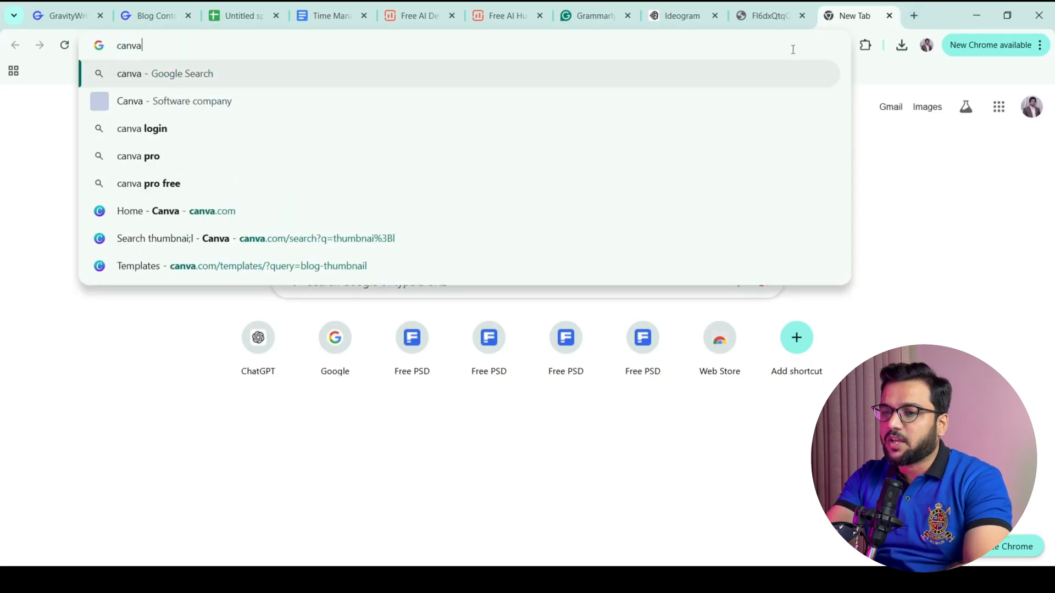
key(Return)
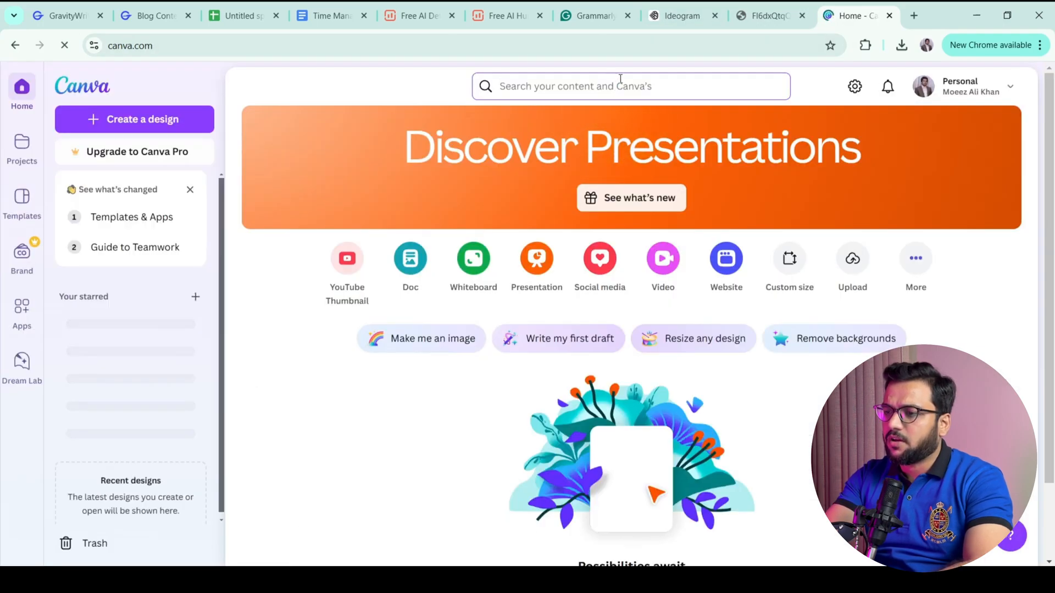
Search Canva for "blog thumbnail" and open the orange "How to Write The Perfect Blog Post" thumbnail template for customizing
click(620, 78)
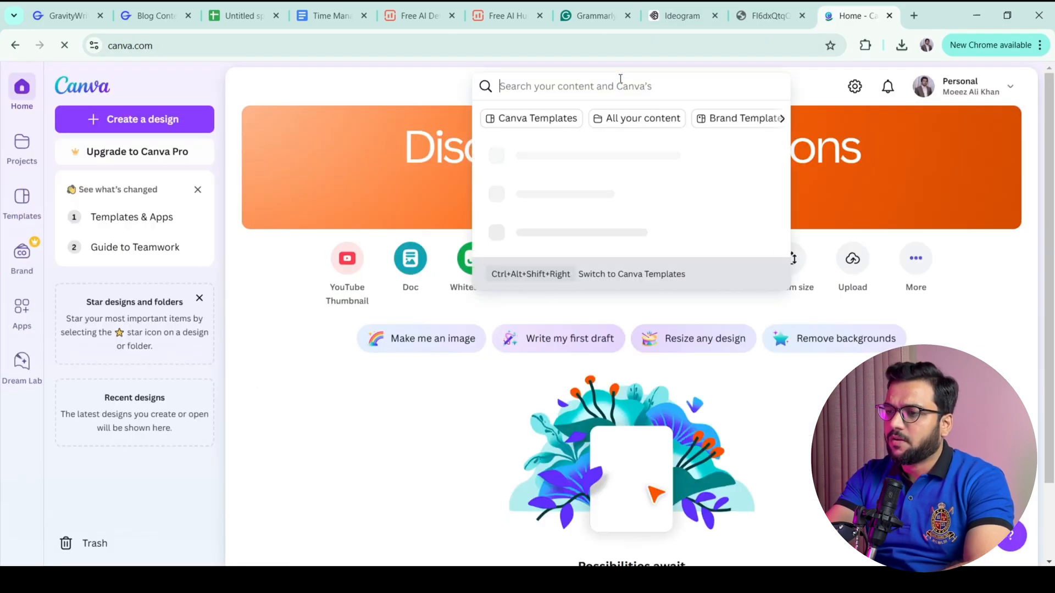
text(blog thumbnail)
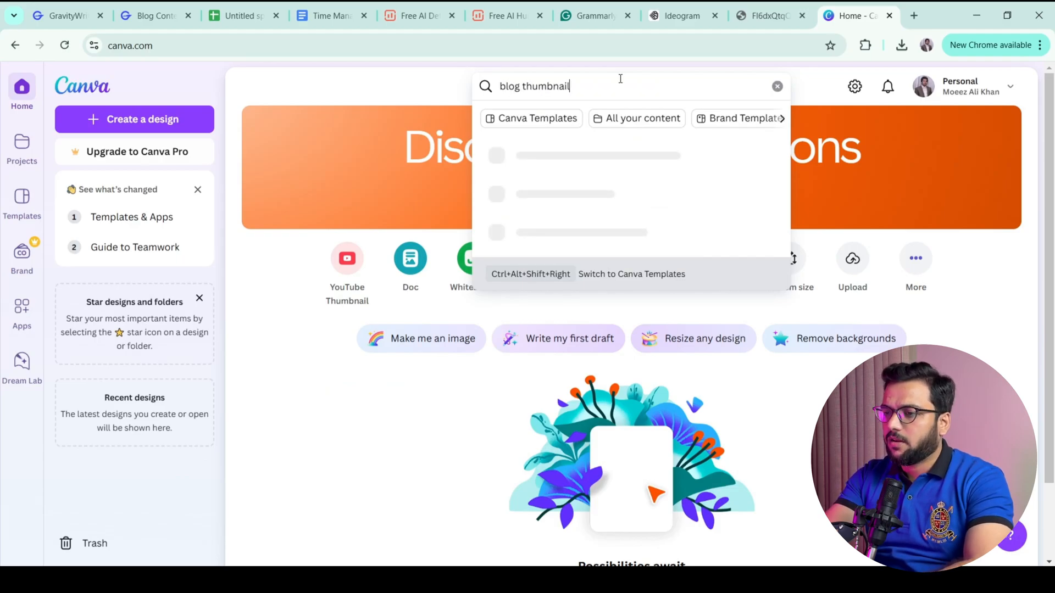
key(Return)
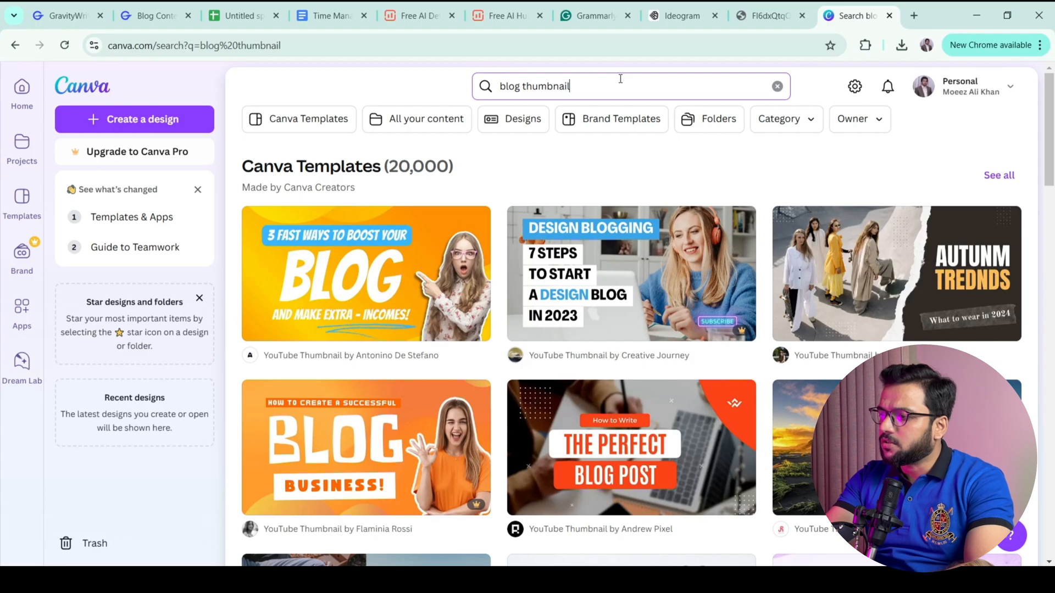
mouse_move(1052, 156)
mouse_down()
mouse_move(1033, 278)
mouse_move(1033, 498)
mouse_move(1007, 358)
mouse_move(1044, 275)
mouse_move(1052, 175)
mouse_up()
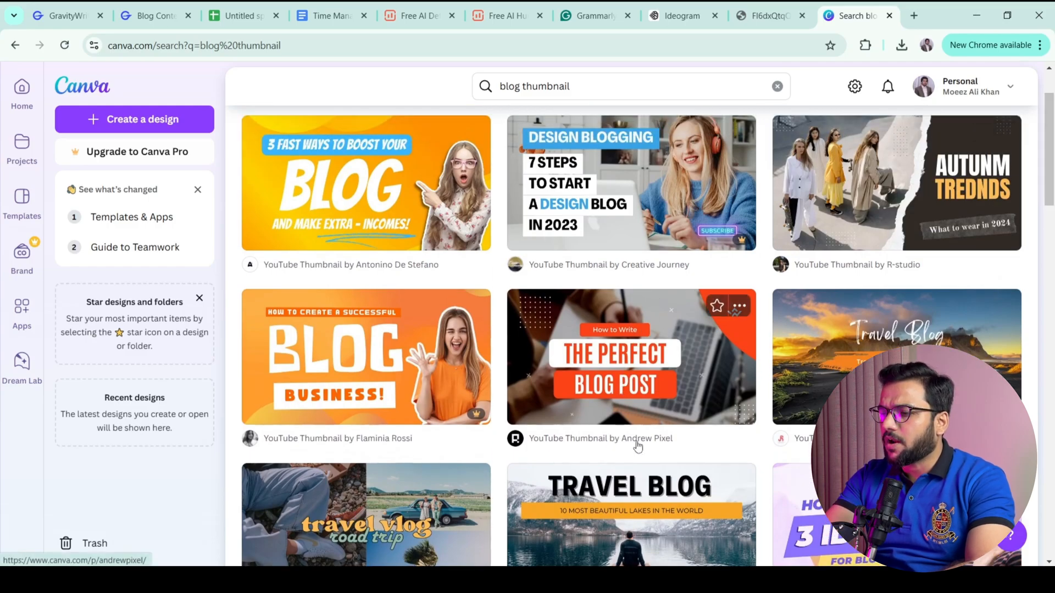
click(646, 368)
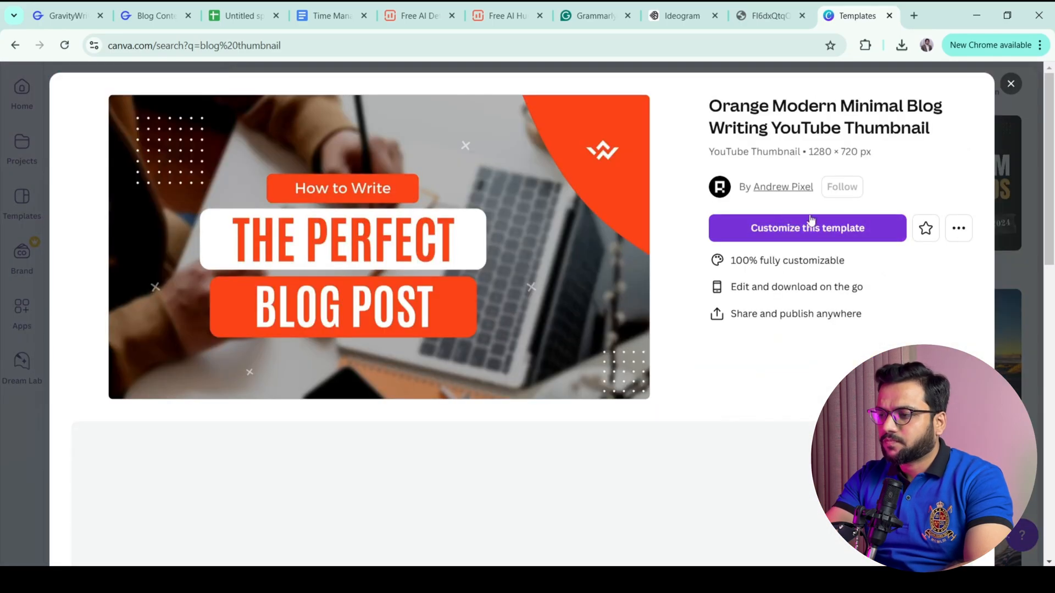
click(832, 226)
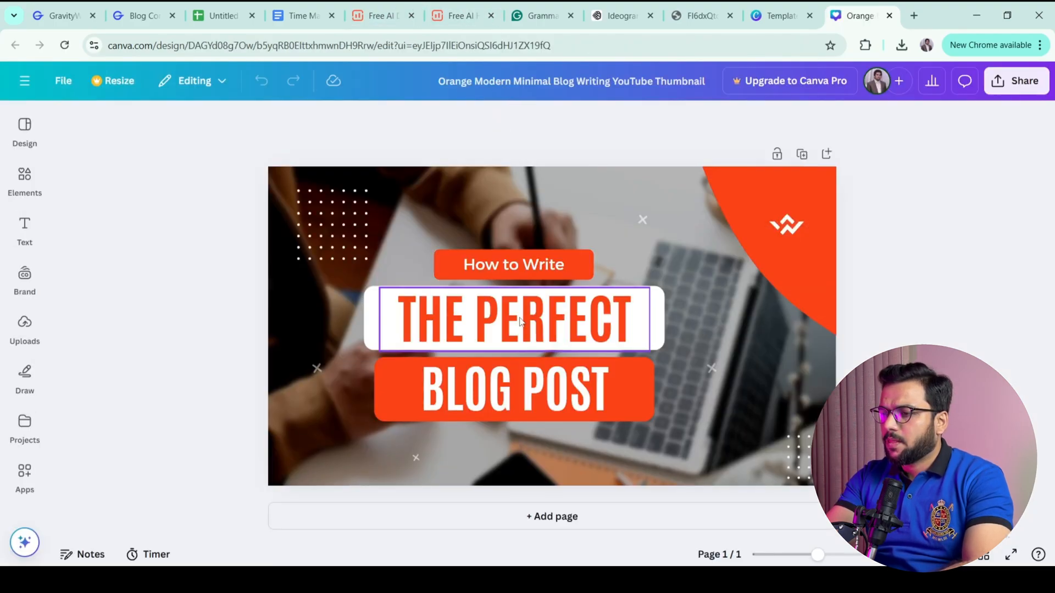
Replace "THE PERFECT" with "TIME MANAGEMENT" and widen its text box so the headline fits on one line
click(521, 321)
click(520, 318)
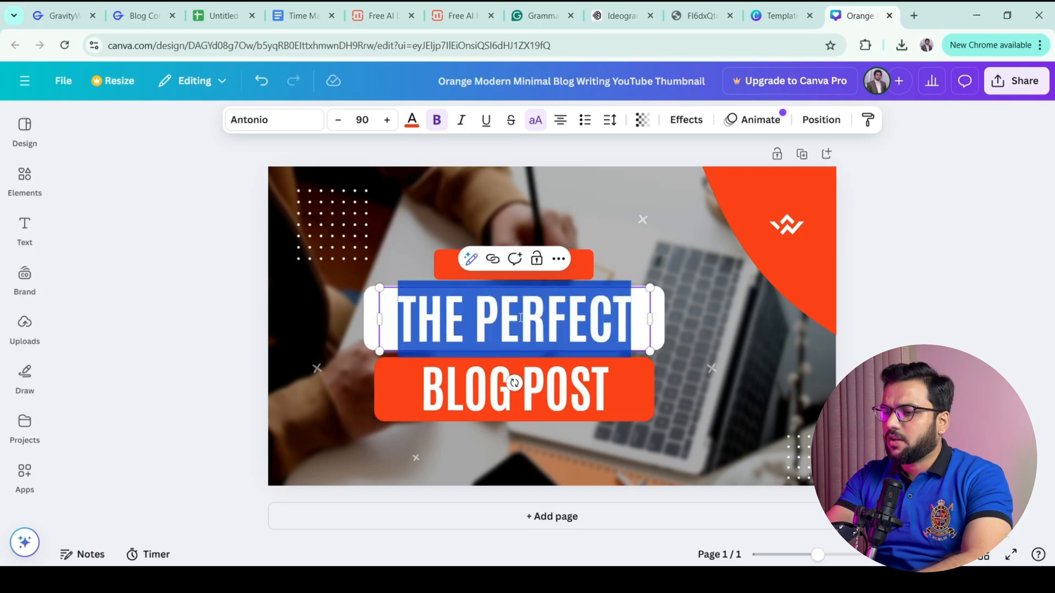
text(TIME MANAGEMENT)
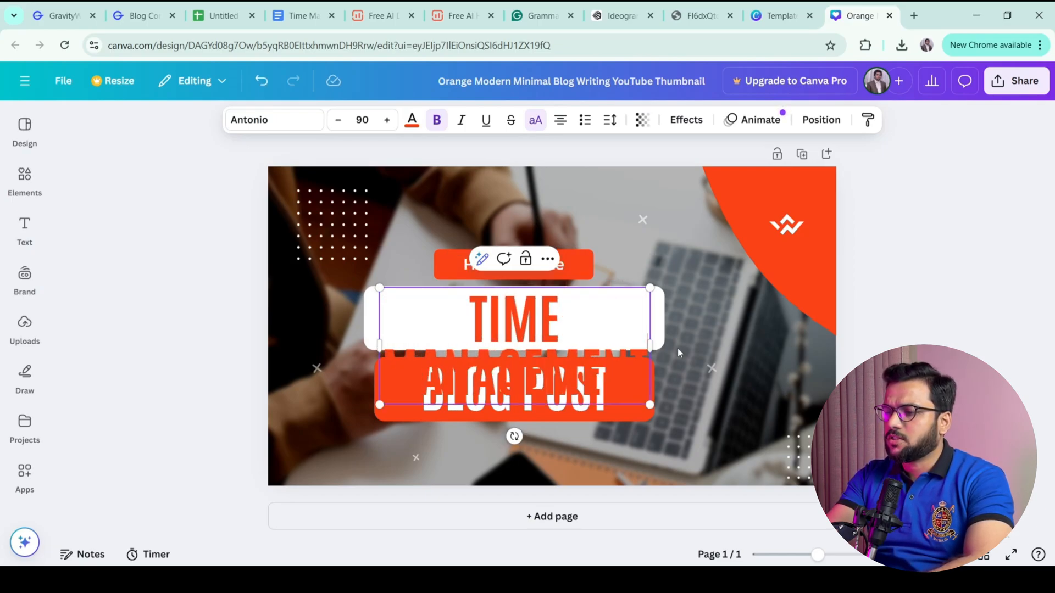
drag(650, 347, 765, 319)
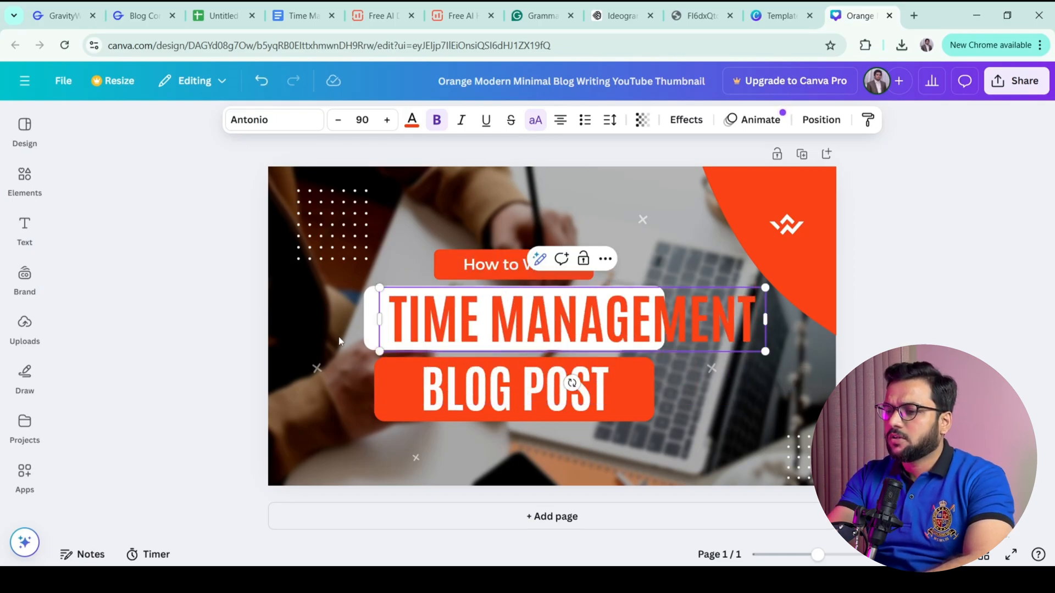
drag(379, 320, 360, 320)
click(639, 279)
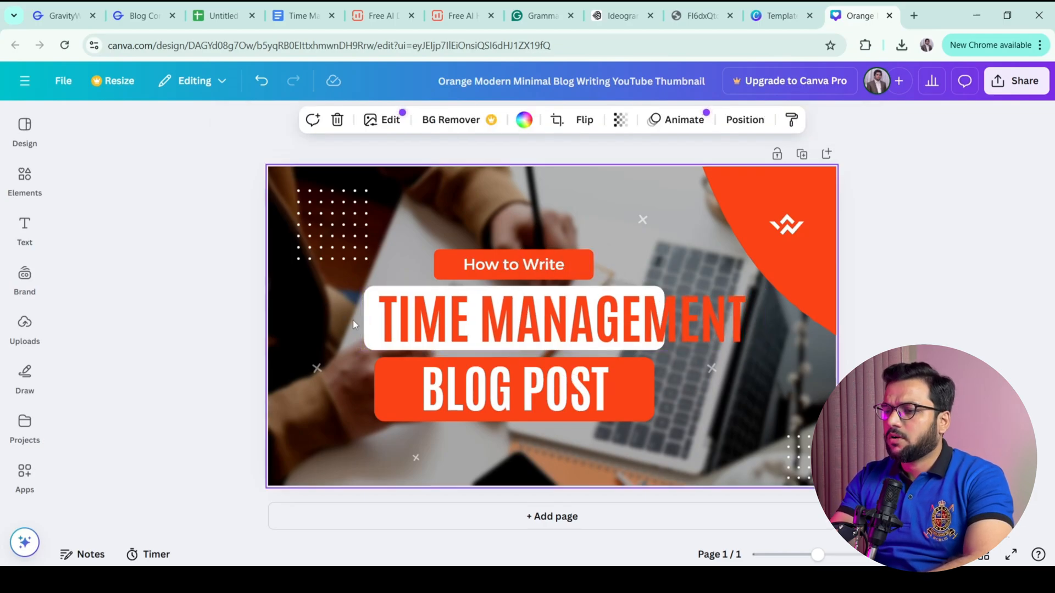
click(372, 323)
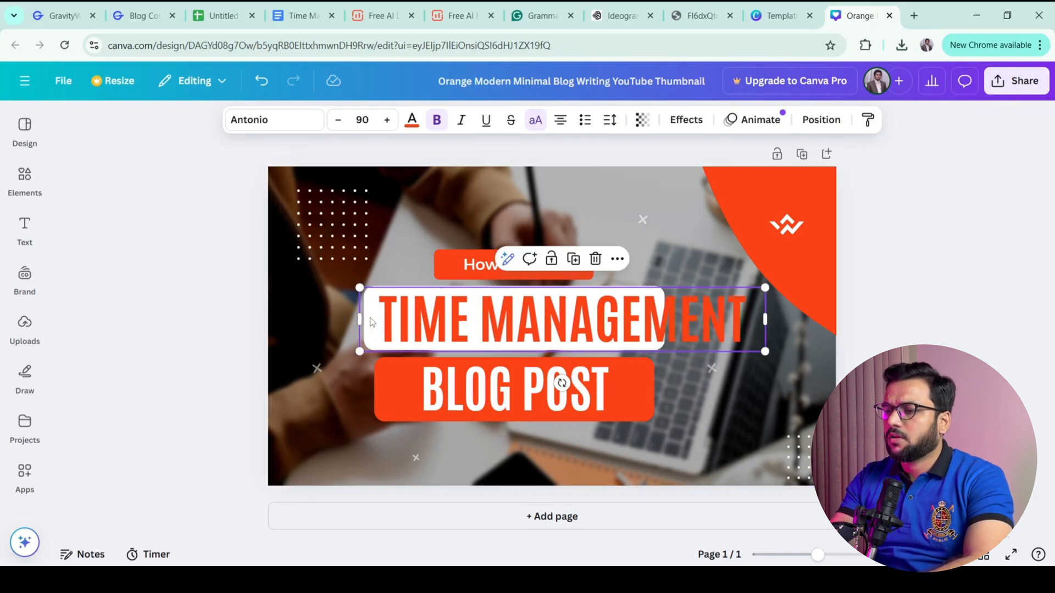
Replace "BLOG POST" with "FOR FREELANCERS" on one line and widen the orange box behind it to fit
double_click(465, 390)
text(FOR FREEL)
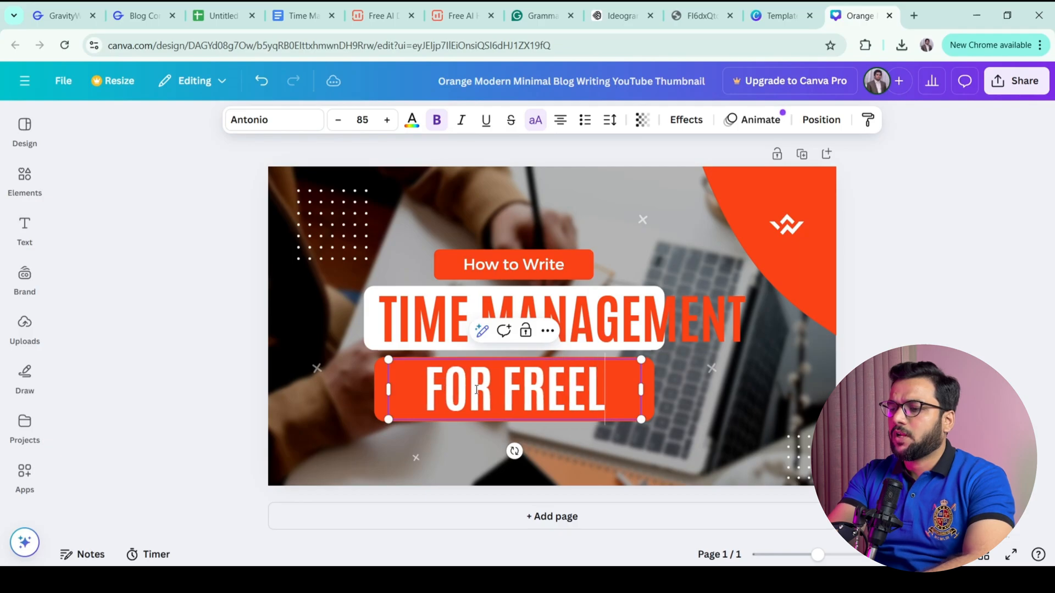
text(ANCERS)
click(650, 399)
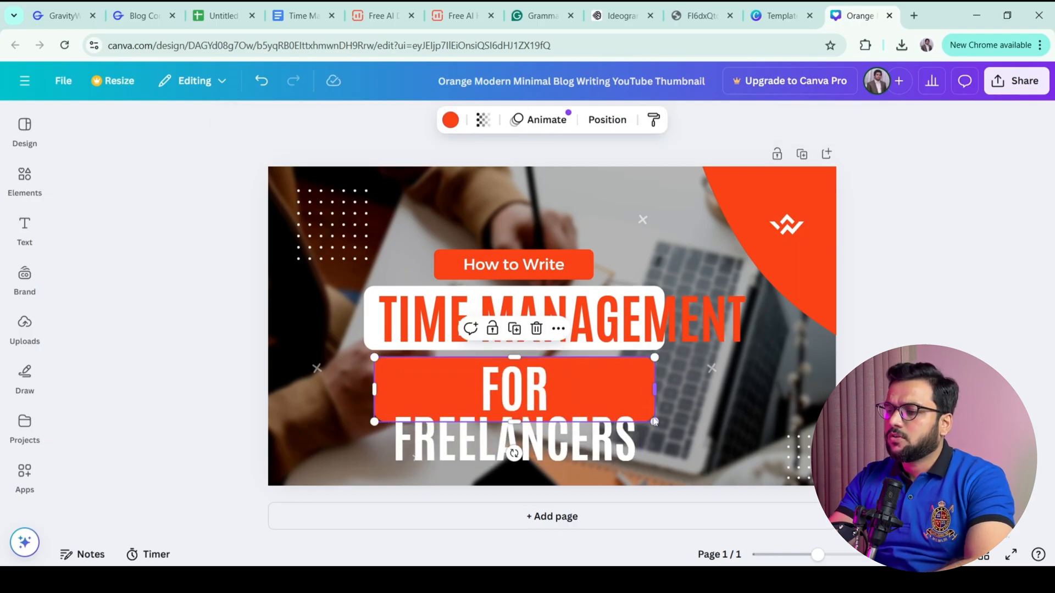
click(653, 390)
drag(655, 414, 740, 409)
Widen the white box behind "TIME MANAGEMENT" to span the whole headline and reposition the text over it
drag(377, 340, 380, 362)
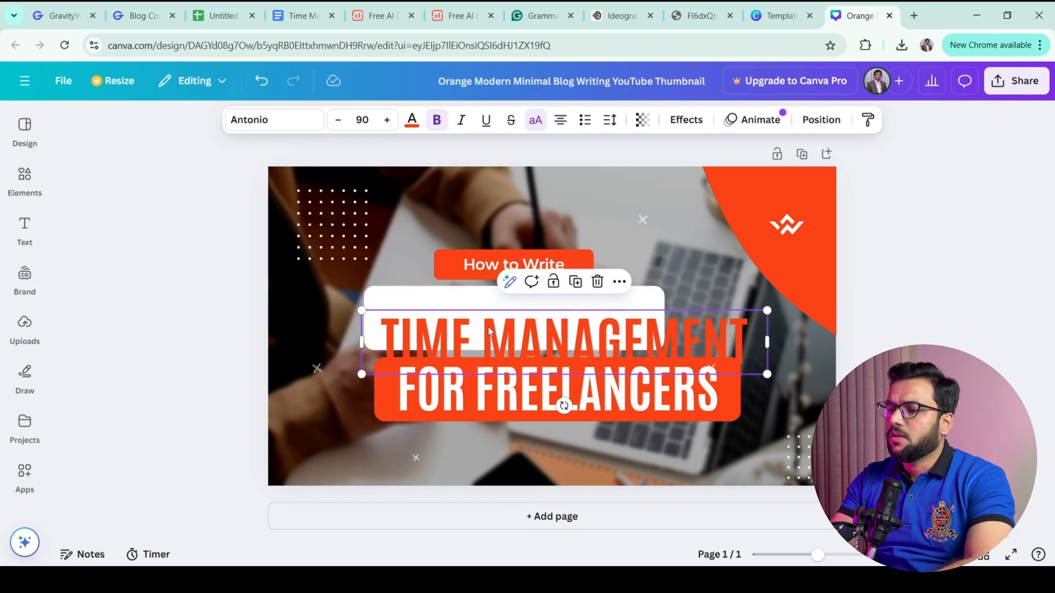
click(396, 299)
drag(667, 308, 767, 306)
drag(715, 335, 715, 317)
Align "TIME MANAGEMENT" centrally on its white box and centre the "FOR FREELANCERS" text and box beneath it
click(697, 394)
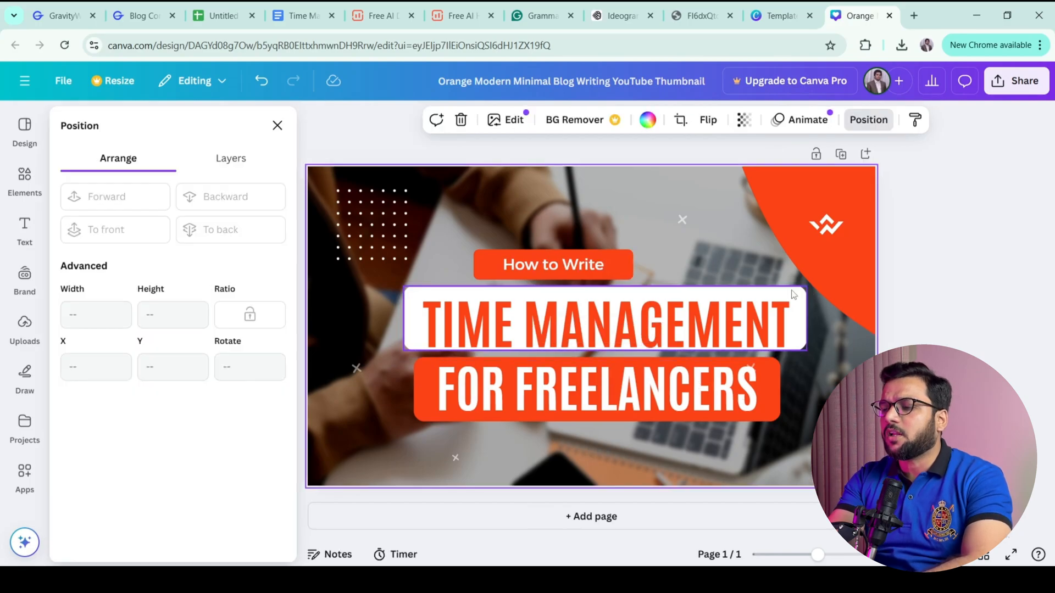
click(793, 290)
shift+click(659, 324)
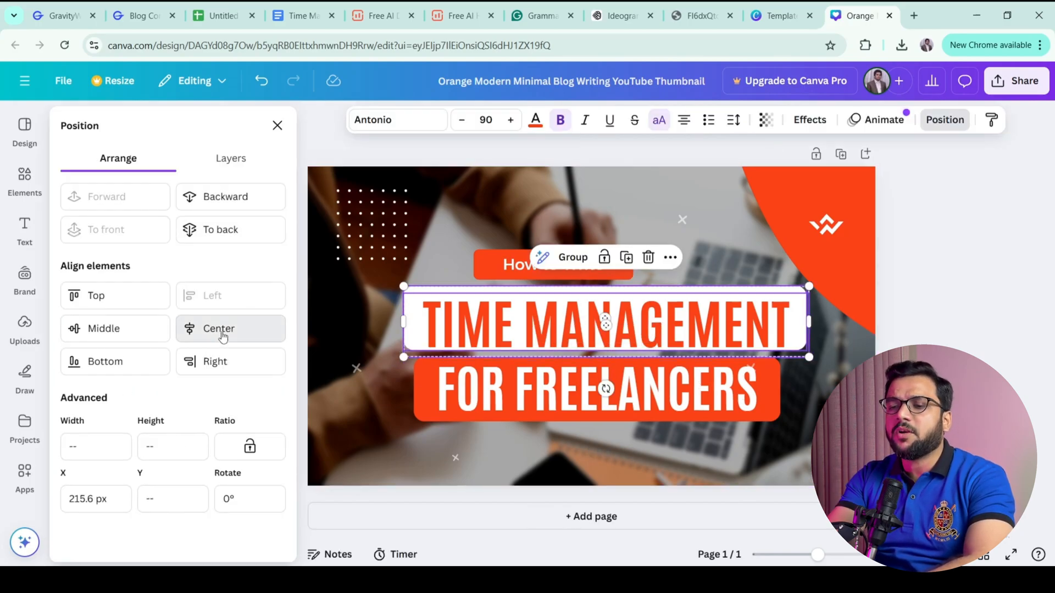
click(135, 329)
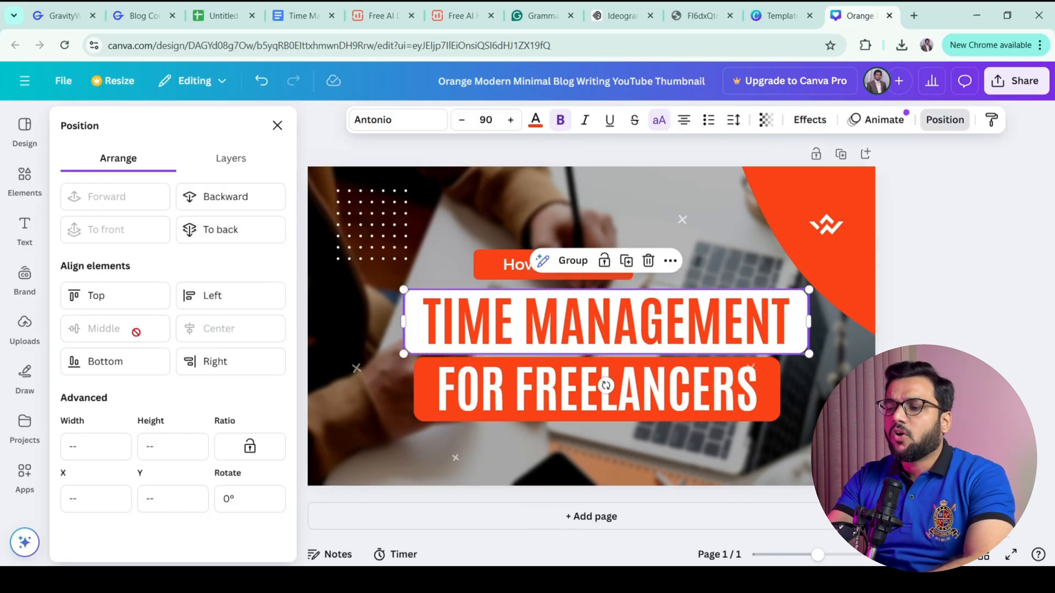
shift+click(427, 381)
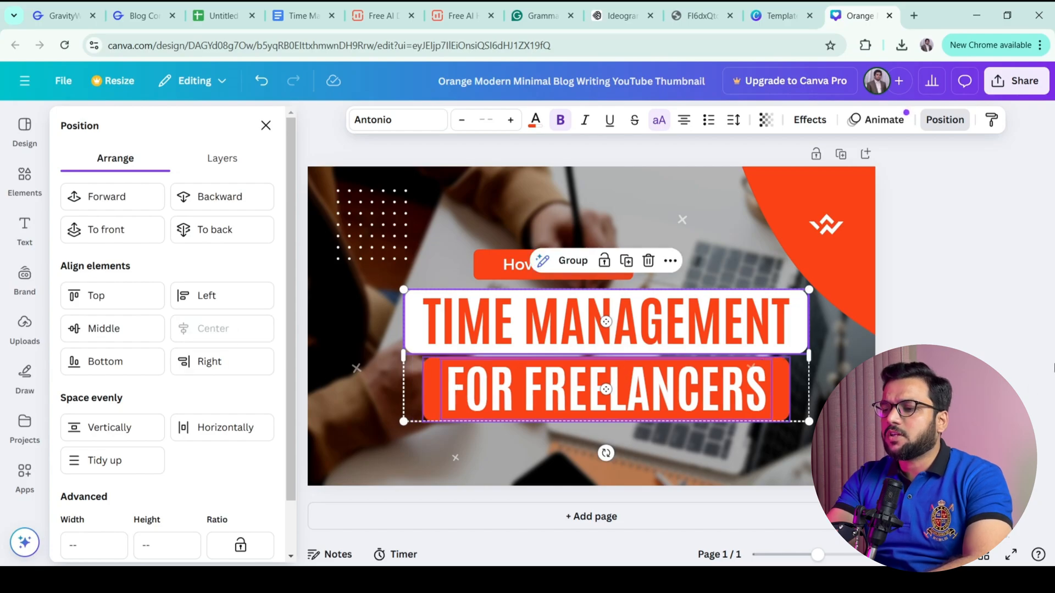
click(266, 126)
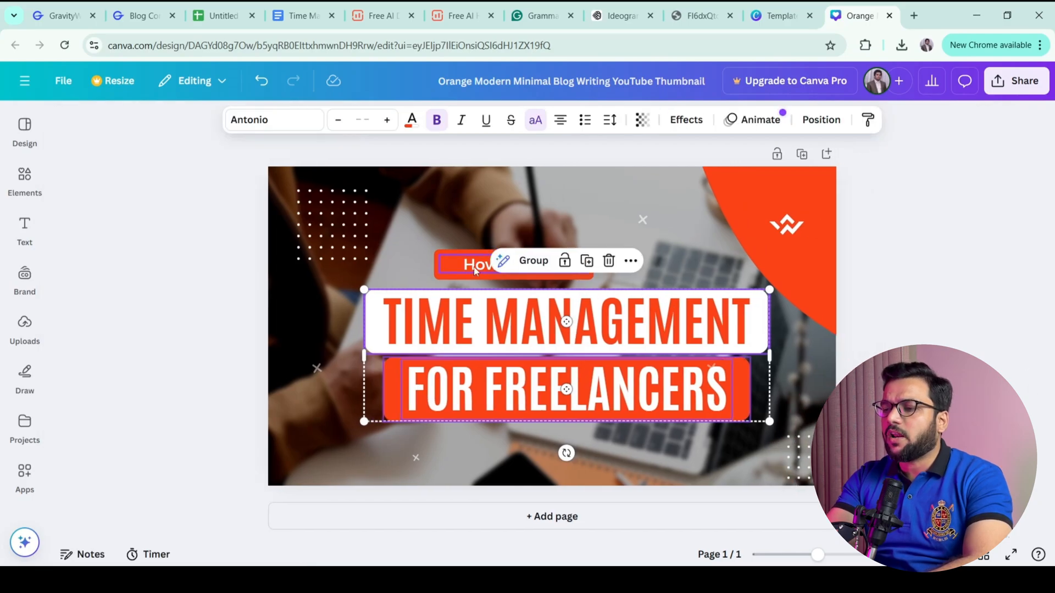
Replace "How to Write" with "Guide to Work-Life Balance" copied from the Google Docs article title, widening the text box to one line
double_click(475, 266)
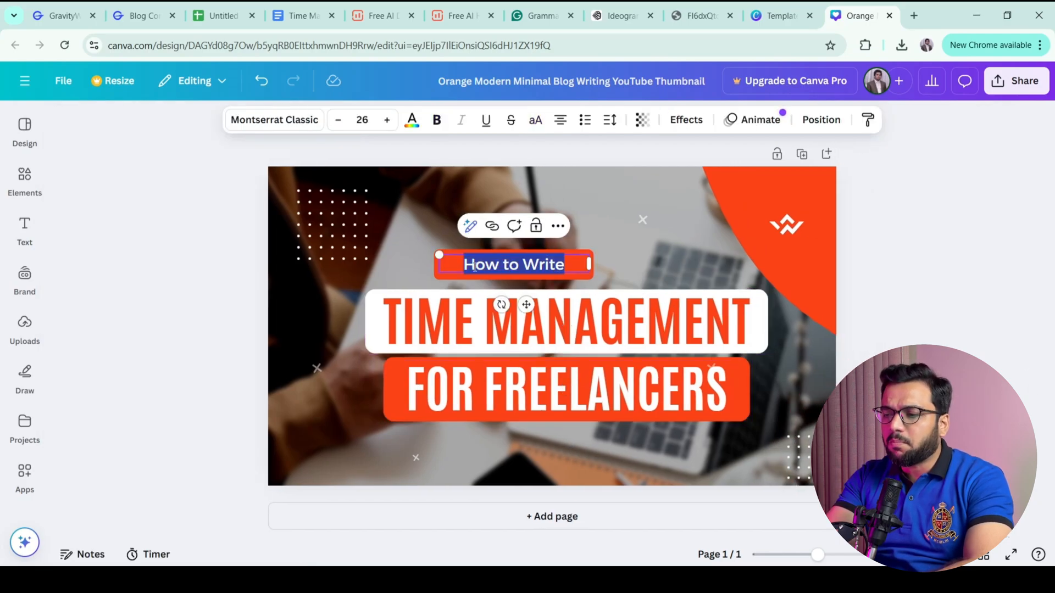
click(319, 12)
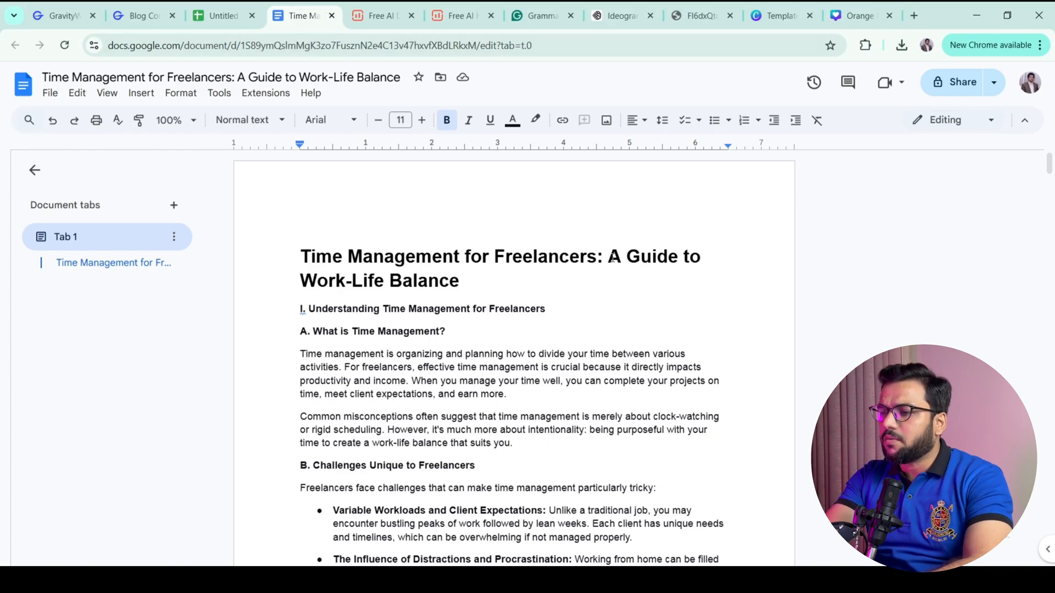
drag(626, 255, 671, 279)
key(ctrl+c)
click(860, 15)
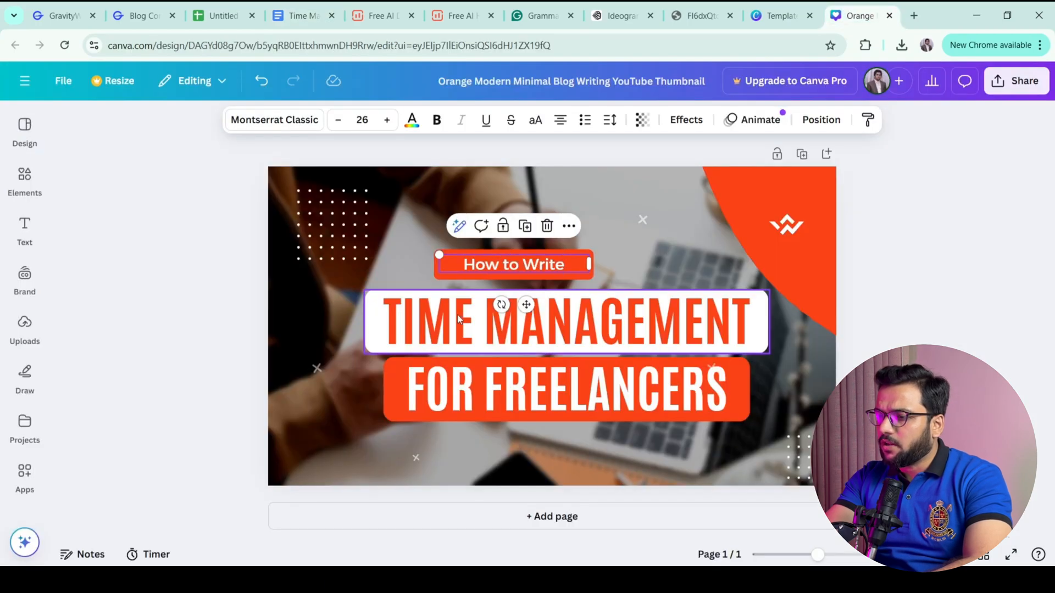
key(ctrl+v)
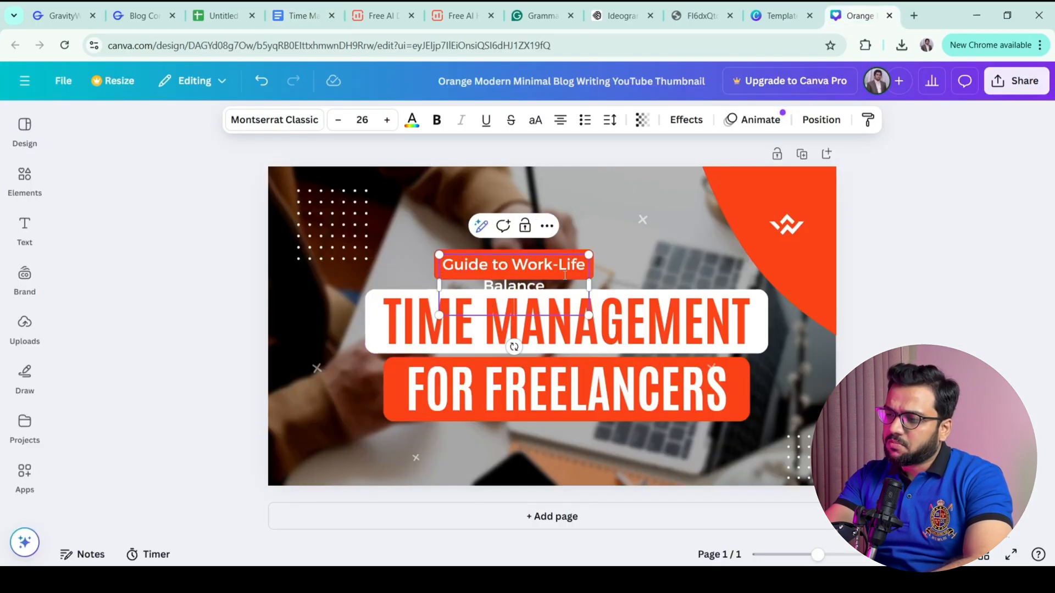
drag(590, 279, 673, 279)
Move the "Guide to Work-Life Balance" text and its orange box together to just below "FOR FREELANCERS"
click(463, 268)
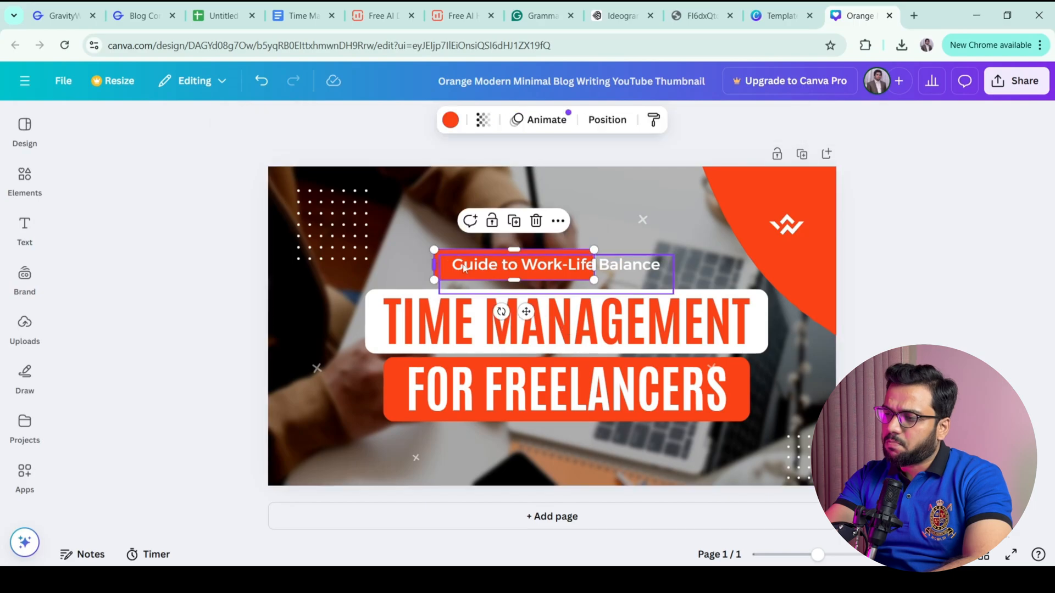
shift+click(514, 268)
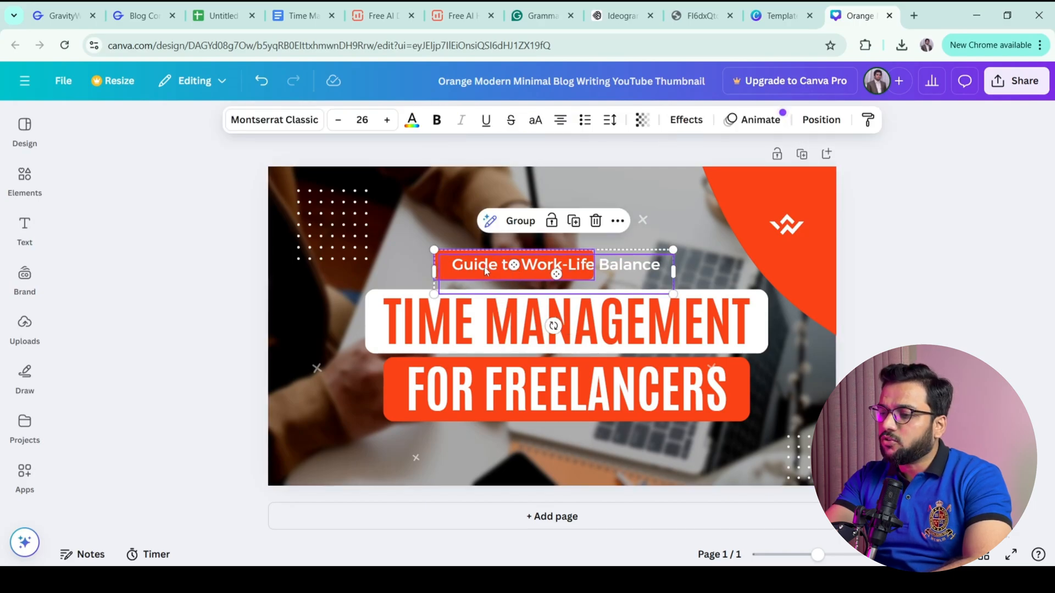
drag(513, 268, 569, 436)
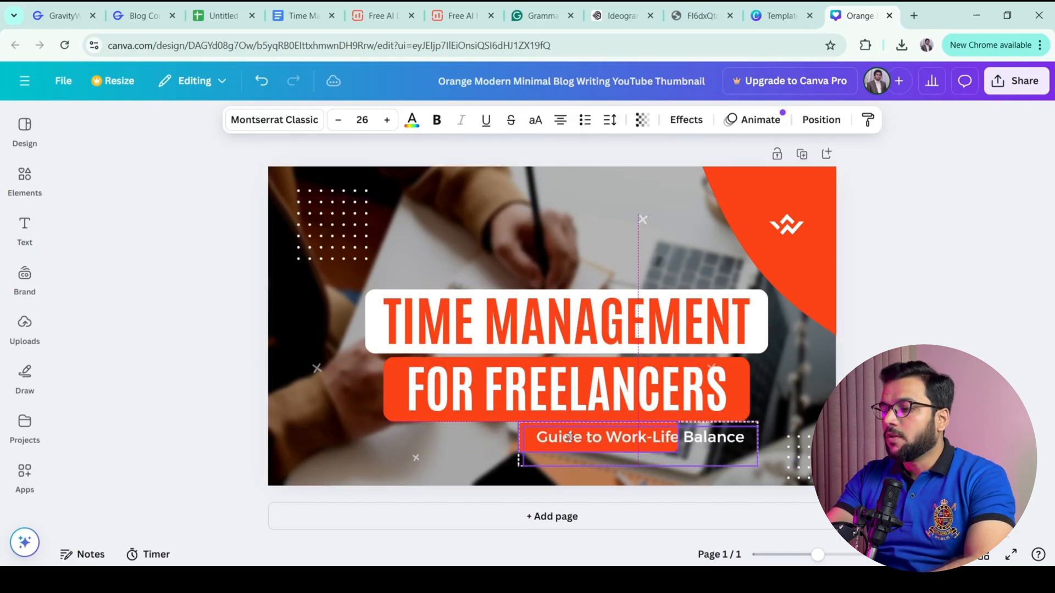
Shift both headline lines, the subtitle and their backing boxes slightly up and left, keeping the white box behind "TIME MANAGEMENT"
click(411, 325)
click(359, 329)
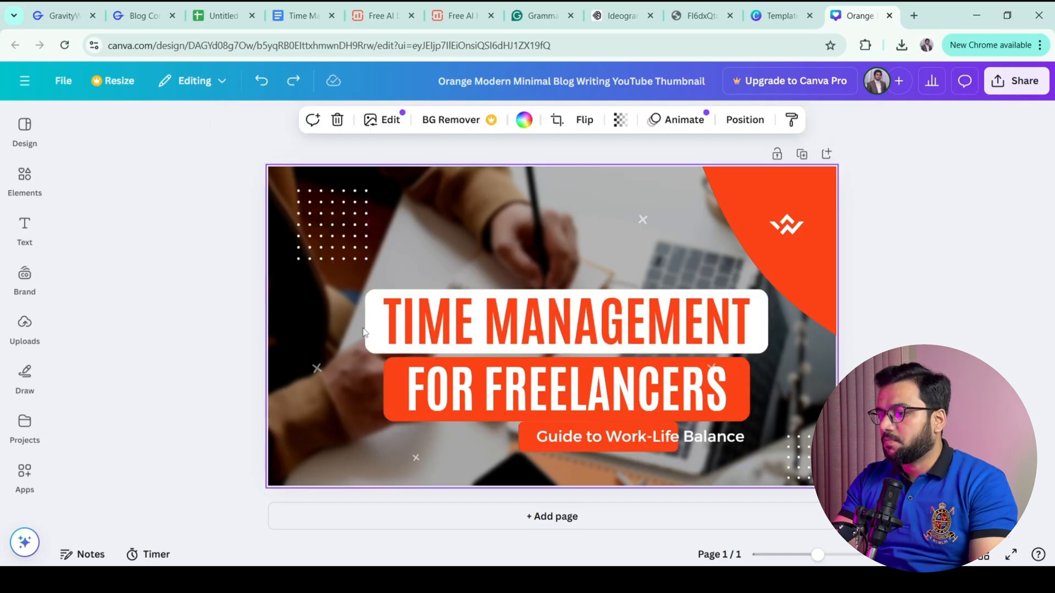
click(386, 315)
click(389, 391)
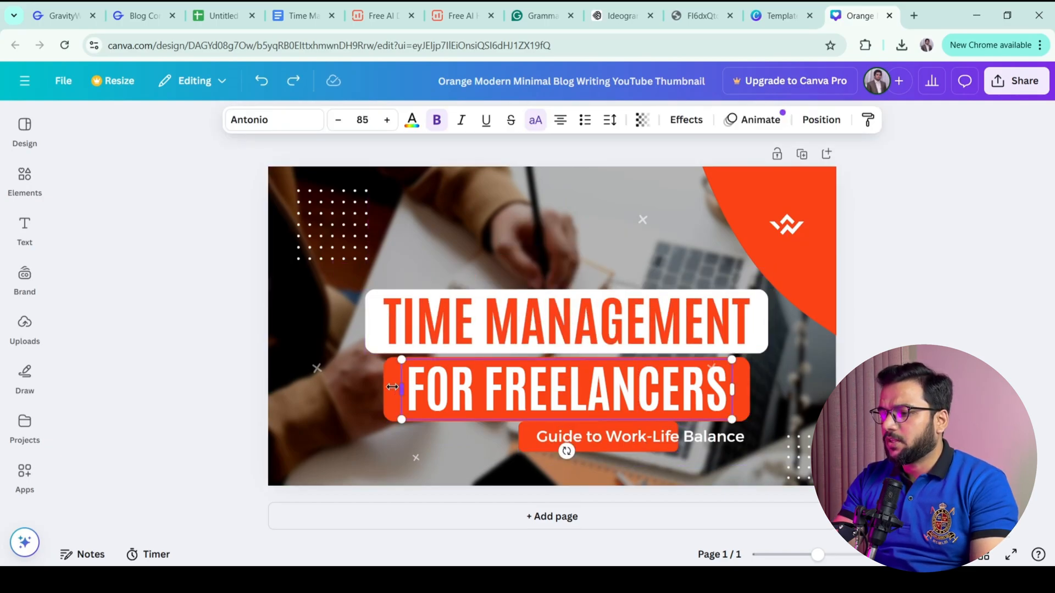
shift+click(566, 452)
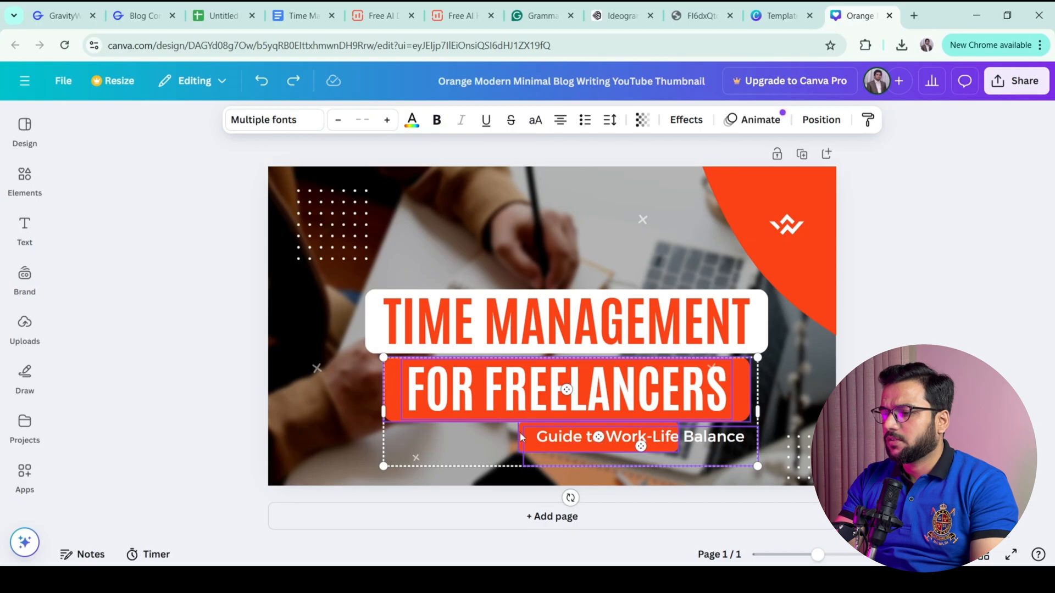
shift+click(387, 314)
drag(392, 312, 381, 283)
click(760, 340)
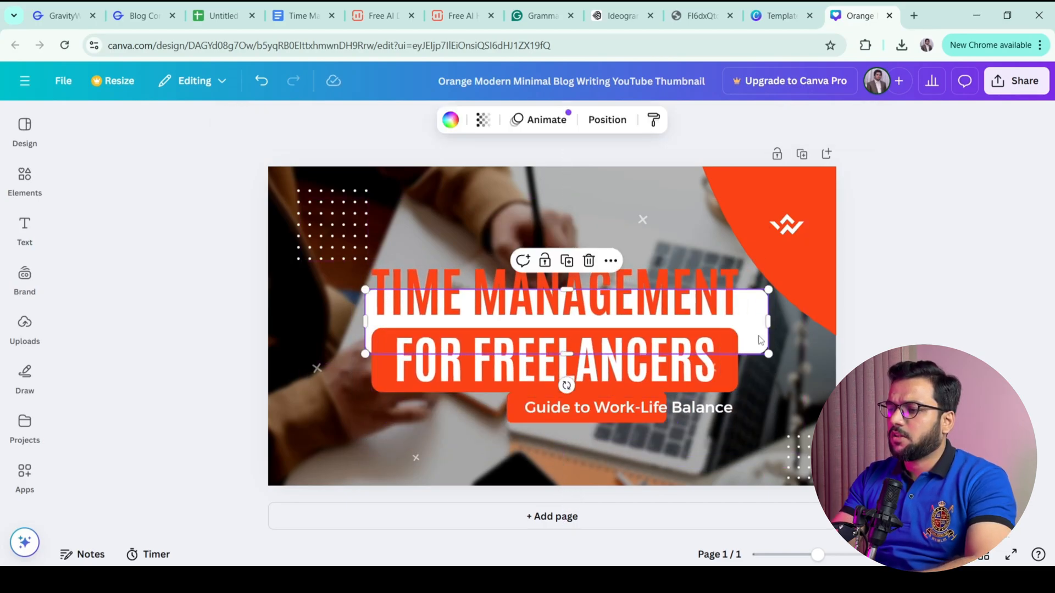
drag(759, 340, 744, 307)
Move the "Guide to Work-Life Balance" subtitle and its orange box slightly down to leave a gap below "FOR FREELANCERS"
click(618, 444)
click(625, 388)
click(517, 409)
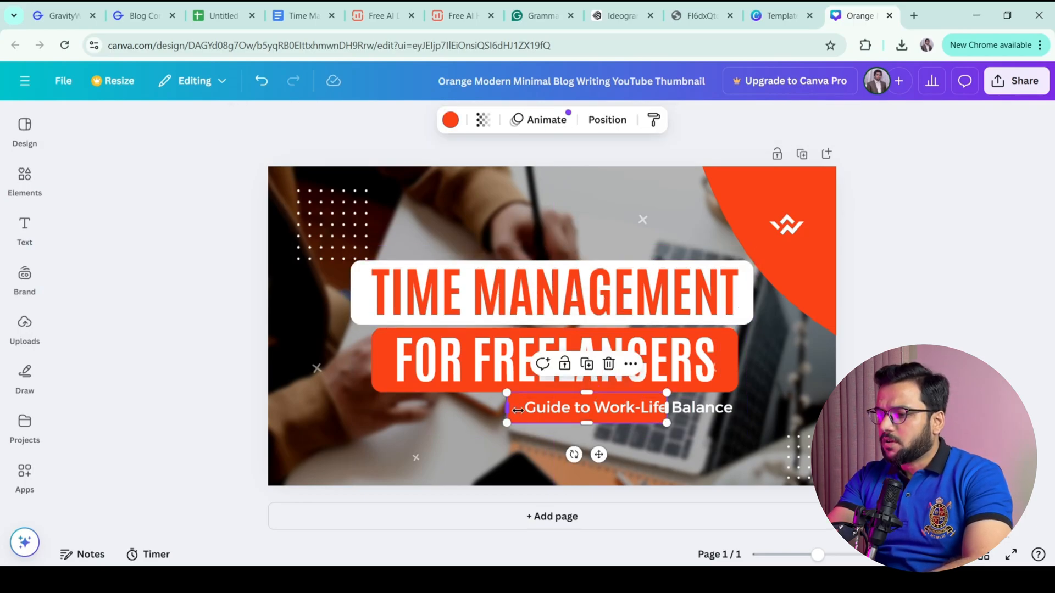
shift+click(585, 410)
drag(586, 410, 601, 419)
mouse_move(697, 412)
mouse_down()
mouse_move(707, 429)
mouse_move(701, 420)
mouse_up()
click(748, 413)
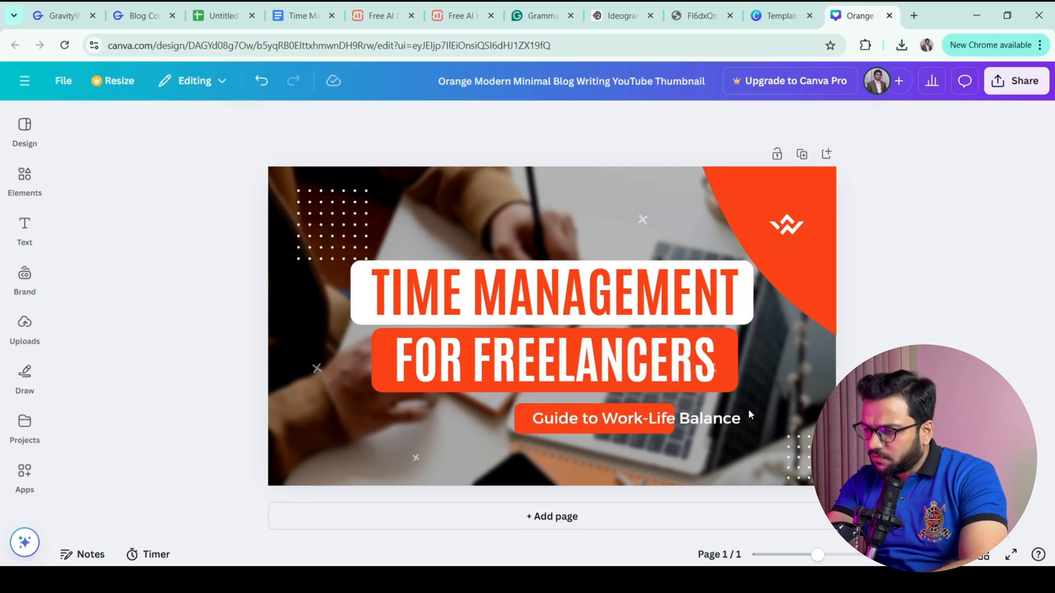
Duplicate the subtitle's orange box to continue behind the rest of the text, and shorten the original box to end after "Work-"
click(519, 421)
click(510, 420)
click(516, 421)
click(594, 375)
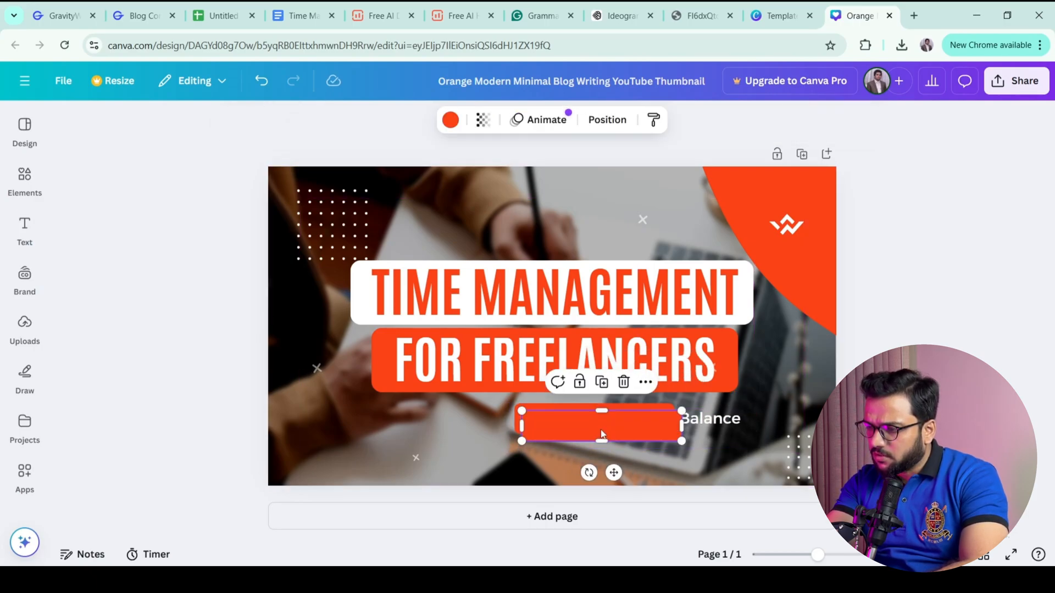
drag(654, 429, 780, 421)
click(516, 420)
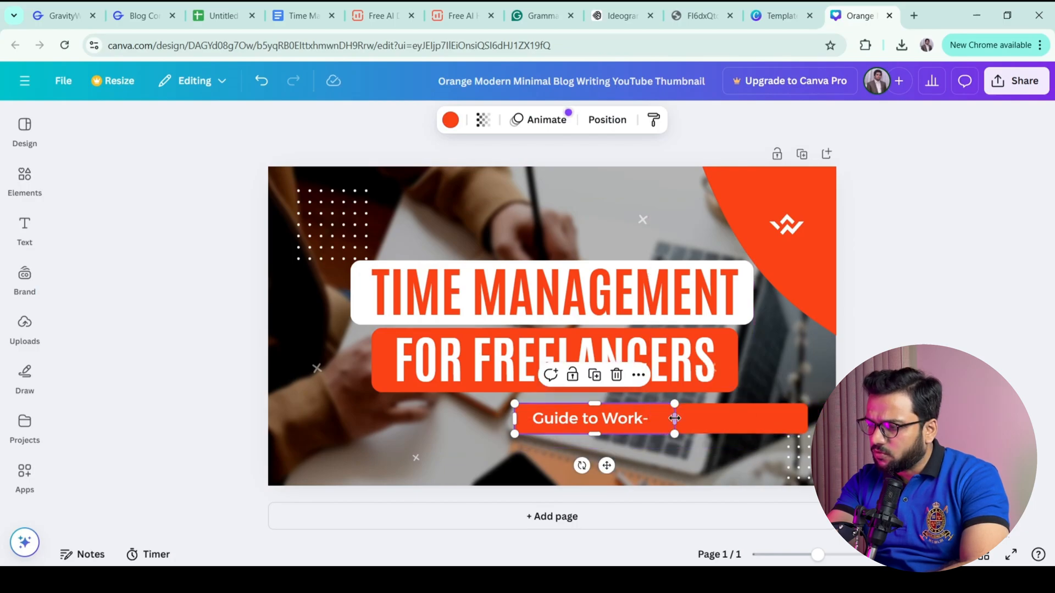
drag(675, 418, 648, 418)
mouse_move(720, 418)
mouse_down()
mouse_move(758, 415)
mouse_move(703, 412)
mouse_up()
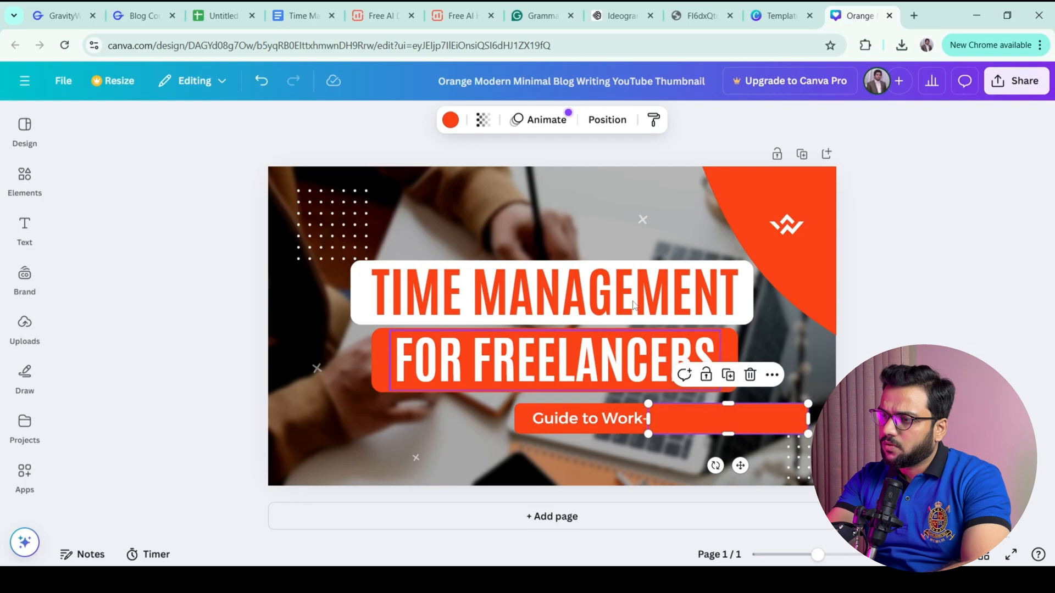
Move the duplicated box behind the subtitle text and change its fill to white
click(607, 120)
click(249, 198)
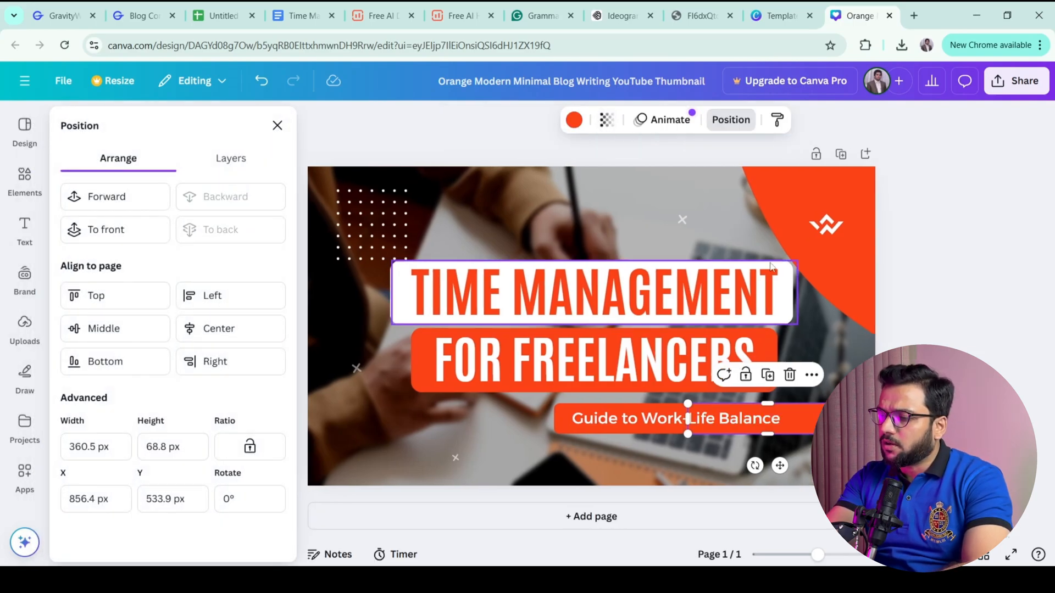
click(574, 120)
click(186, 230)
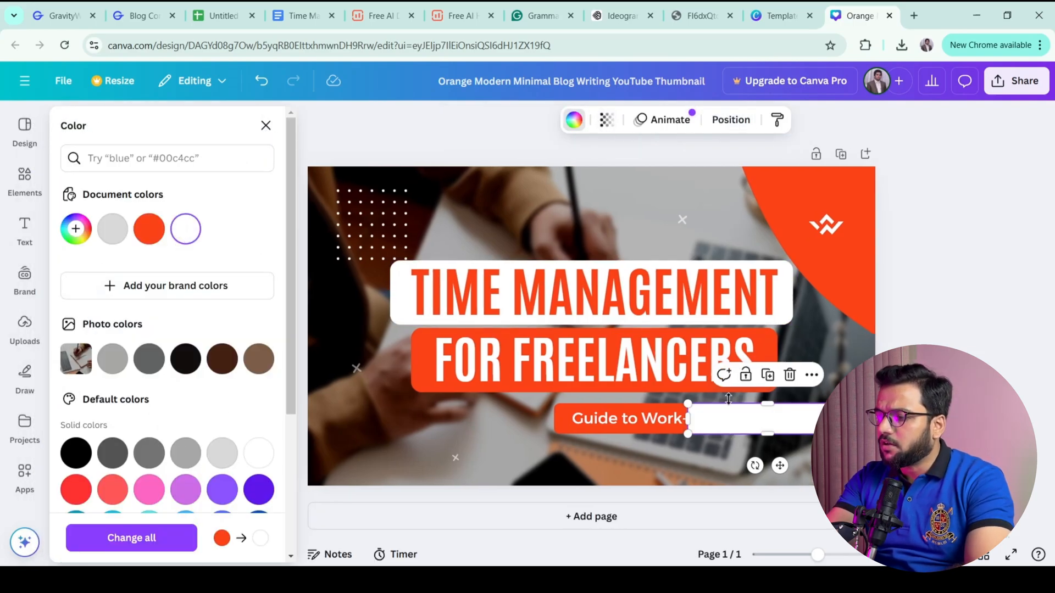
Recolor the words "Life Balance" in the subtitle to the design's orange
click(626, 420)
double_click(649, 418)
click(745, 419)
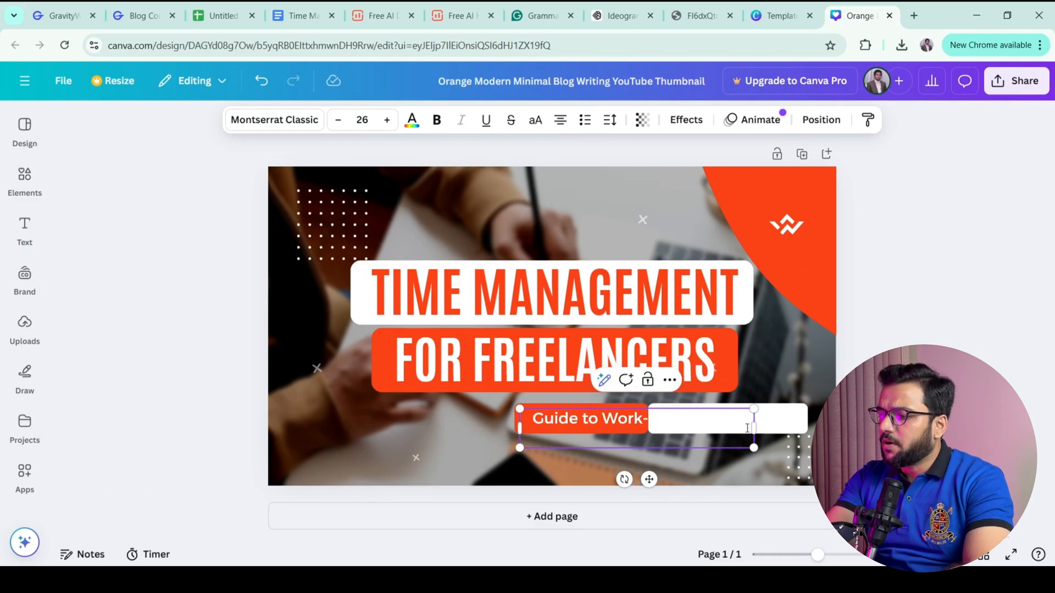
drag(744, 419, 658, 418)
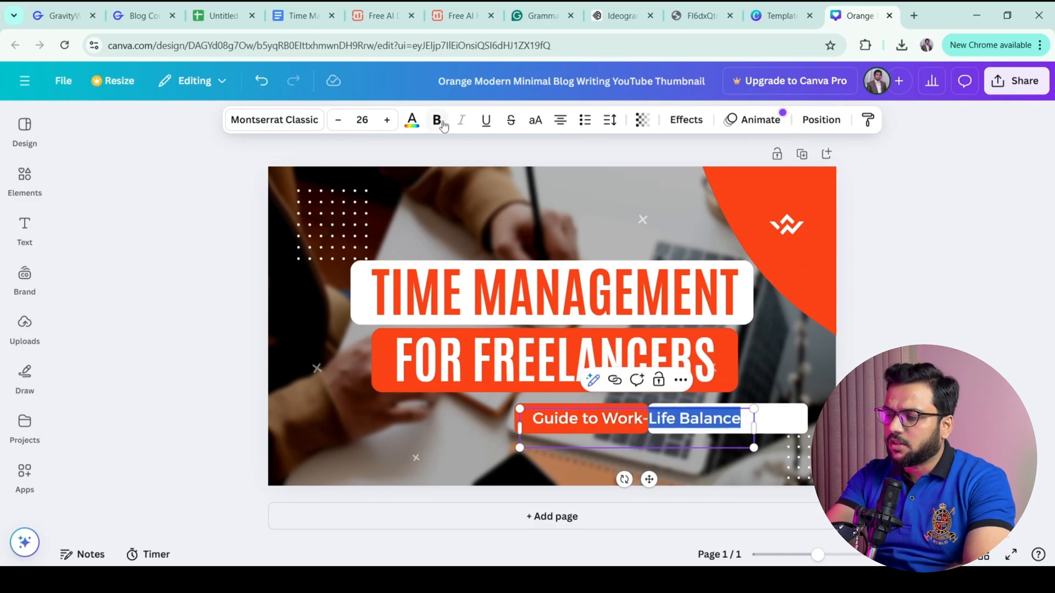
click(411, 120)
click(146, 228)
click(831, 377)
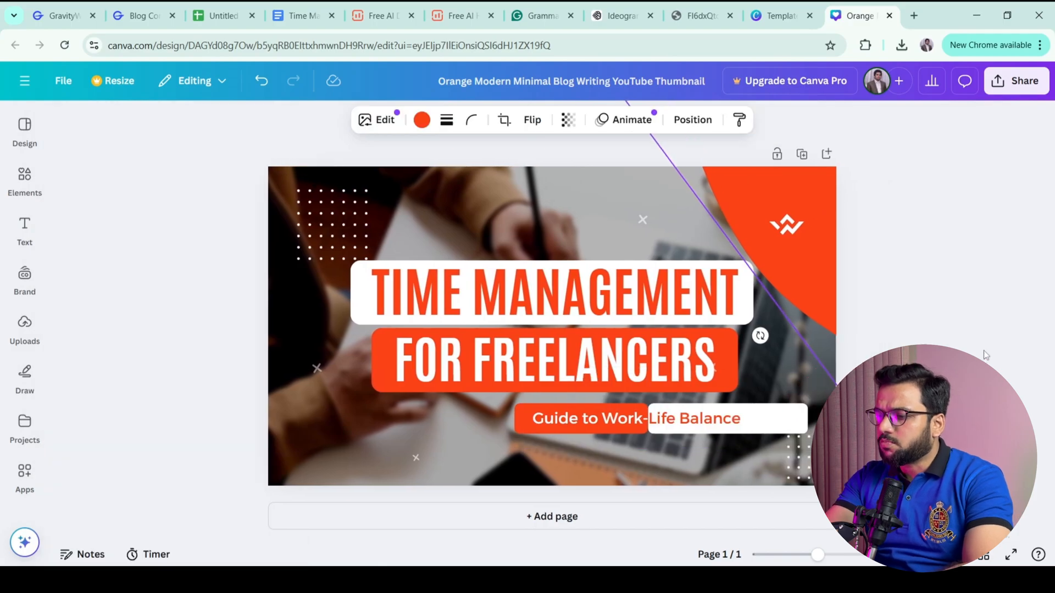
click(986, 355)
Insert a space before "Life" and shorten the white box so it ends just past "Balance"
double_click(650, 422)
click(647, 422)
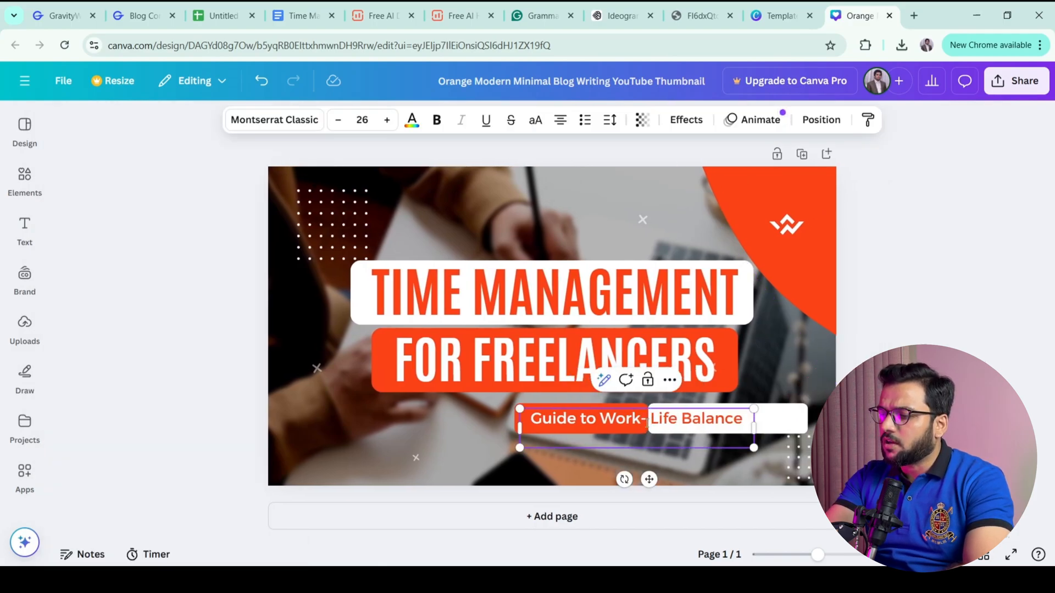
key(Escape)
click(786, 412)
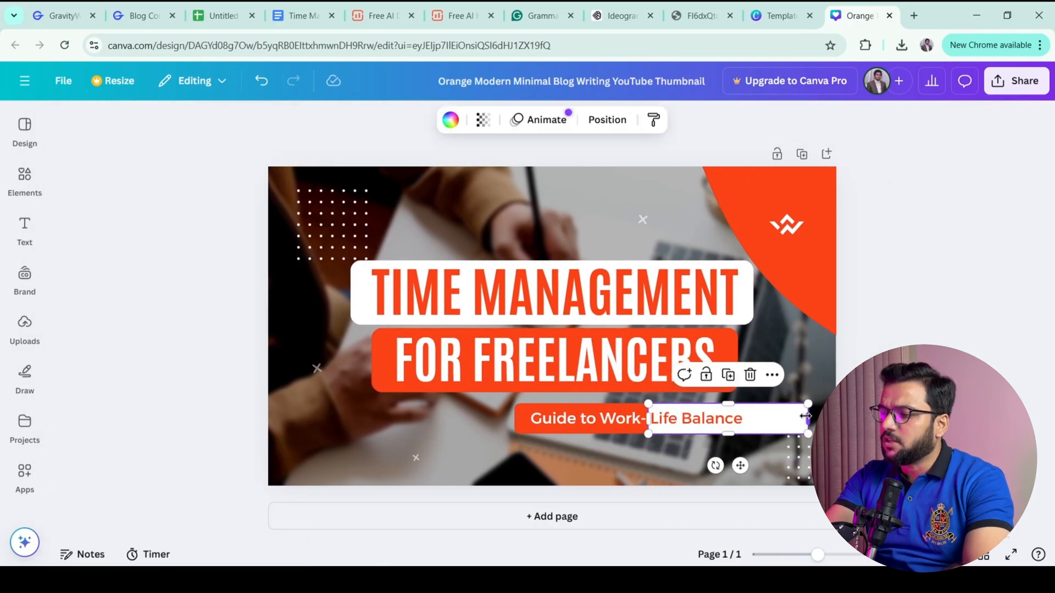
key(Escape)
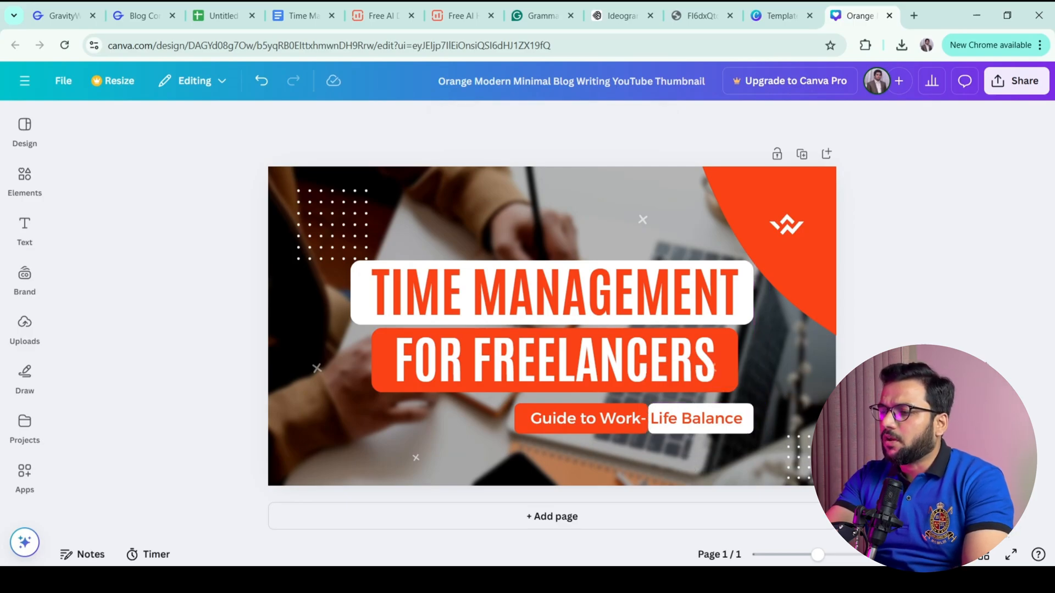
Open the sharing and download options for the thumbnail design
click(1014, 91)
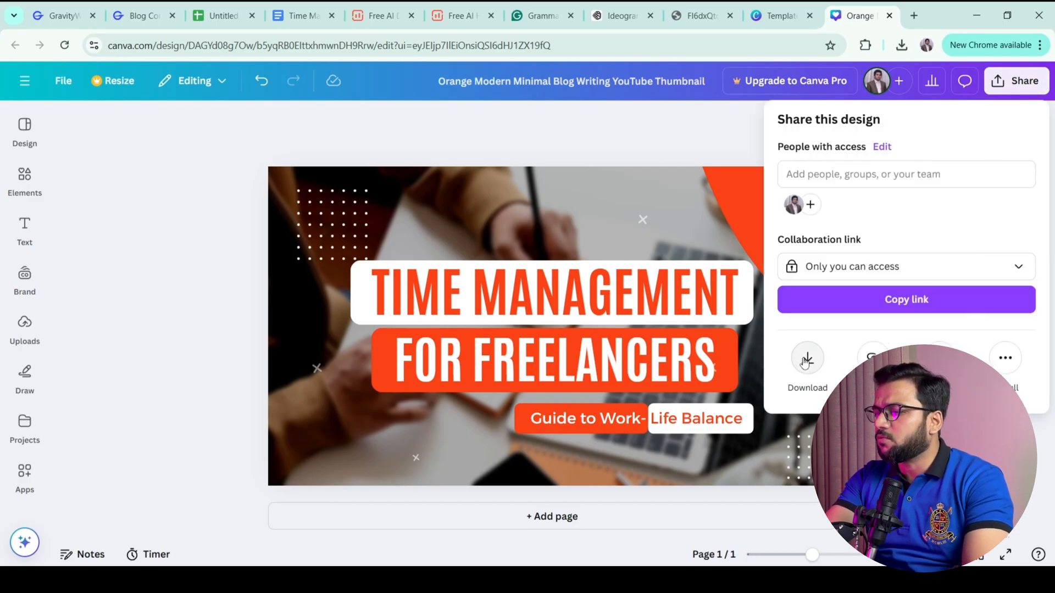
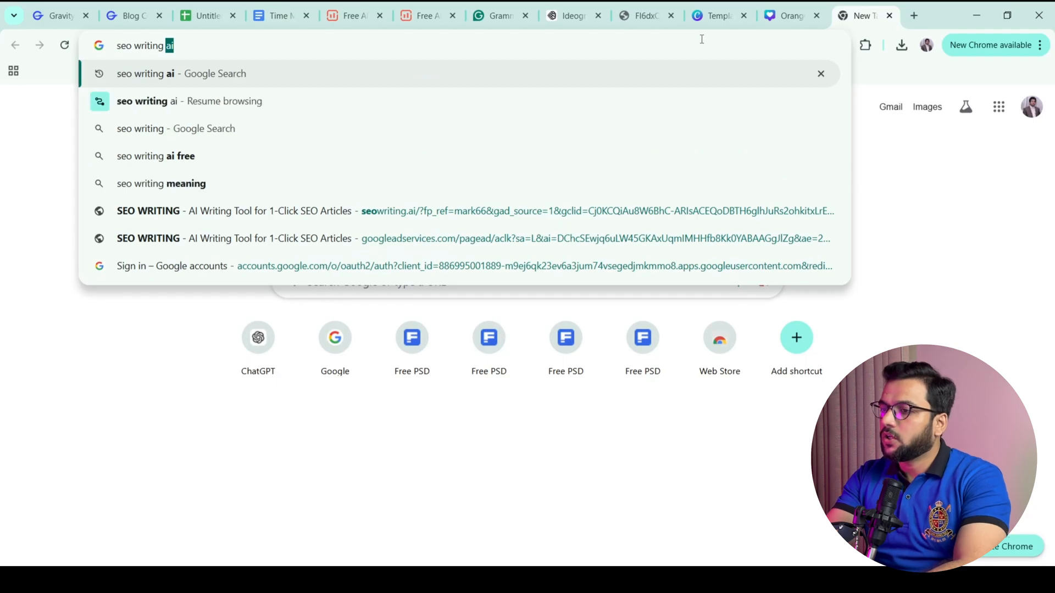
Search Google for "seo writing ai", go to the SEO Writing AI site and open its 1-Click Blog Post tool
key(Return)
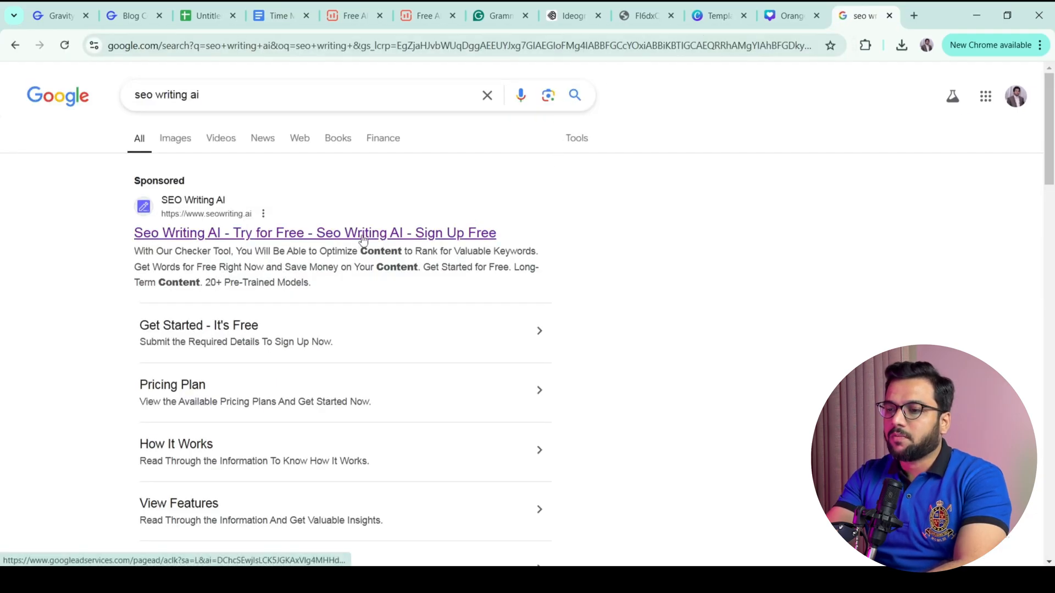
click(362, 235)
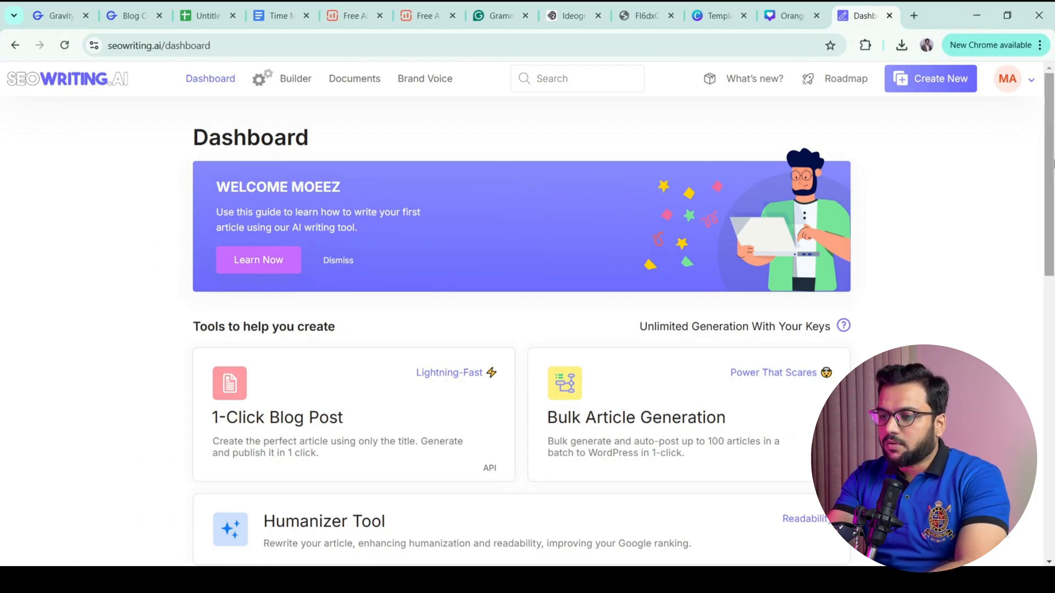
drag(1050, 166, 1050, 196)
click(344, 324)
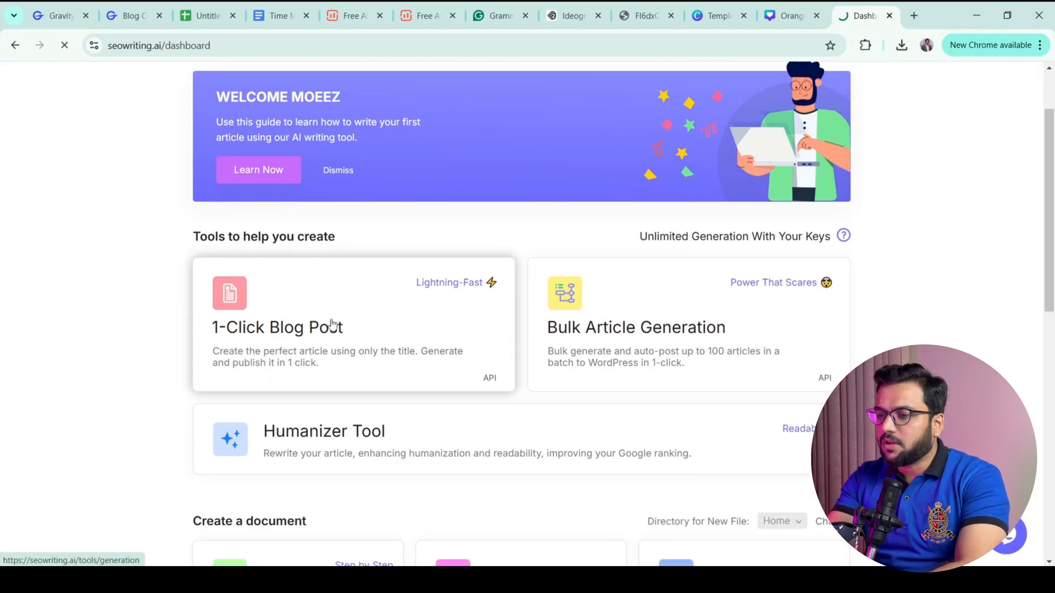
Copy the primary keyword "freelance time management" from the Google Sheets spreadsheet into the Main Keyword field in SEO Writing AI
click(352, 254)
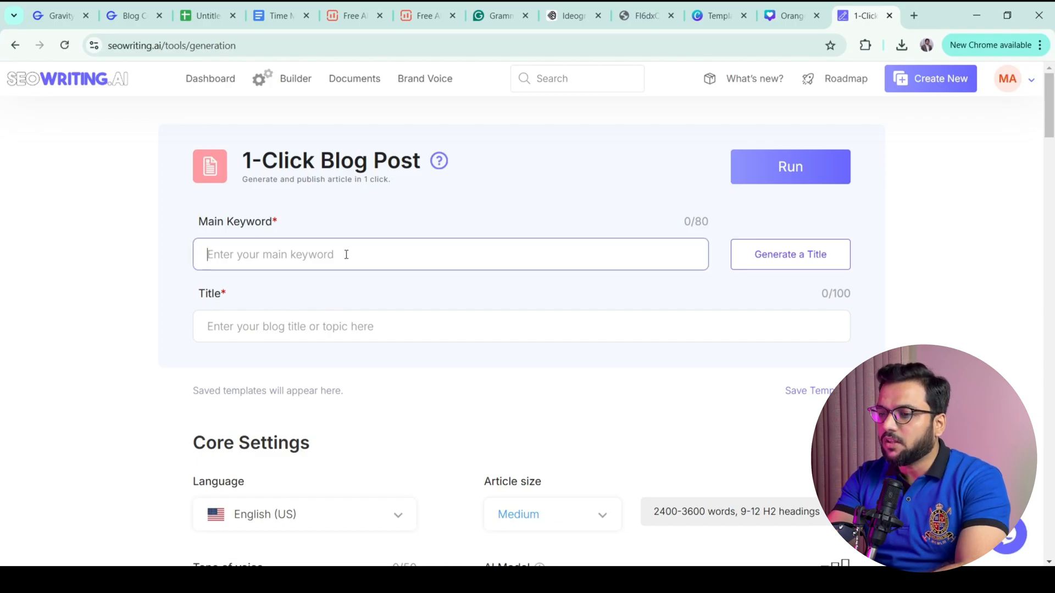
click(204, 16)
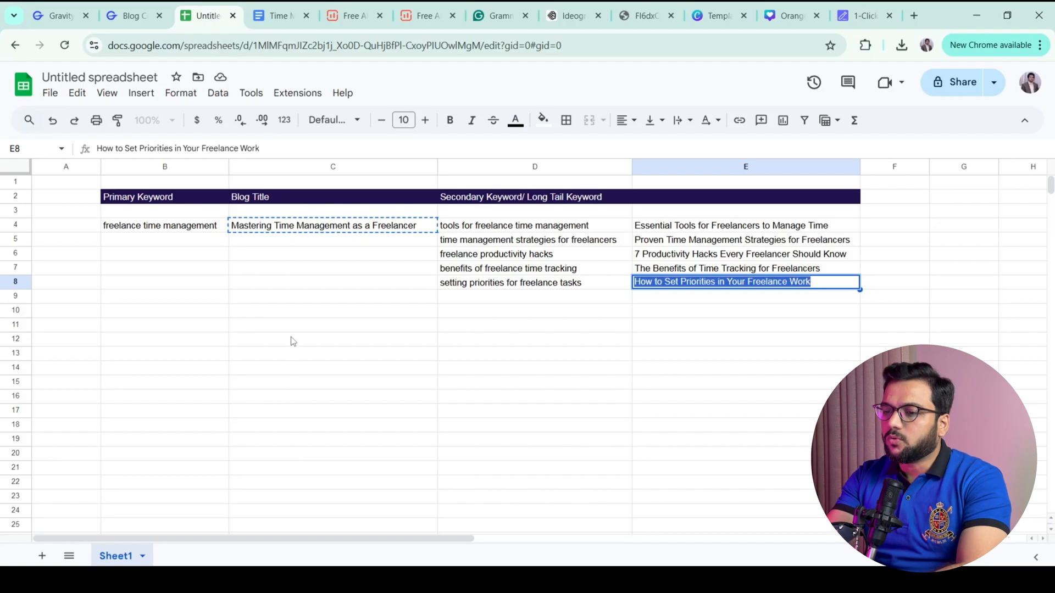
click(281, 273)
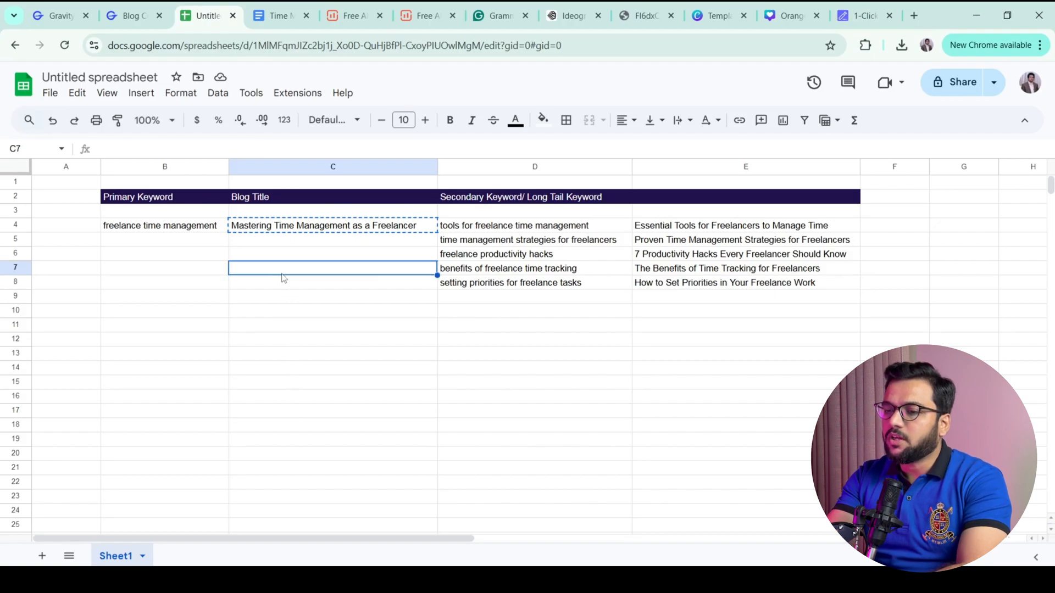
triple_click(186, 223)
key(ctrl+c)
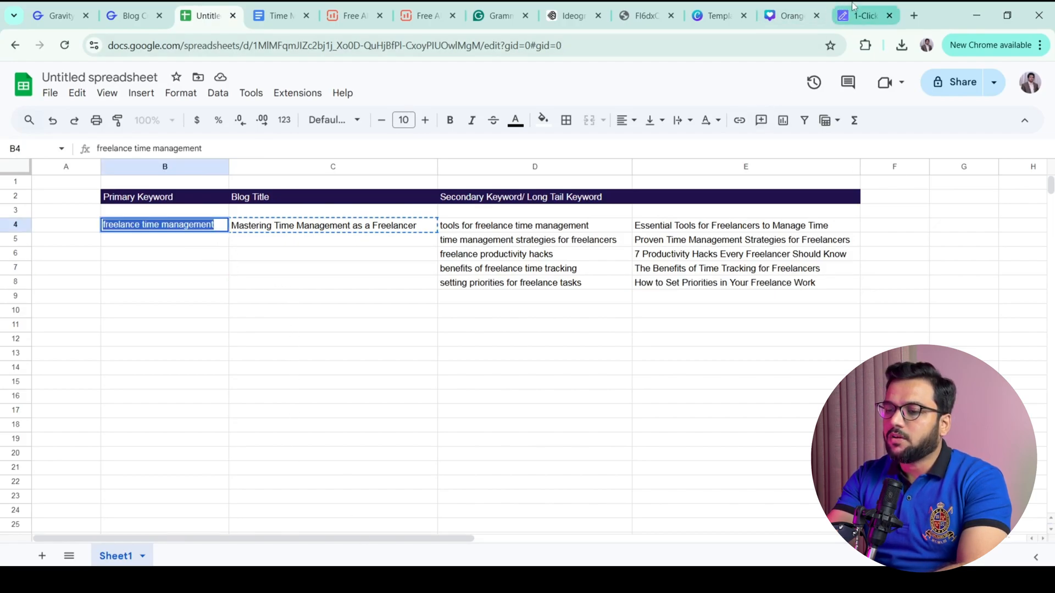
click(865, 15)
click(281, 252)
key(ctrl+v)
Copy the blog title "Mastering Time Management as a Freelancer" from the spreadsheet into the Title field of the 1-Click Blog Post form
click(278, 327)
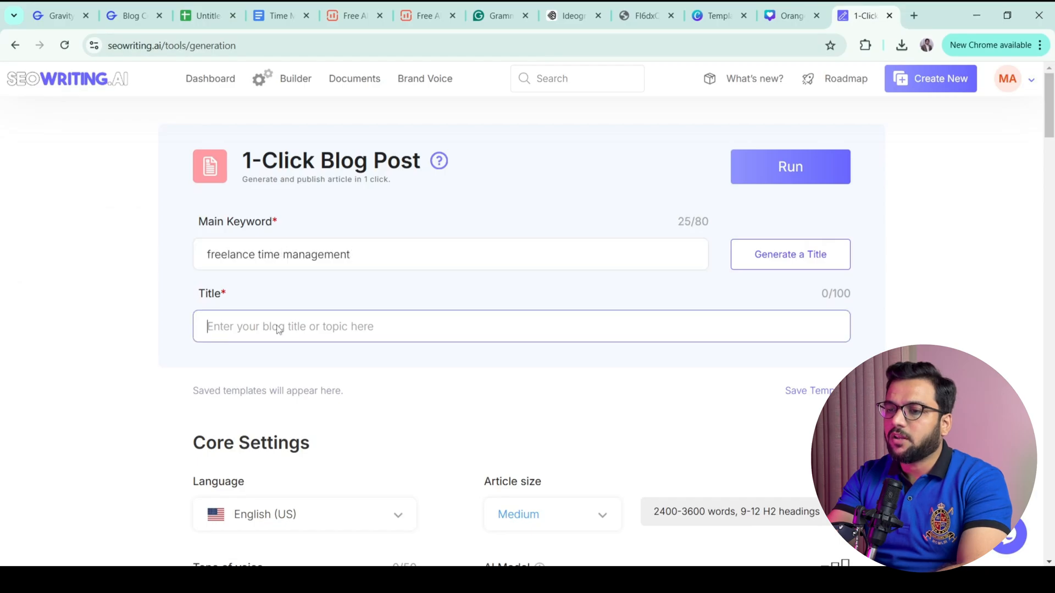
click(208, 15)
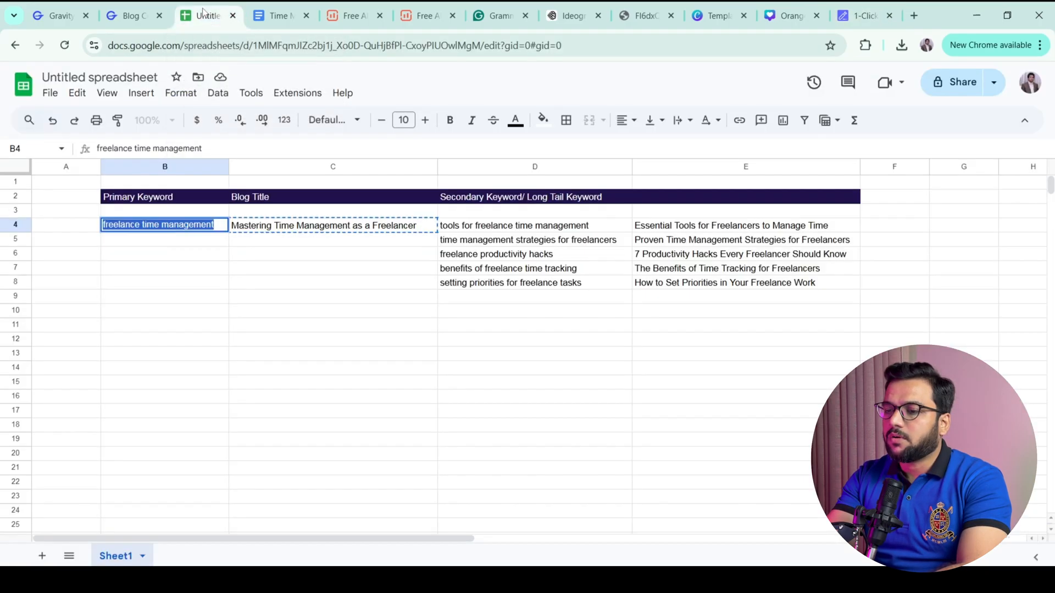
click(305, 224)
double_click(337, 226)
key(ctrl+a)
key(ctrl+c)
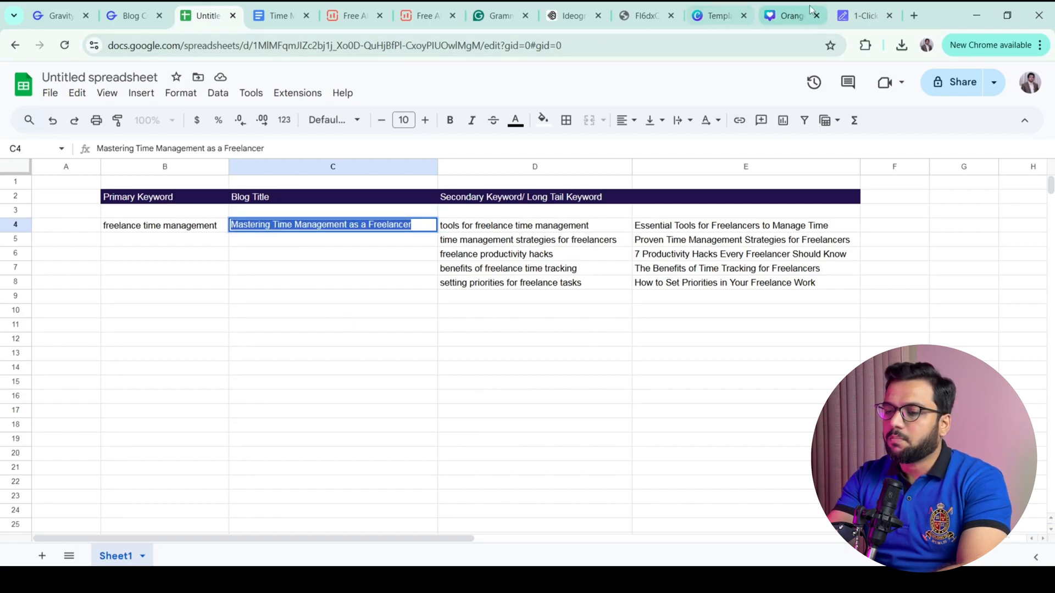
click(865, 15)
key(ctrl+v)
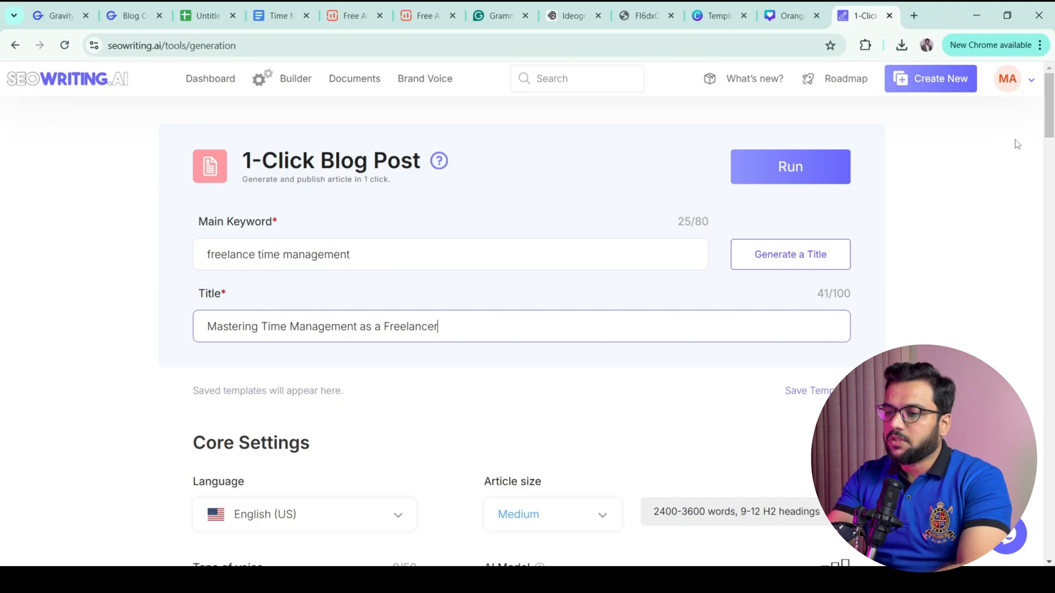
Set the article's tone of voice to Friendly in the Core Settings
scroll(1050, 136, down, 1)
drag(1050, 137, 1051, 170)
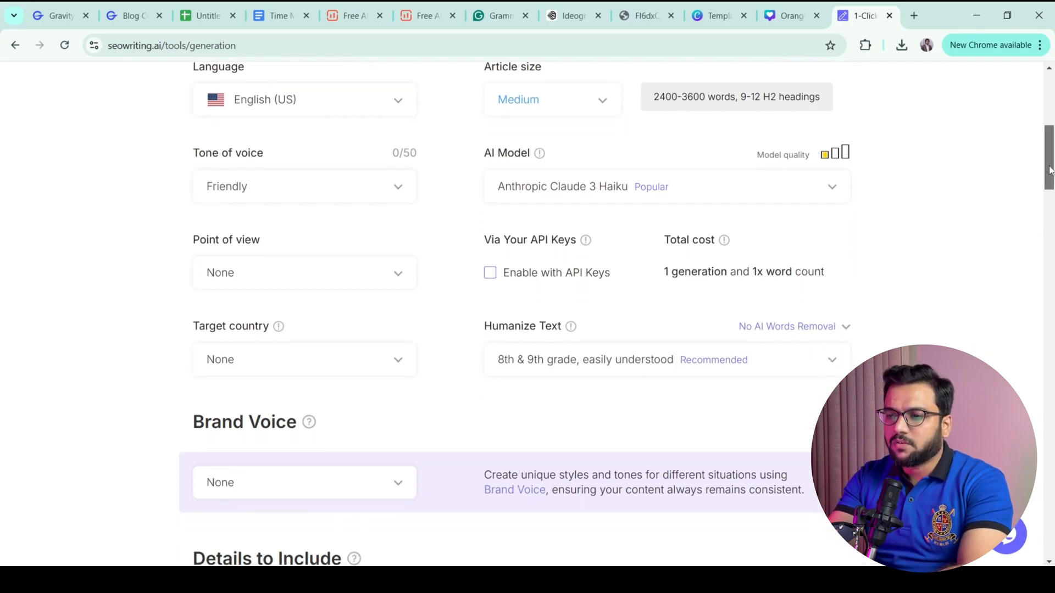
click(405, 199)
mouse_move(411, 233)
mouse_down()
mouse_move(407, 302)
mouse_move(416, 236)
mouse_up()
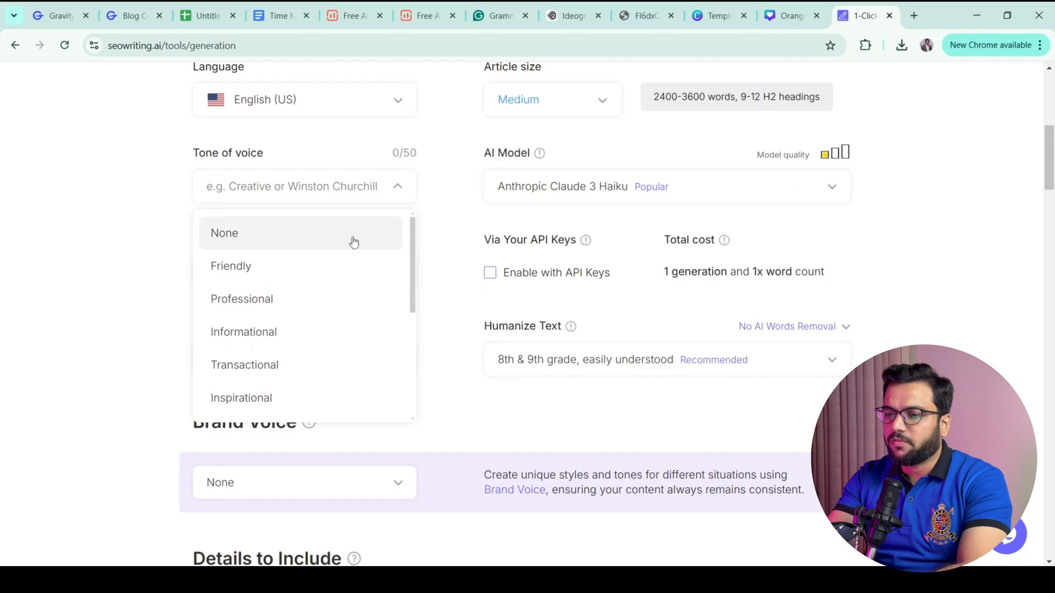
click(219, 269)
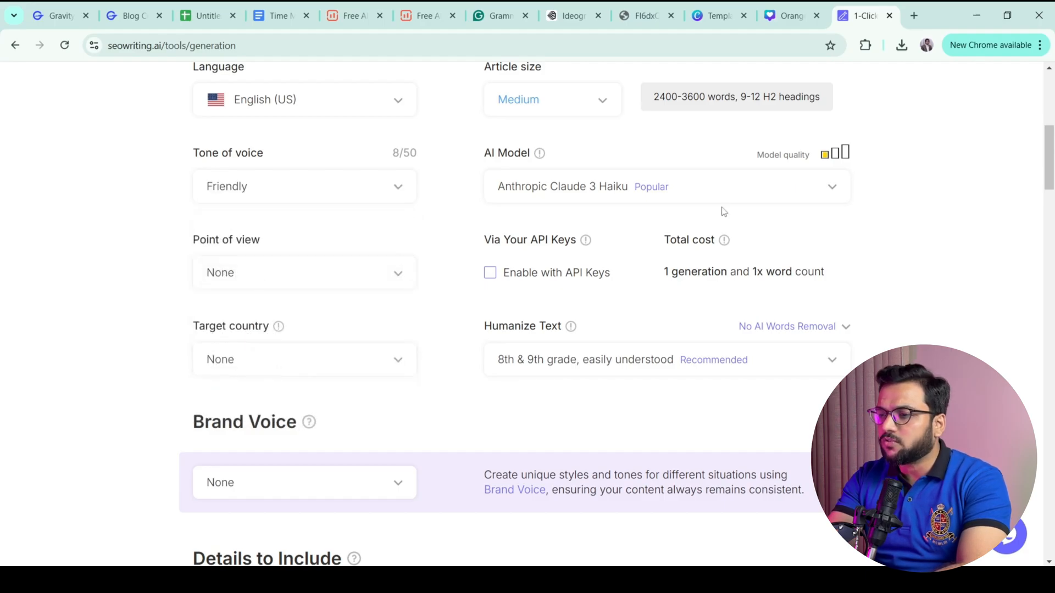
Review the available AI models and set the point of view to Second person (you, your, yours)
click(828, 189)
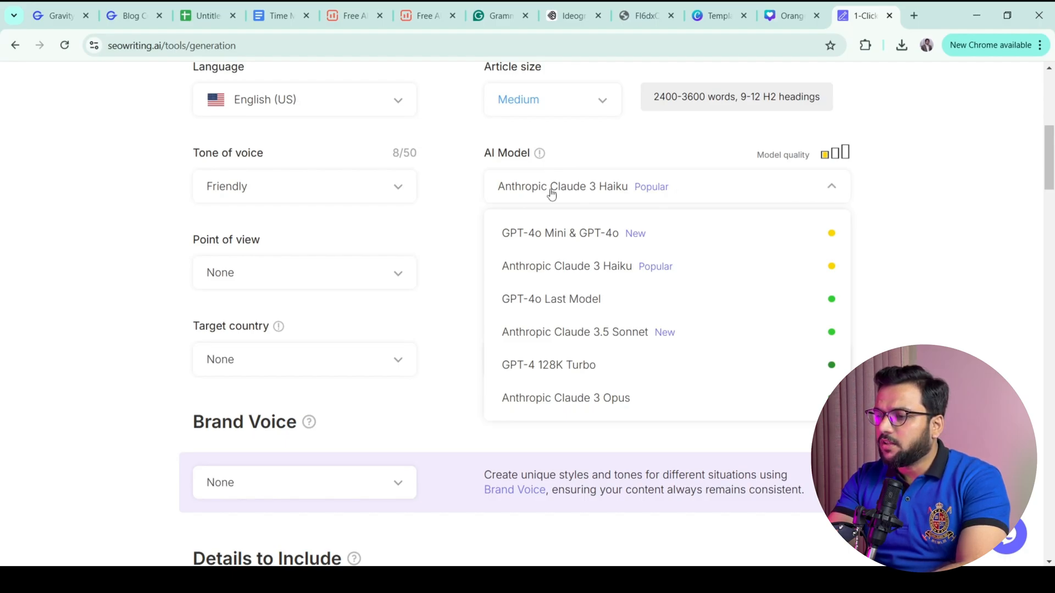
click(828, 187)
click(356, 278)
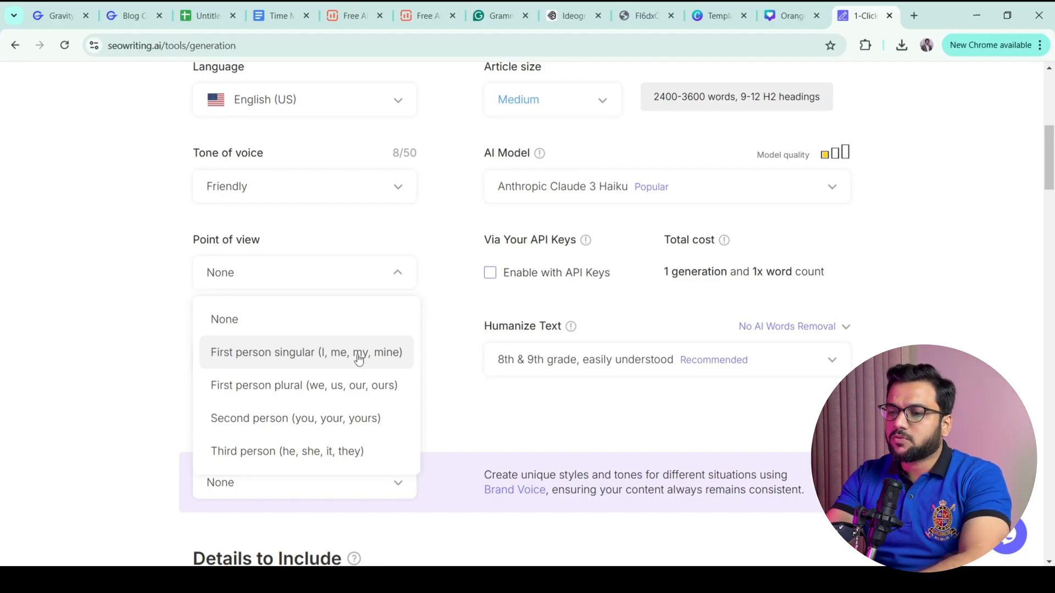
click(343, 418)
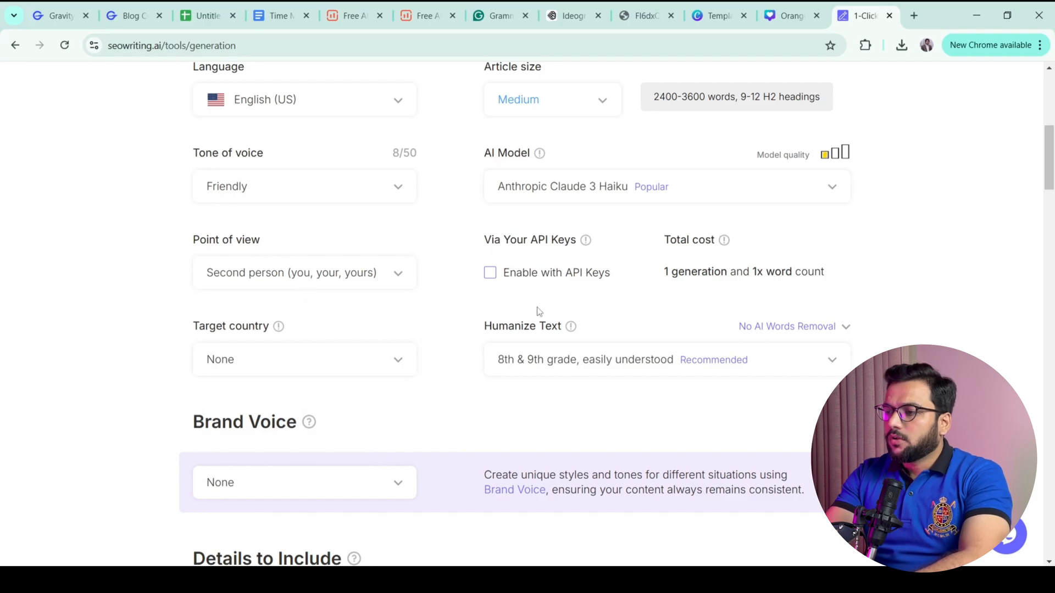
Look through the target country options and choose None
drag(1049, 166, 1049, 180)
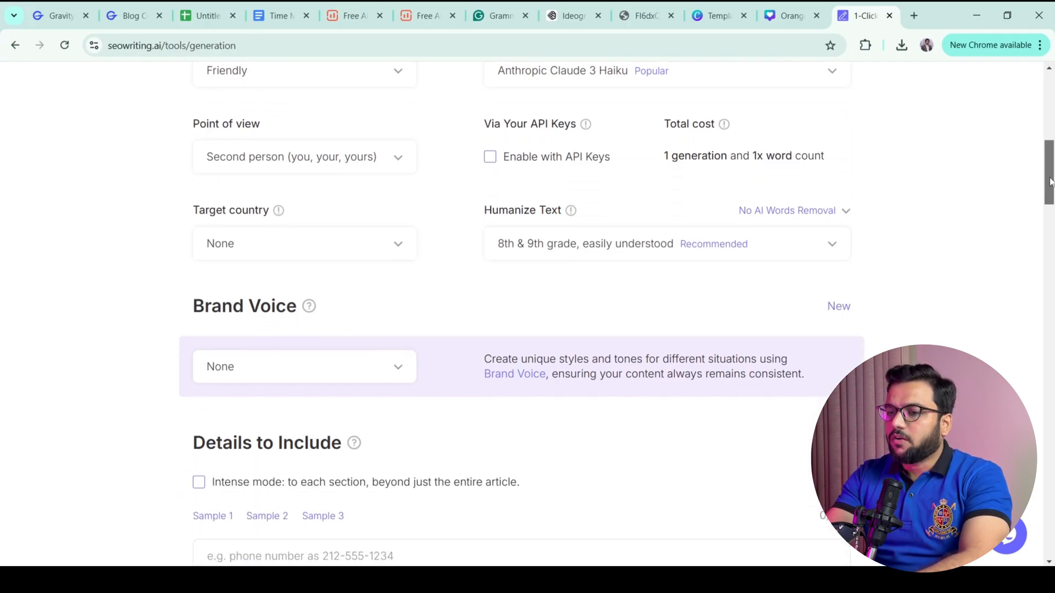
click(377, 247)
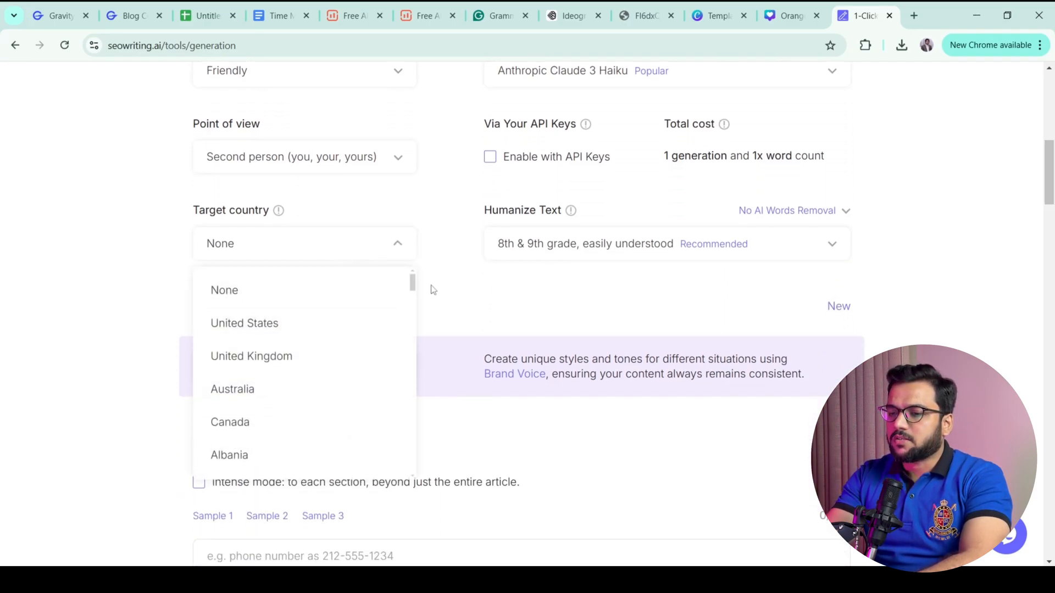
mouse_move(413, 282)
mouse_down()
mouse_move(400, 407)
mouse_move(412, 399)
mouse_move(410, 414)
mouse_move(409, 282)
mouse_up()
click(280, 289)
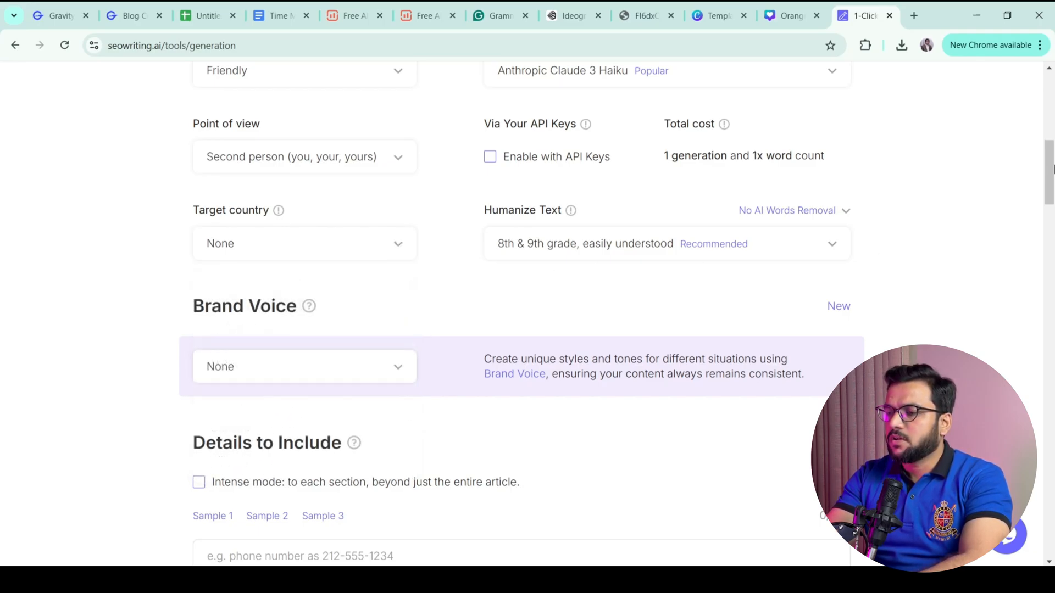
Look through the Humanize Text reading-level options and the Brand Voice choices, keeping the current selections
scroll(1052, 164, down, 2)
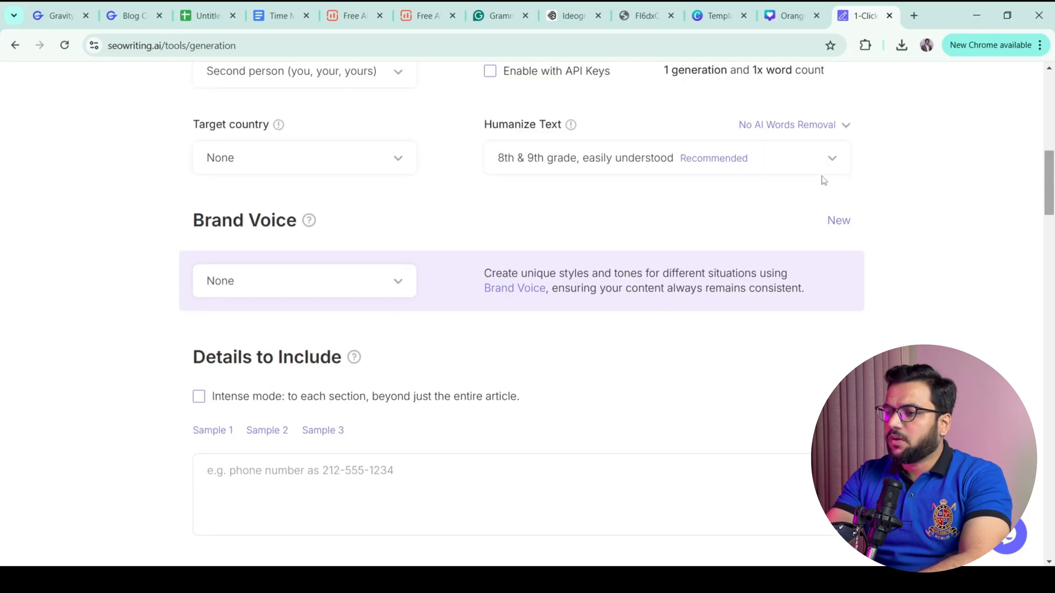
click(831, 158)
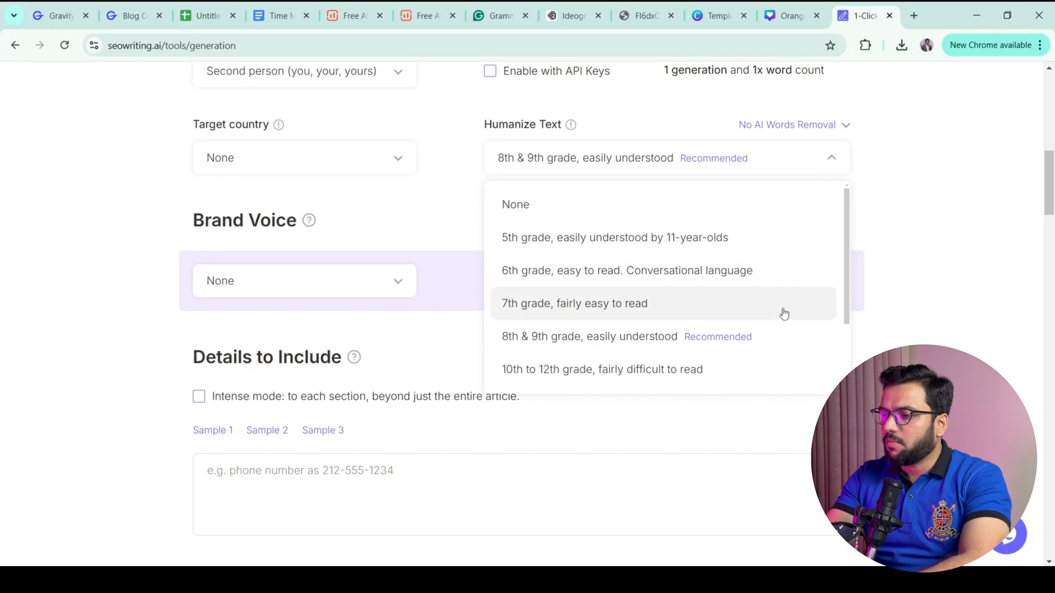
click(1012, 217)
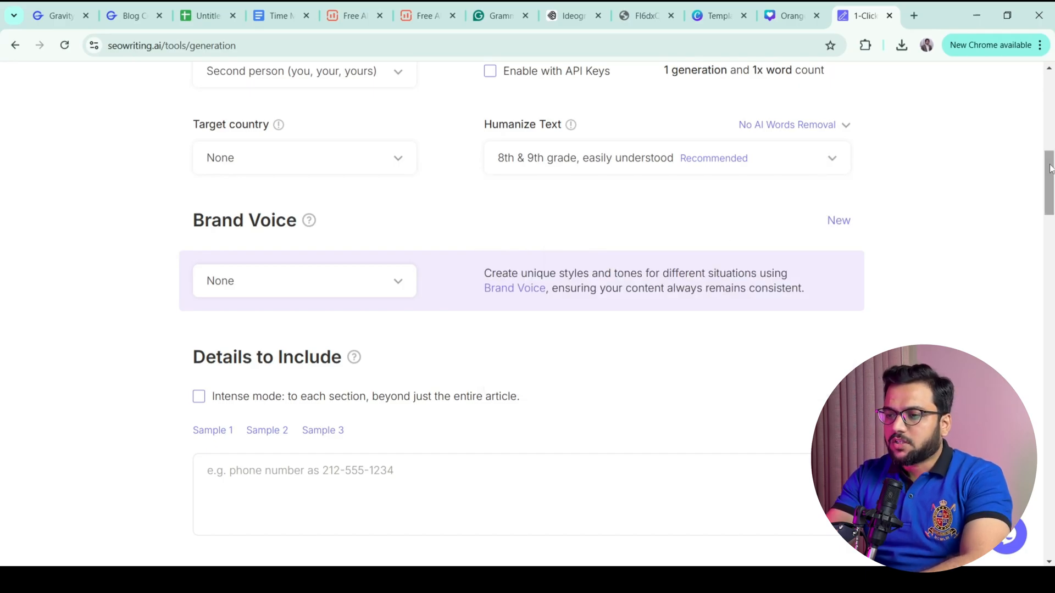
scroll(1049, 170, down, 1)
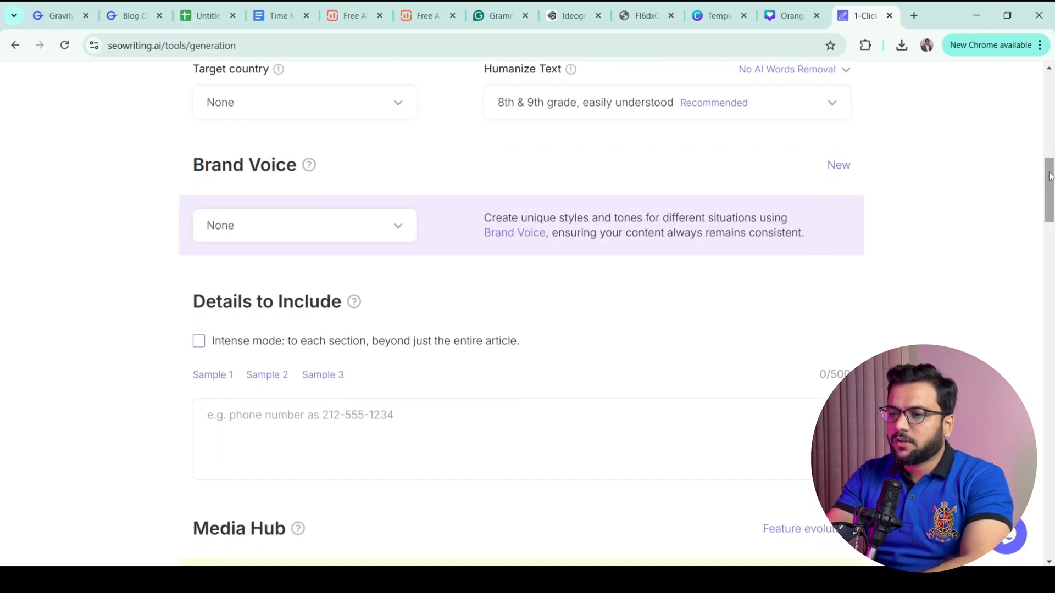
scroll(1049, 176, down, 1)
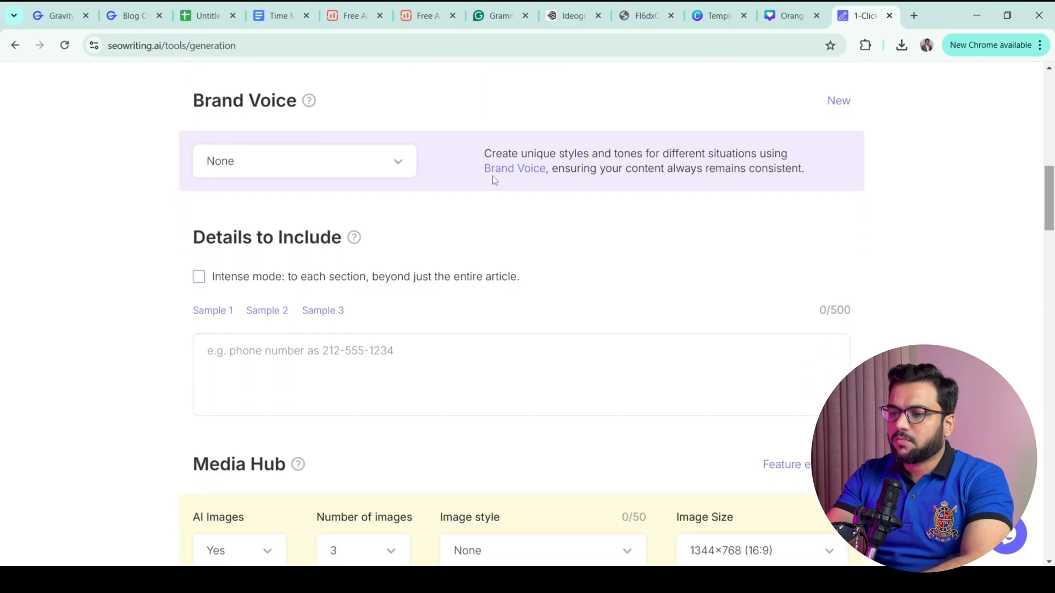
click(397, 166)
click(397, 165)
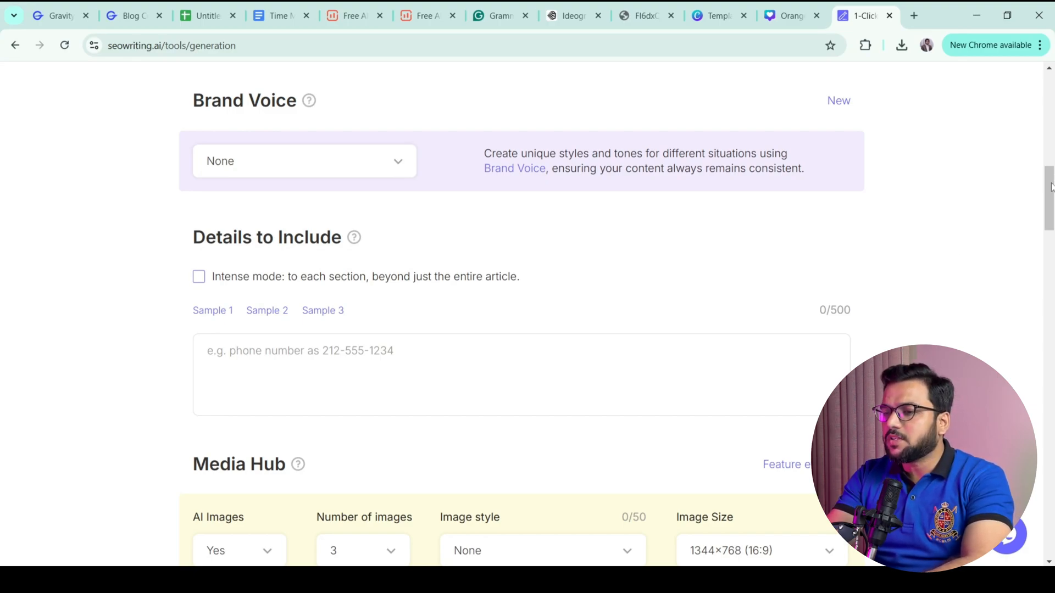
In the Media Hub, set the image style to Comic Book and YouTube videos to None
drag(1050, 183, 1050, 242)
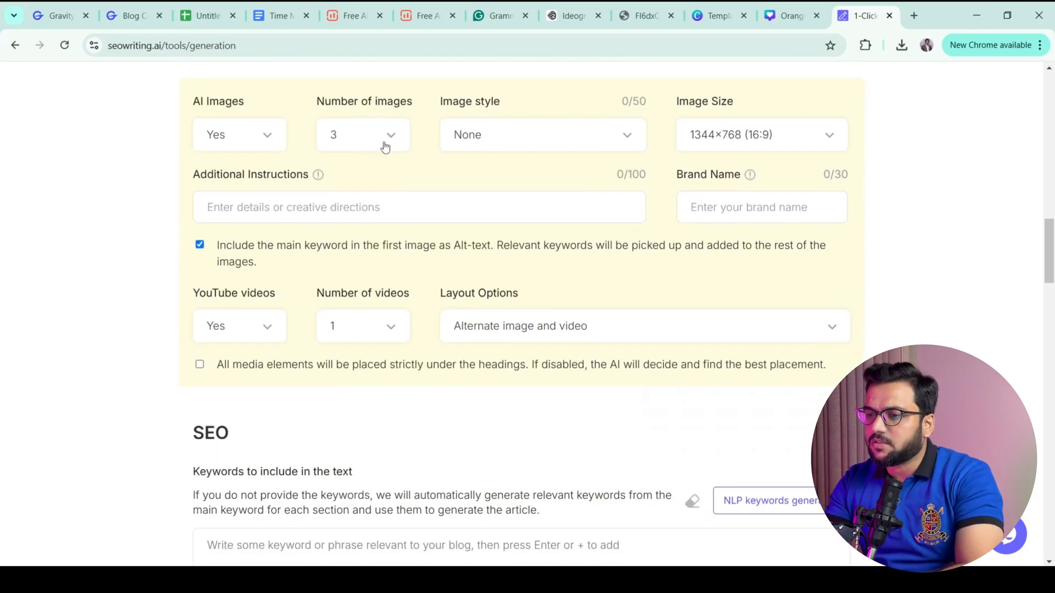
click(606, 138)
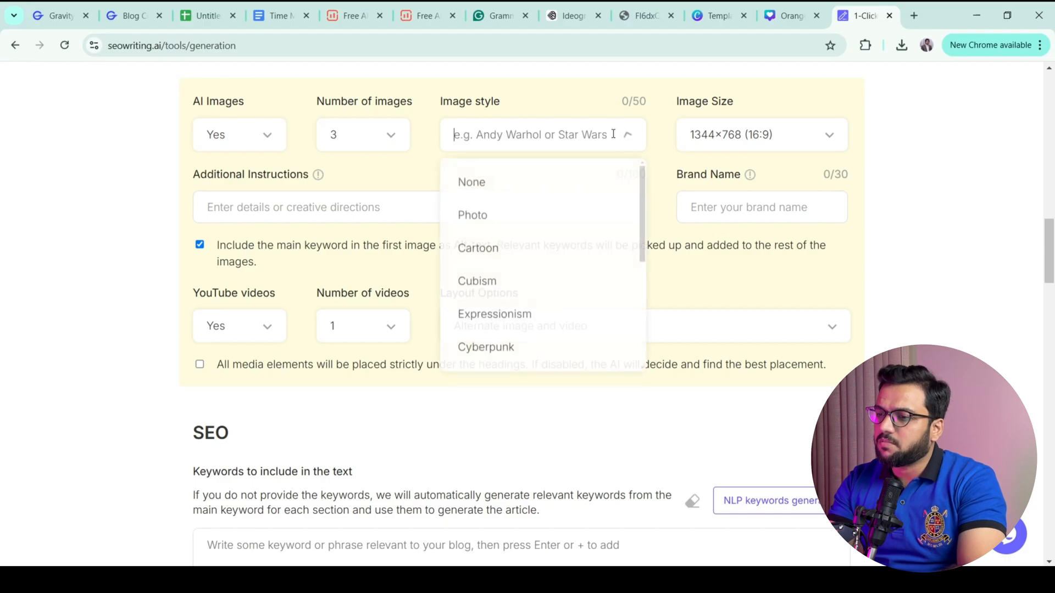
drag(641, 186, 631, 311)
click(483, 349)
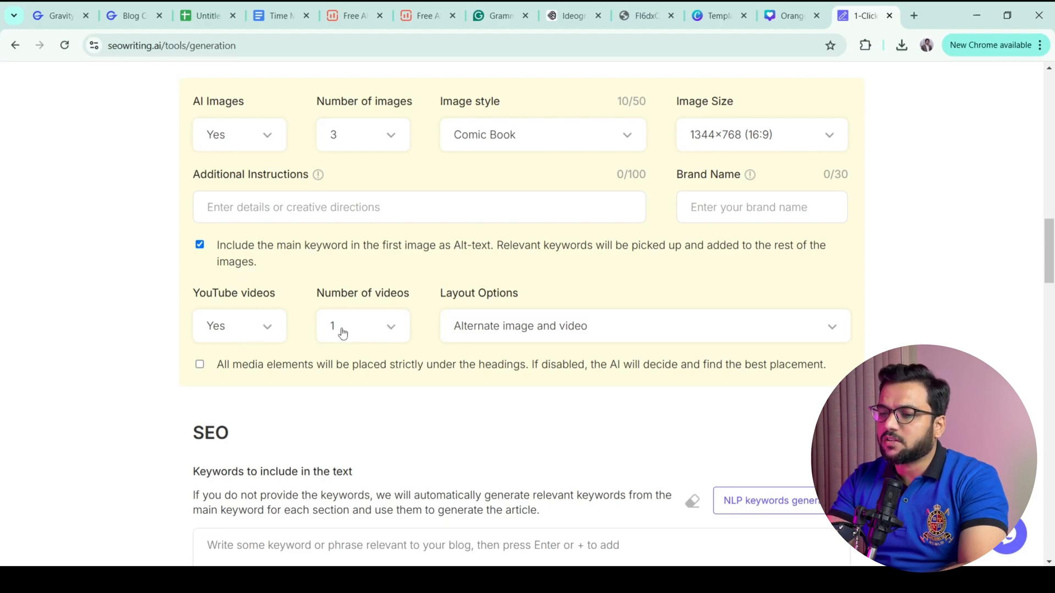
click(254, 330)
click(250, 385)
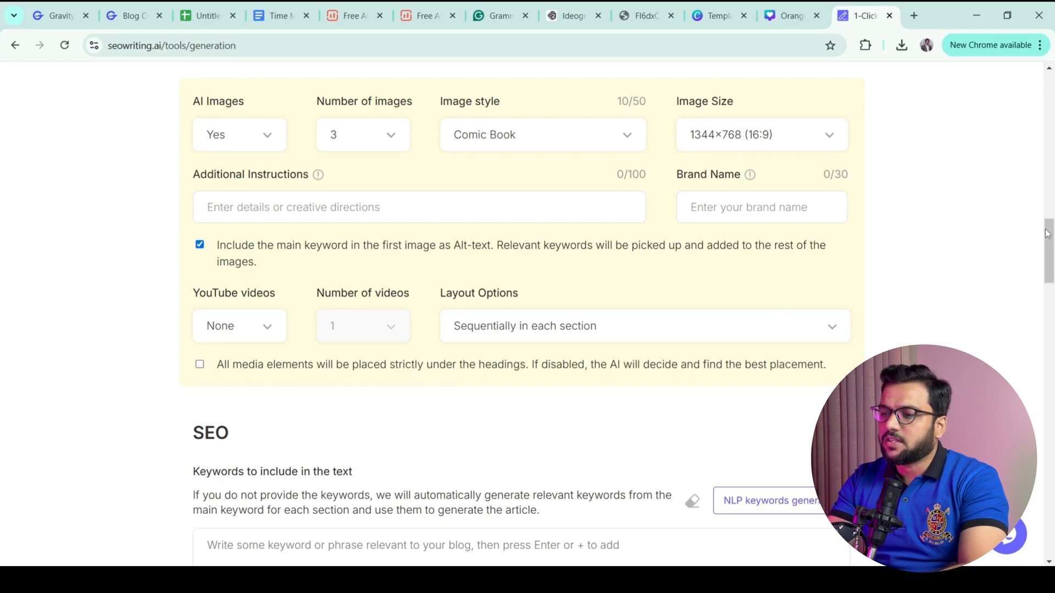
Add "freelancing" as a keyword to include in the text in the SEO section
drag(1047, 233, 1051, 273)
click(292, 275)
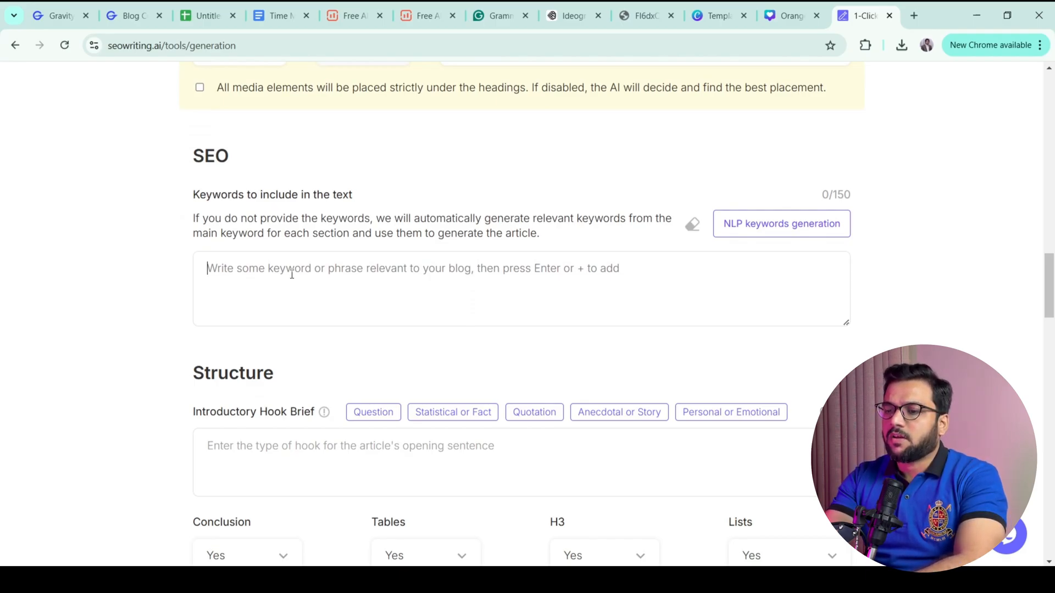
text(fre)
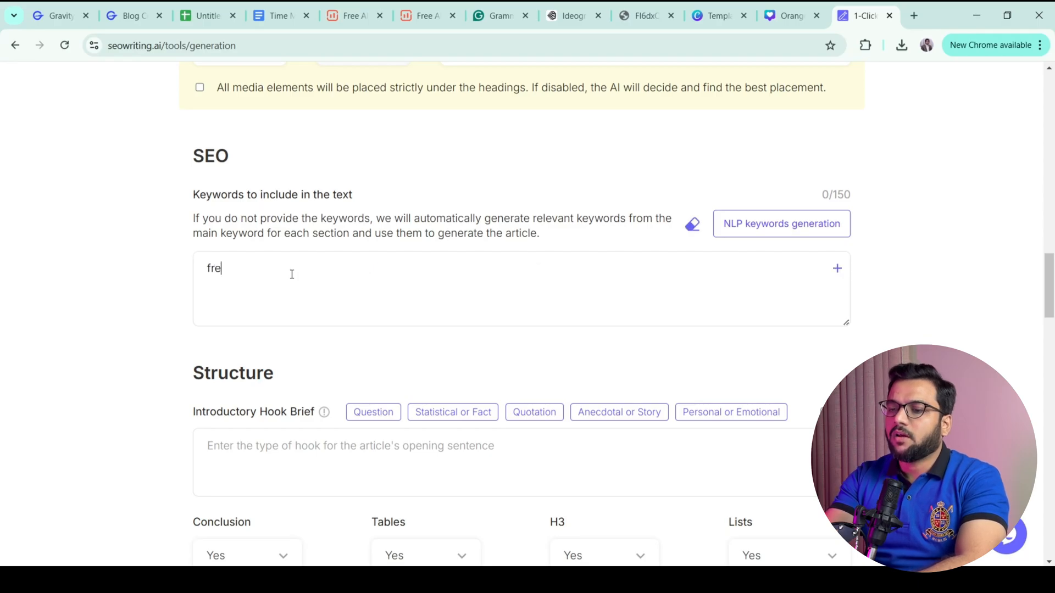
text(elancing)
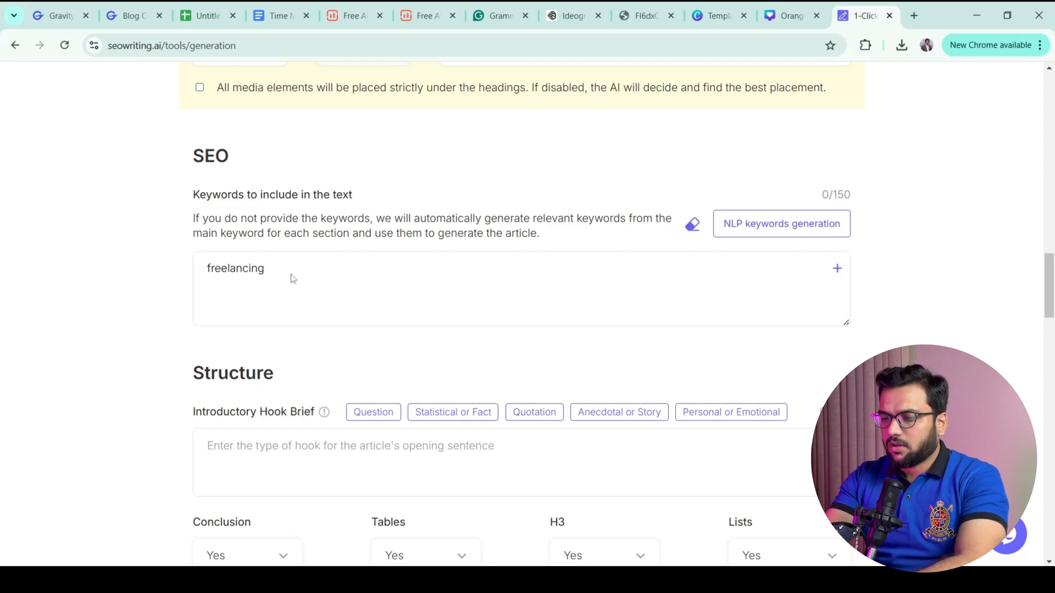
key(Return)
Add "how to do freelancing for beginners" as a second SEO keyword
text(how t)
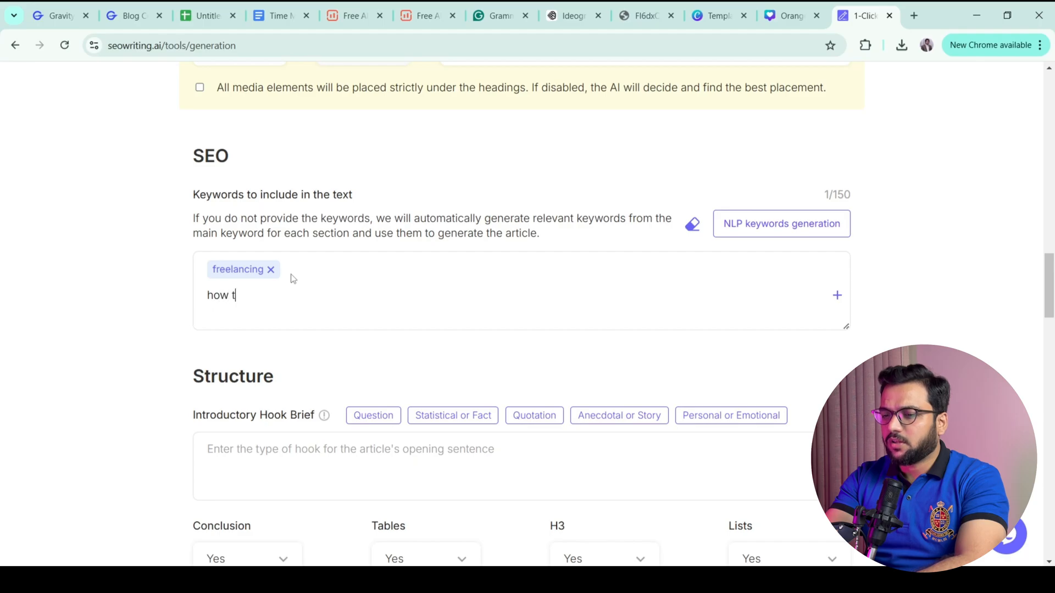
text(o do freelnacing)
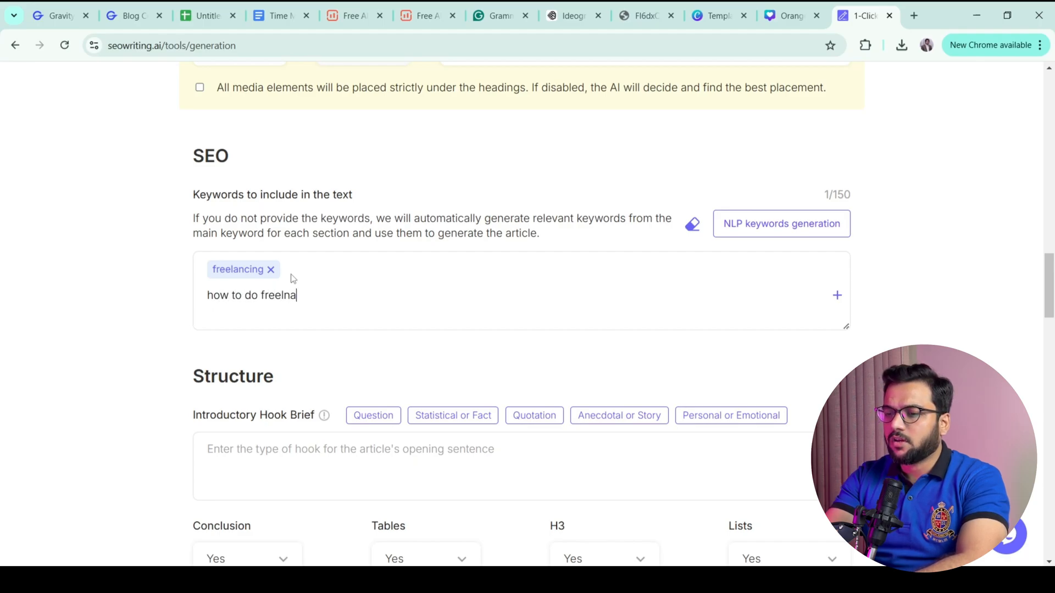
key(BackSpace)
key(BackSpace)
key(BackSpace)
key(BackSpace)
key(BackSpace)
key(BackSpace)
key(BackSpace)
text(ancing for )
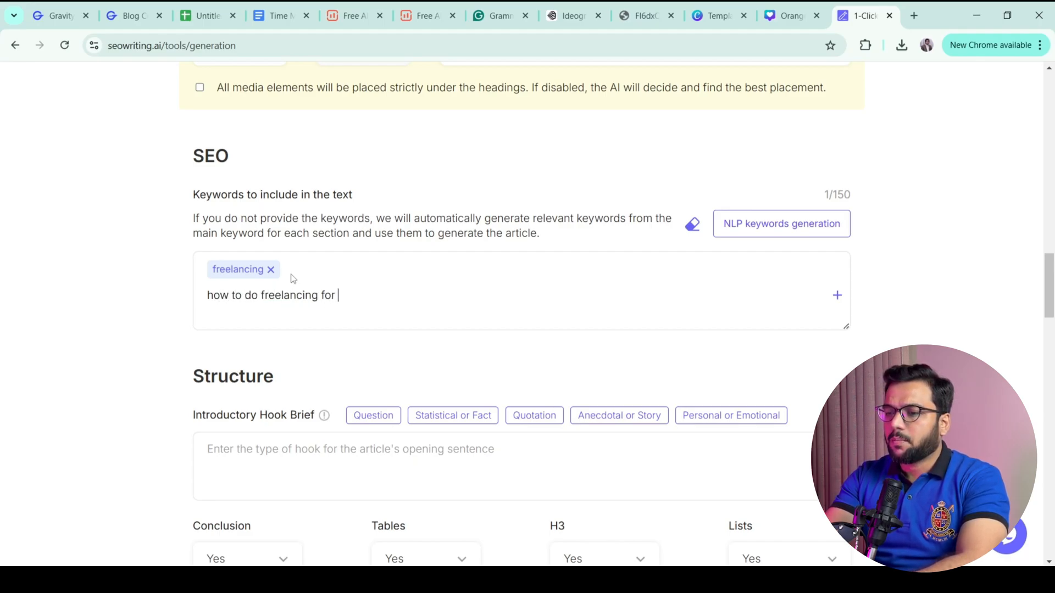
text(beginners)
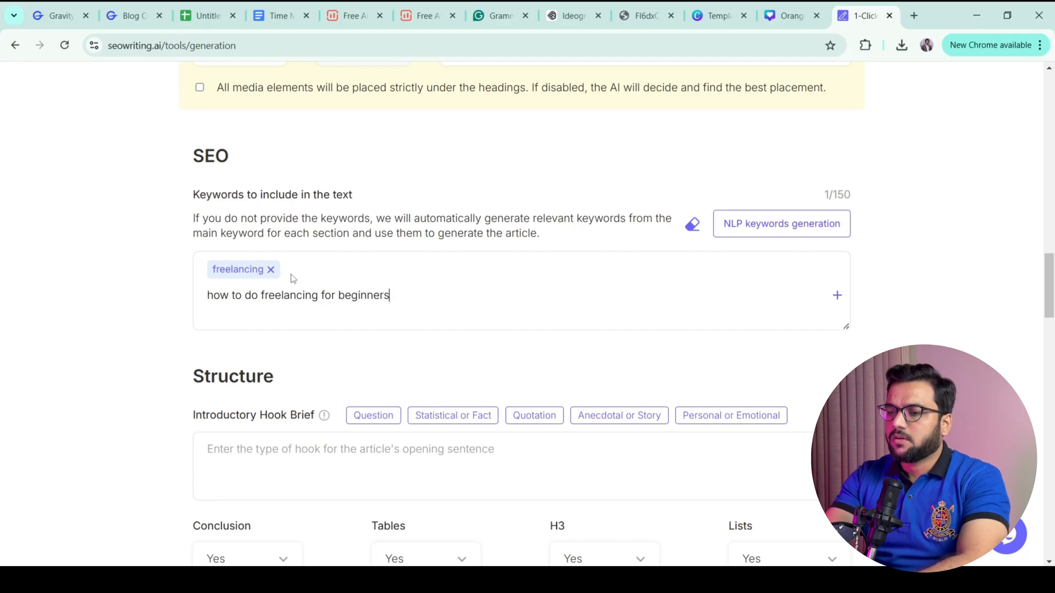
key(Return)
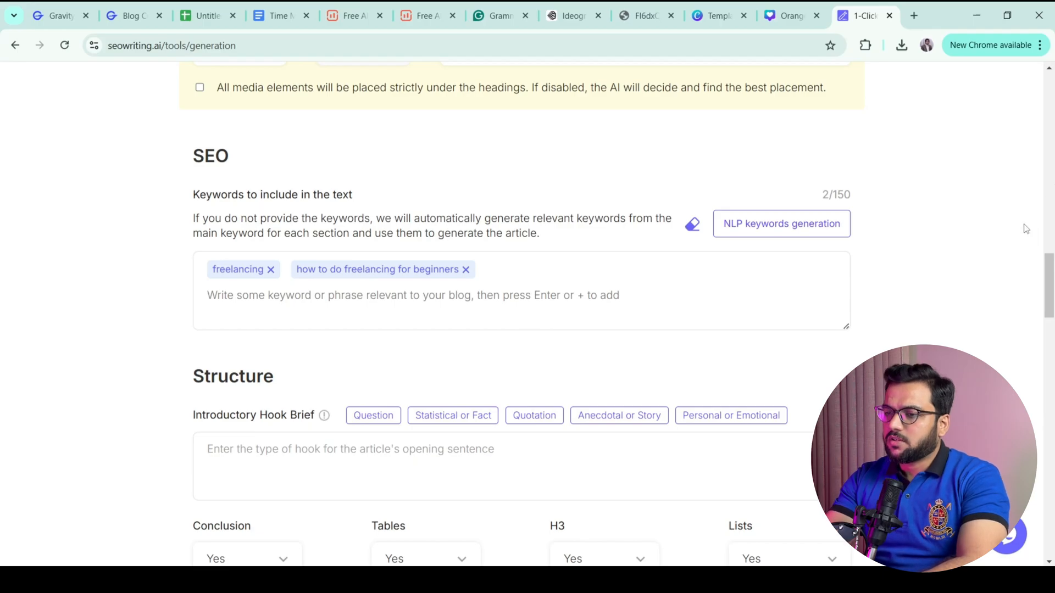
Run the 1-Click Blog Post generation and open the finished article from the Builder list to read through it
drag(1050, 297, 1047, 385)
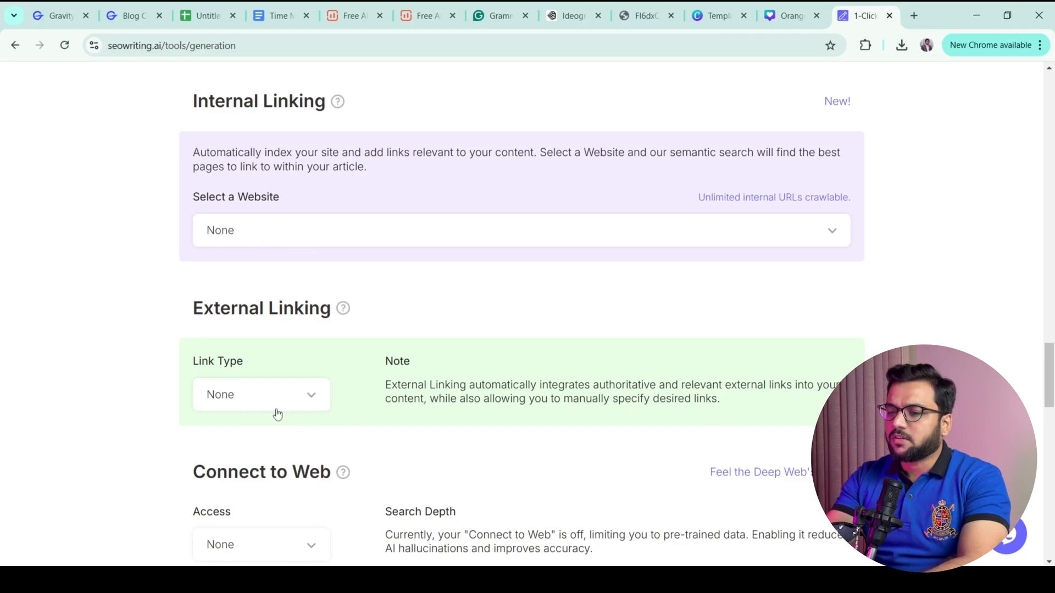
drag(1052, 370, 1052, 100)
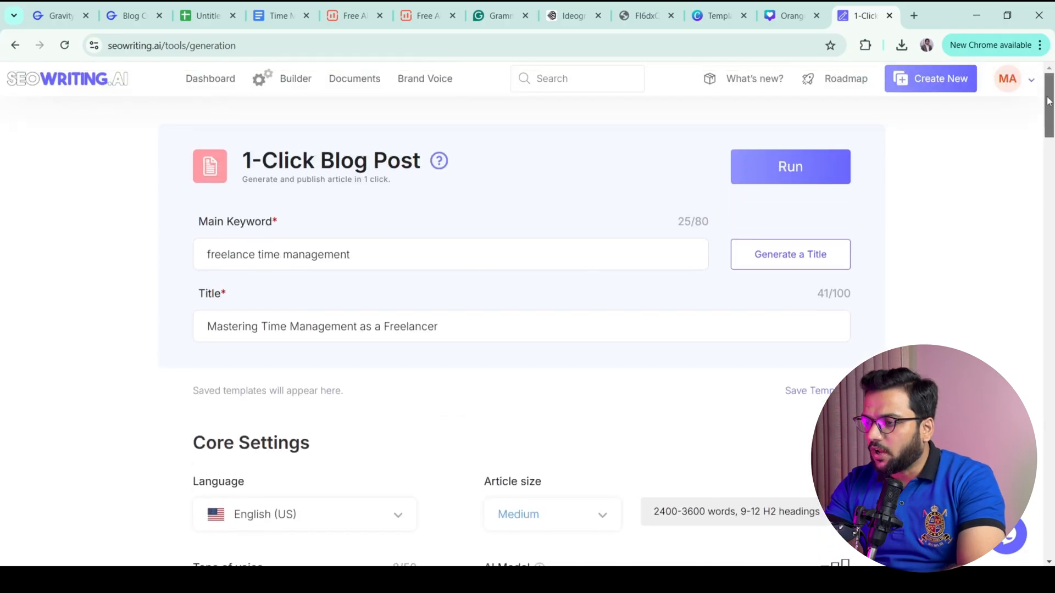
click(779, 167)
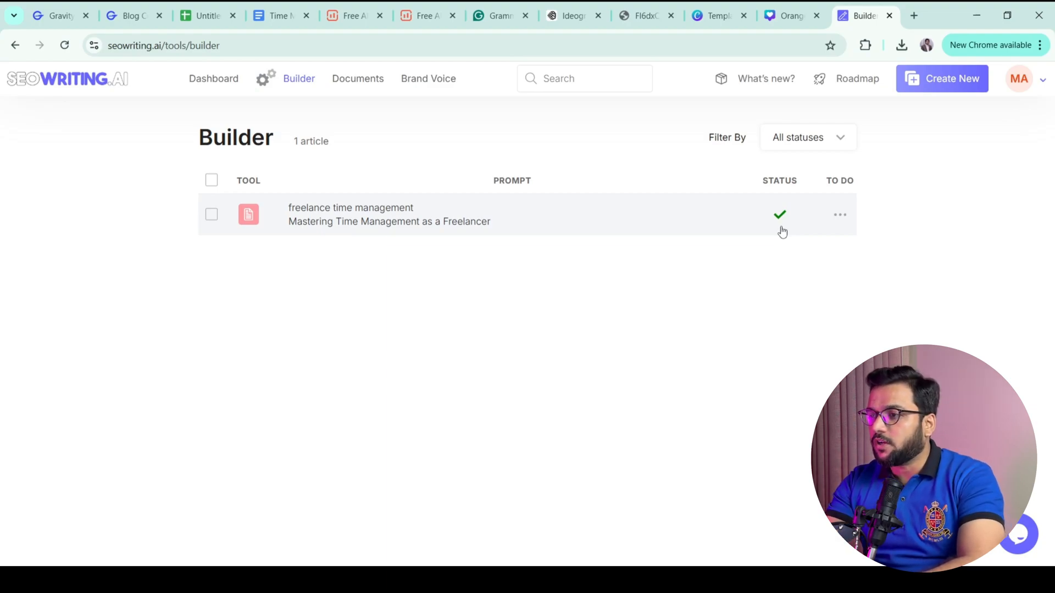
click(392, 222)
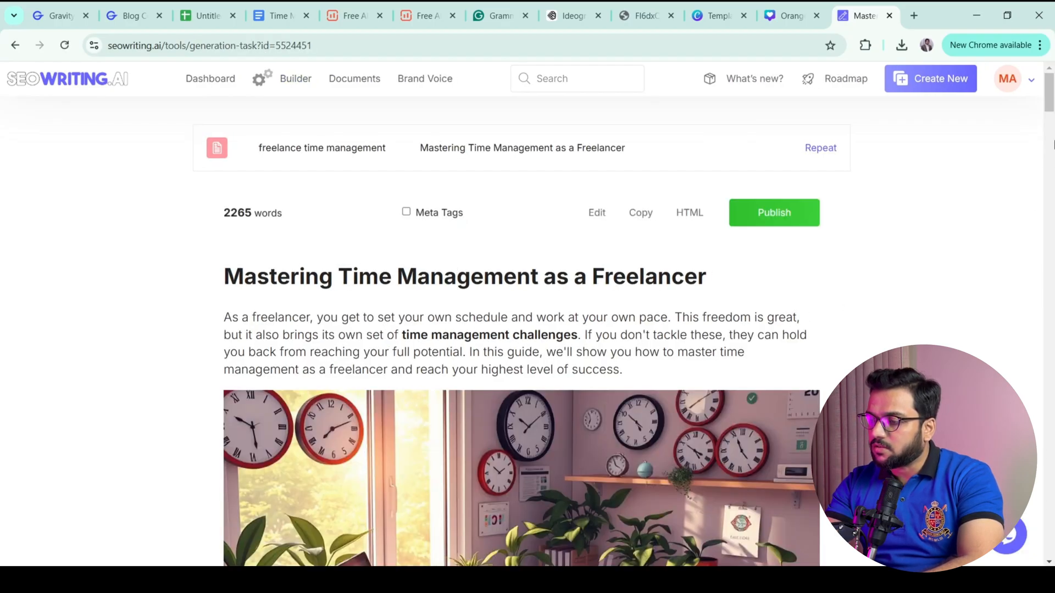
drag(1051, 92, 1021, 65)
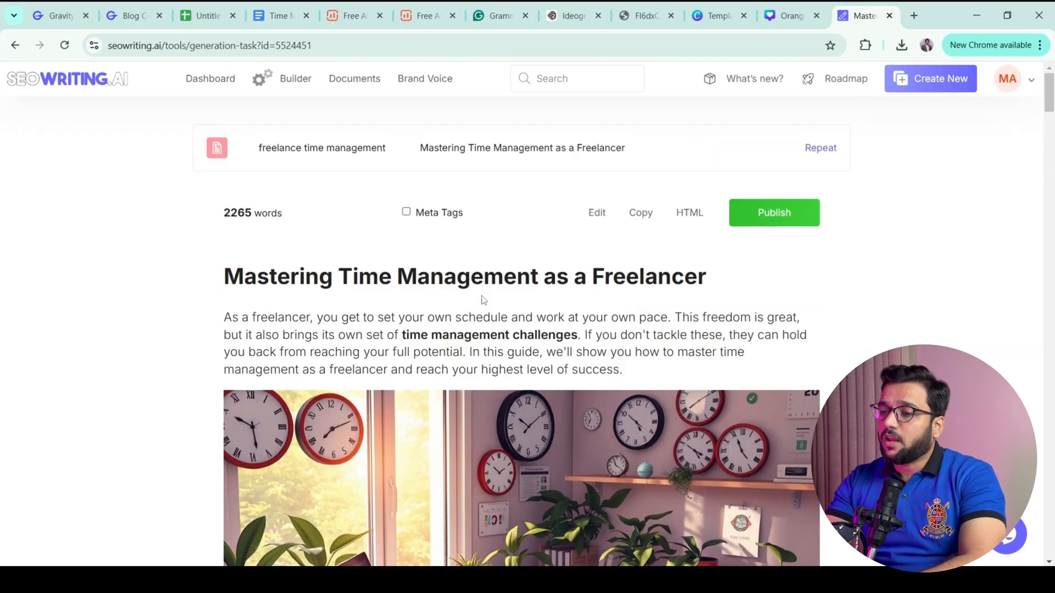
Copy the generated article and paste it into a new blank Google Docs document
click(643, 215)
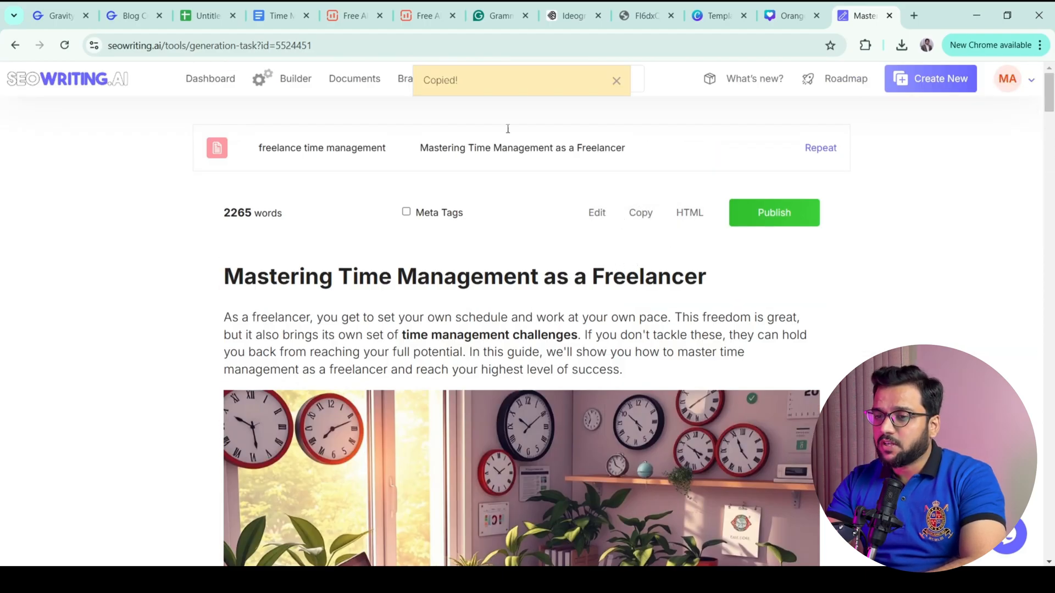
click(278, 8)
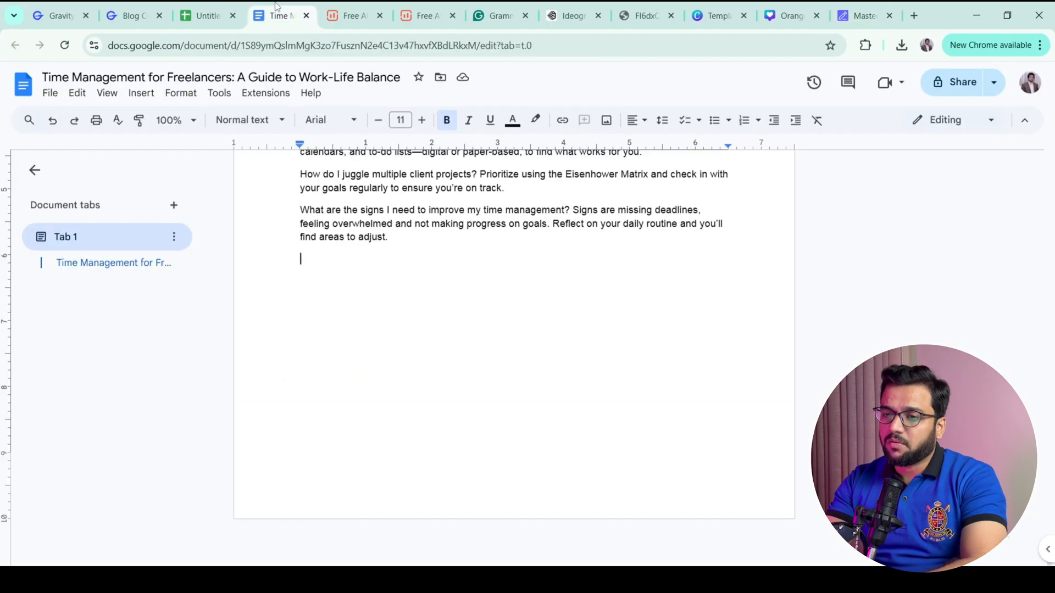
click(51, 98)
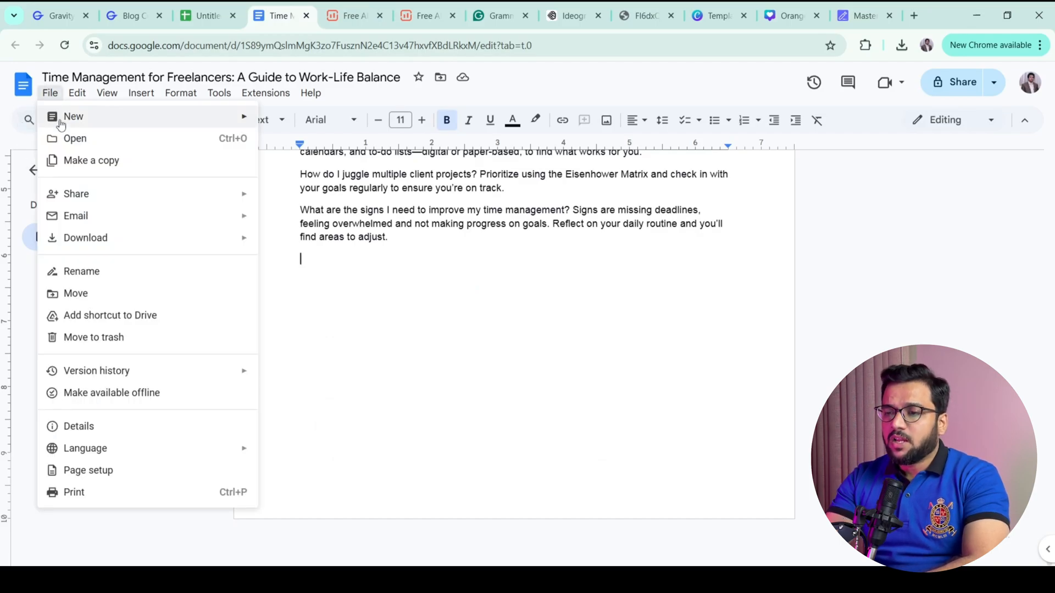
mouse_move(151, 113)
click(307, 121)
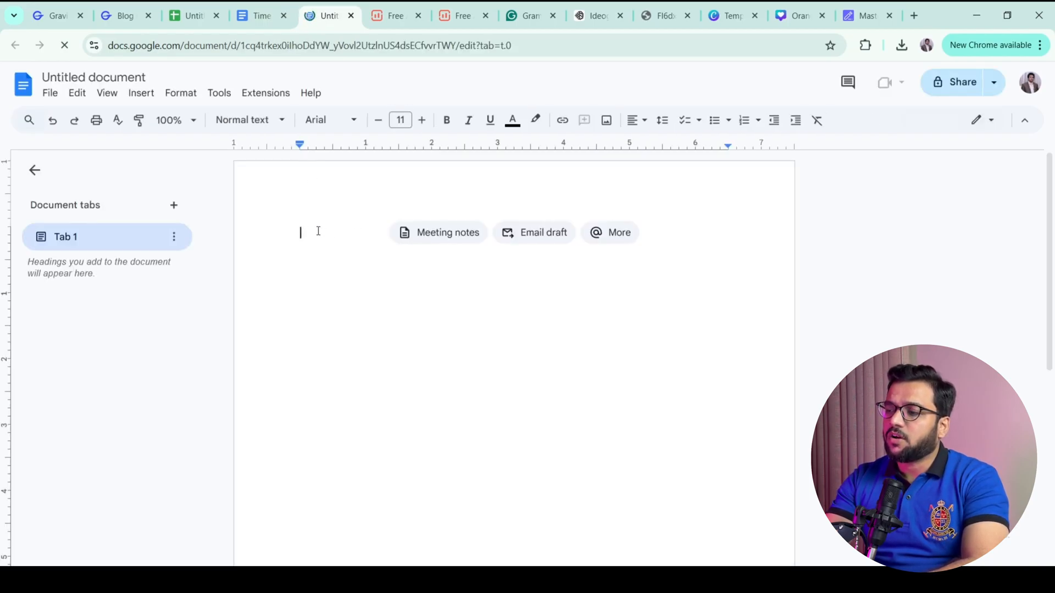
key(ctrl+v)
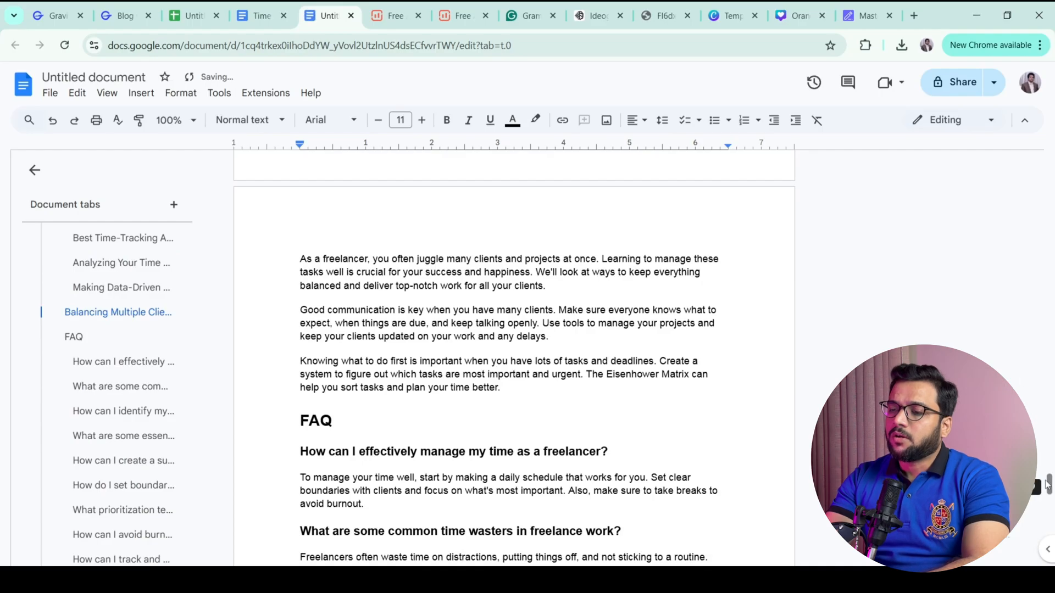
Check the word count of the new document containing the pasted article
drag(1049, 486, 1050, 151)
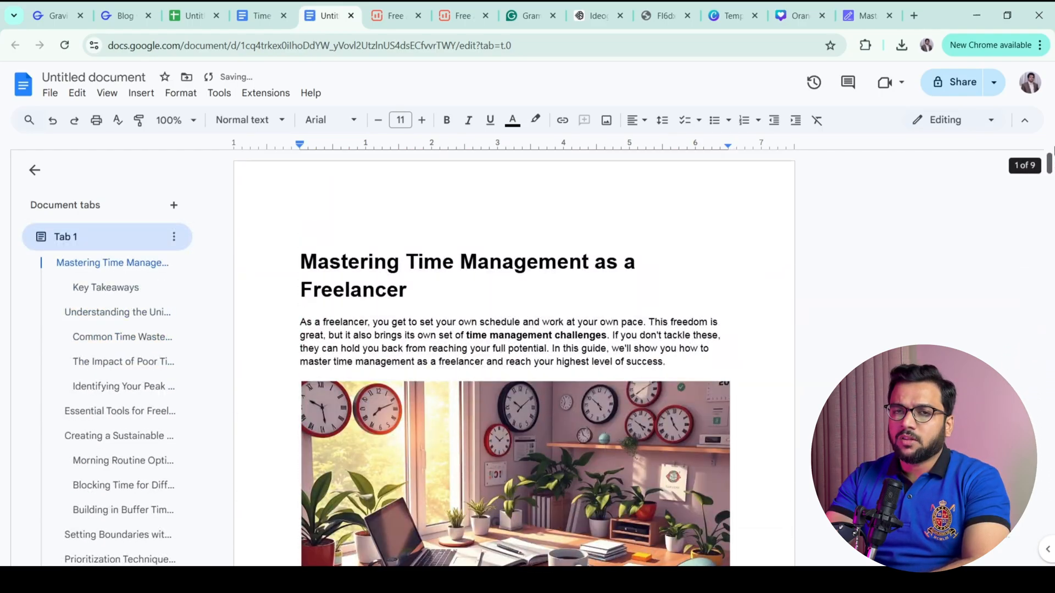
click(449, 313)
key(ctrl+shift+c)
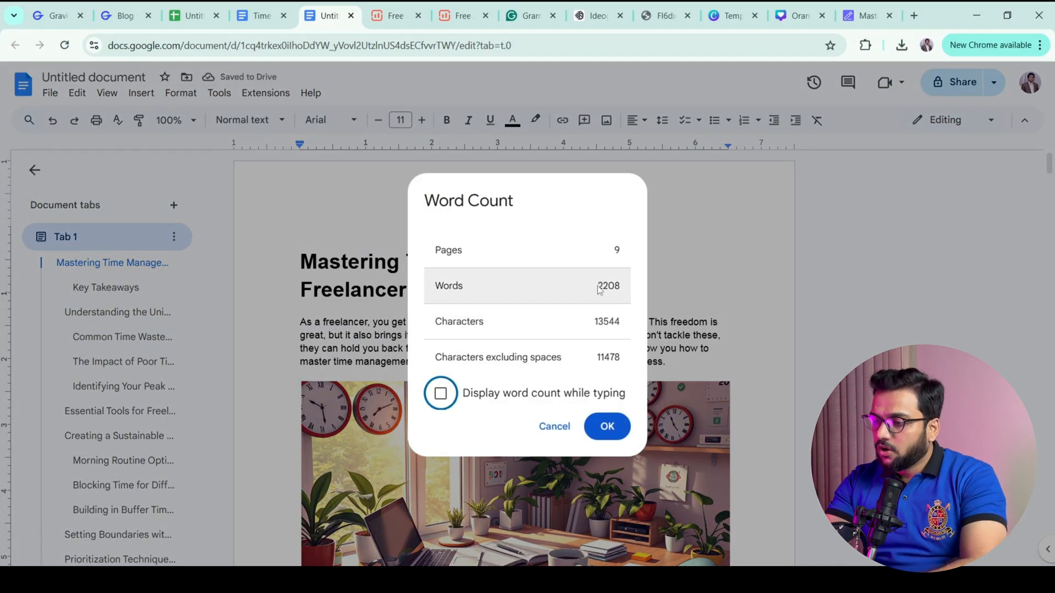
double_click(616, 286)
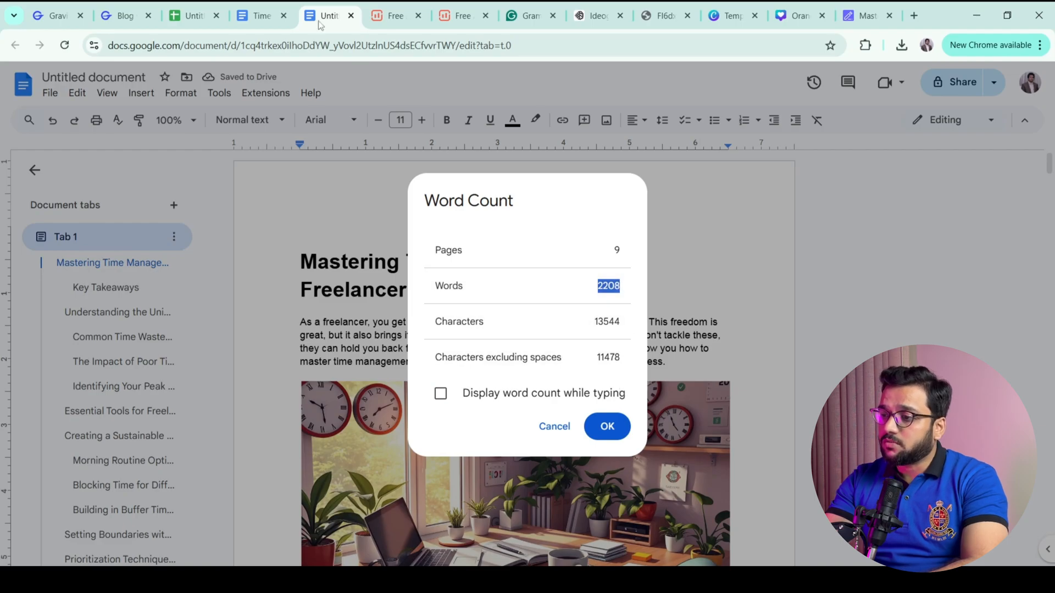
Check the word count of the whole "Time Management for Freelancers: A Guide to Work-Life Balance" document for comparison
click(259, 15)
key(ctrl+a)
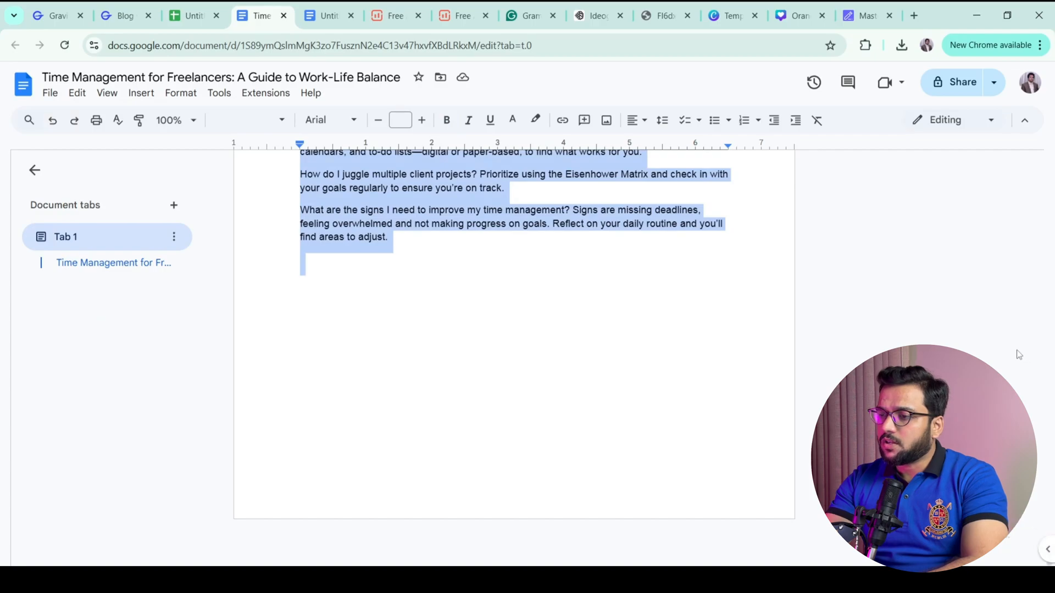
scroll(514, 357, up, 15)
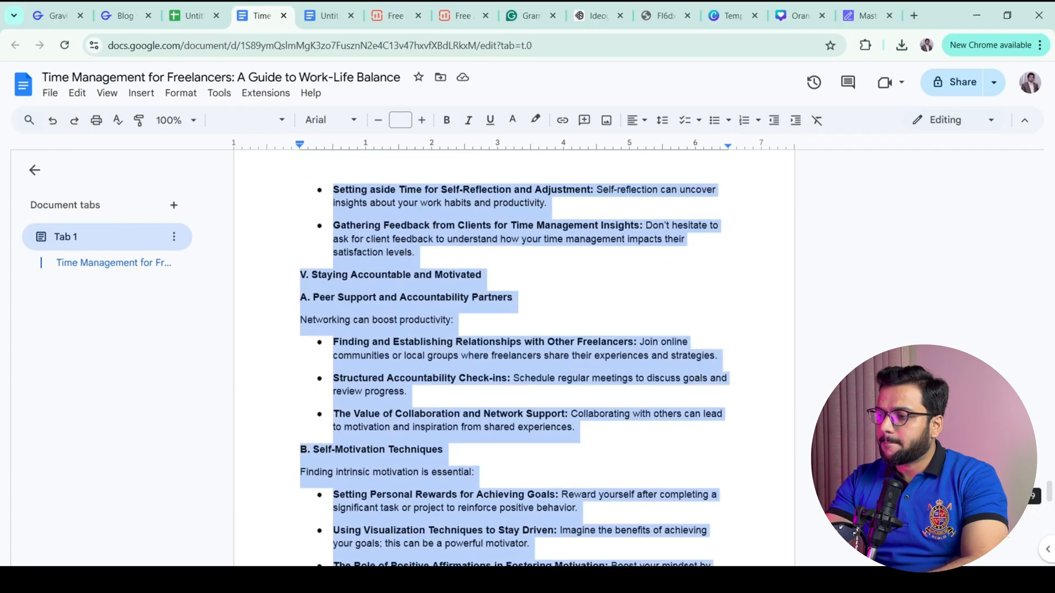
scroll(514, 357, up, 20)
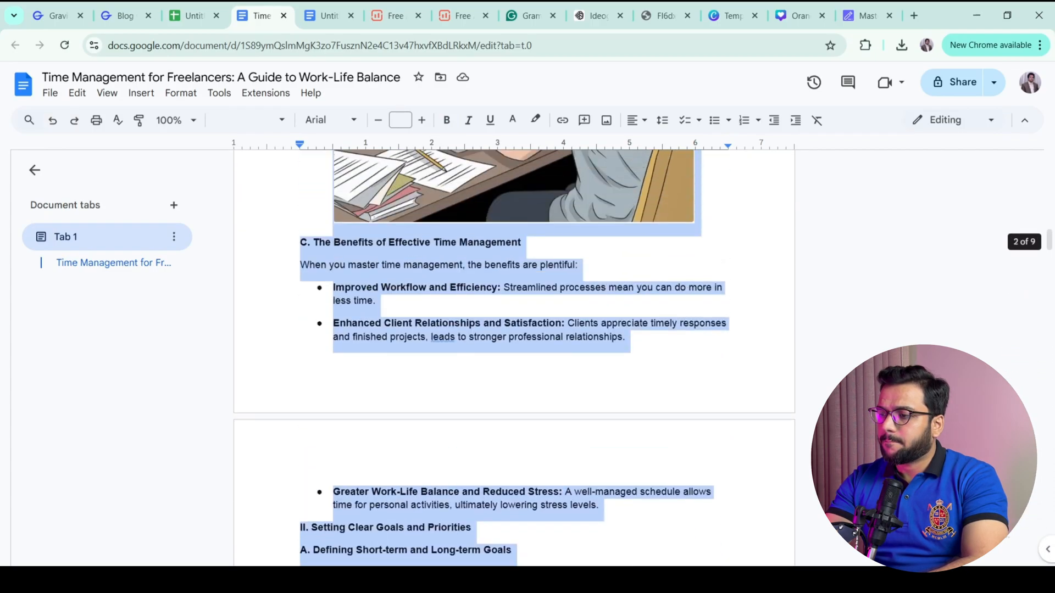
scroll(603, 286, up, 1)
key(ctrl+shift+c)
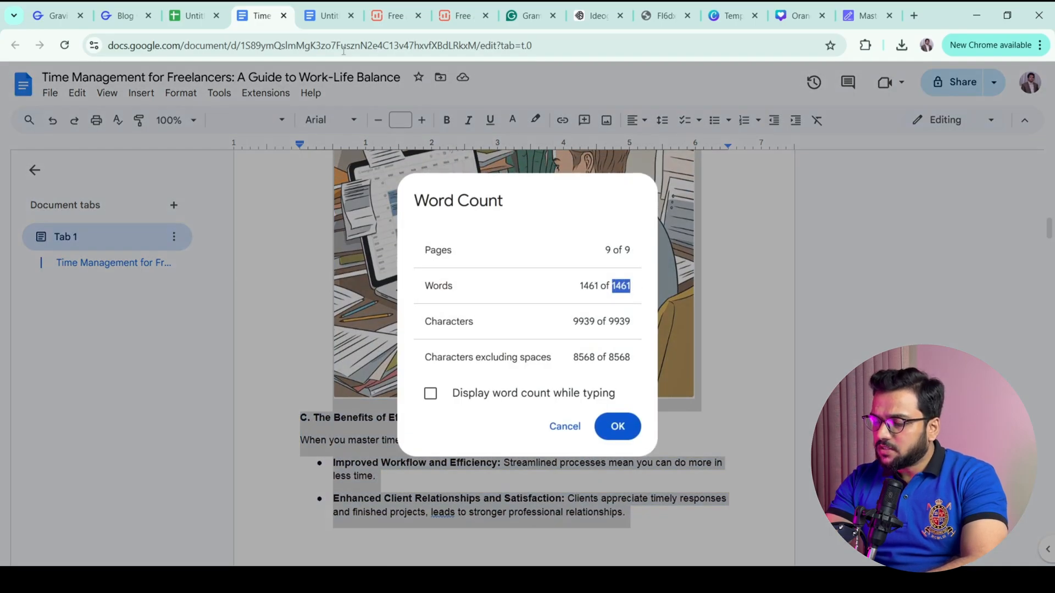
Return to the untitled document, close its word count and review the article's images and FAQ section
click(326, 12)
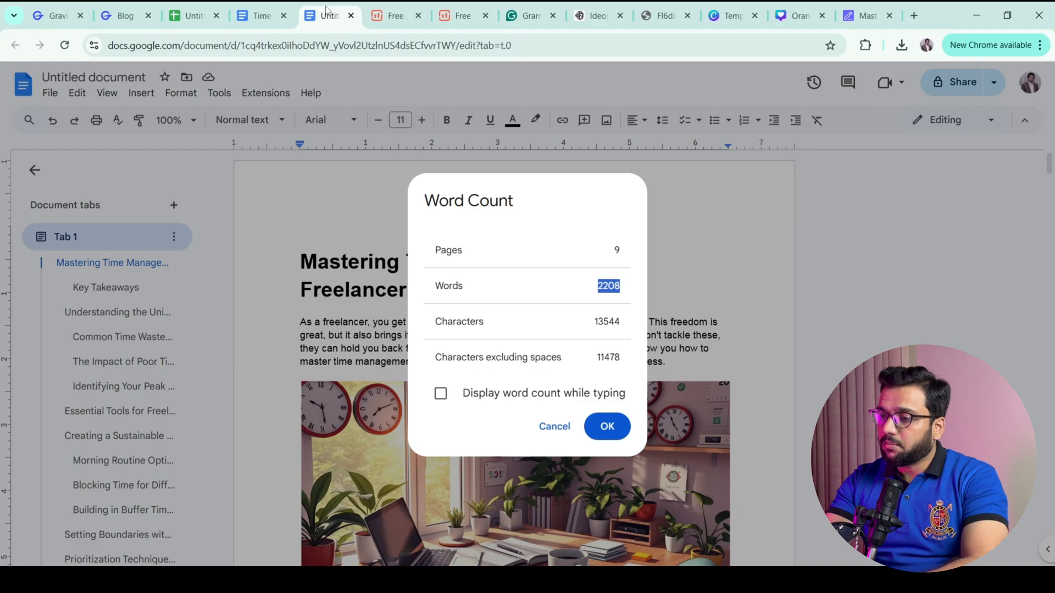
click(606, 426)
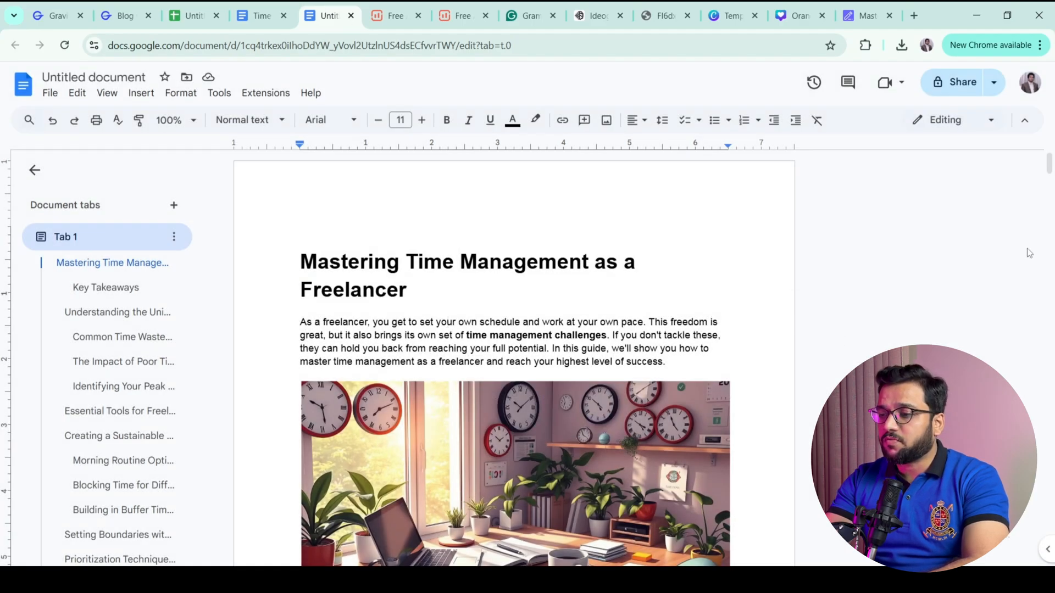
scroll(1031, 244, down, 20)
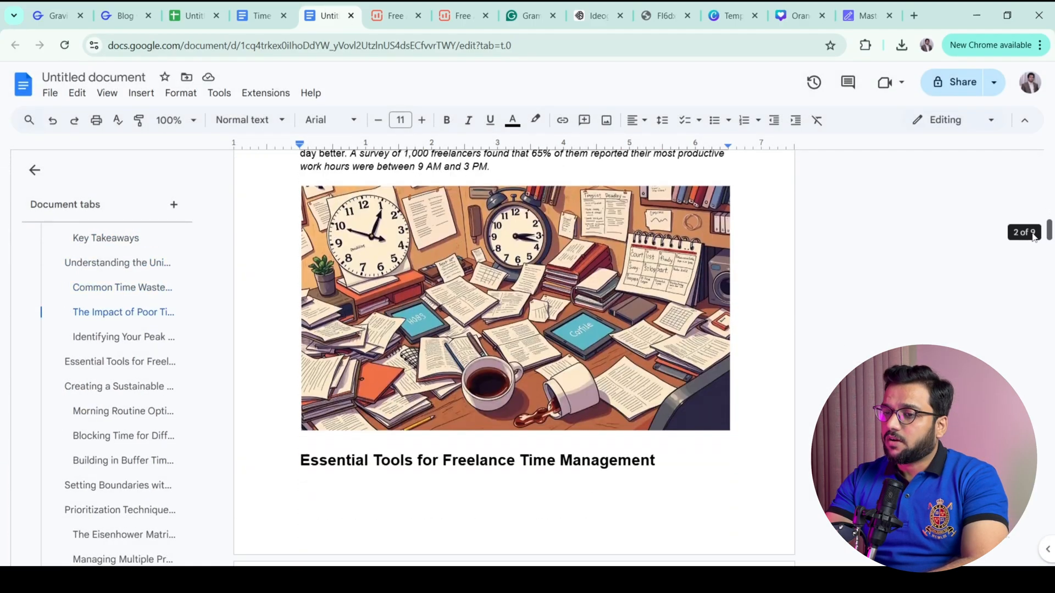
drag(1033, 236, 1019, 442)
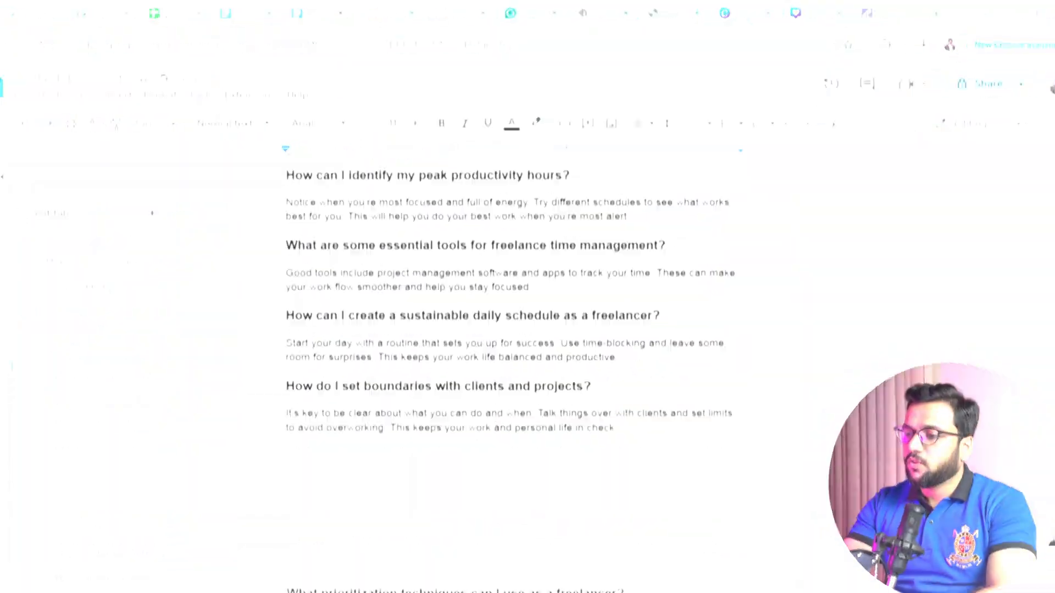